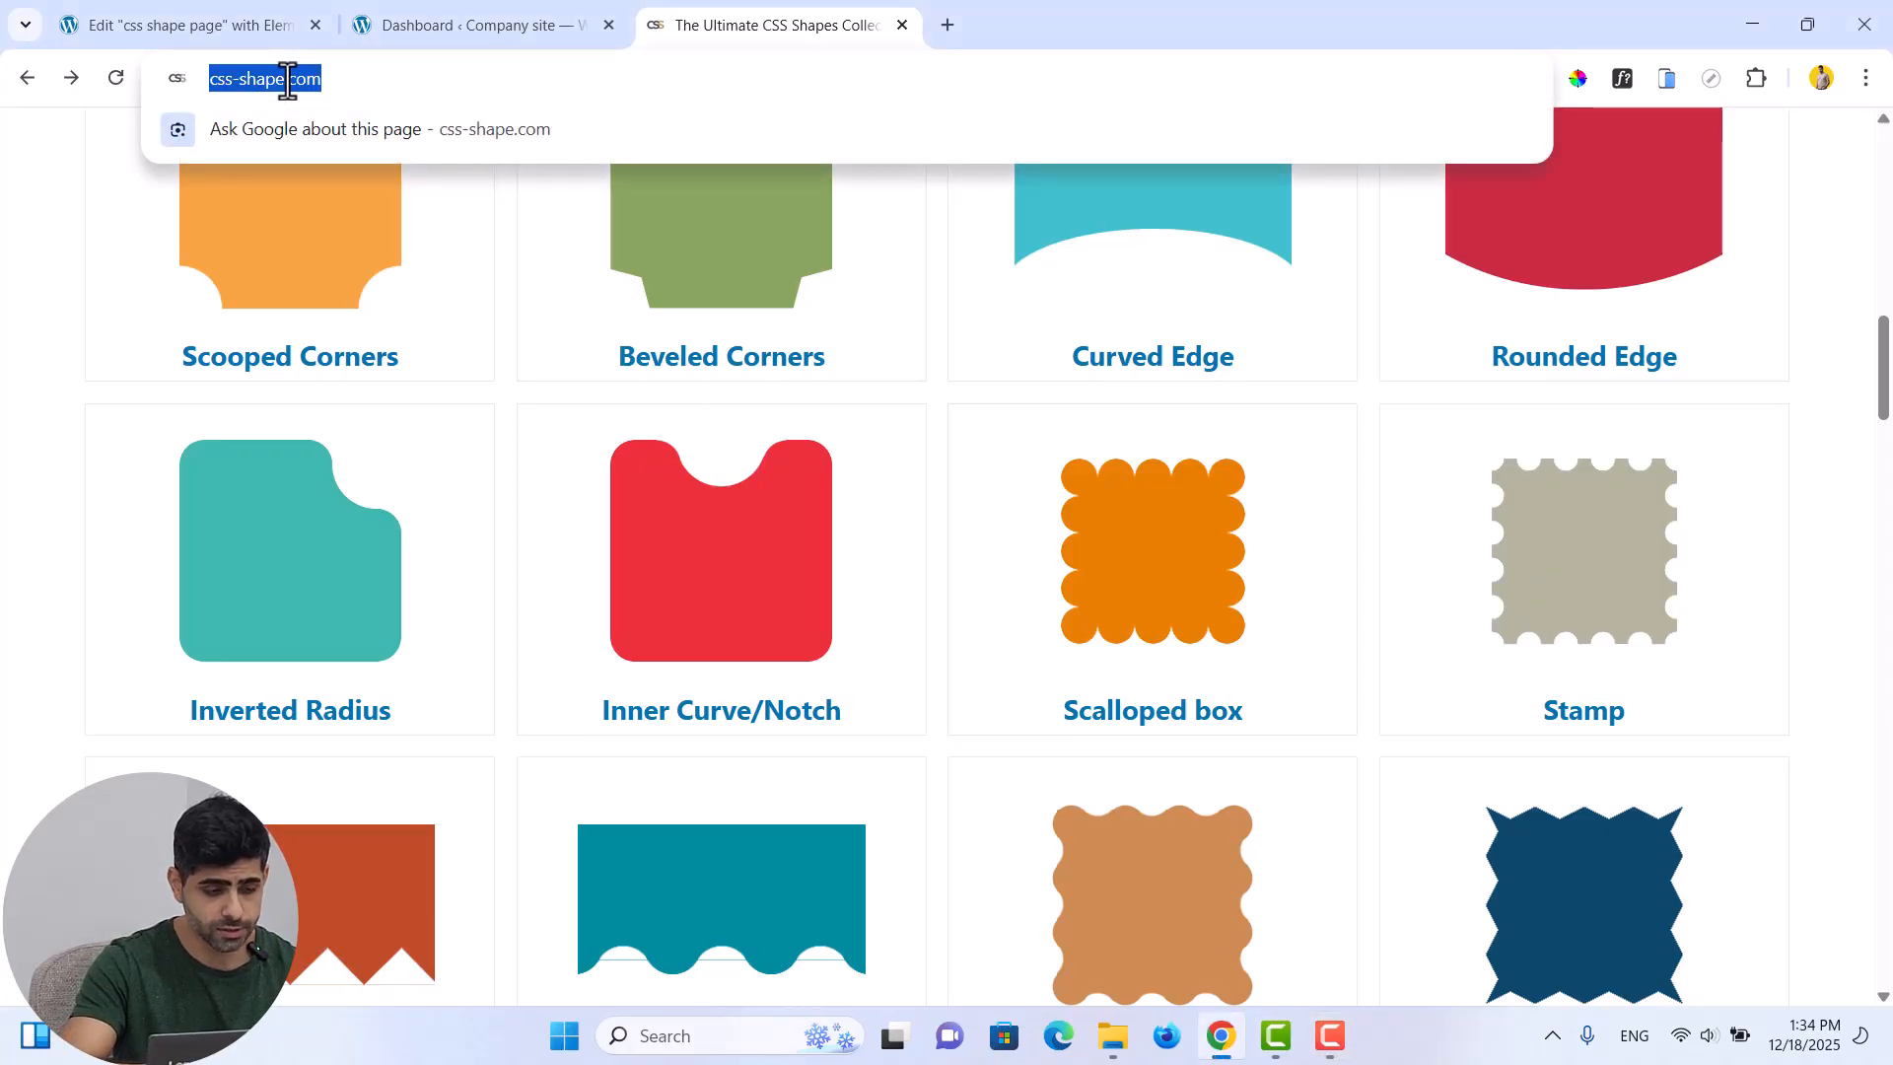
Search the web for "css shape" and open The Ultimate CSS Shapes Collection on css-shape.com
type("css sja")
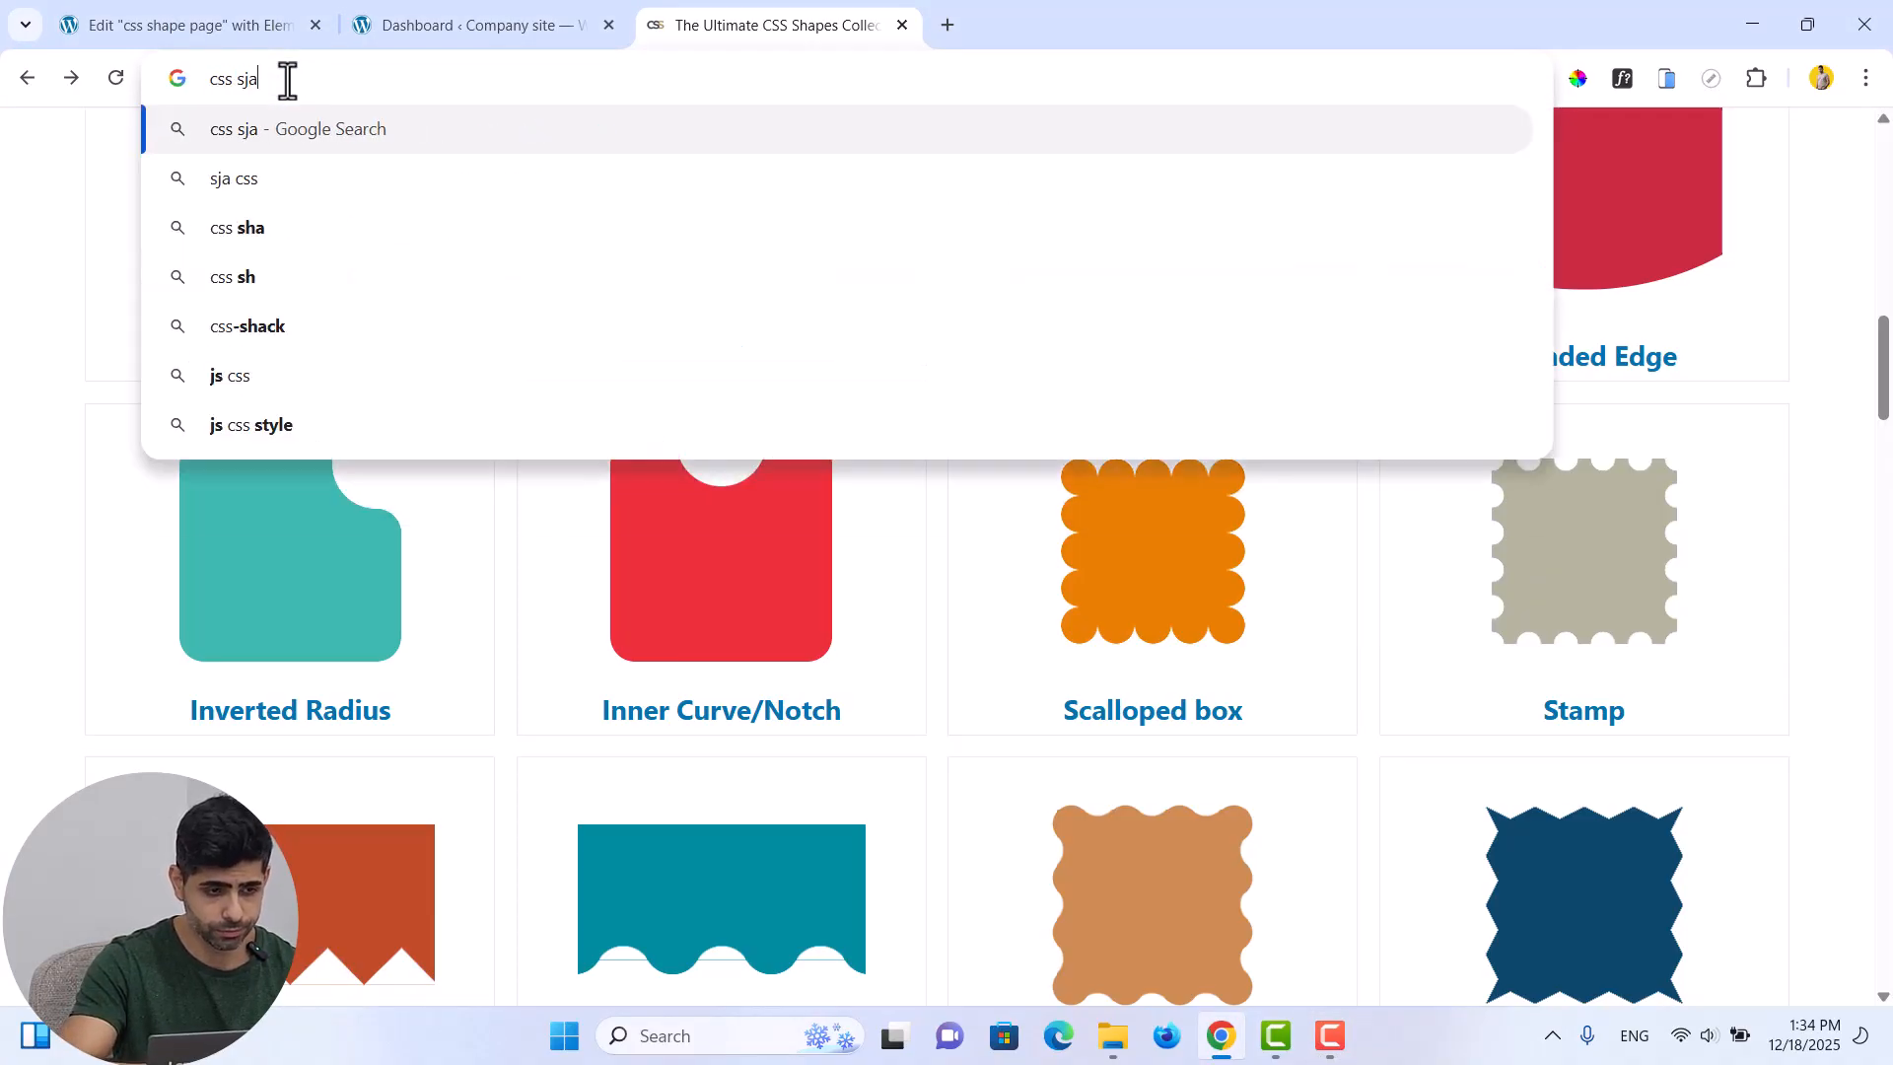
key("BackSpace")
key("BackSpace")
type("hap")
key("Return")
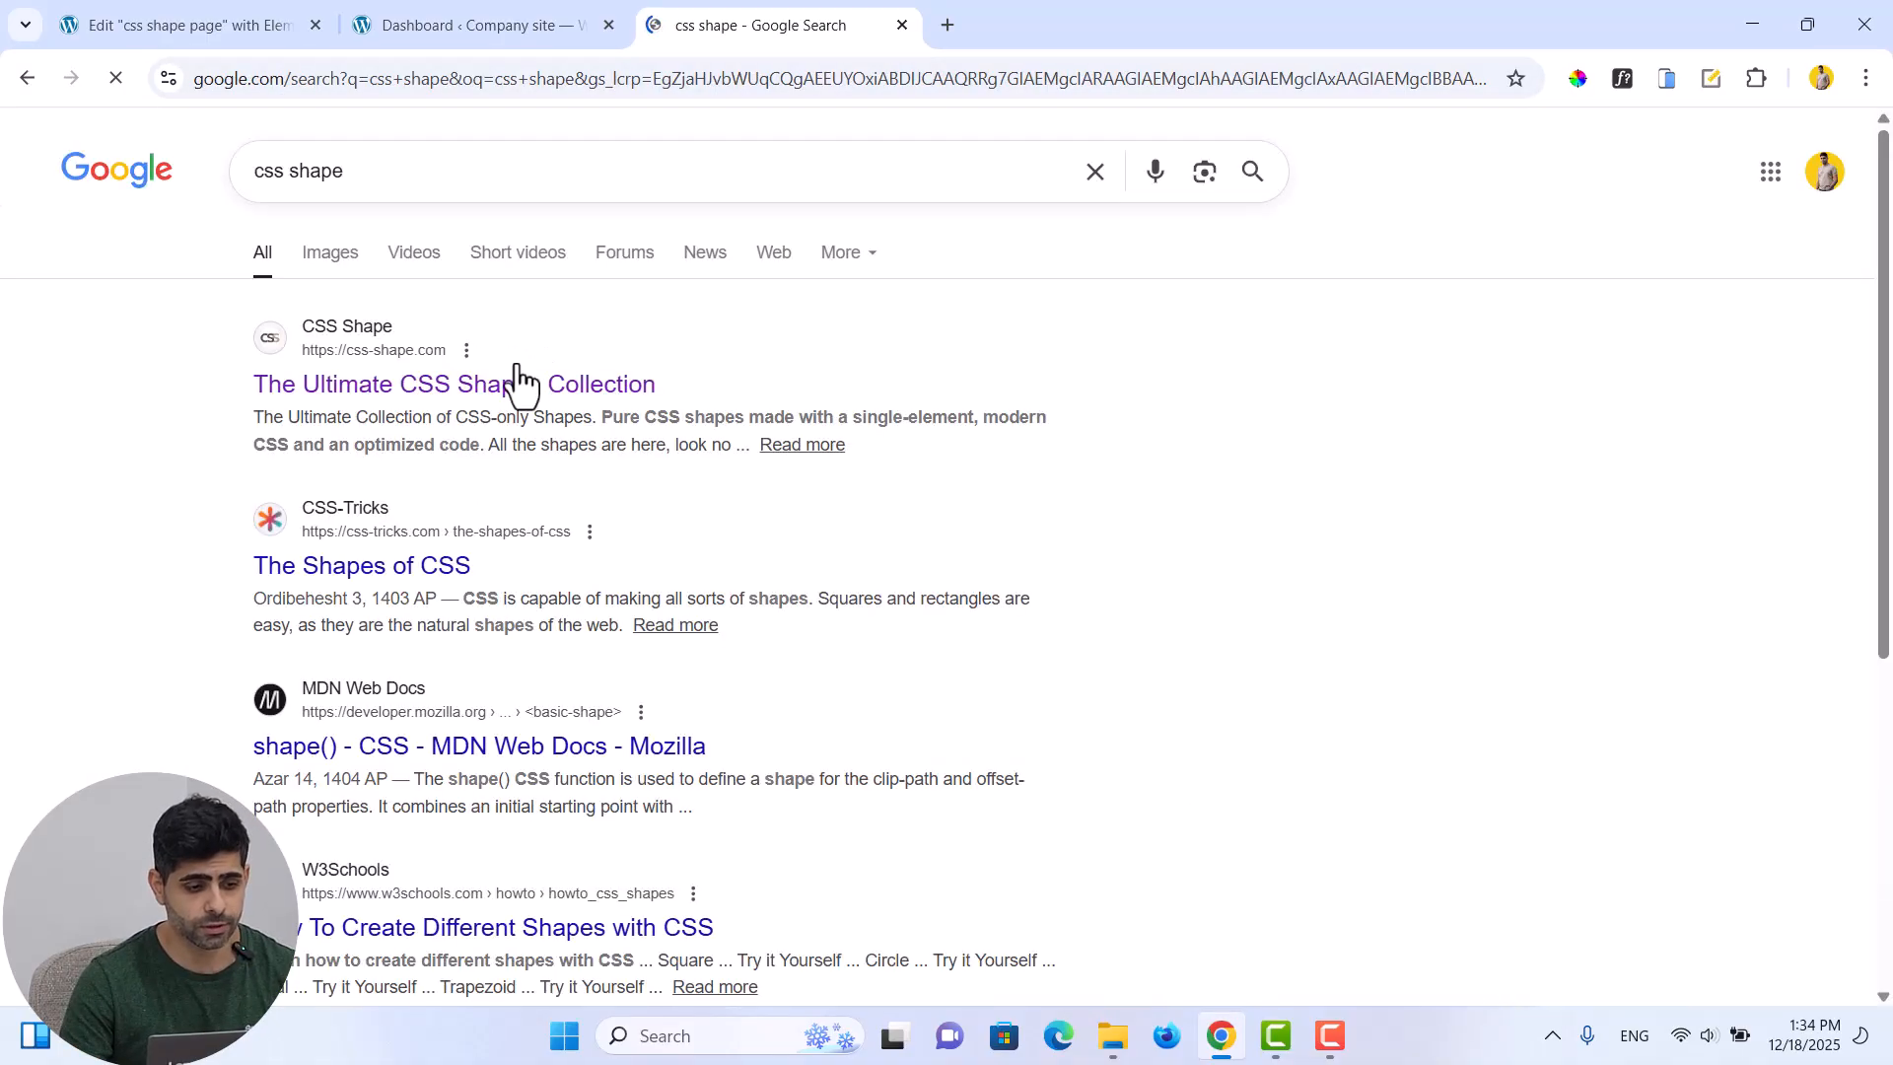
left_click(328, 390)
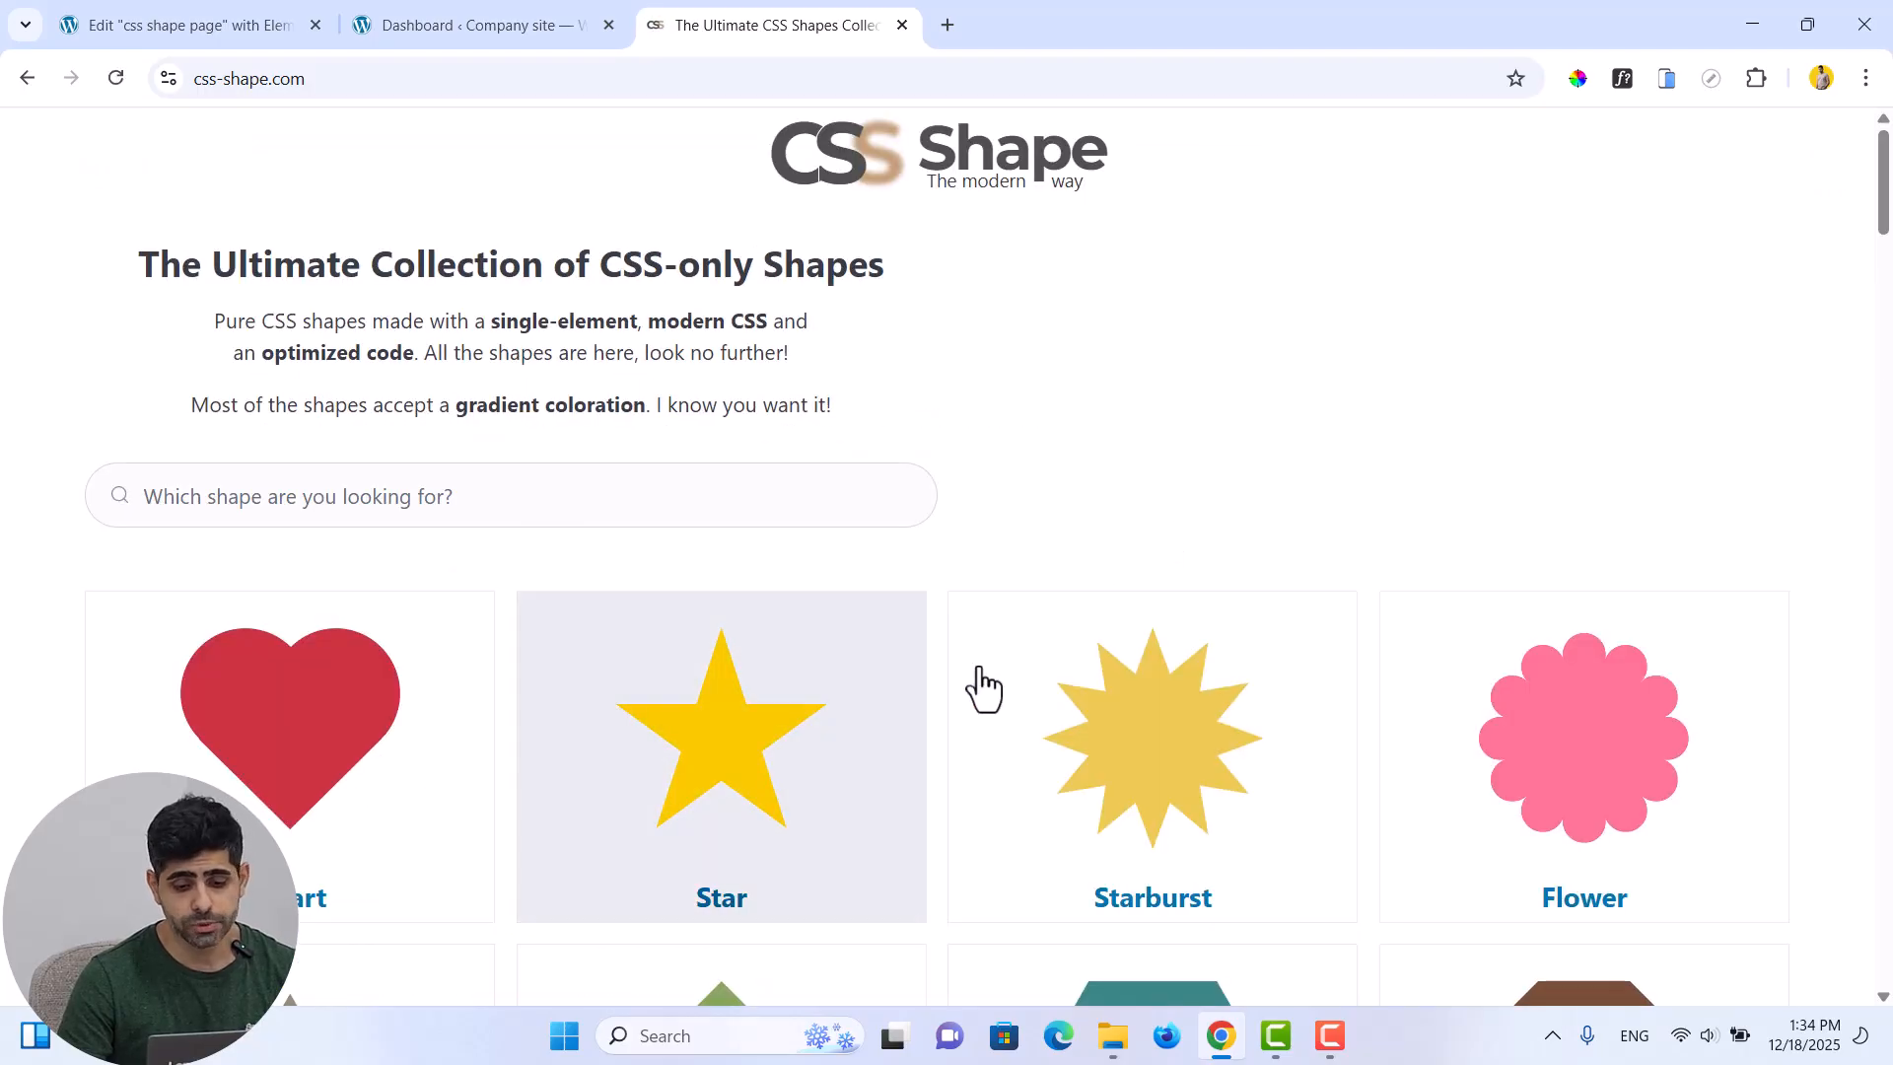
Browse the CSS shape collection and open the Inverted Radius shape
scroll(977, 680, "down", 8)
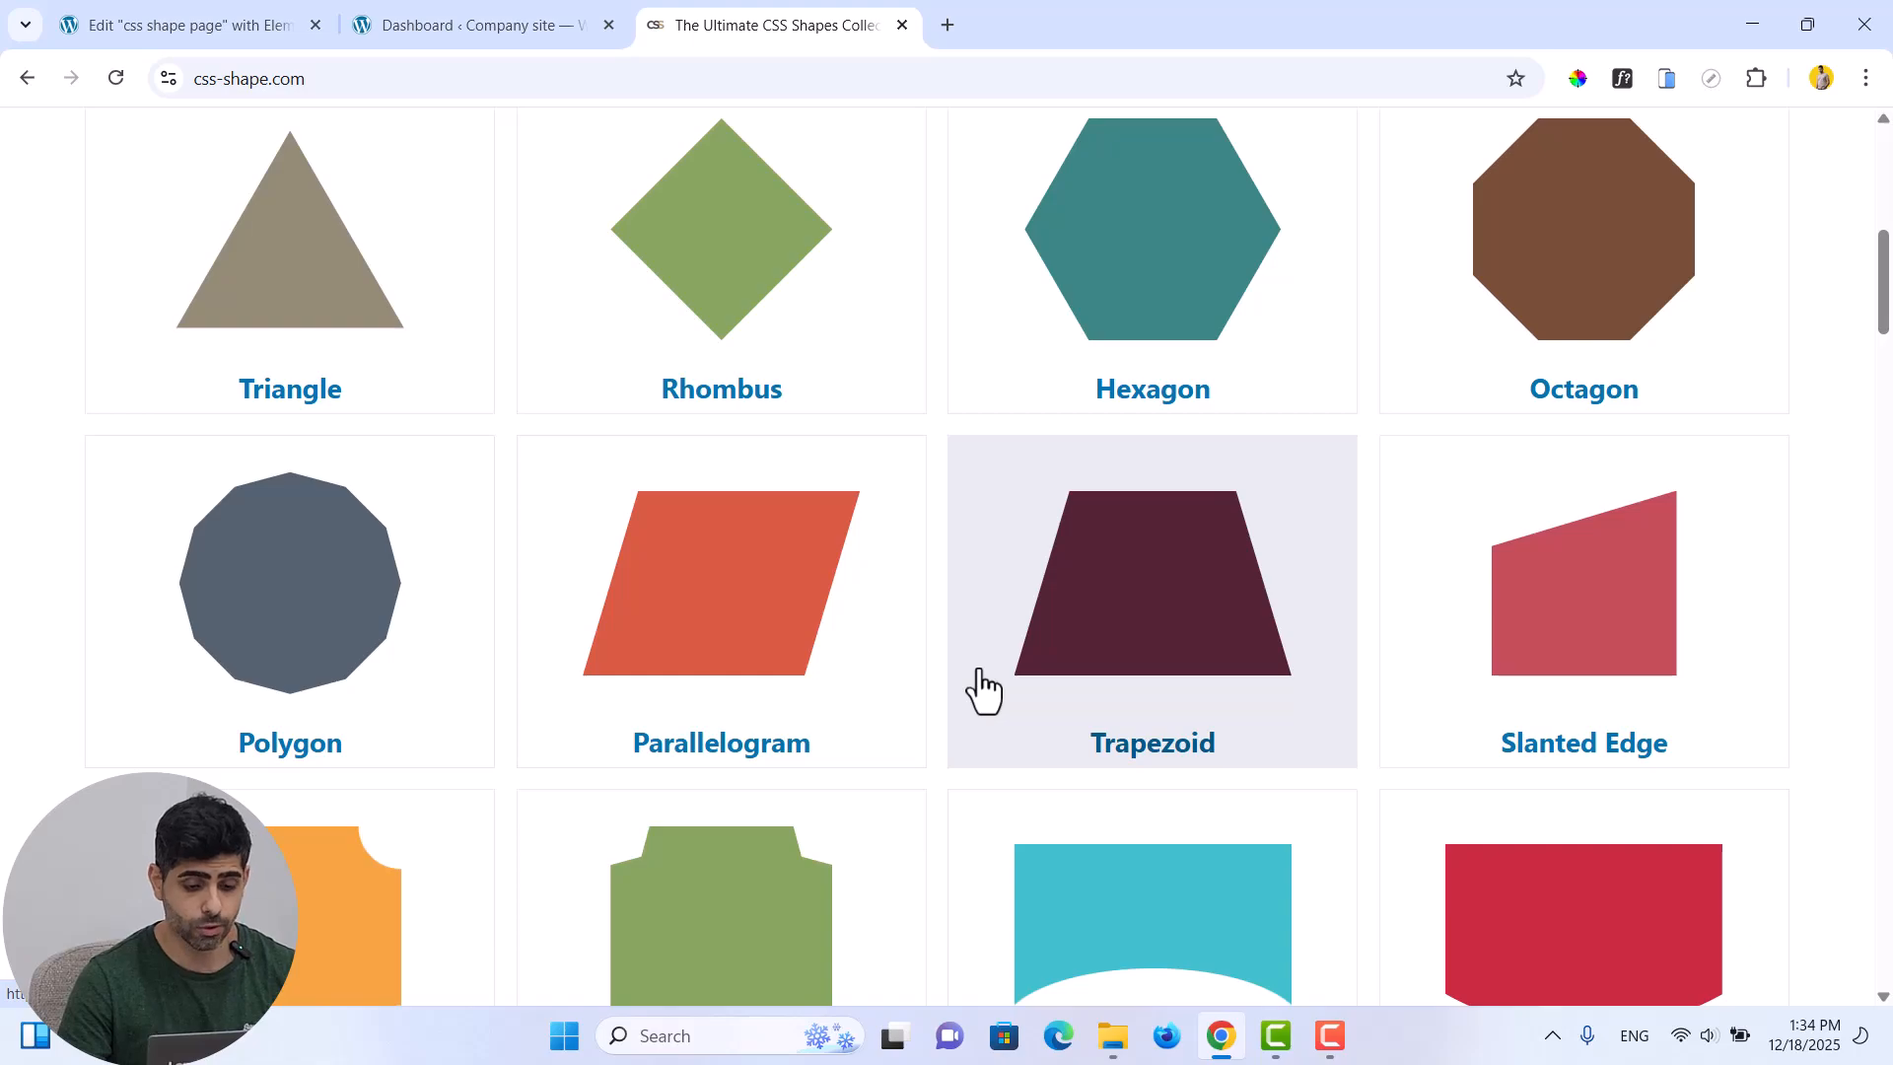
scroll(977, 680, "down", 15)
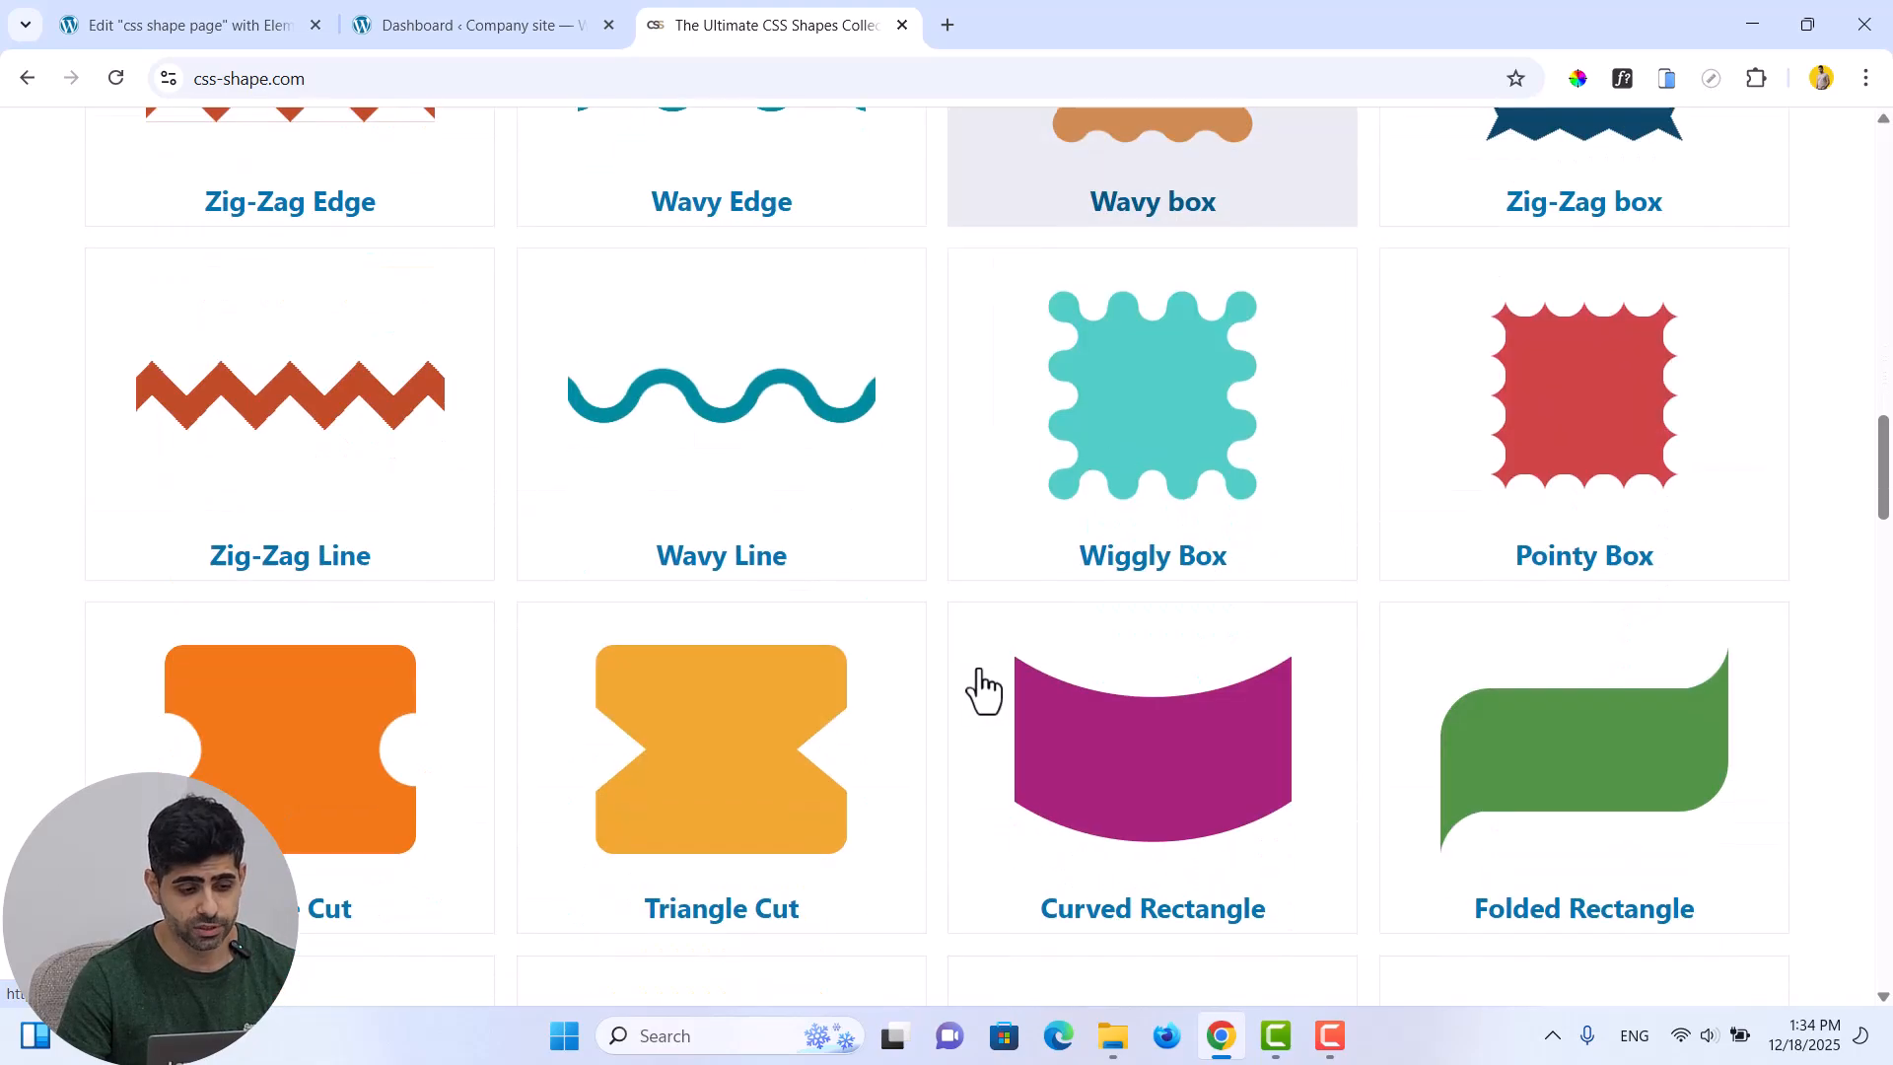
scroll(977, 680, "up", 6)
scroll(977, 681, "up", 5)
scroll(405, 676, "down", 3)
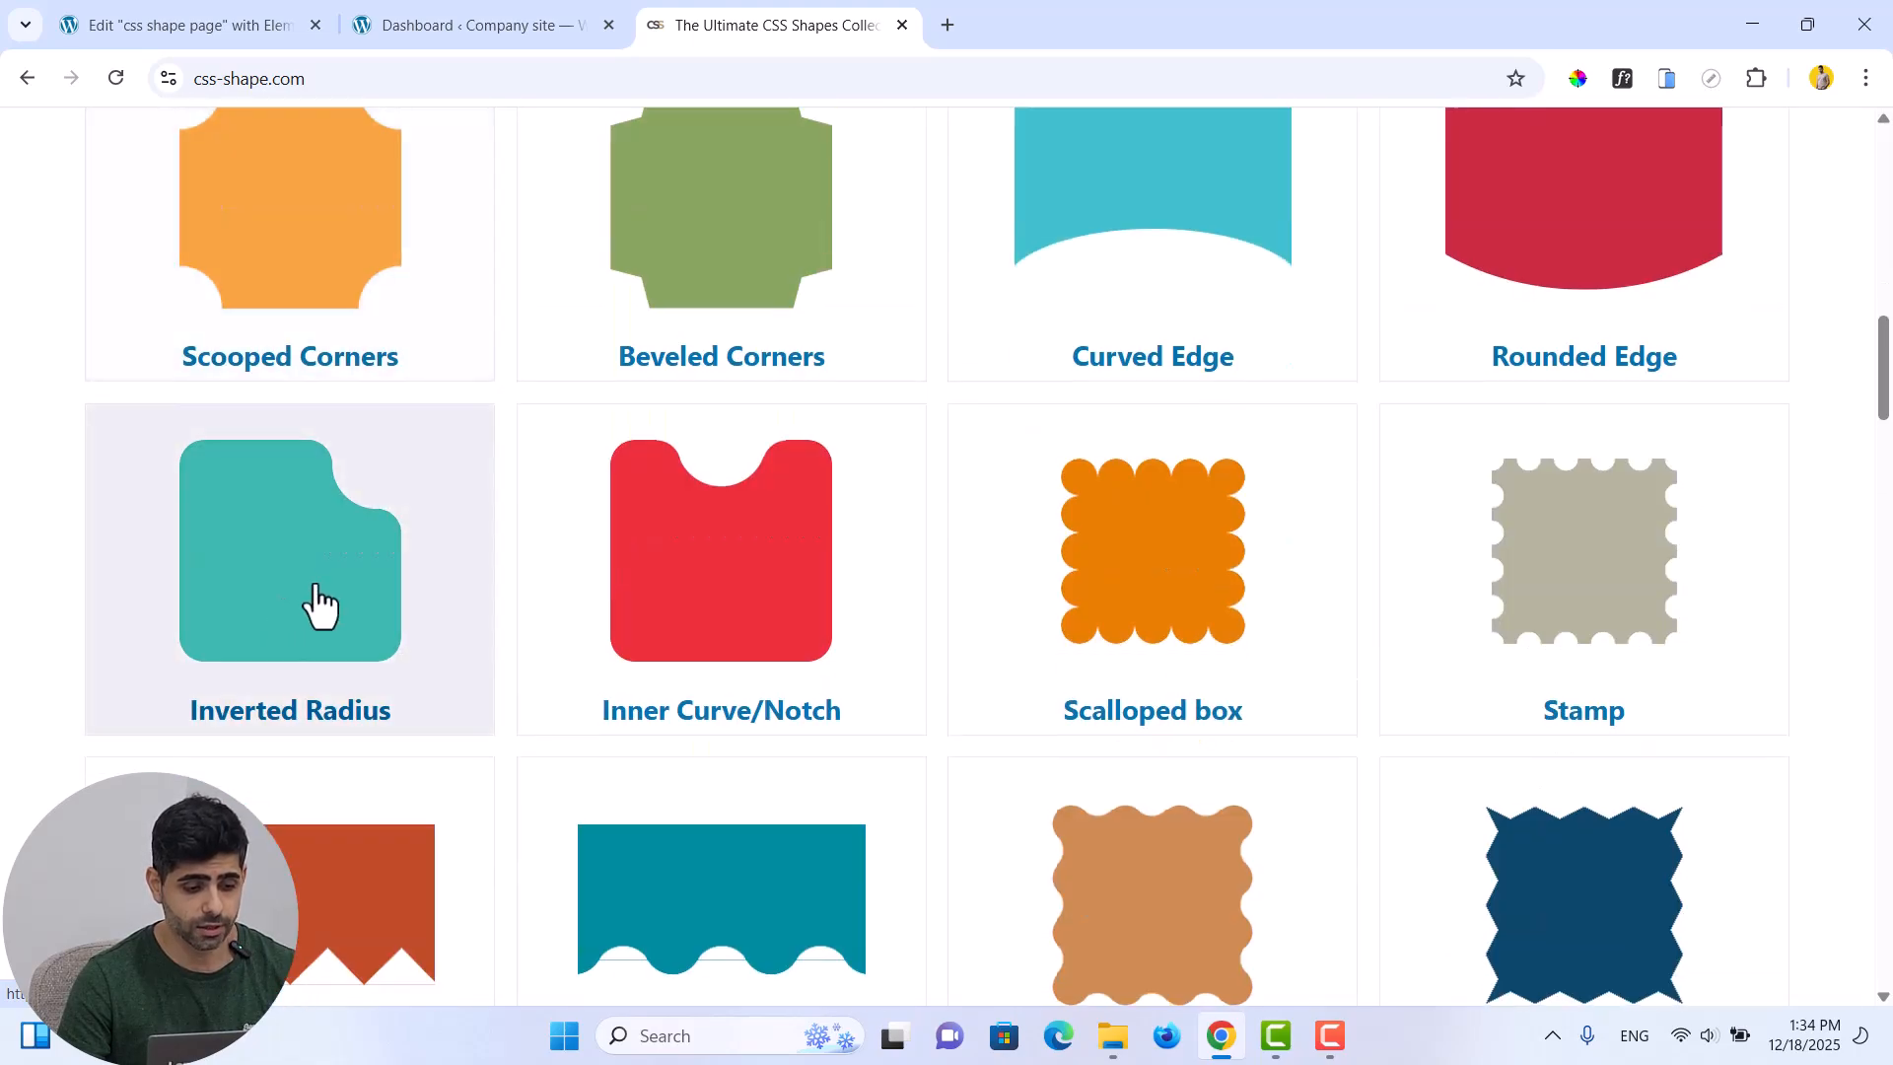
left_click(288, 604)
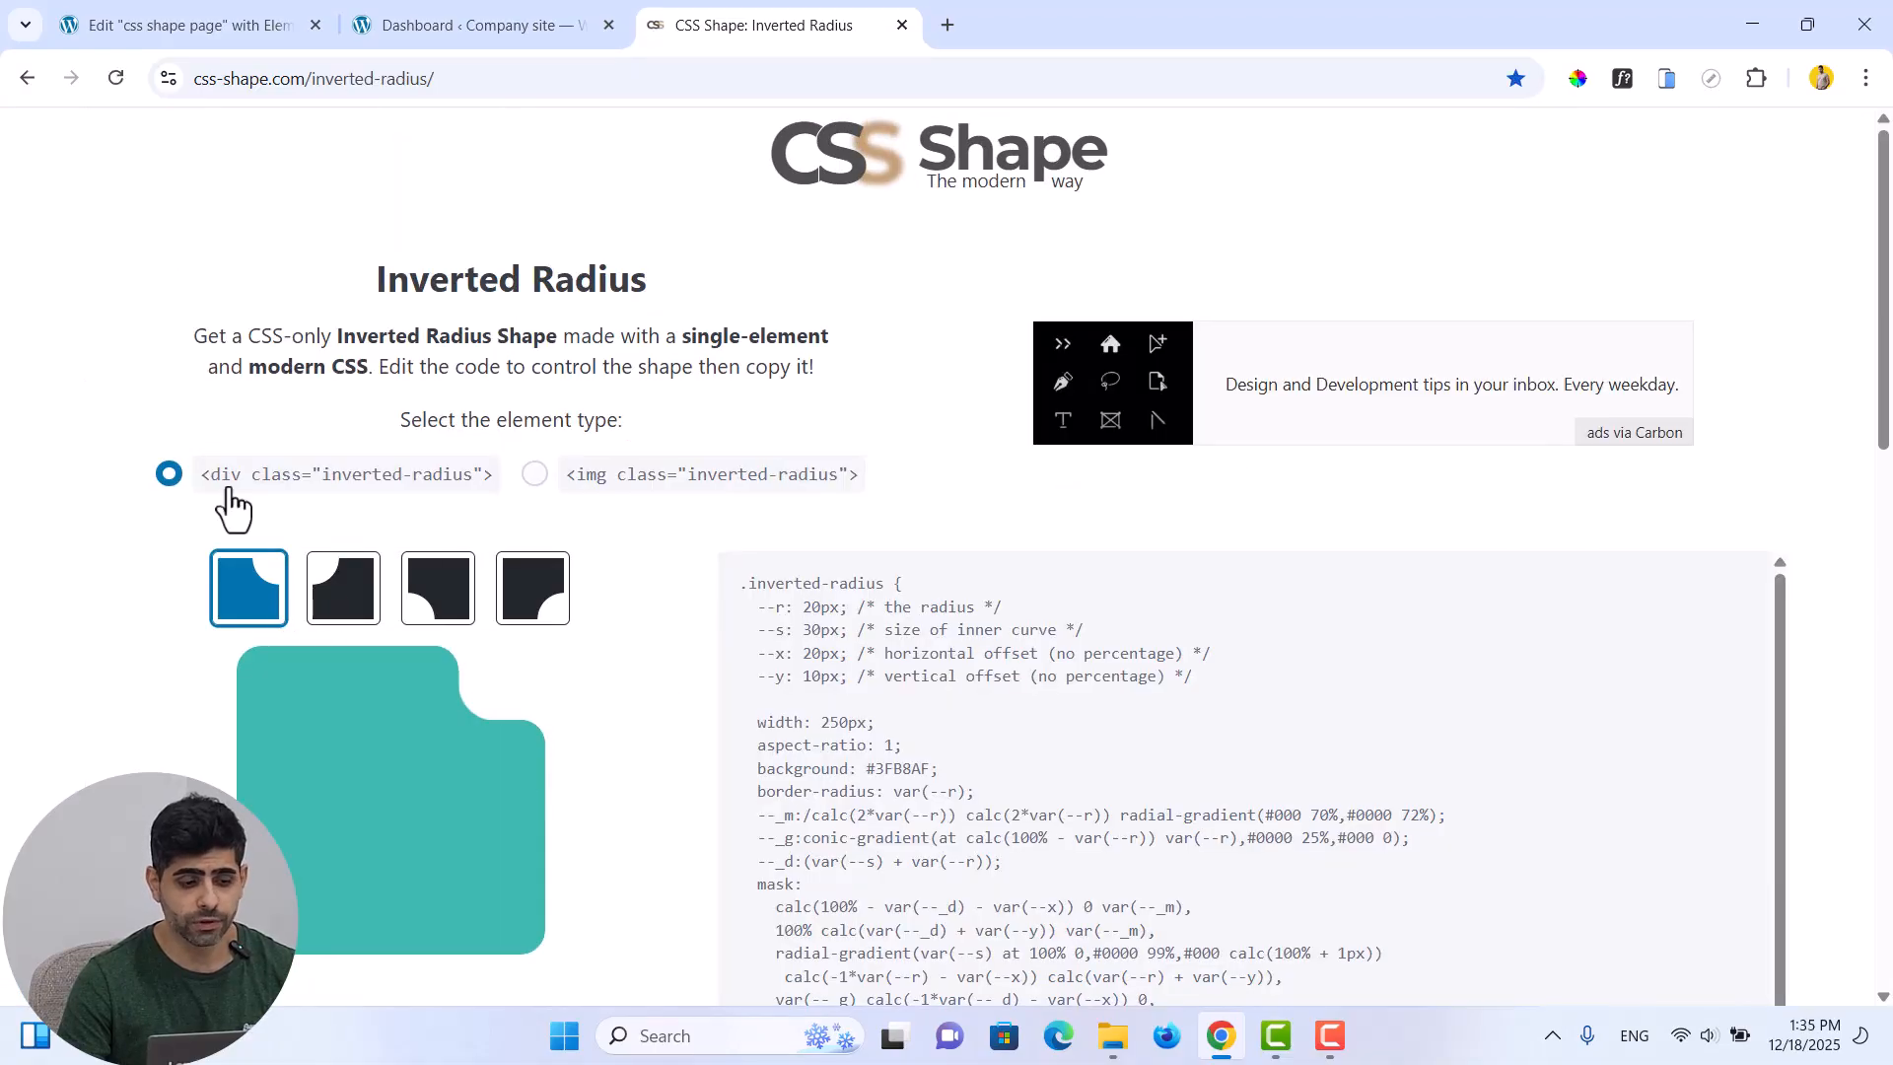
Try the img element type and the upper-left notch variant, returning to the div element with the upper-right notch
left_click(613, 484)
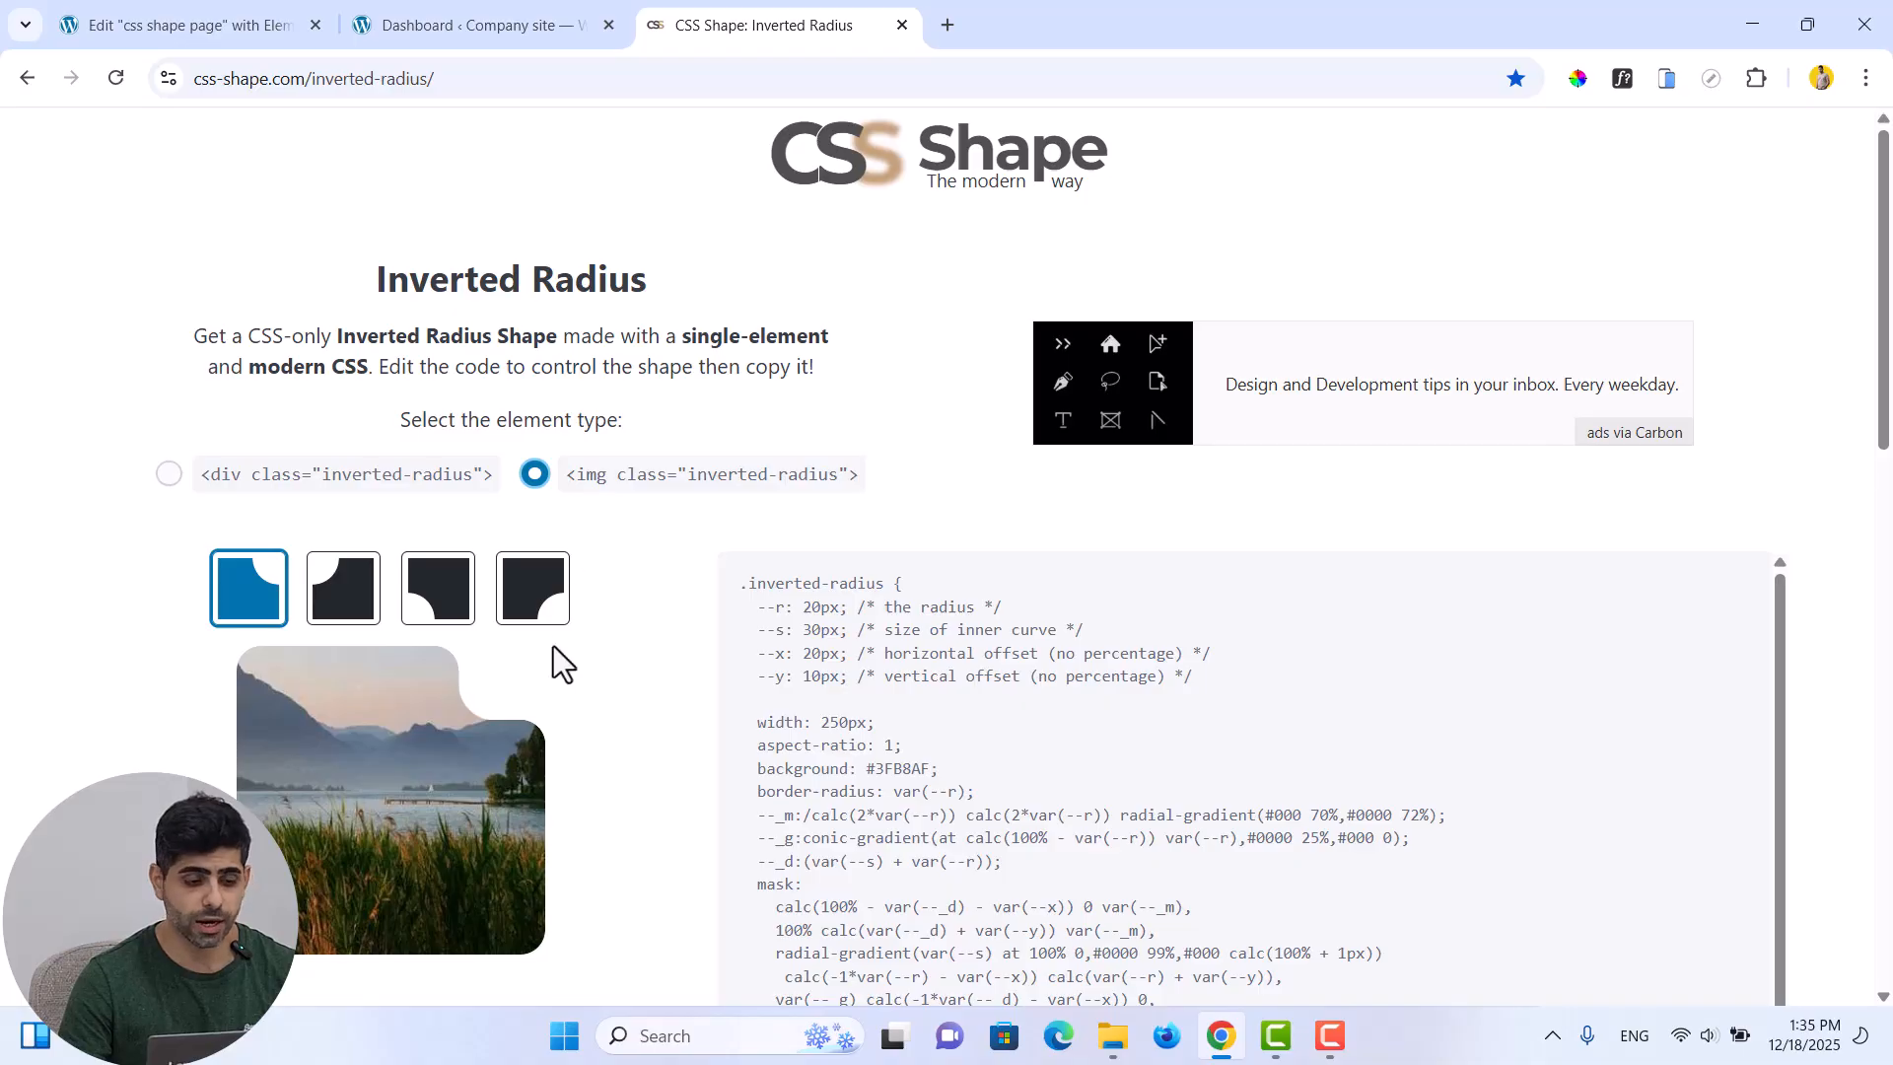
left_click(322, 488)
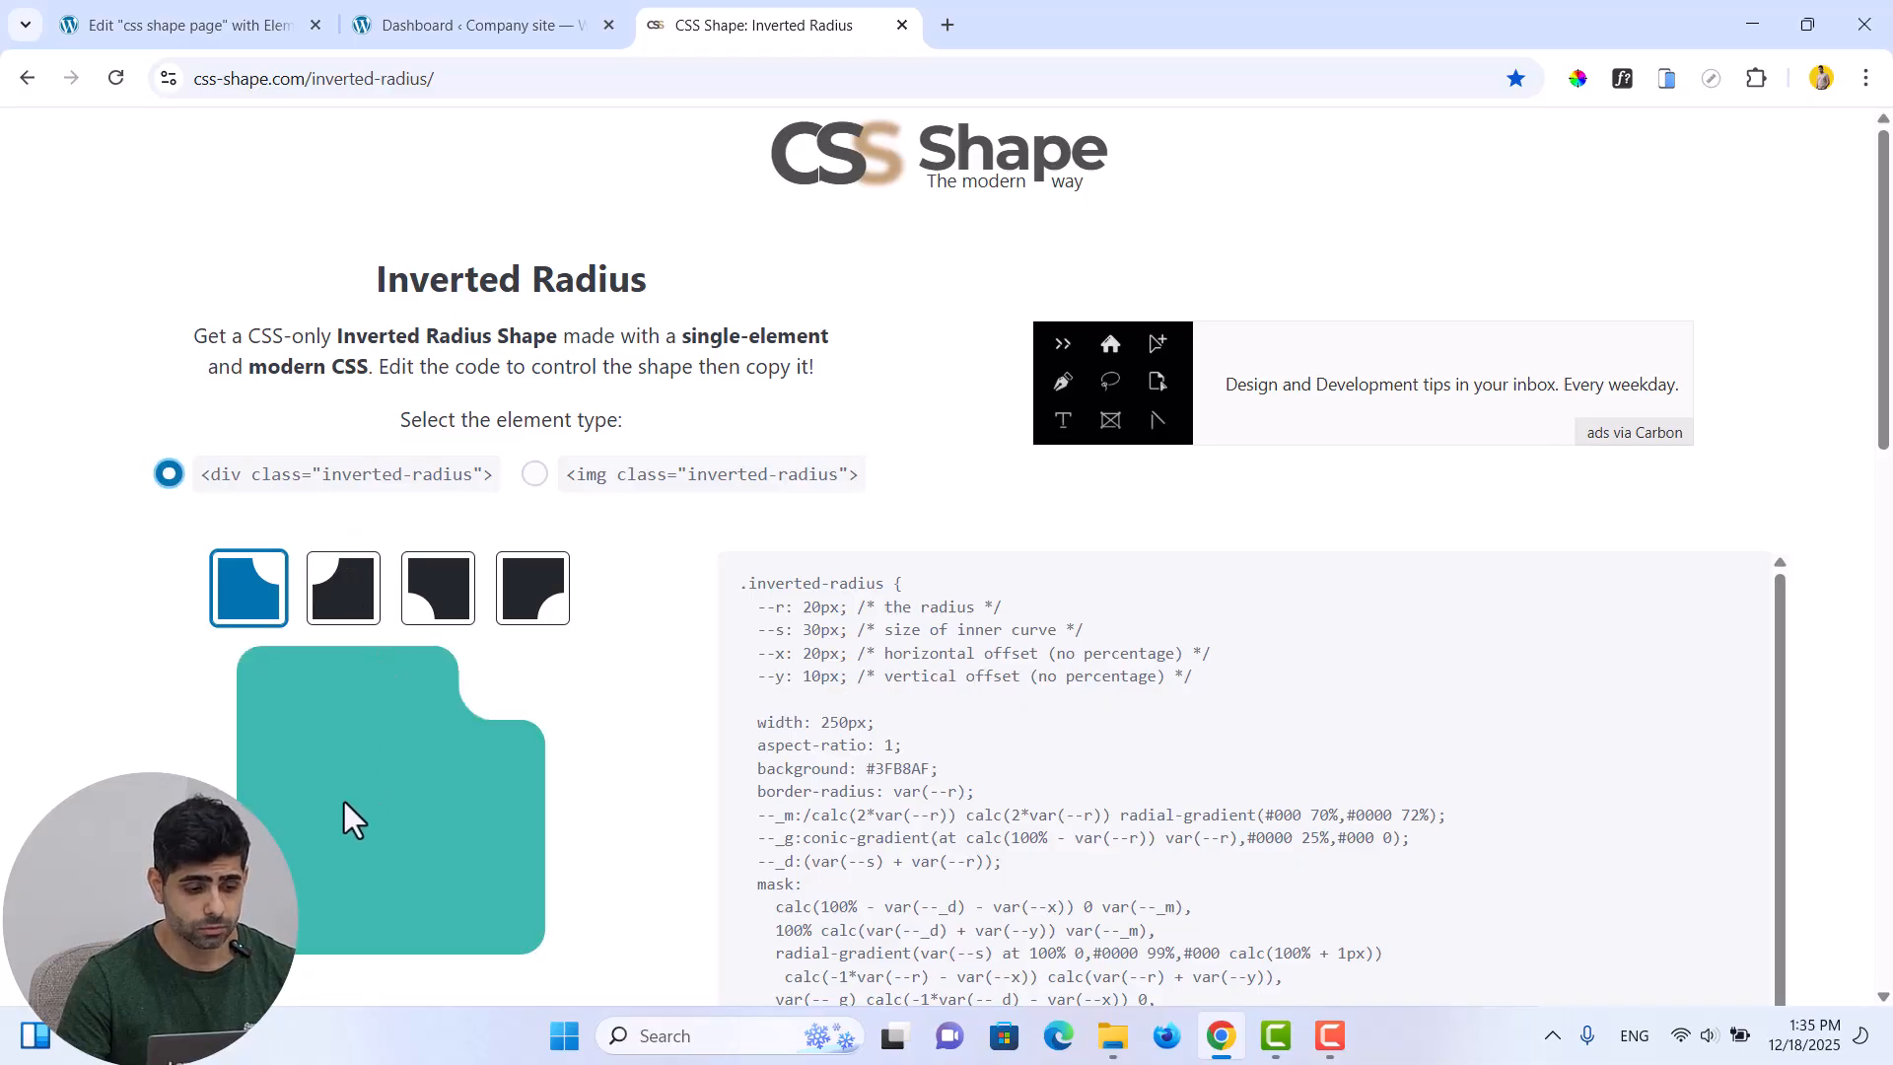
left_click(345, 601)
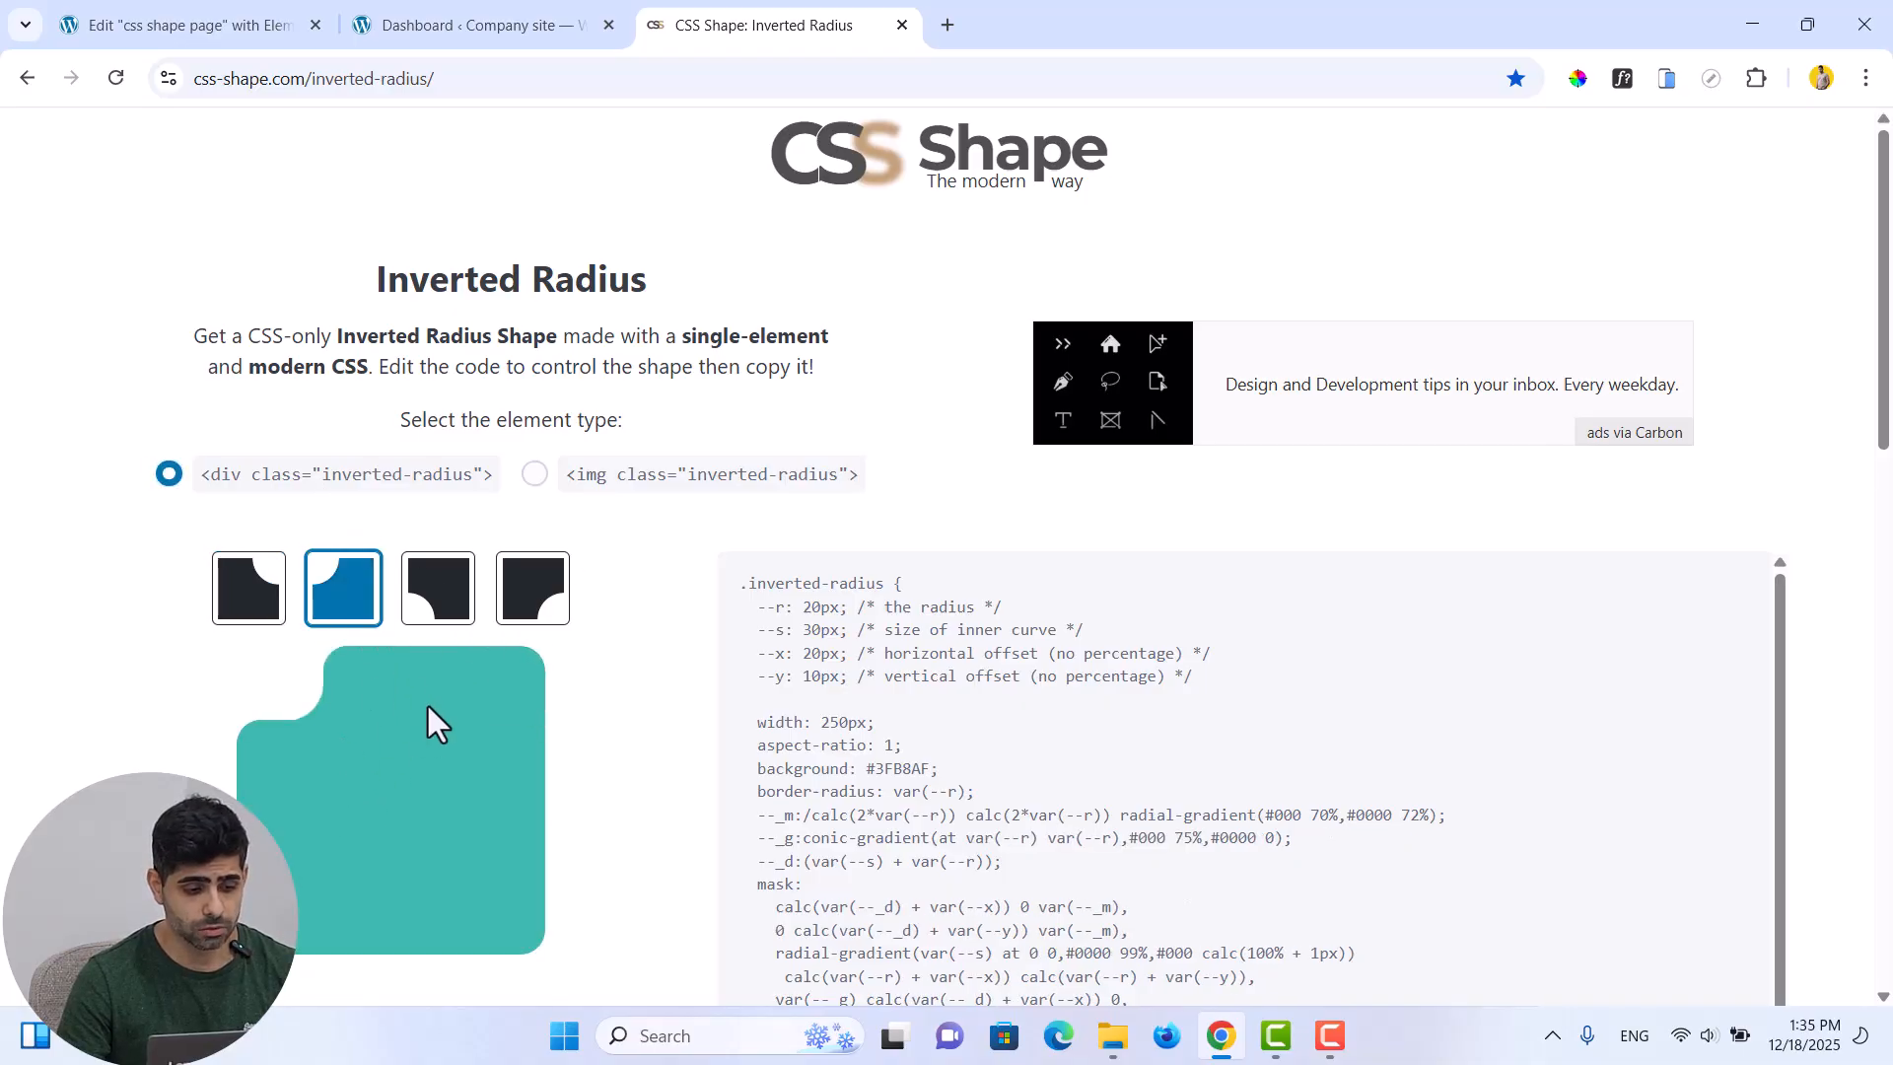
left_click(235, 619)
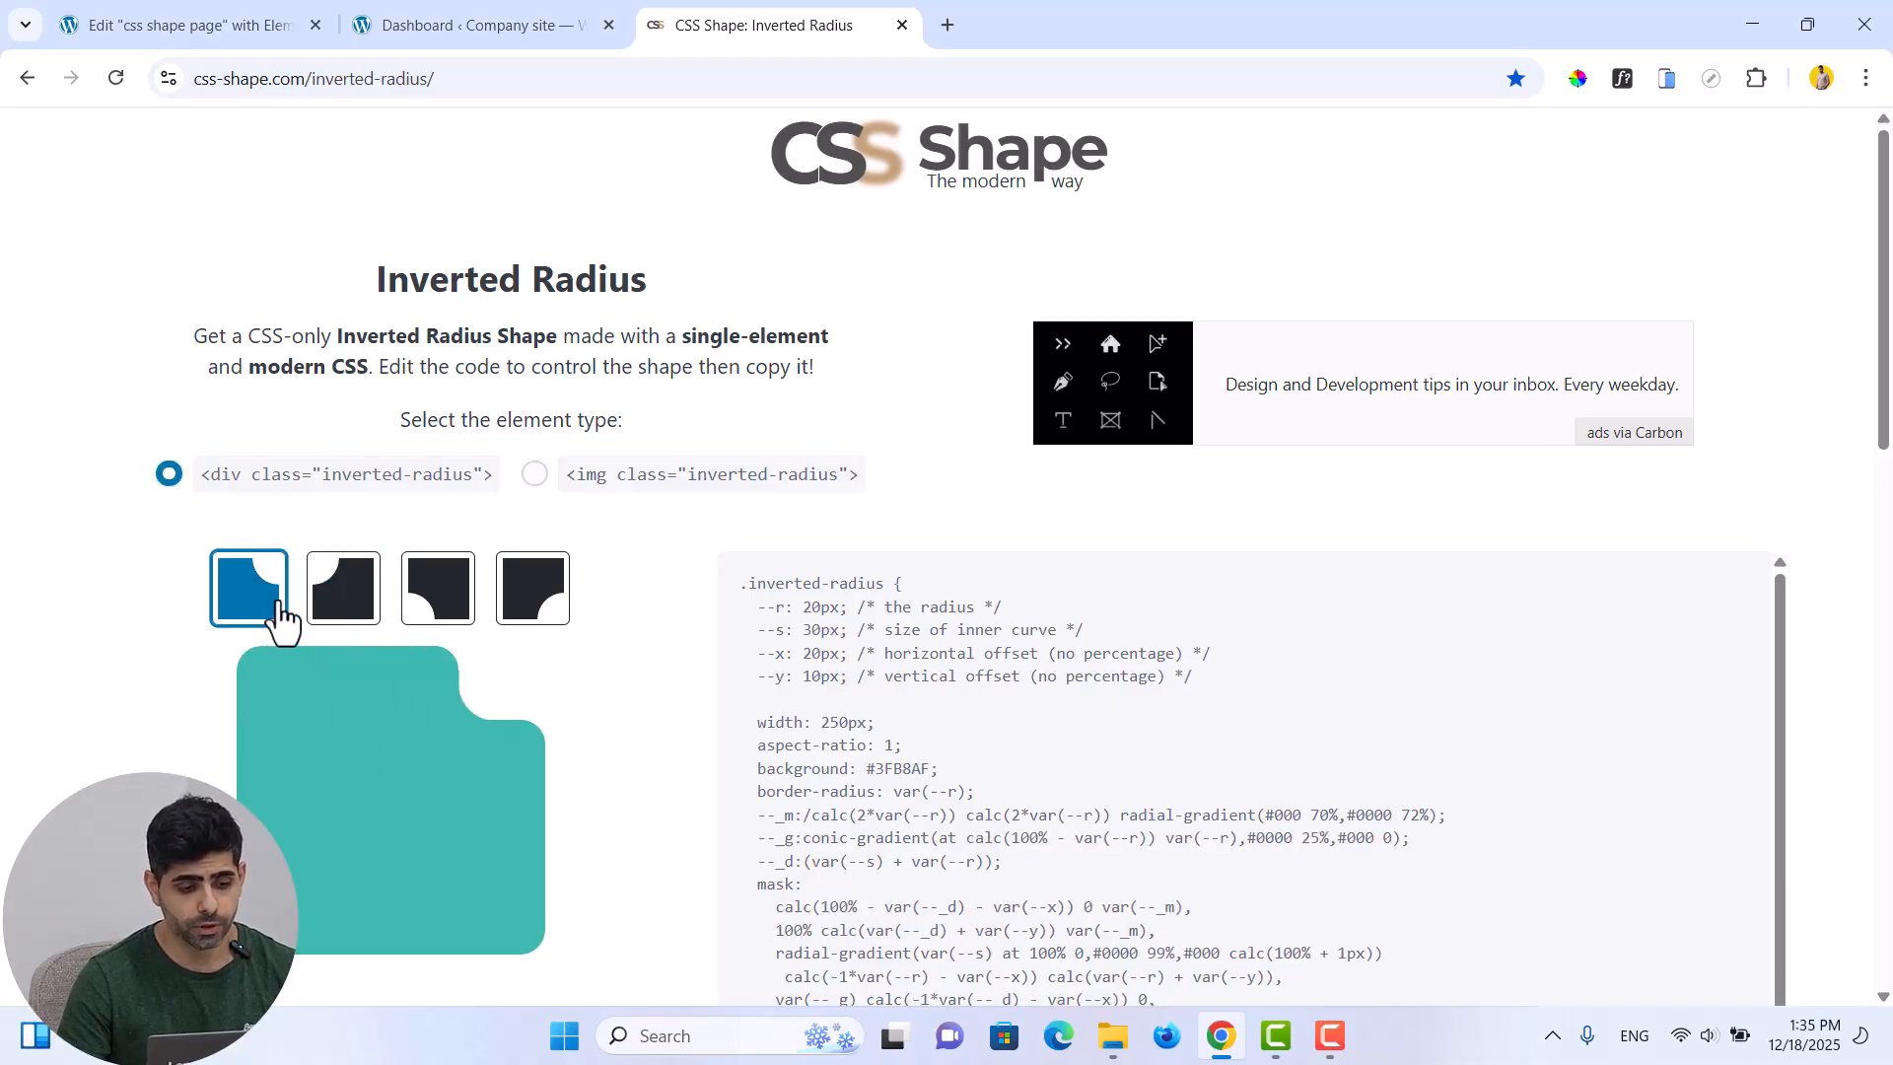
left_click(338, 619)
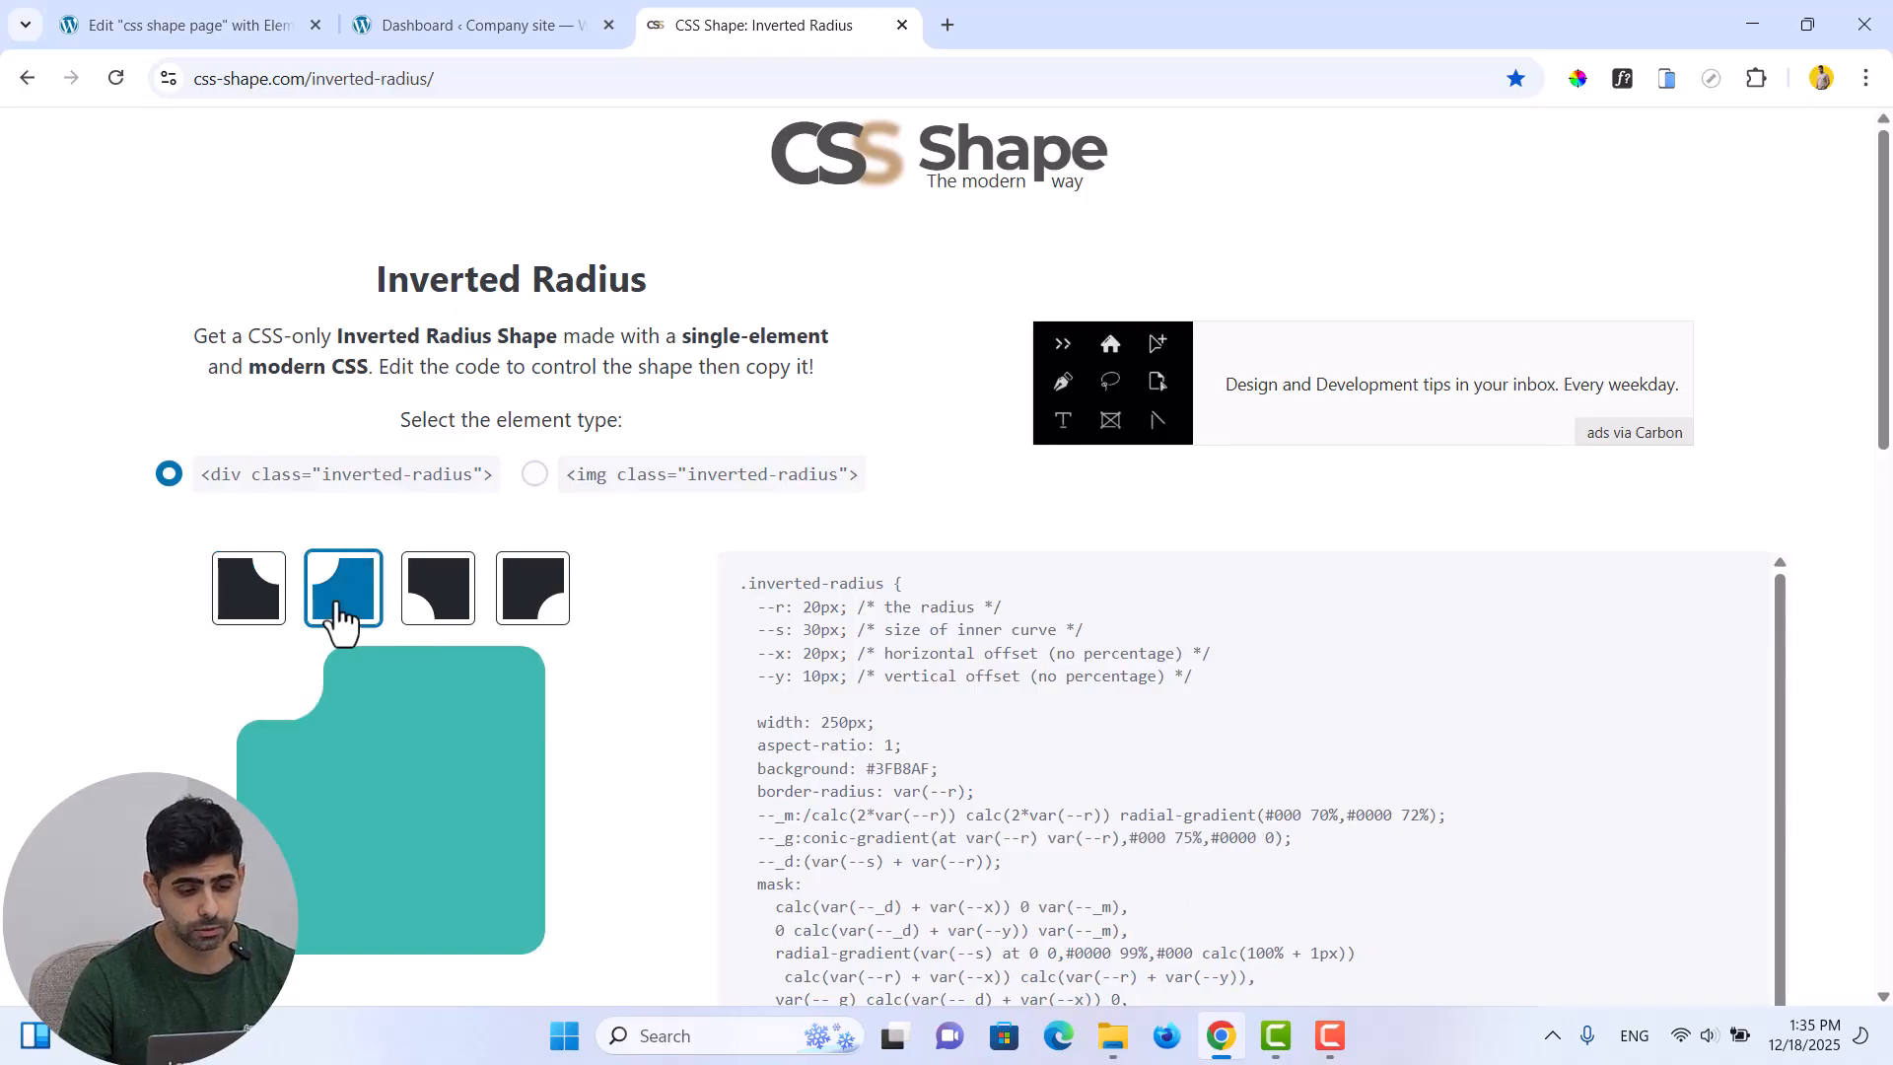
left_click(238, 611)
Copy the inverted radius shape's CSS and switch to the Elementor editor of the css shape page
scroll(392, 708, "down", 3)
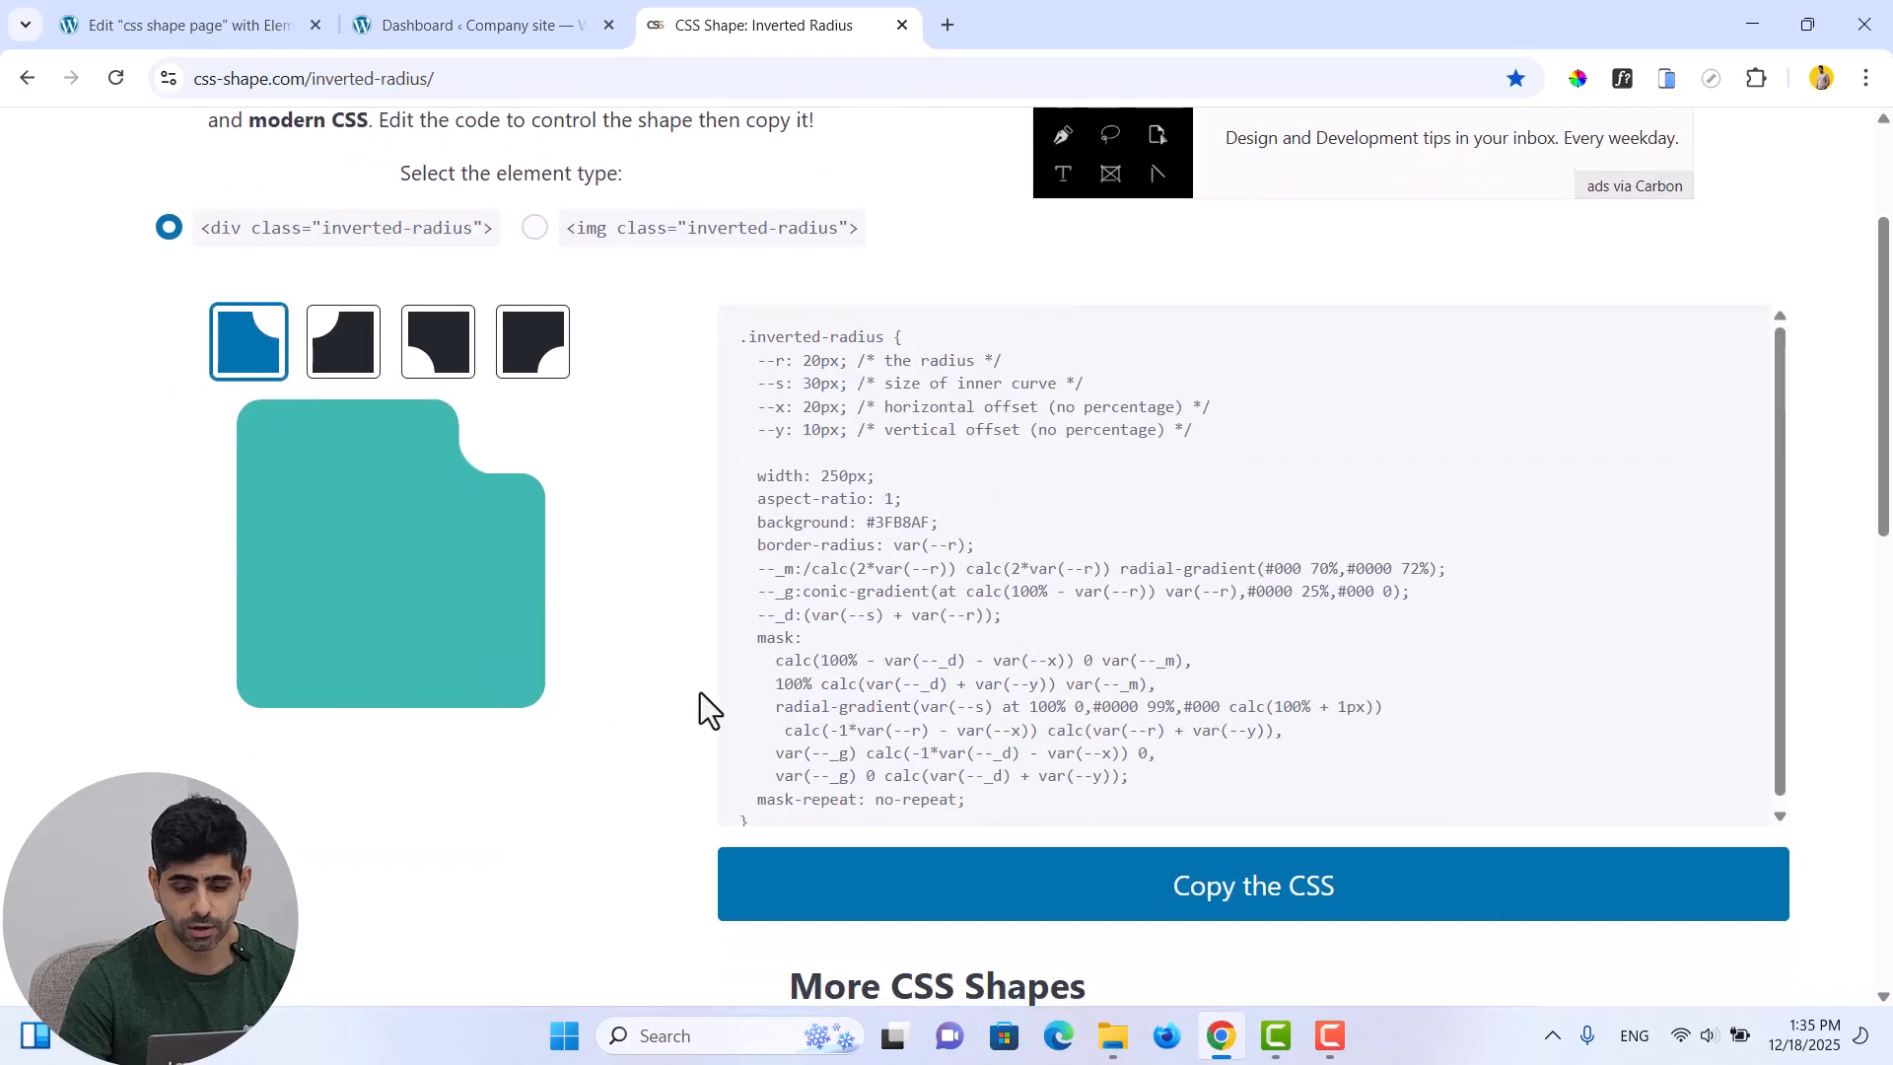
left_click(1272, 912)
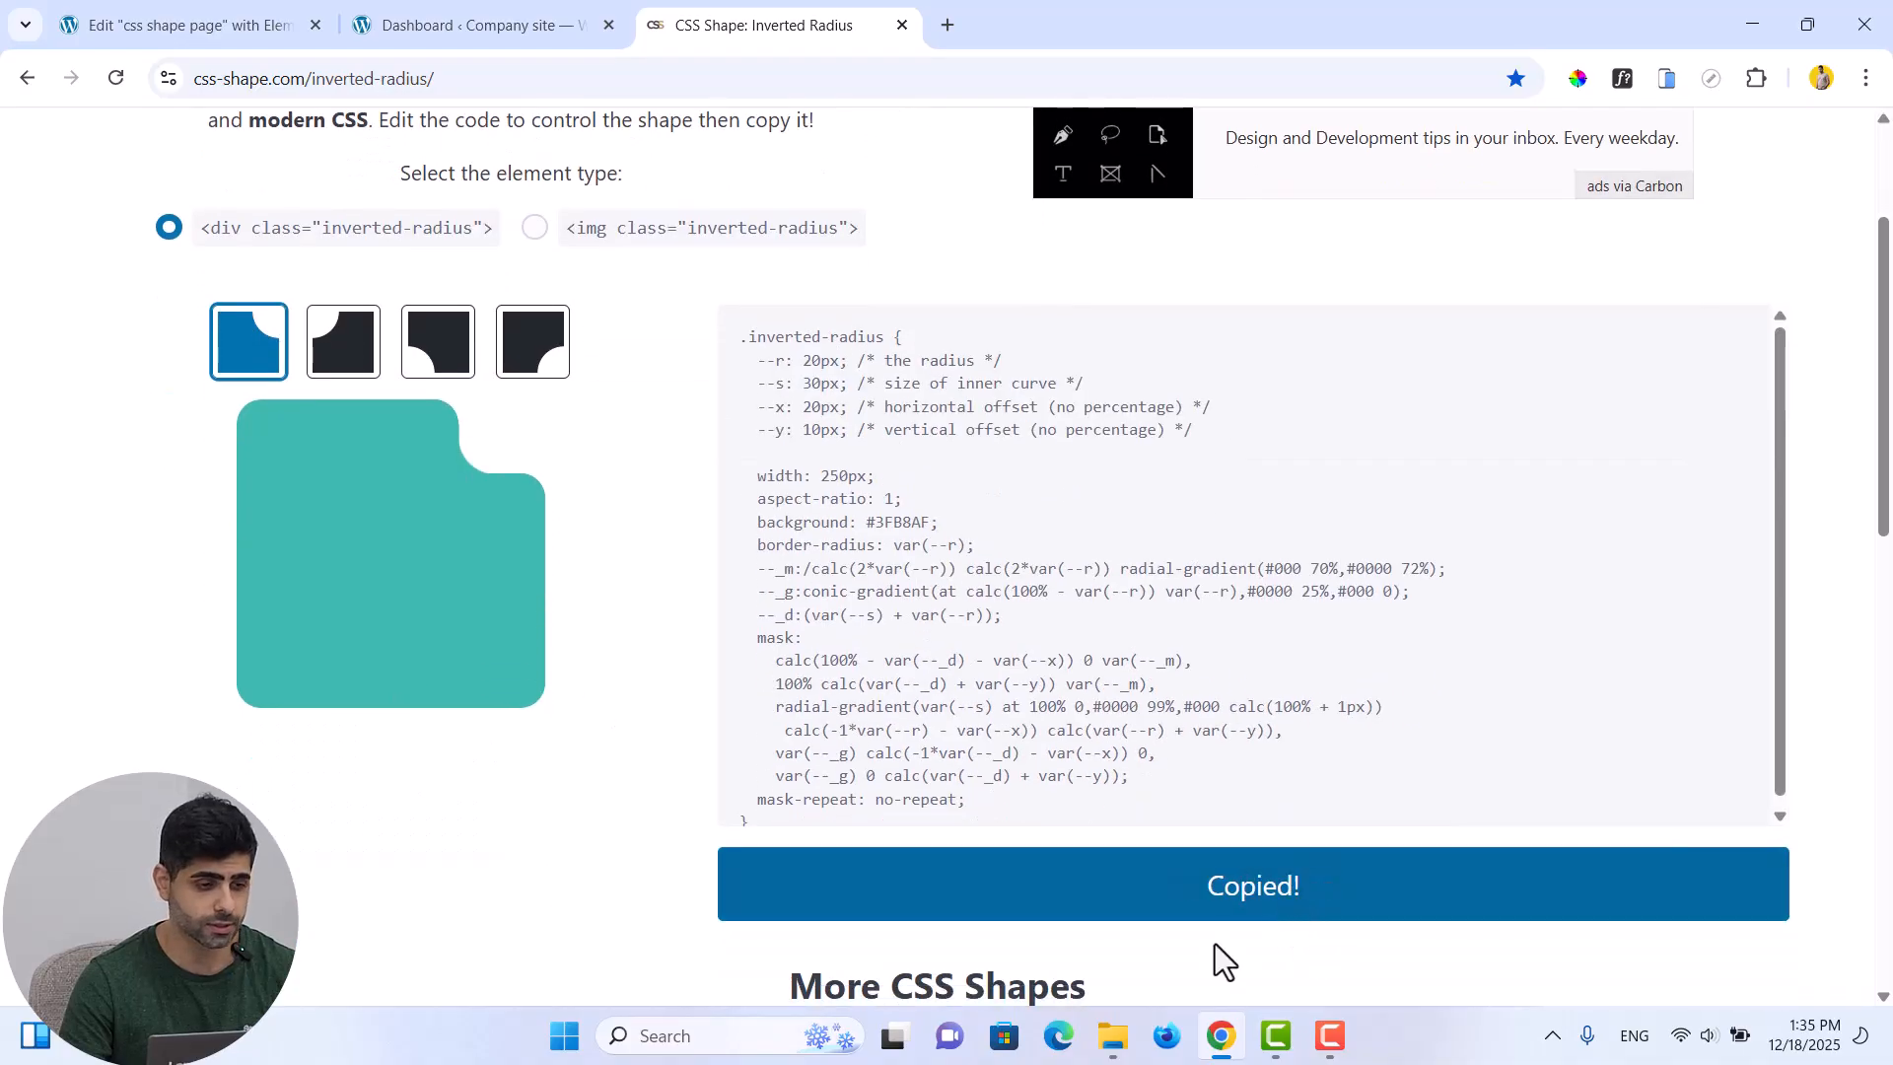
left_click(203, 26)
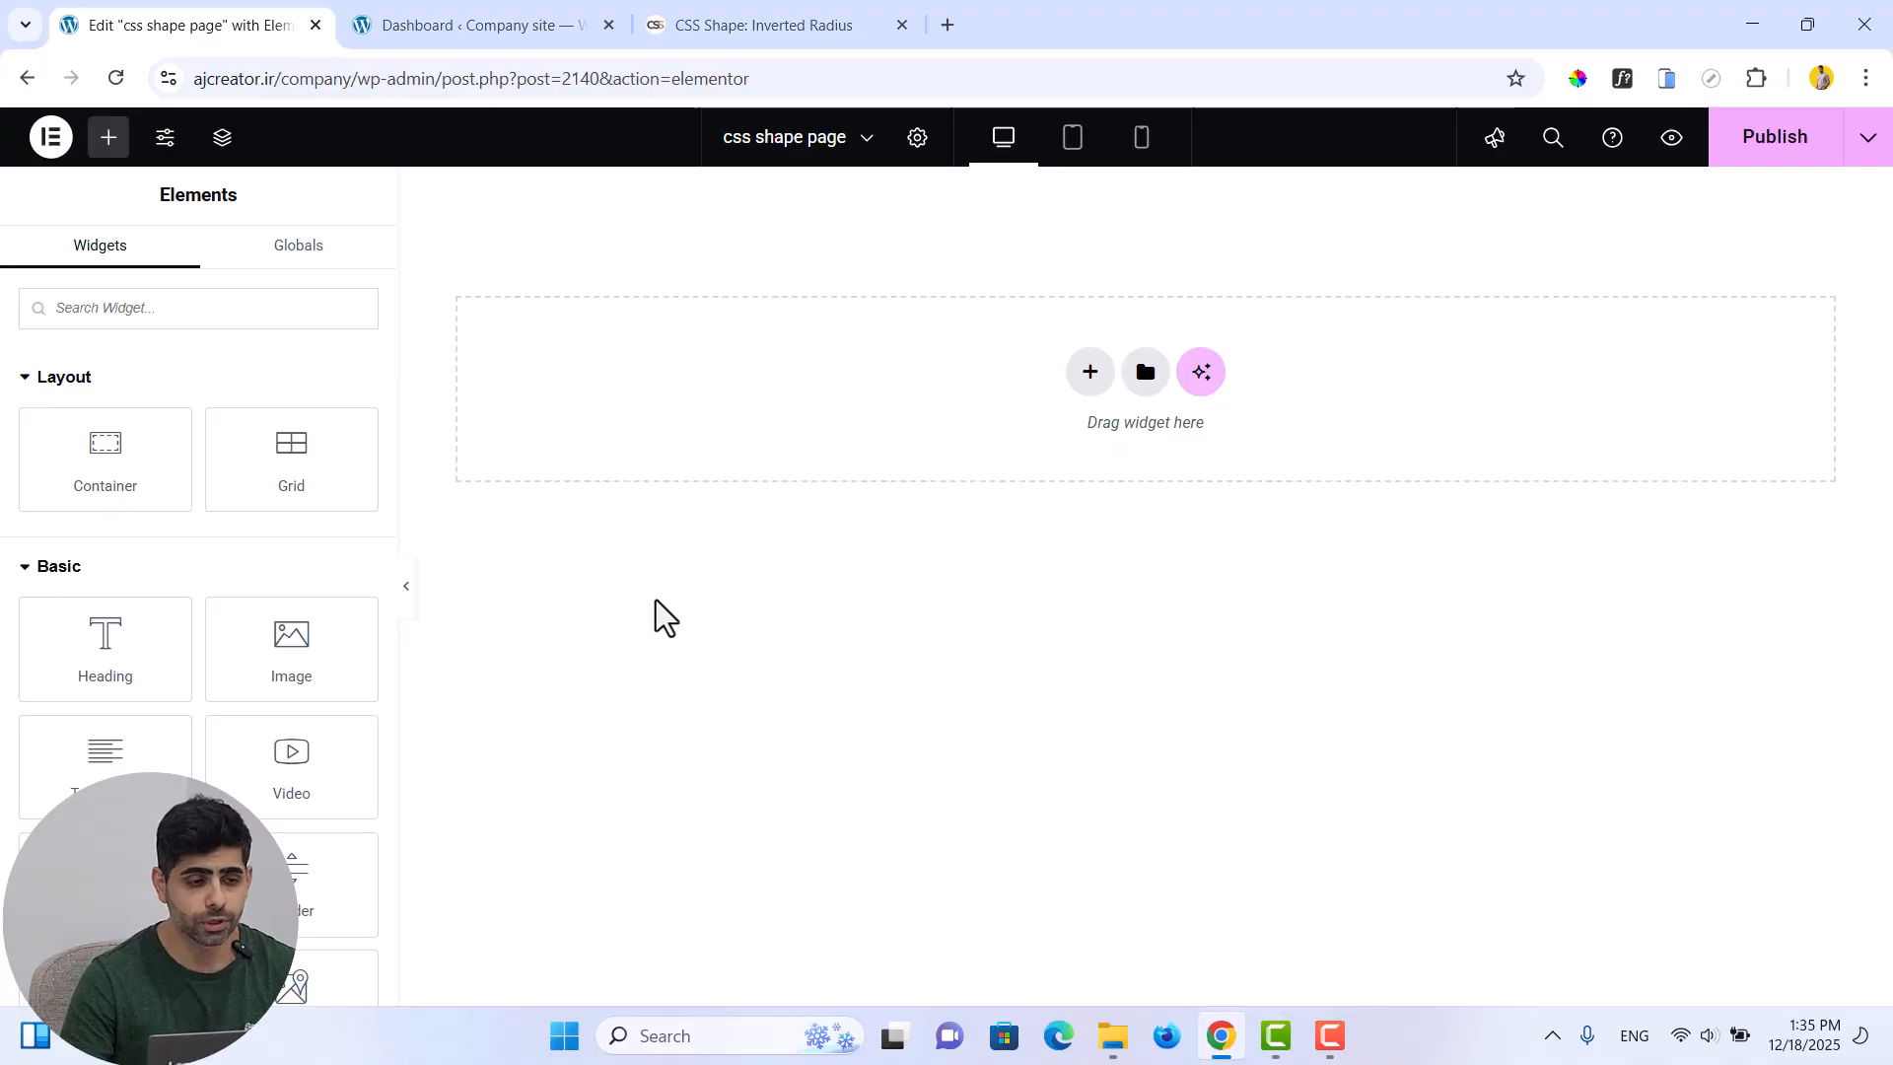
Look through the WordPress dashboard's admin menu and return to the Elementor editor
left_click(427, 29)
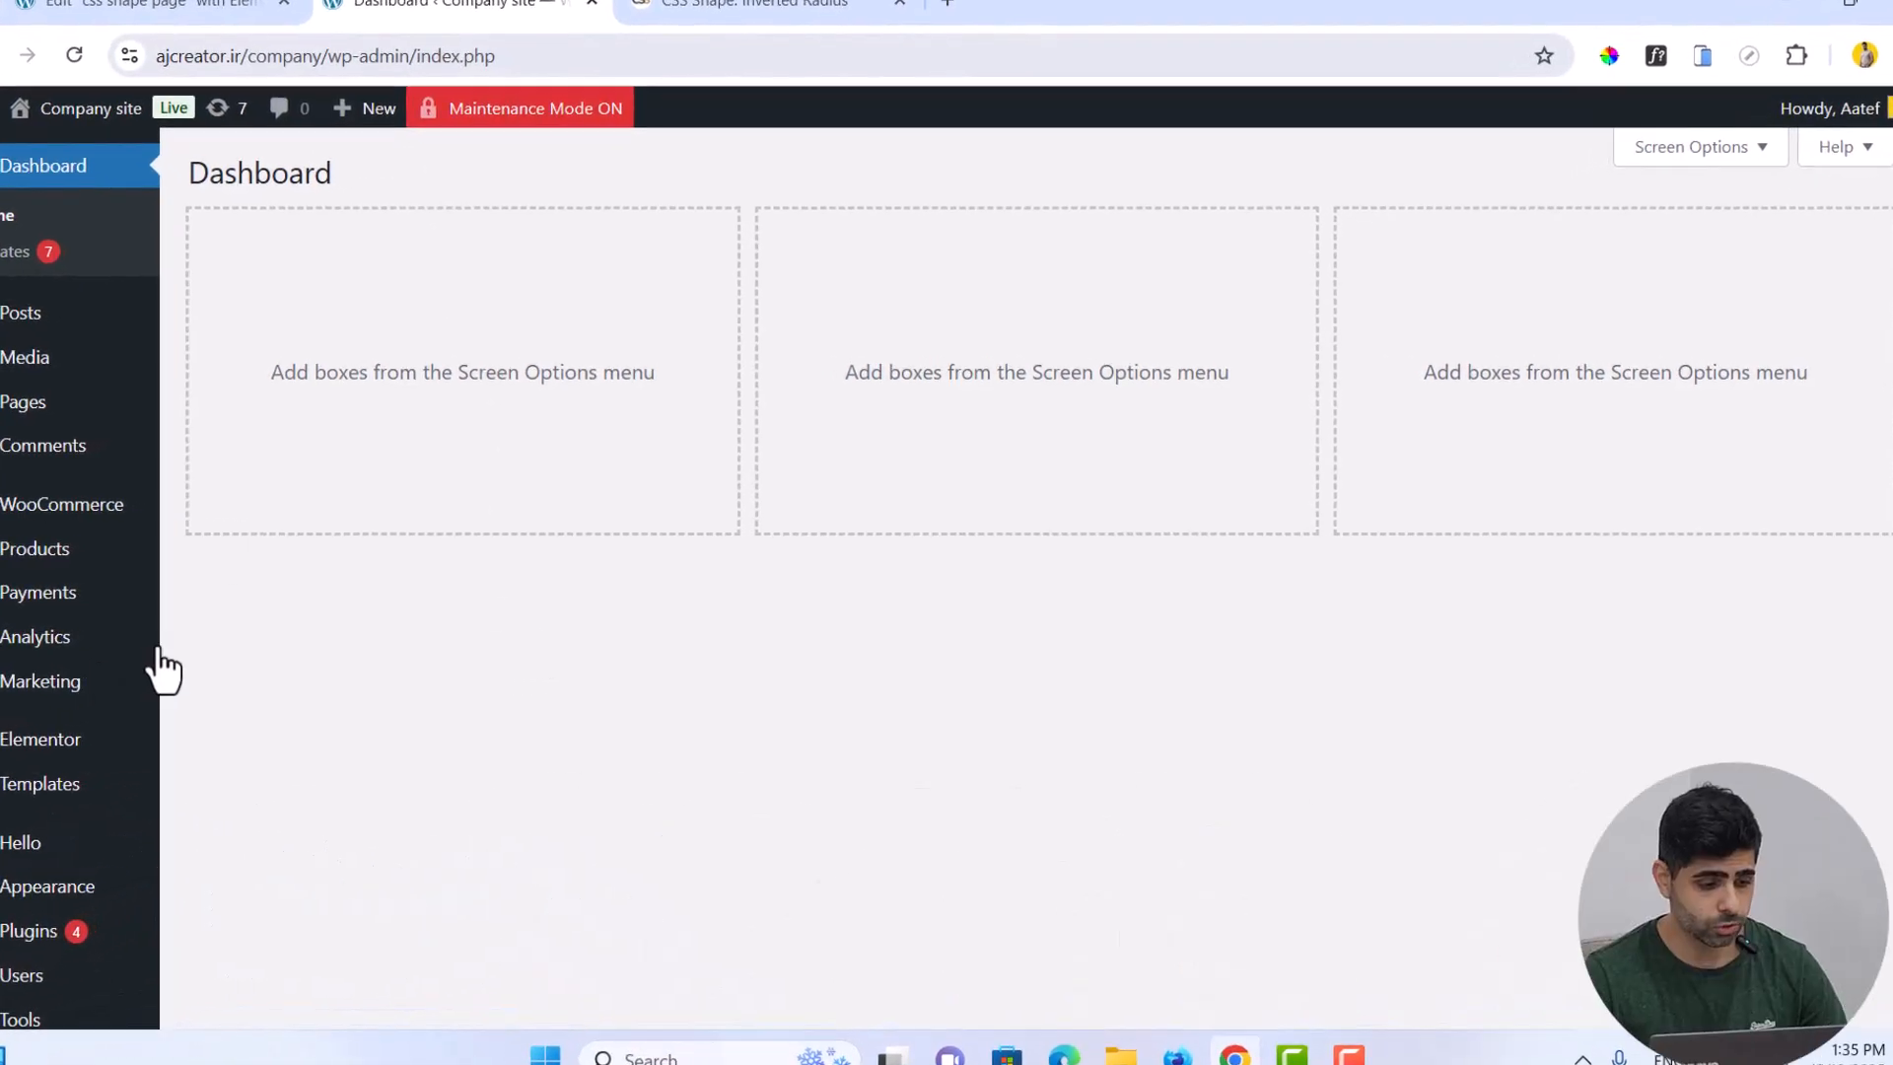
scroll(161, 671, "down", 1)
mouse_move(65, 775)
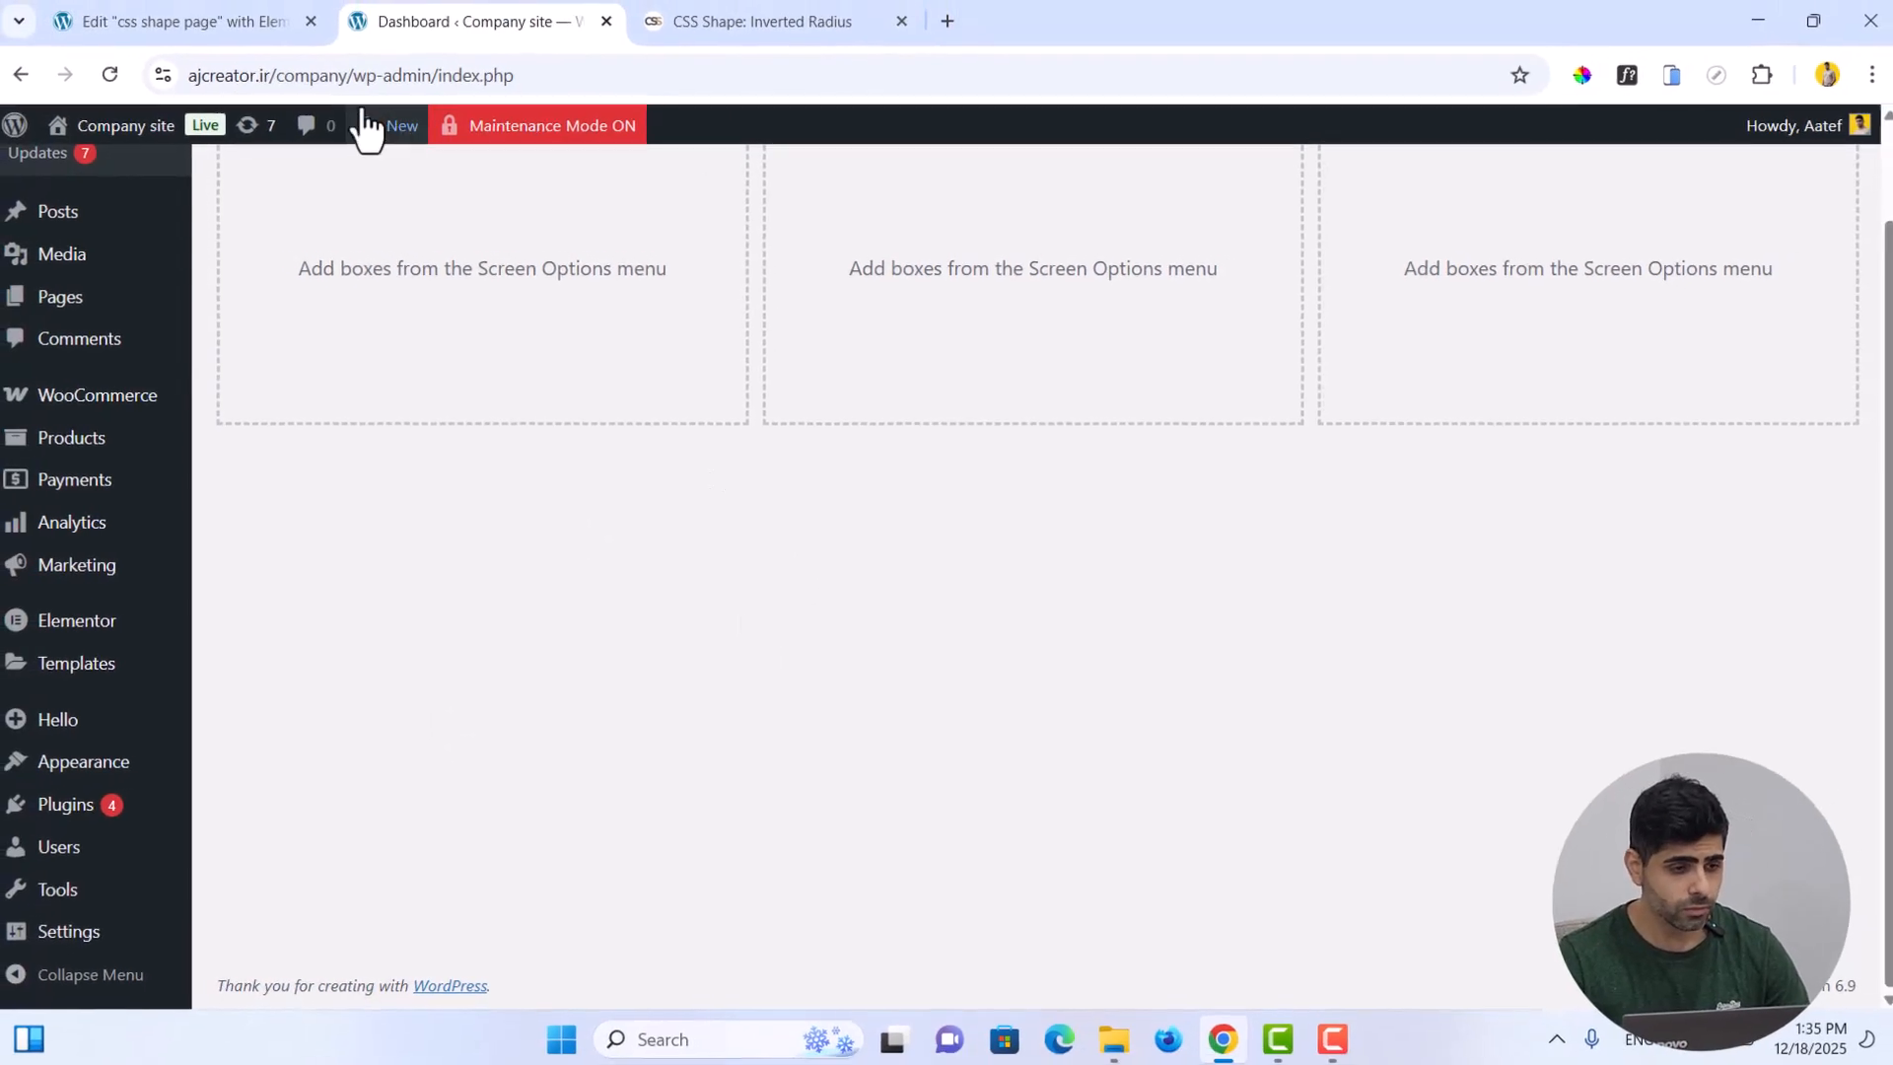
left_click(181, 26)
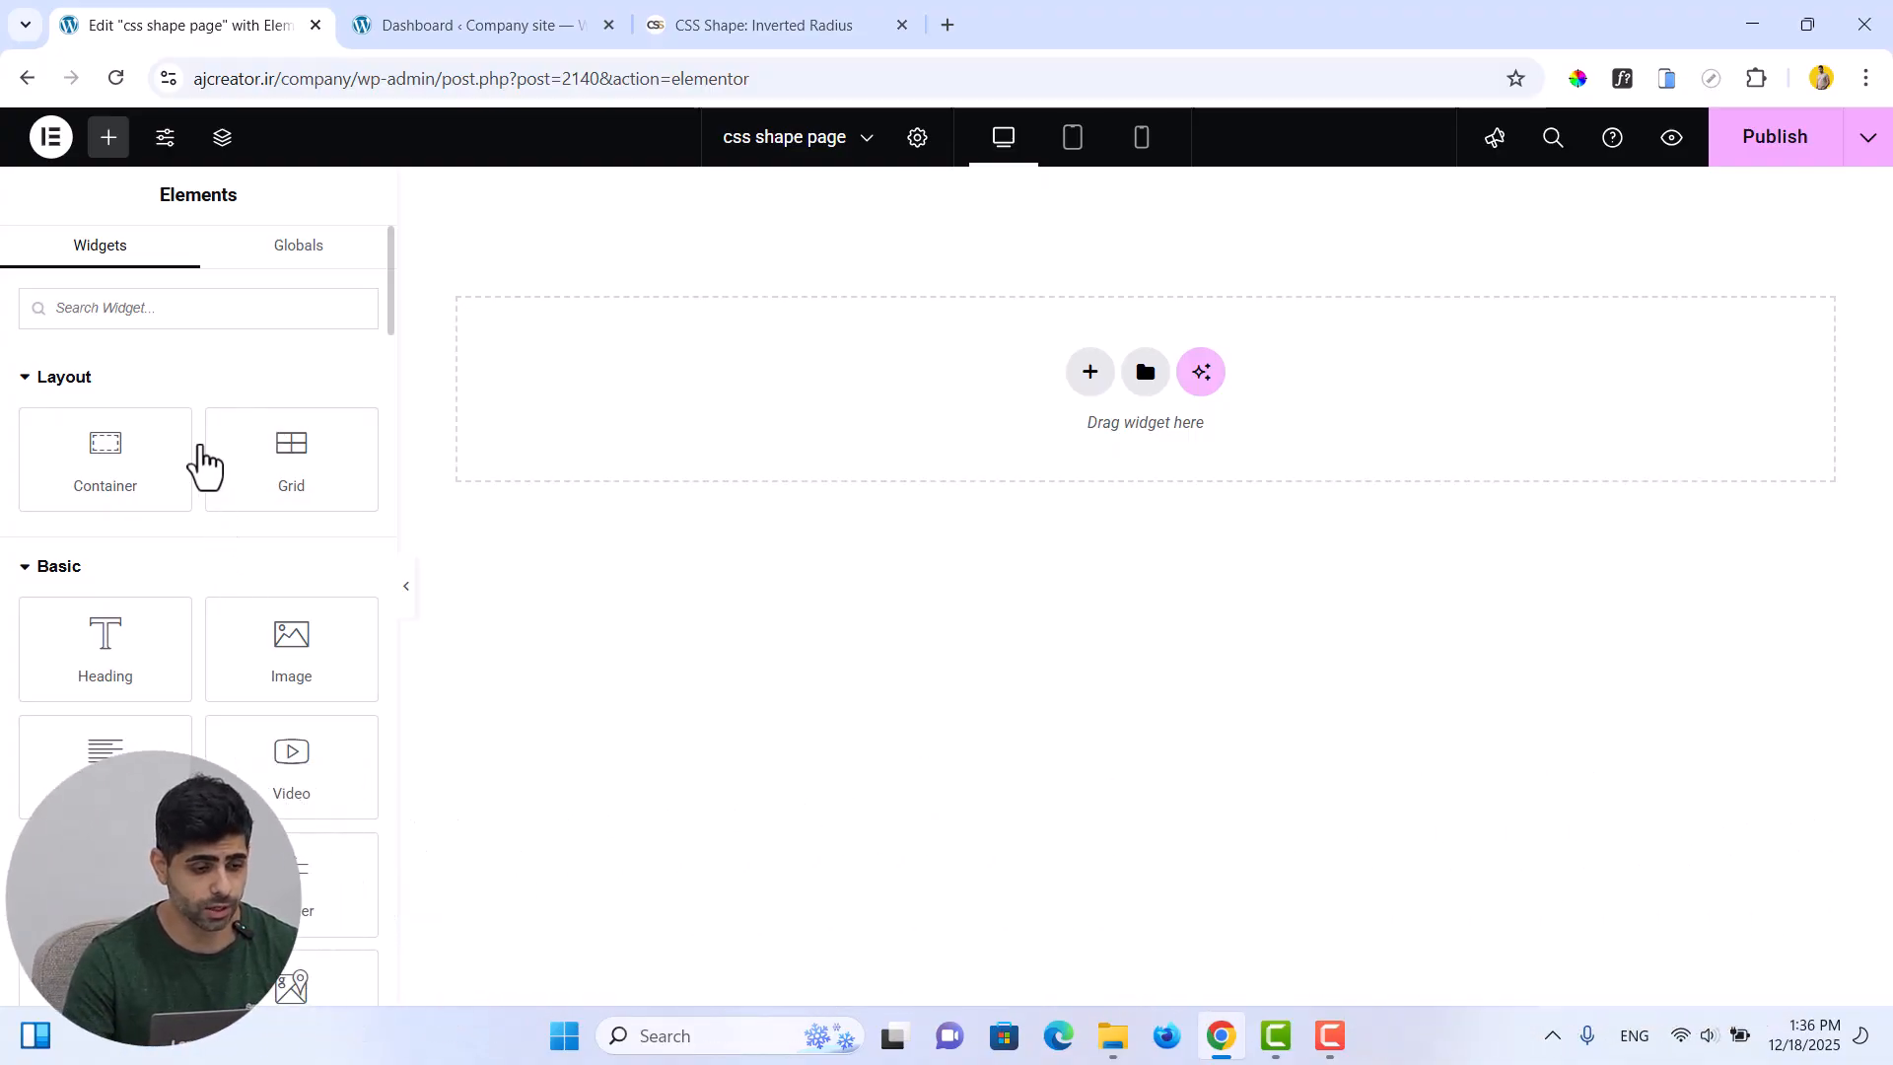
Add a flexbox container to the page and give it an unlinked top margin of 50 px
left_click(1090, 375)
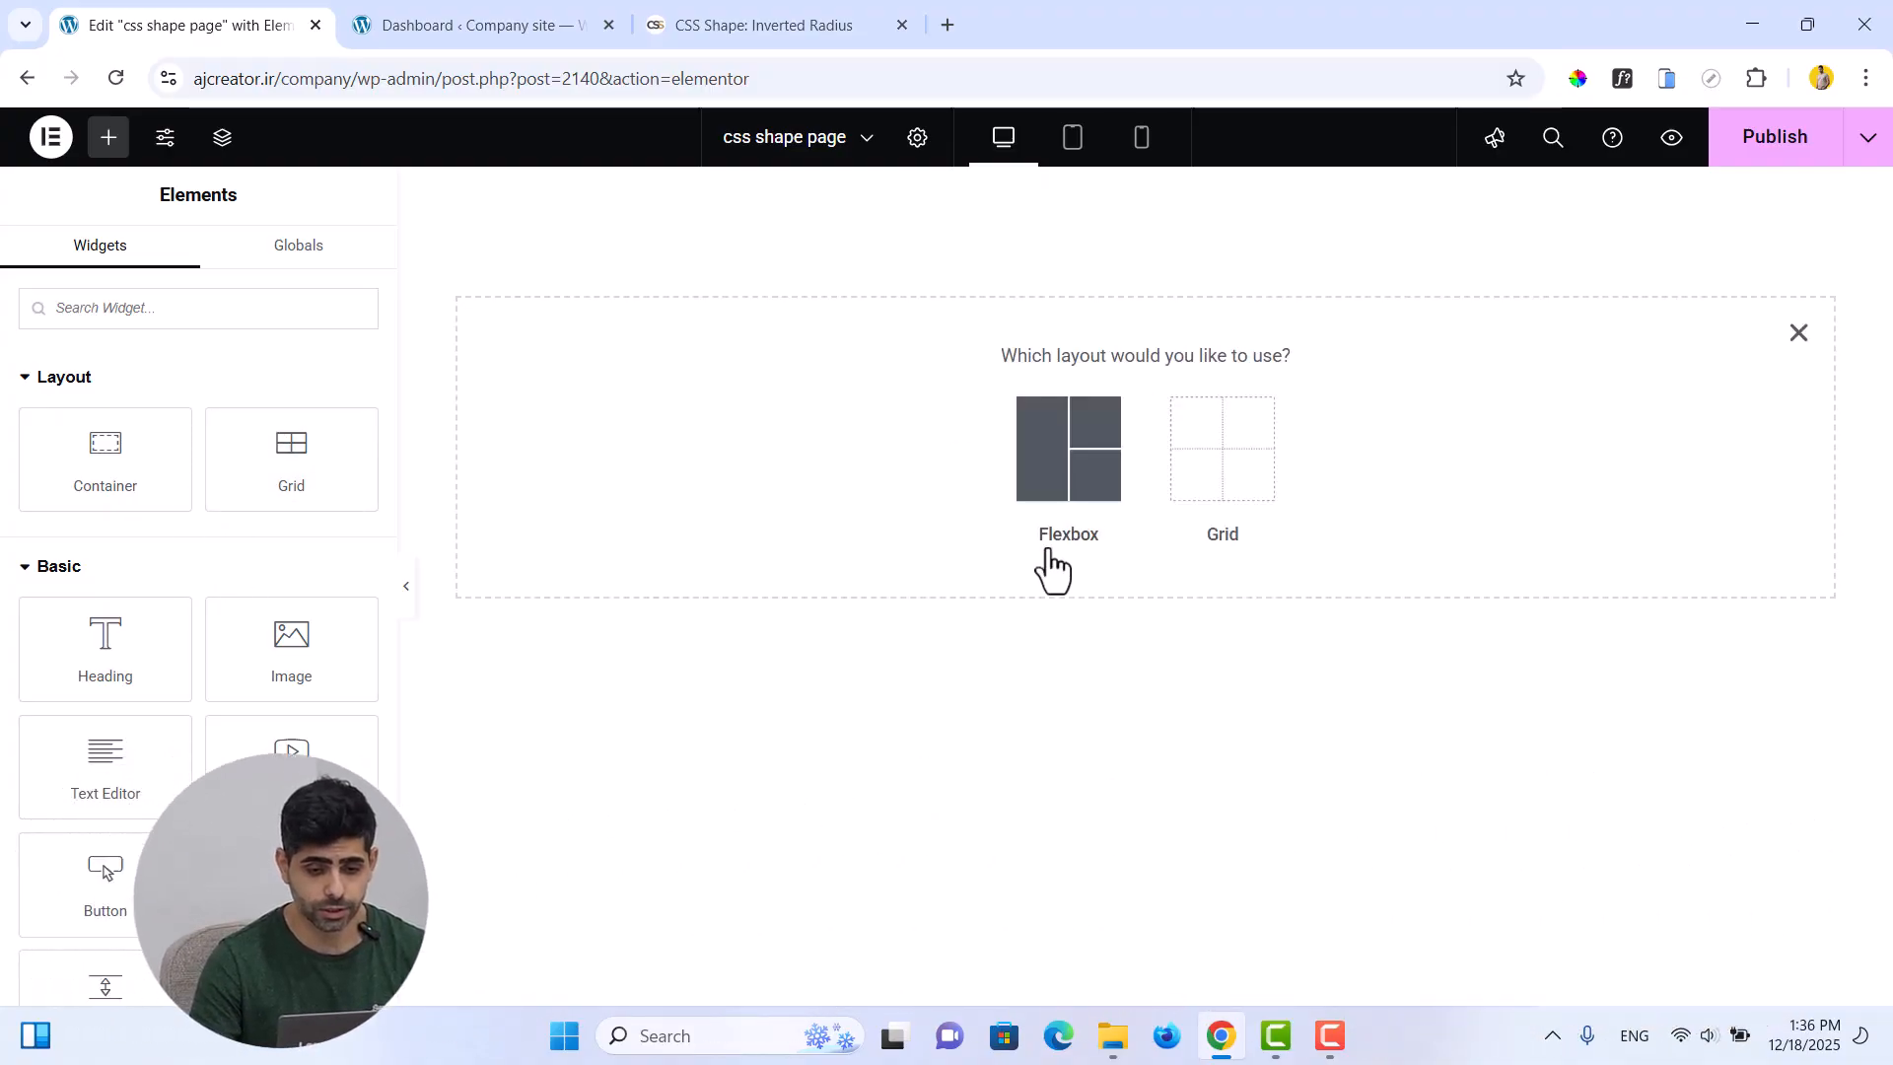
left_click(1053, 493)
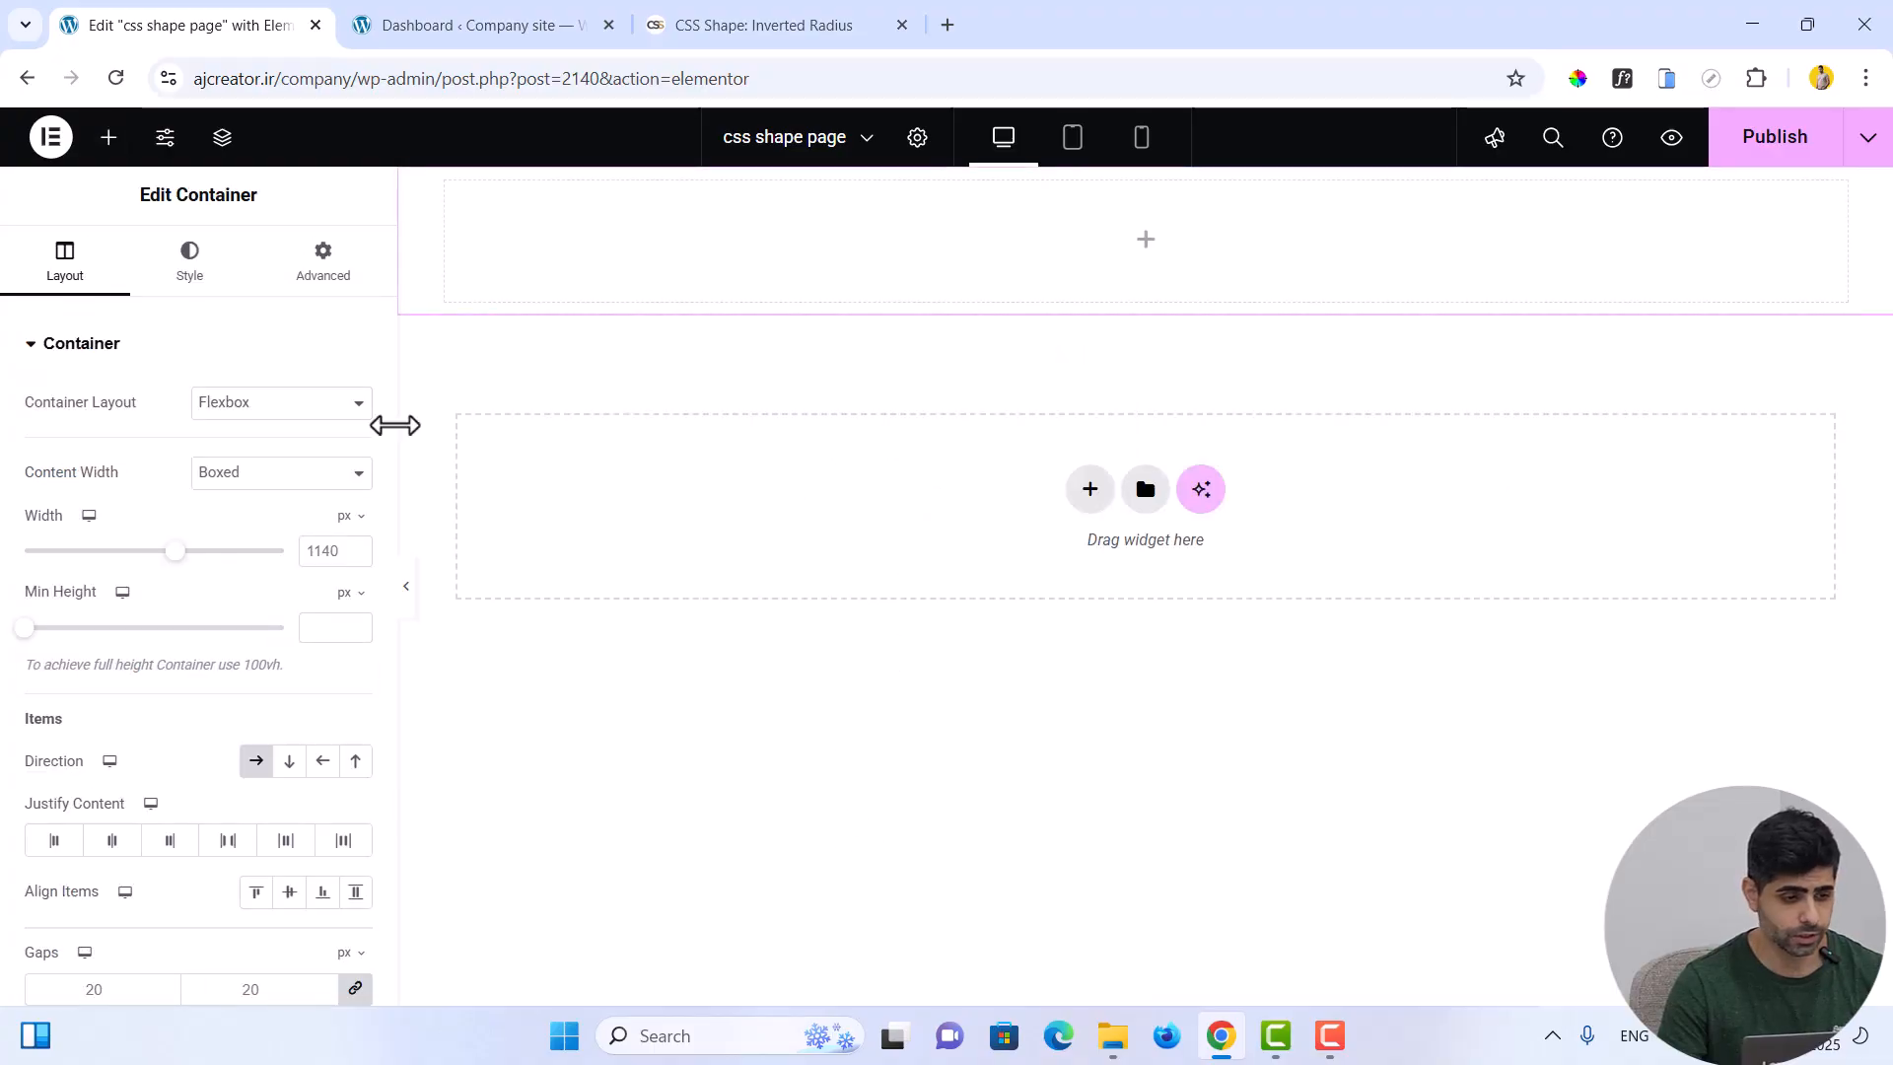
left_click(323, 262)
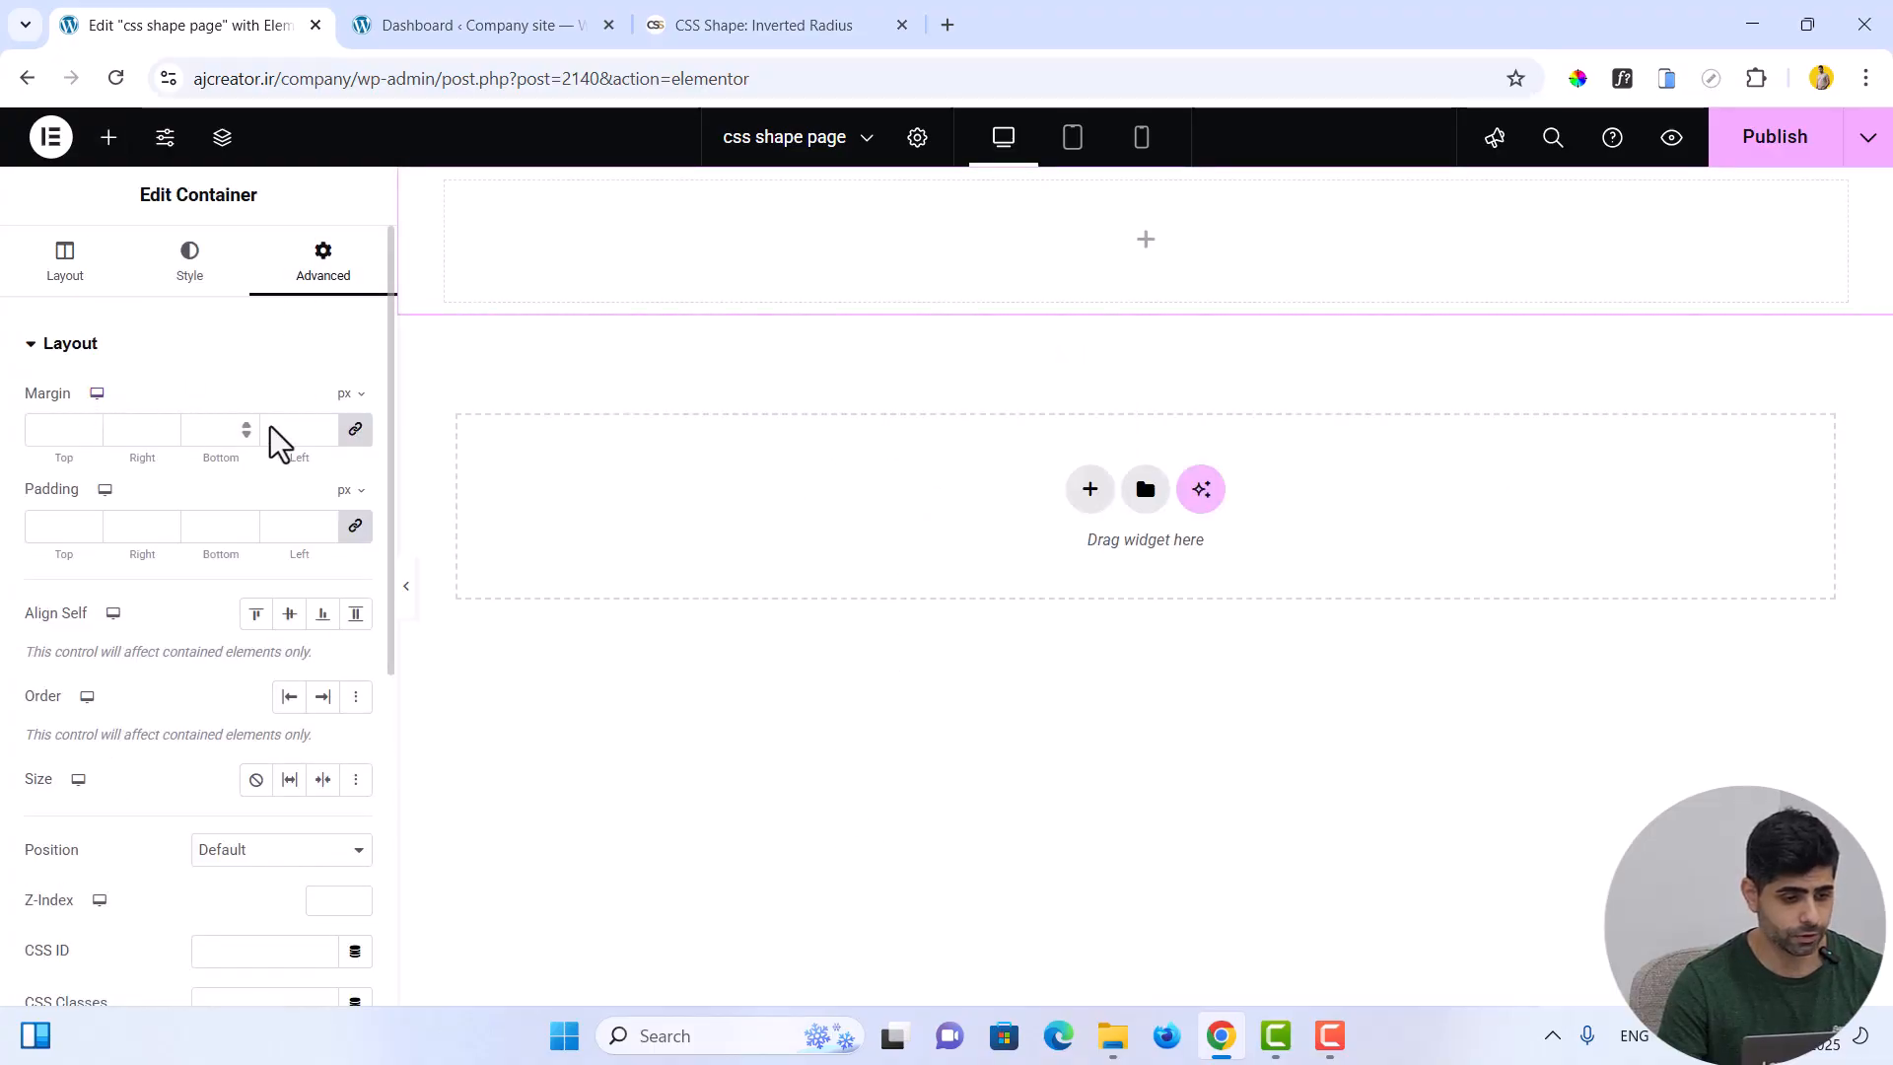
left_click(355, 430)
double_click(60, 431)
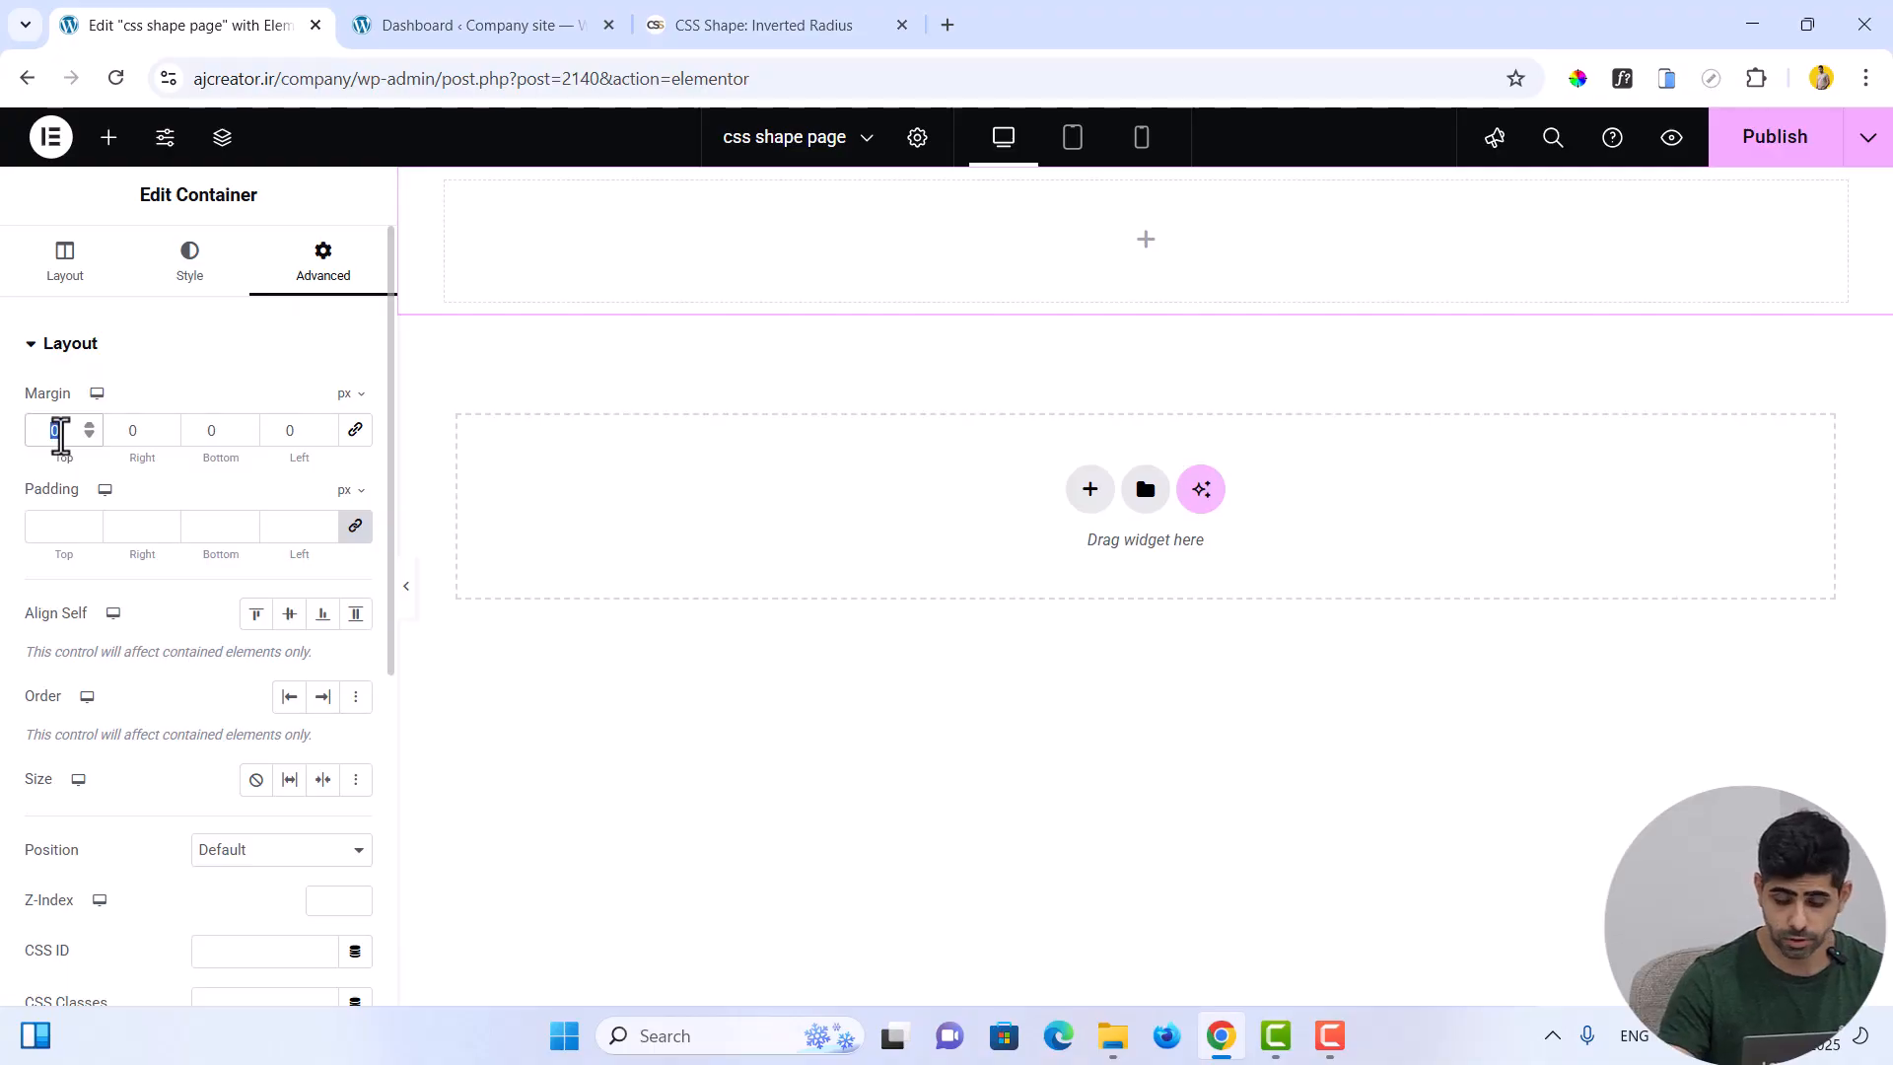
type("50")
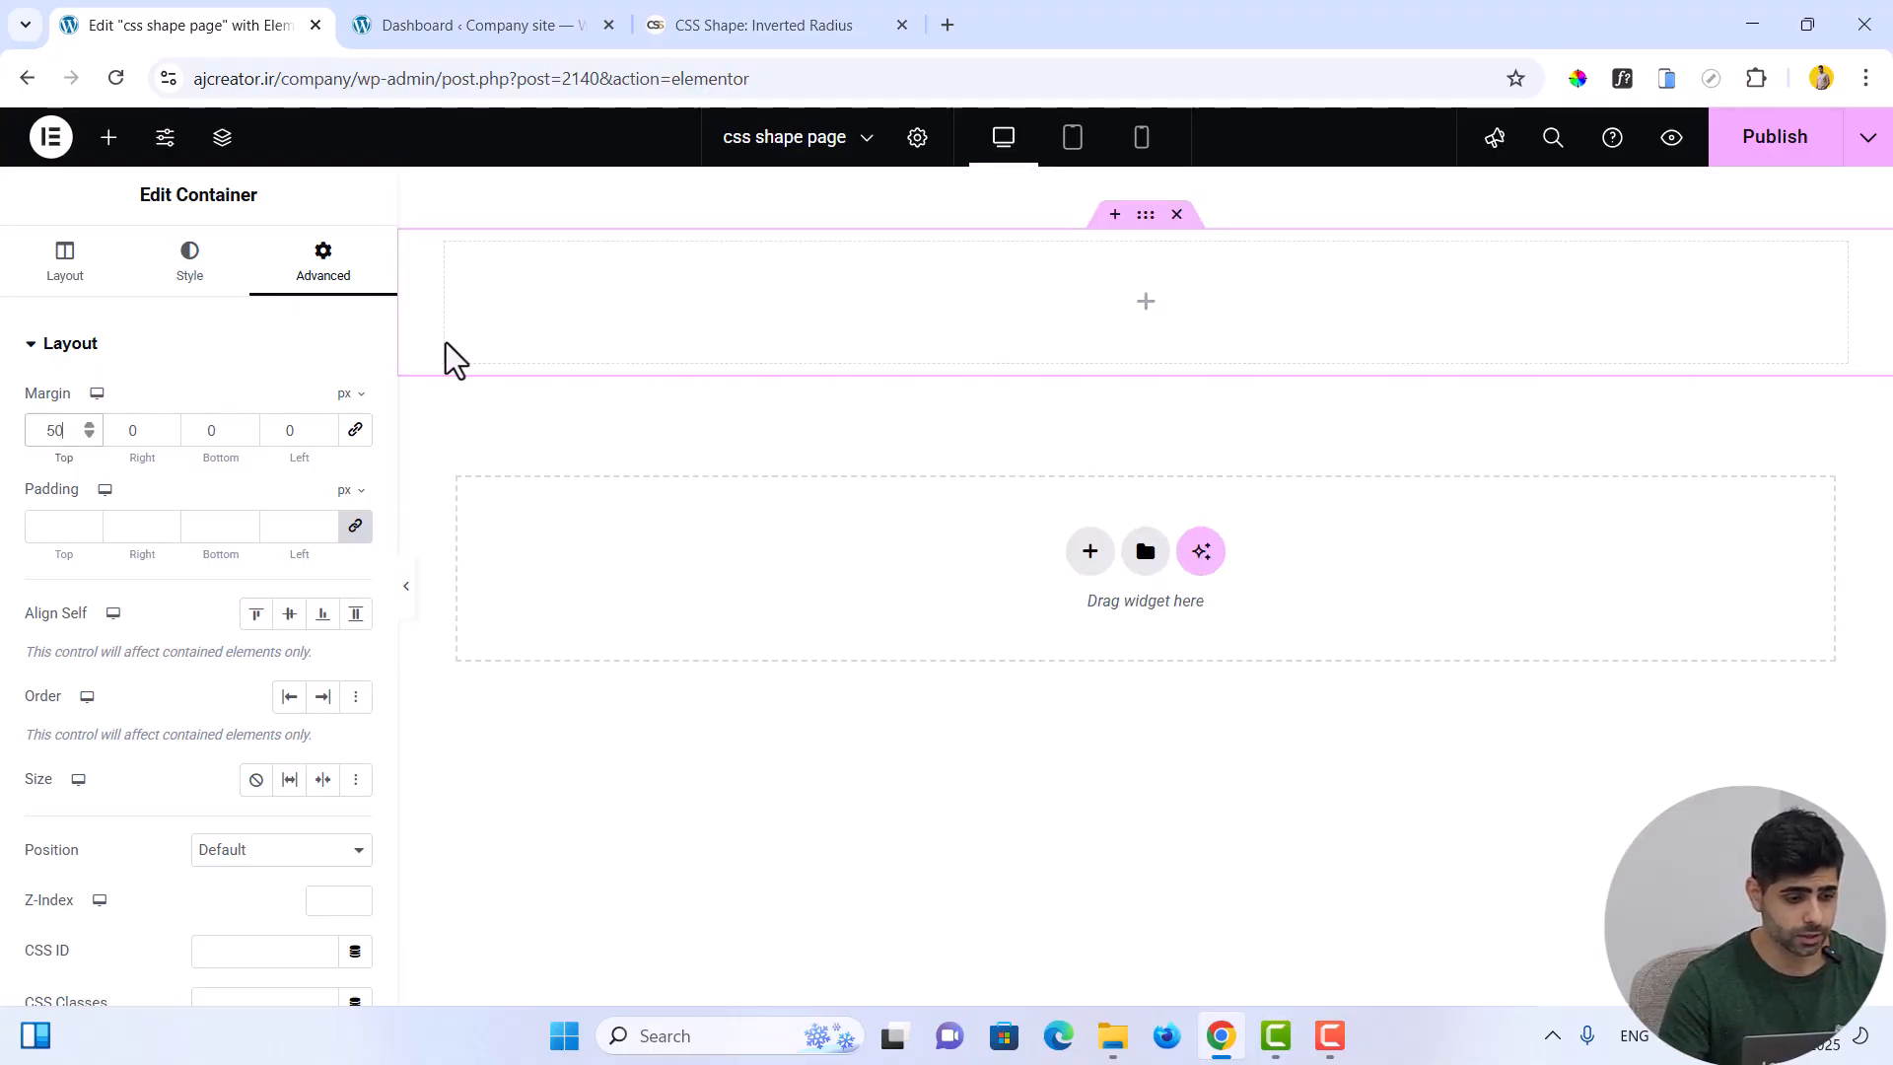
Paste the copied inverted radius code into the container's custom CSS
scroll(242, 579, "down", 5)
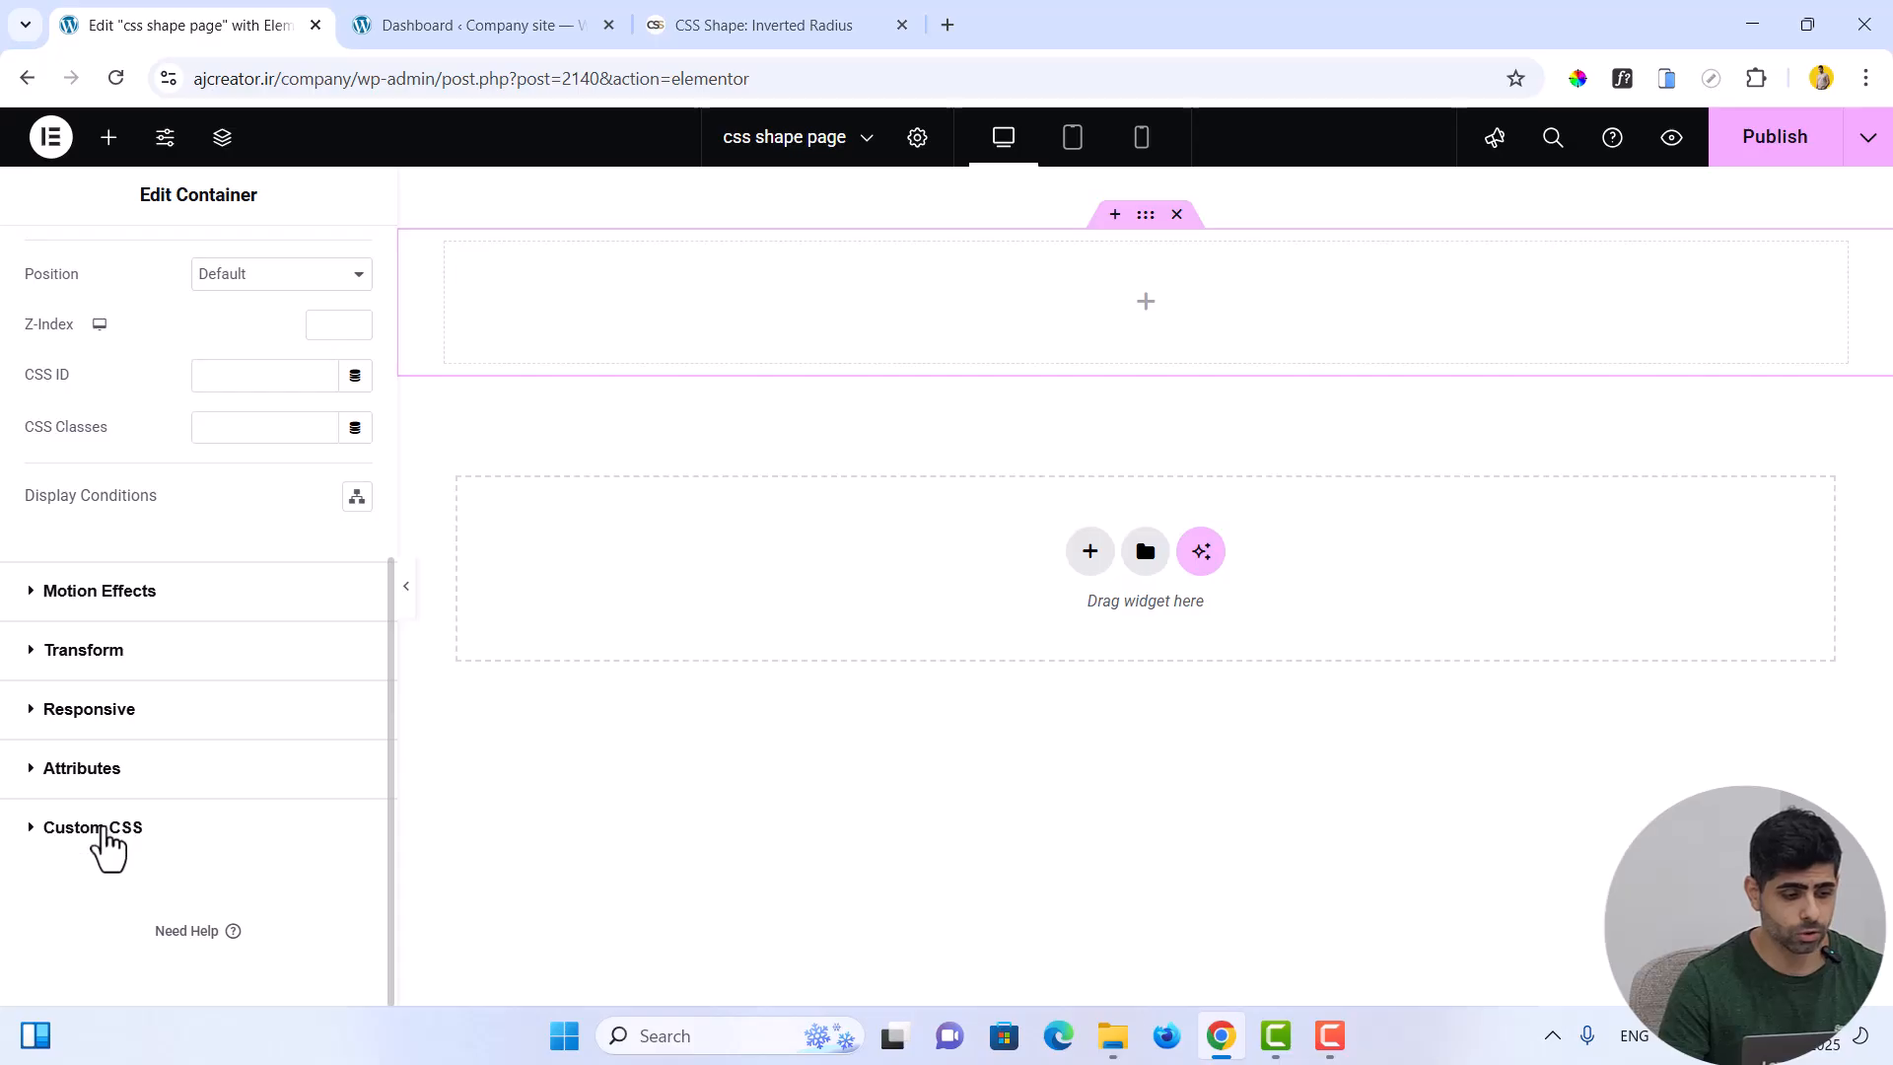
left_click(103, 833)
key("ctrl+v")
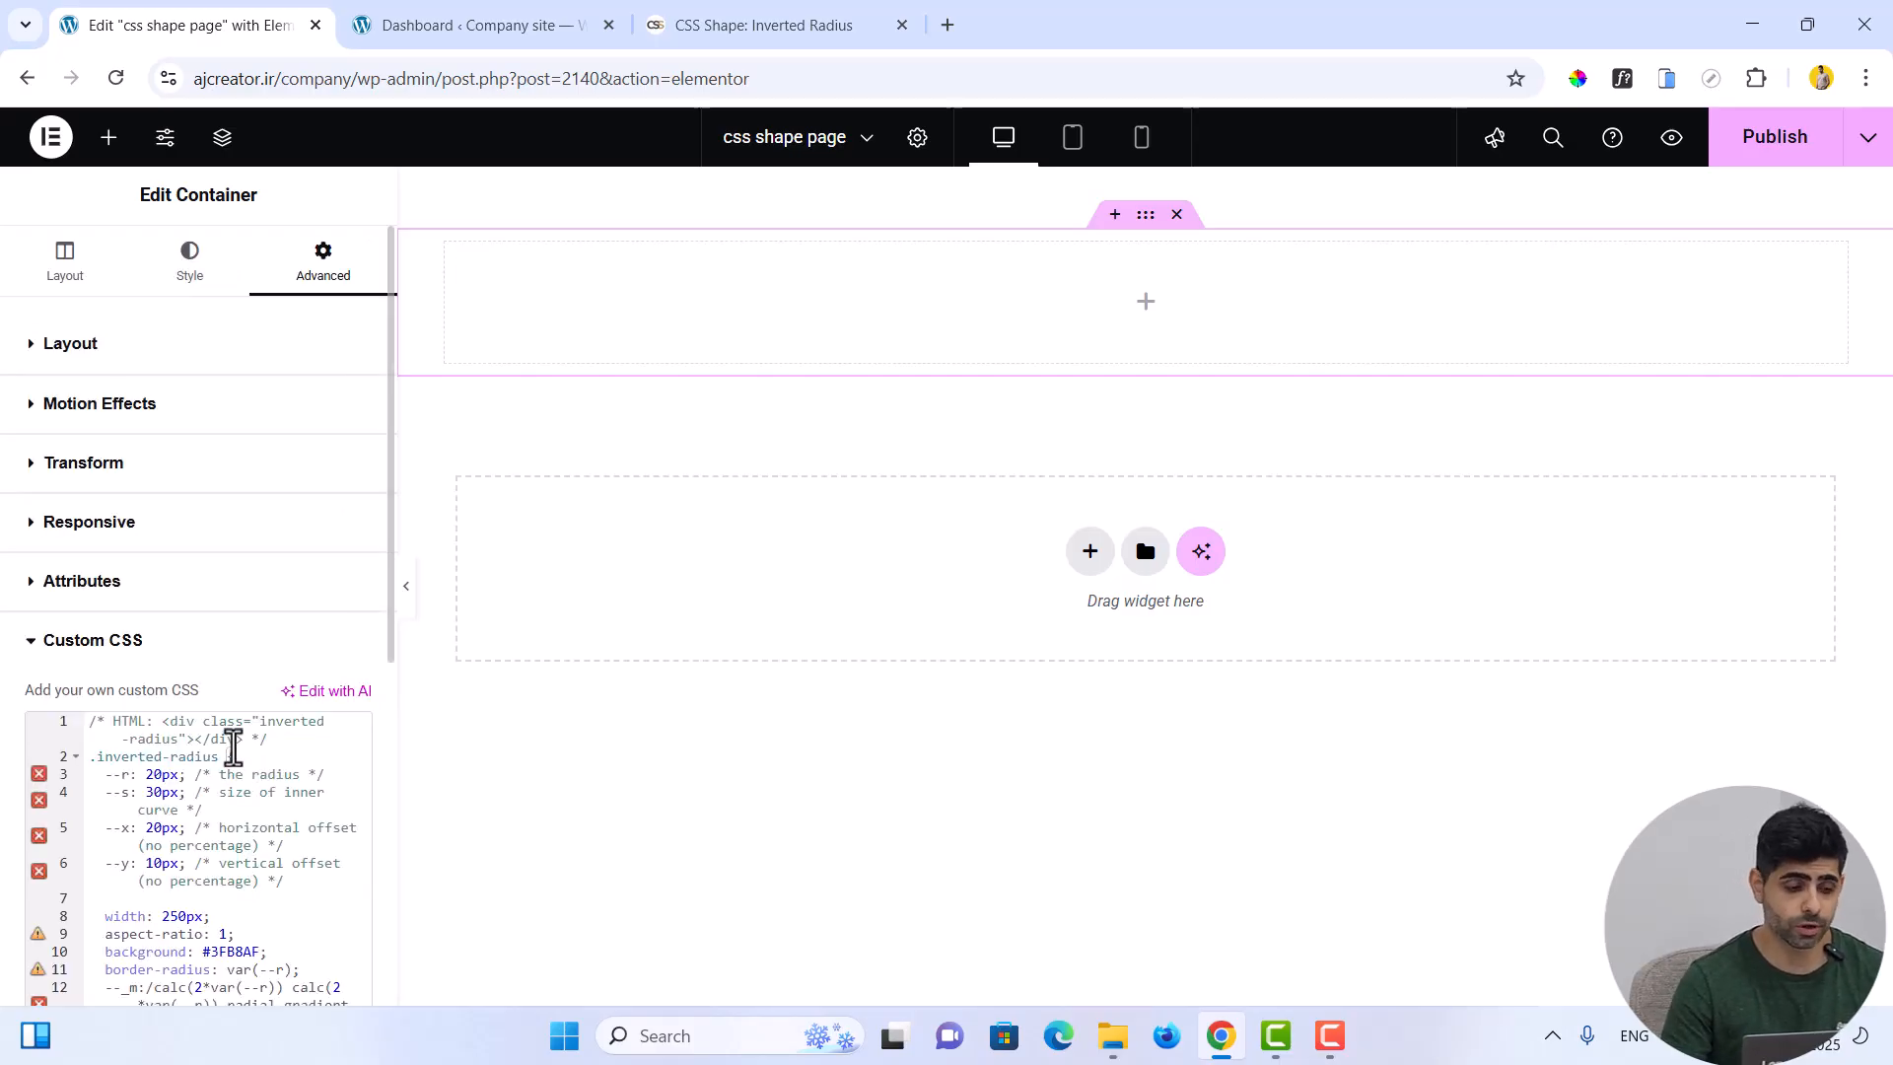
Assign the class name inverted-radius from the pasted code to the container's CSS classes
left_click_drag(212, 761, 145, 761)
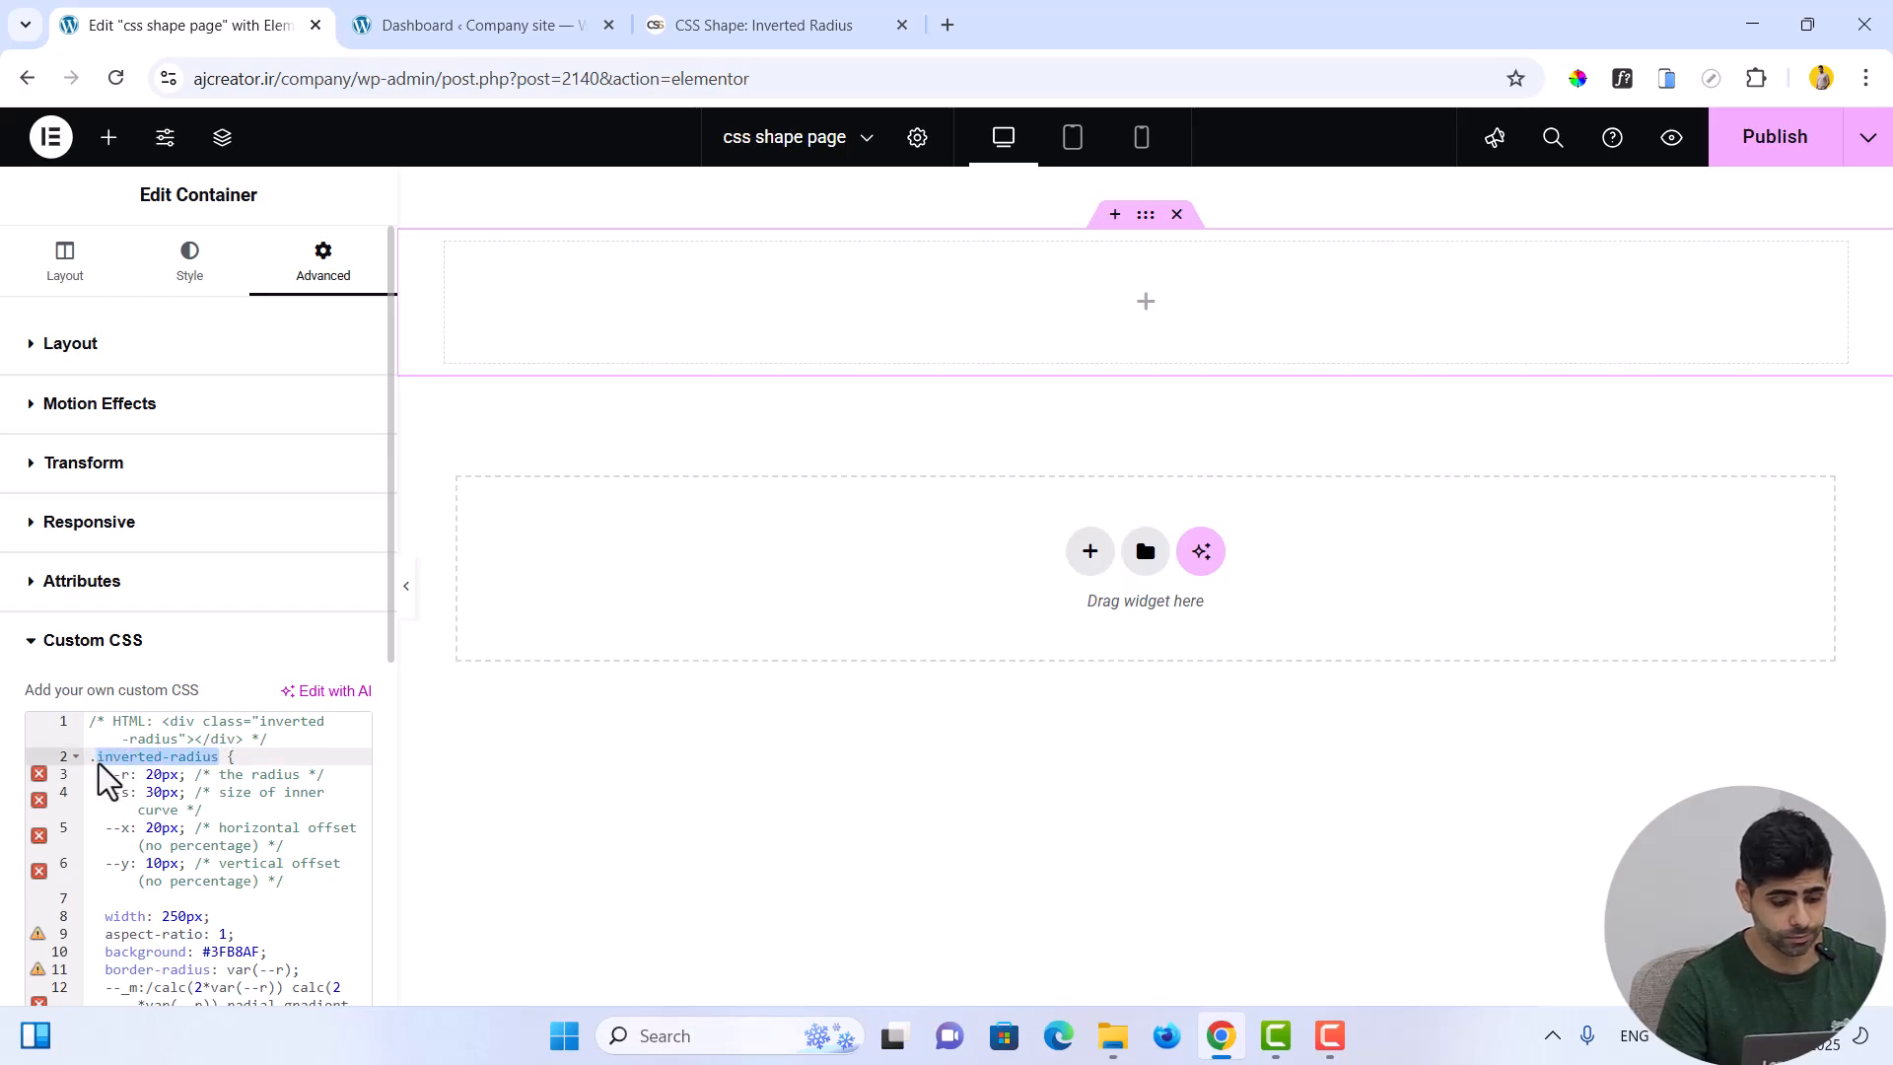
left_click(89, 350)
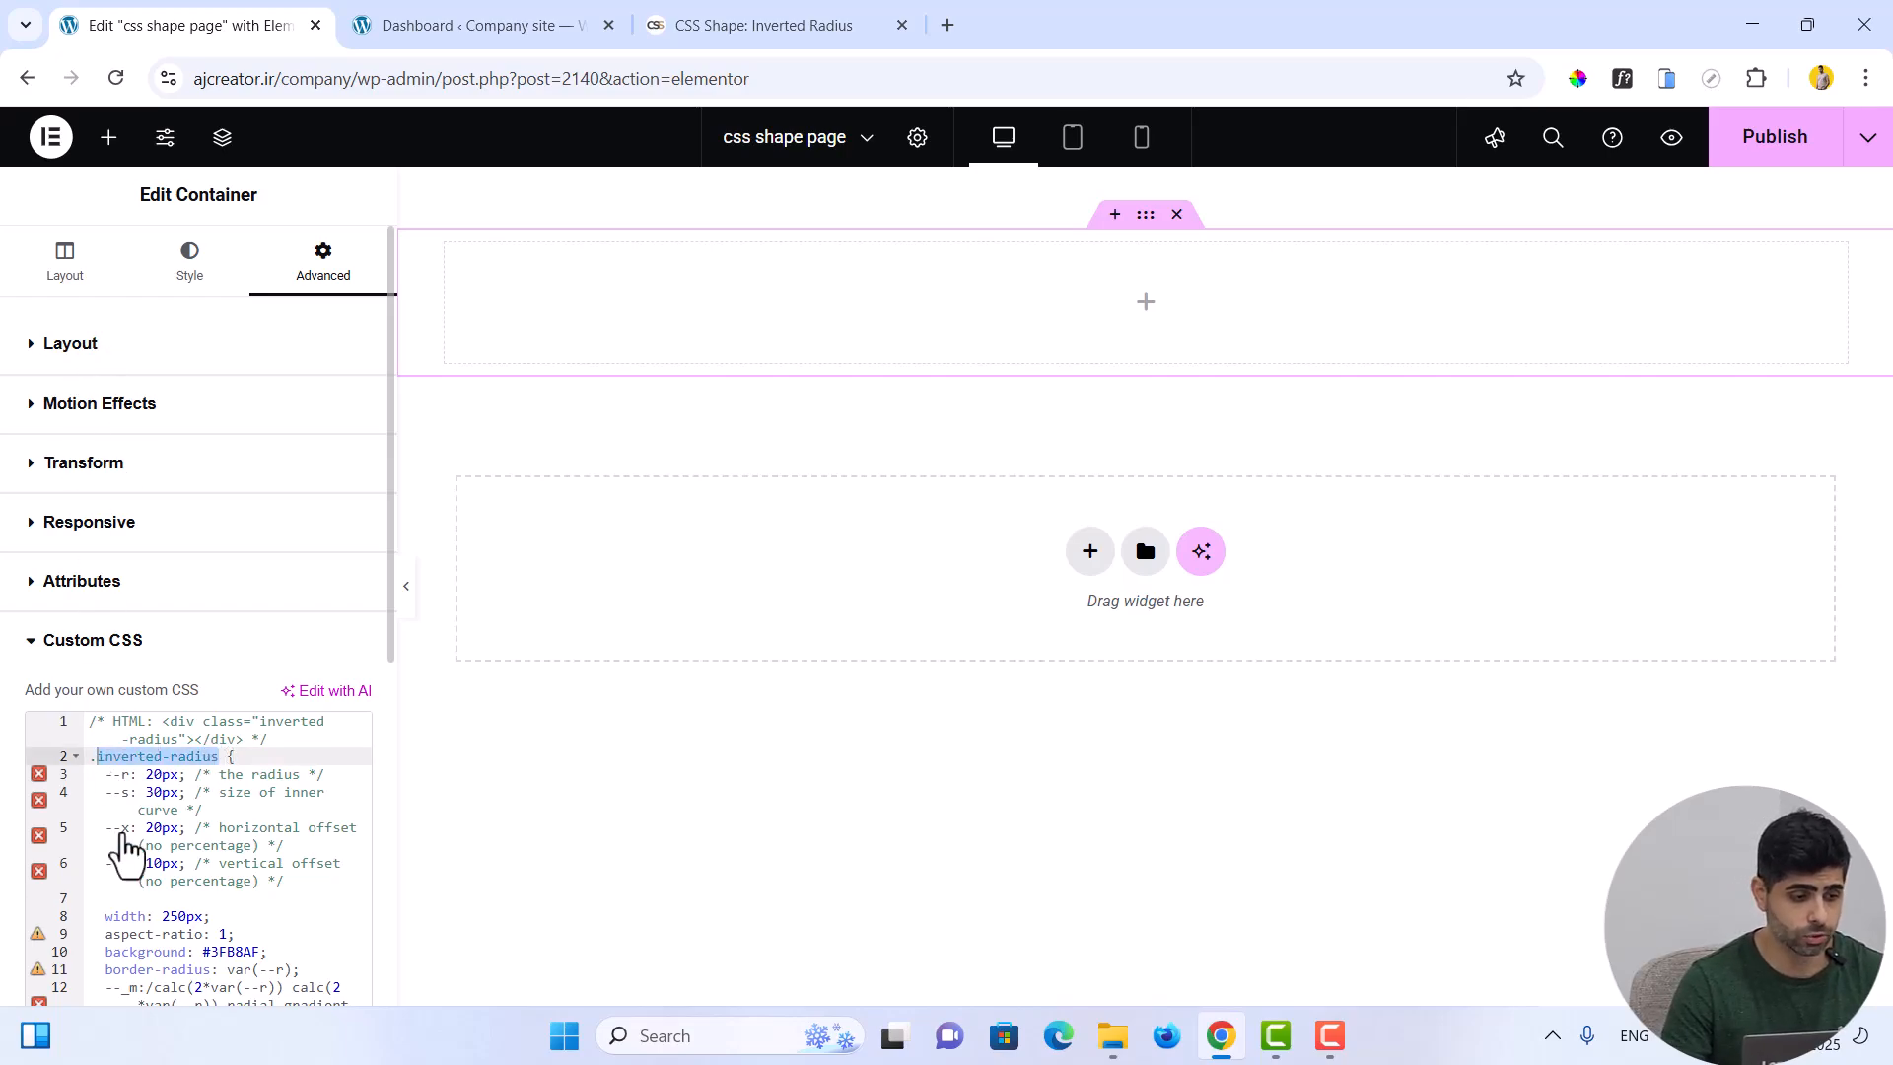
scroll(163, 661, "down", 5)
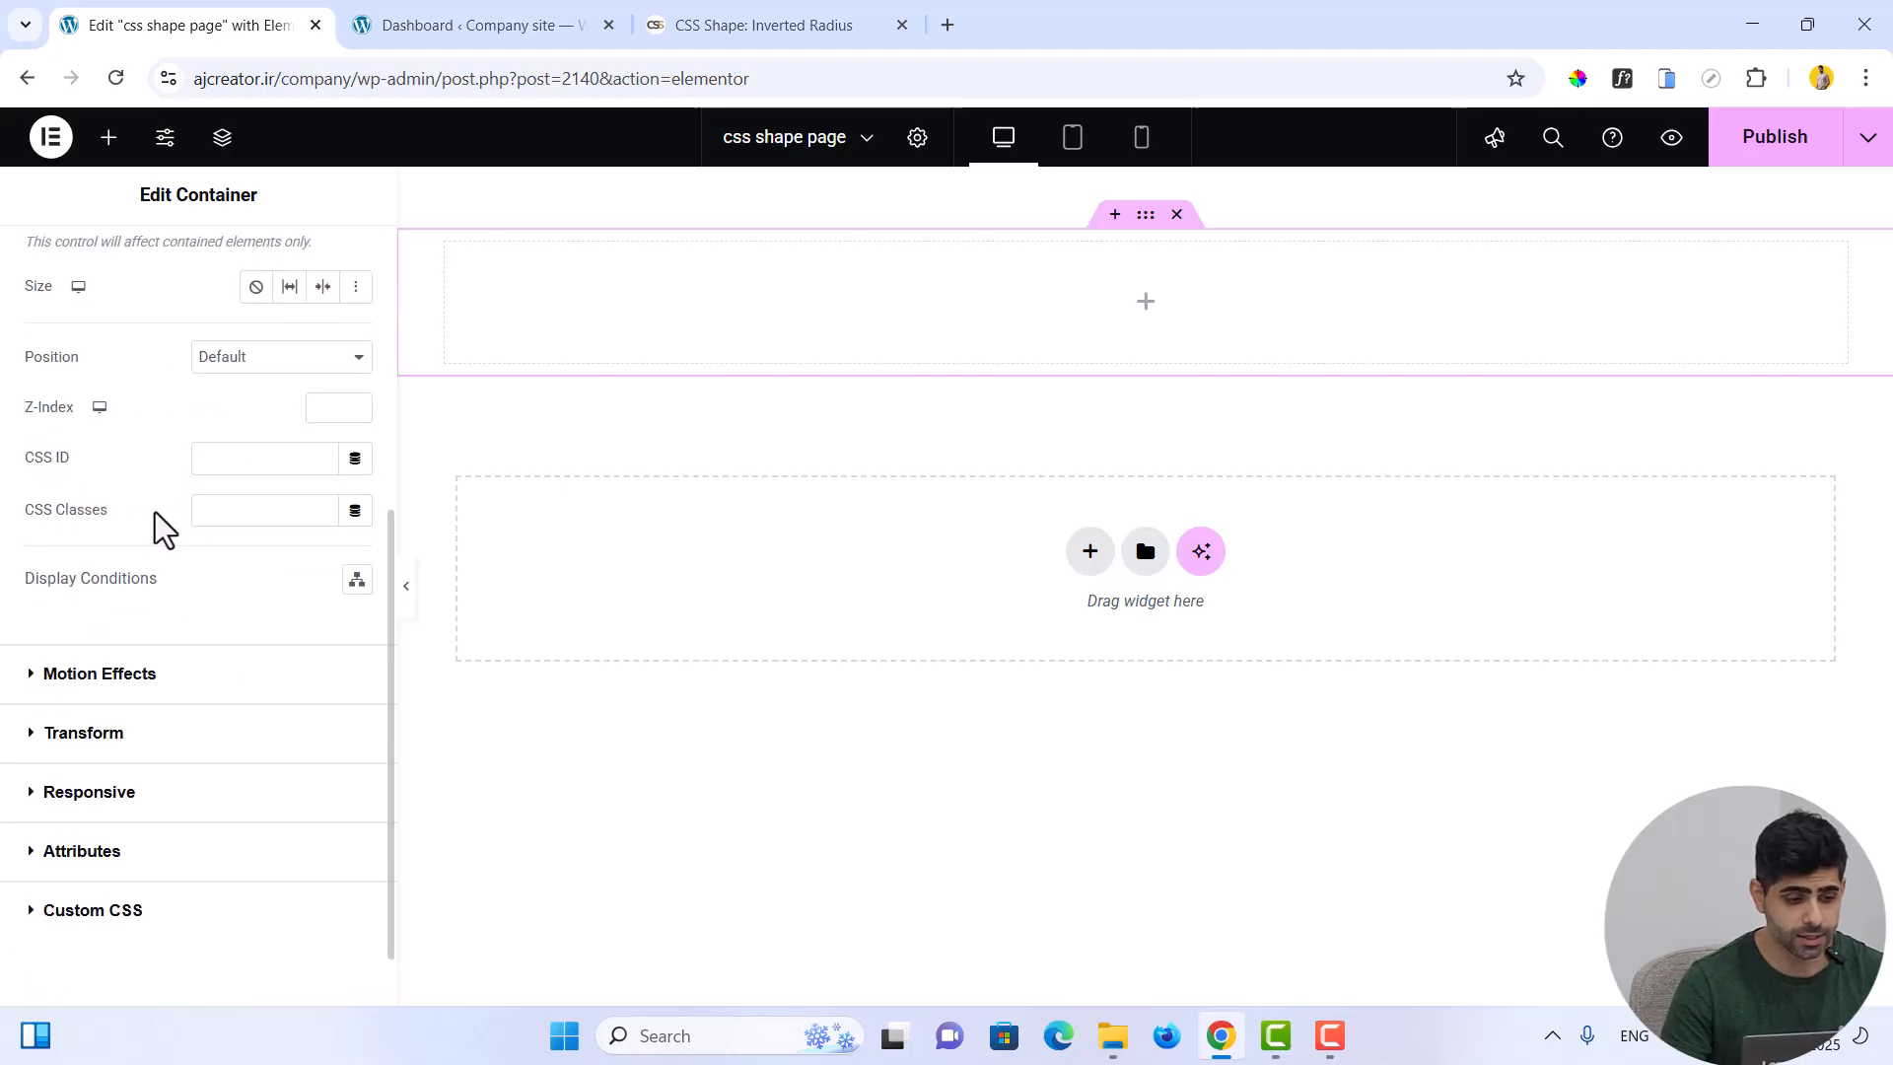
left_click(200, 510)
type("inverted-radius")
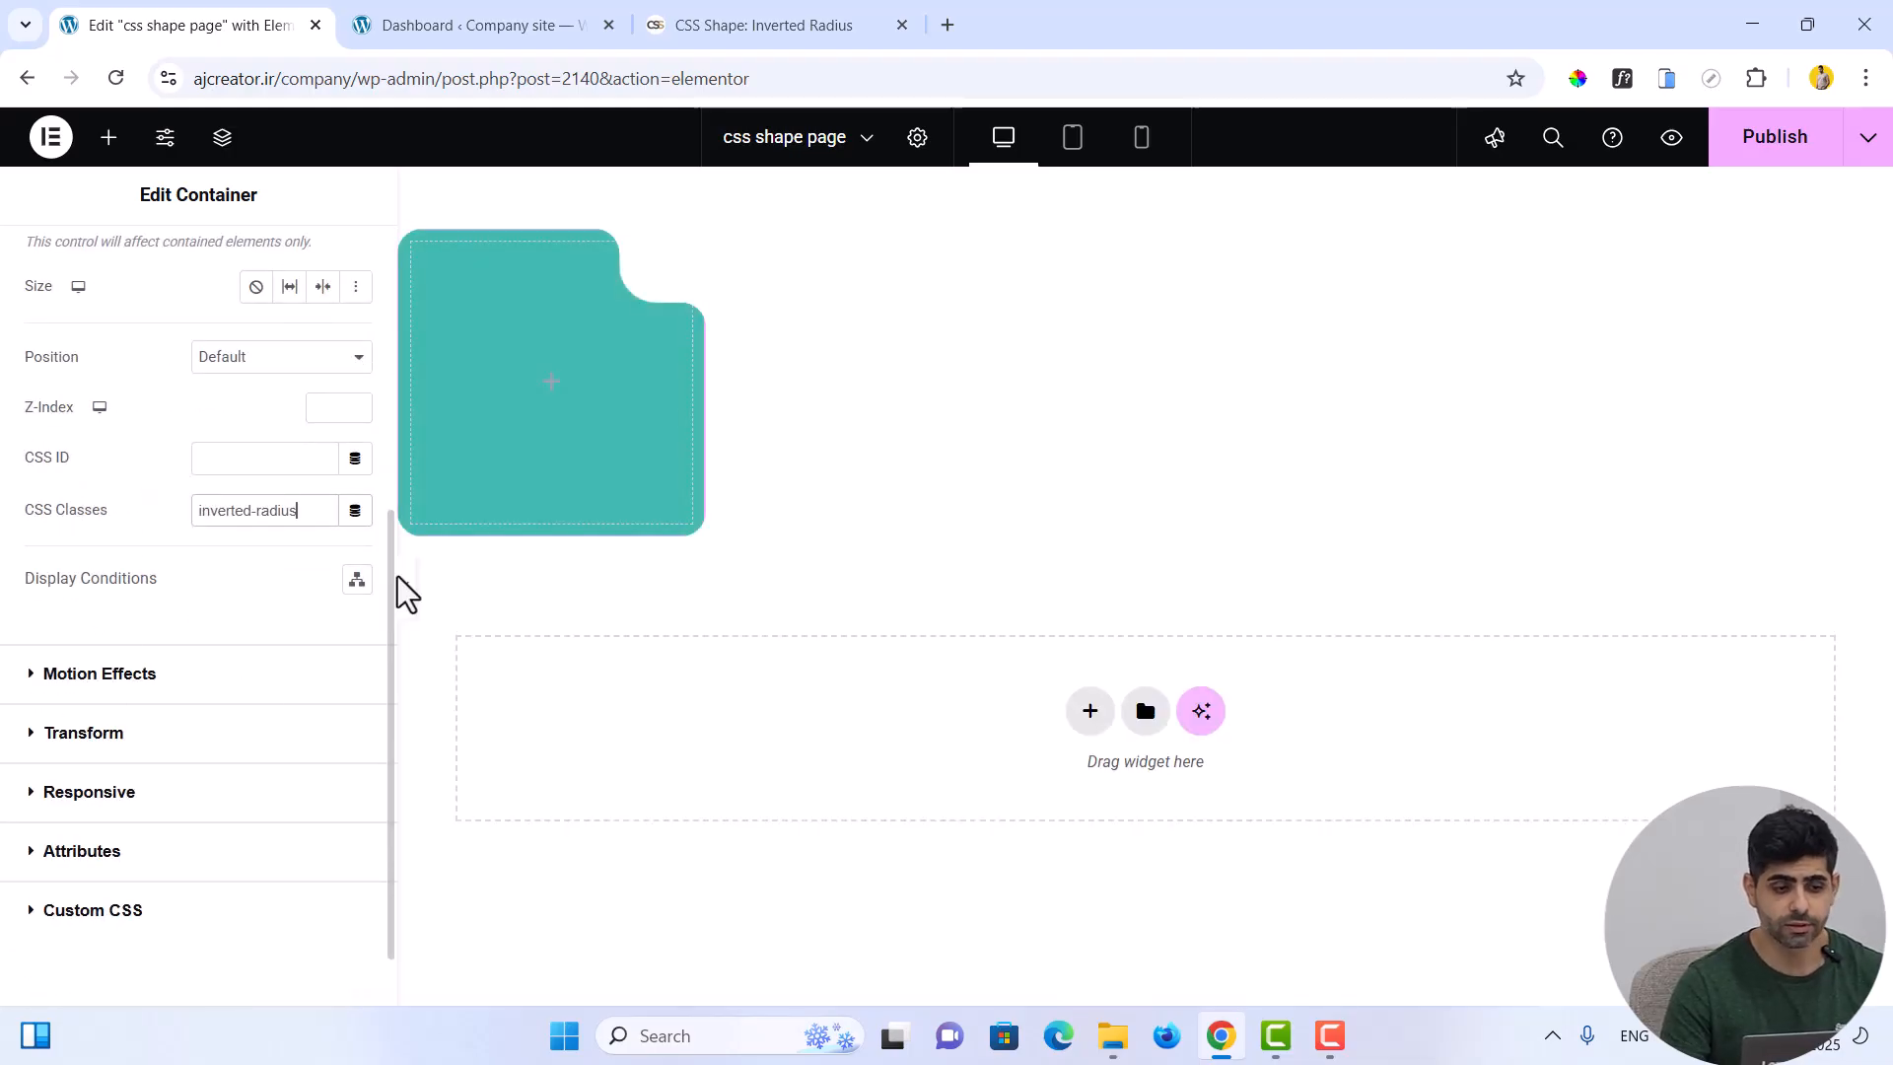
Give the container a classic background with a solid red color
scroll(326, 478, "up", 5)
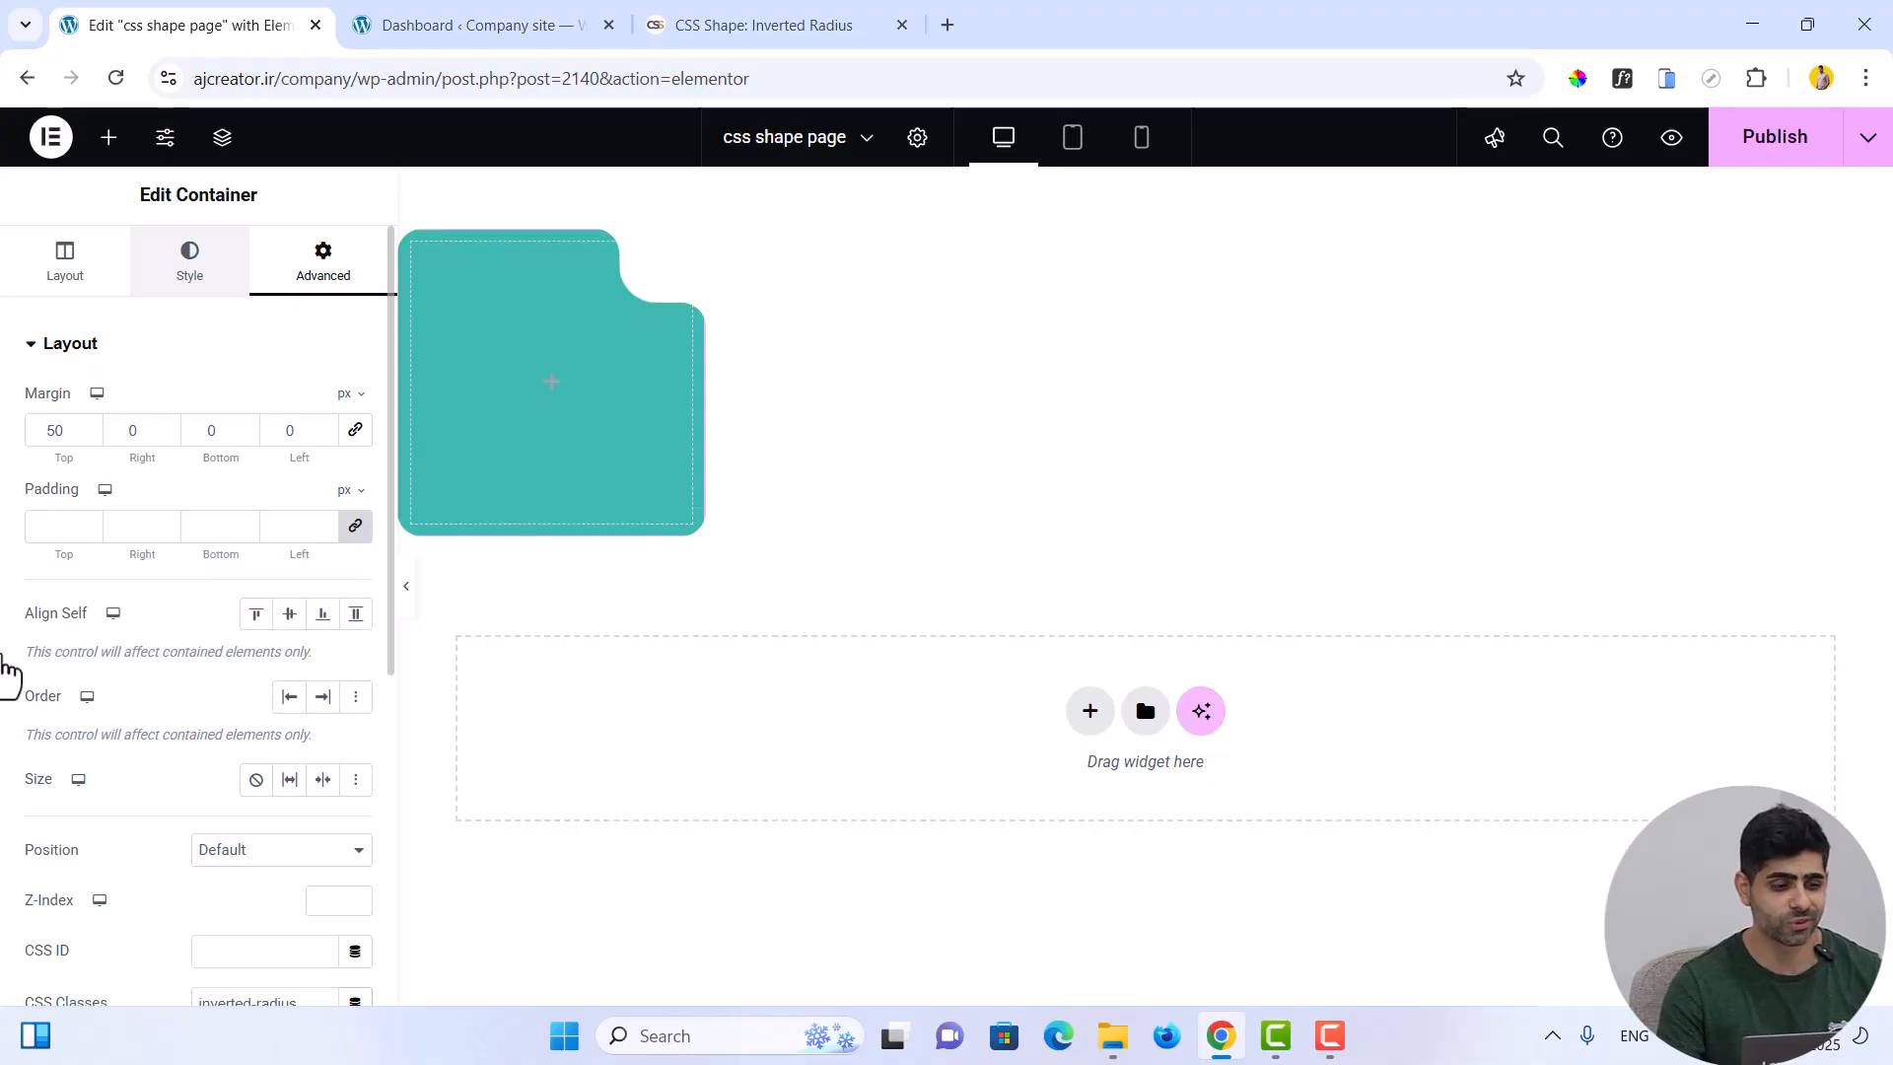
left_click(189, 261)
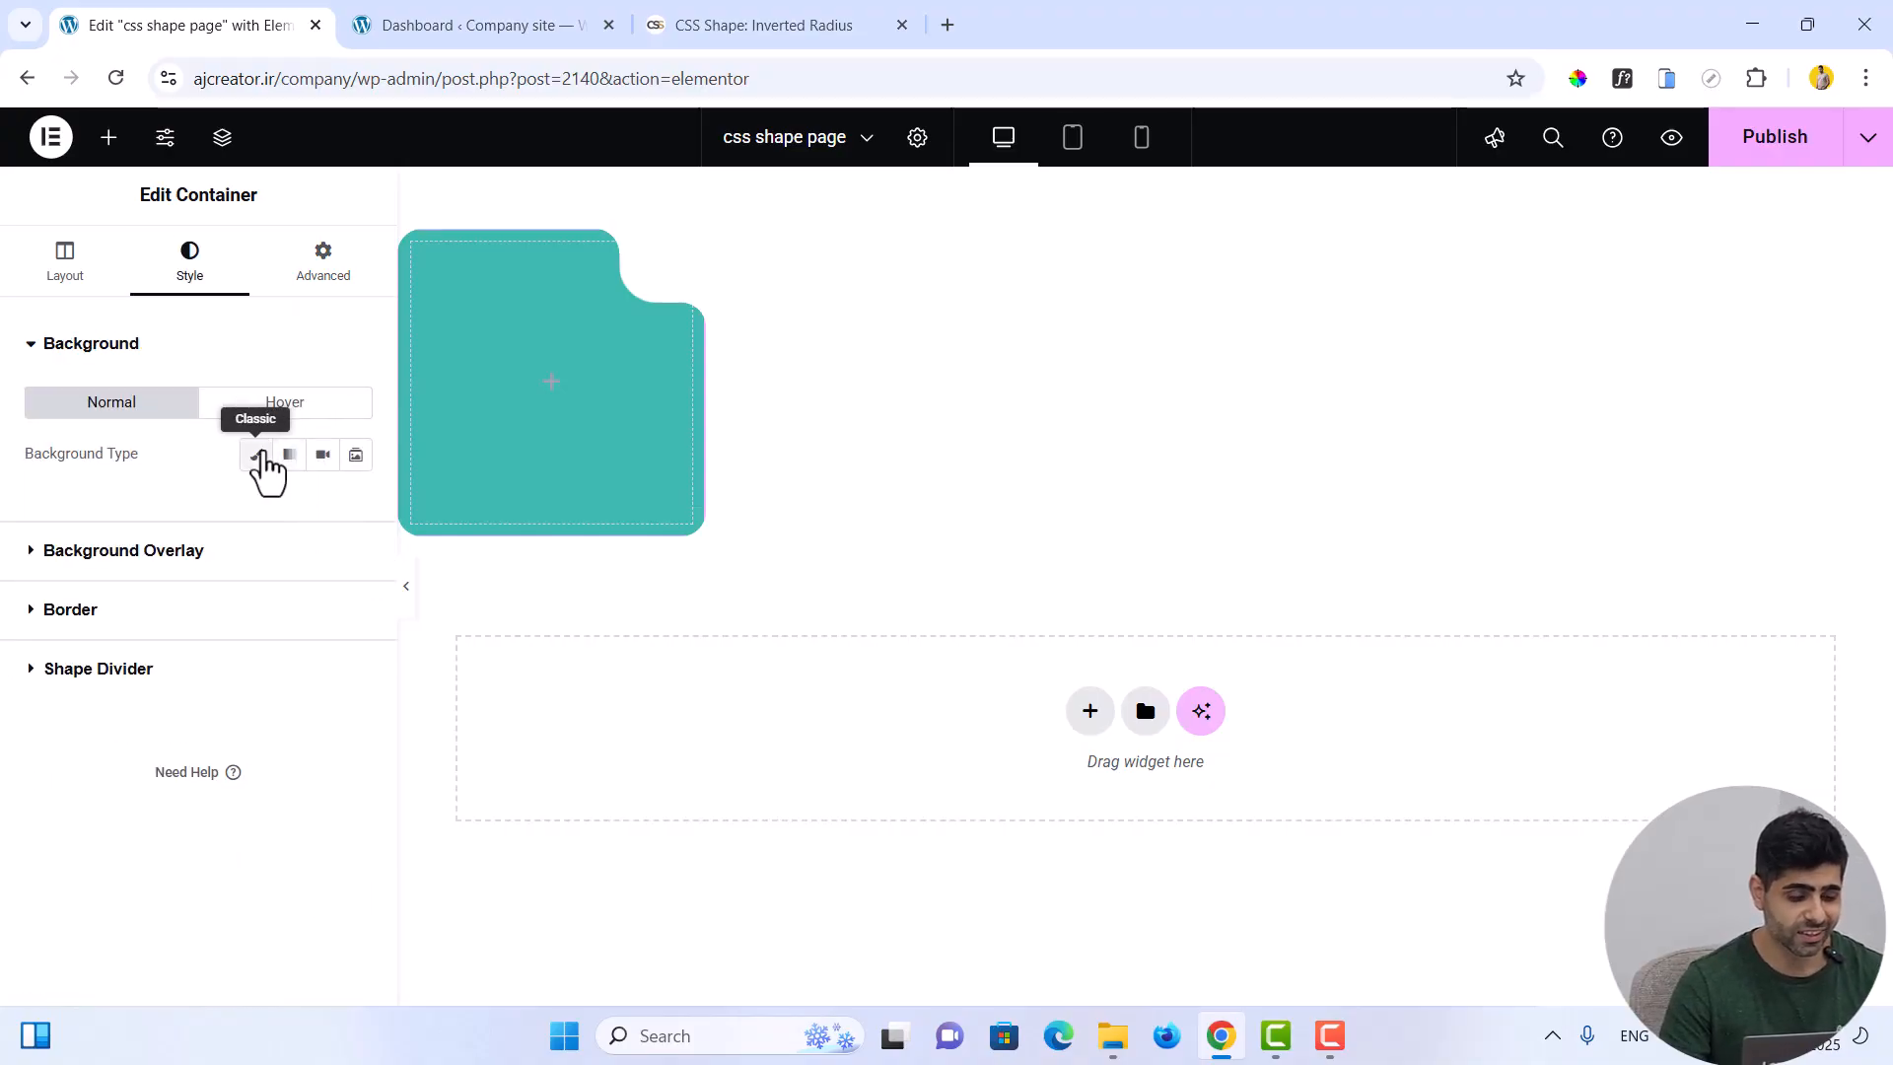
left_click(257, 459)
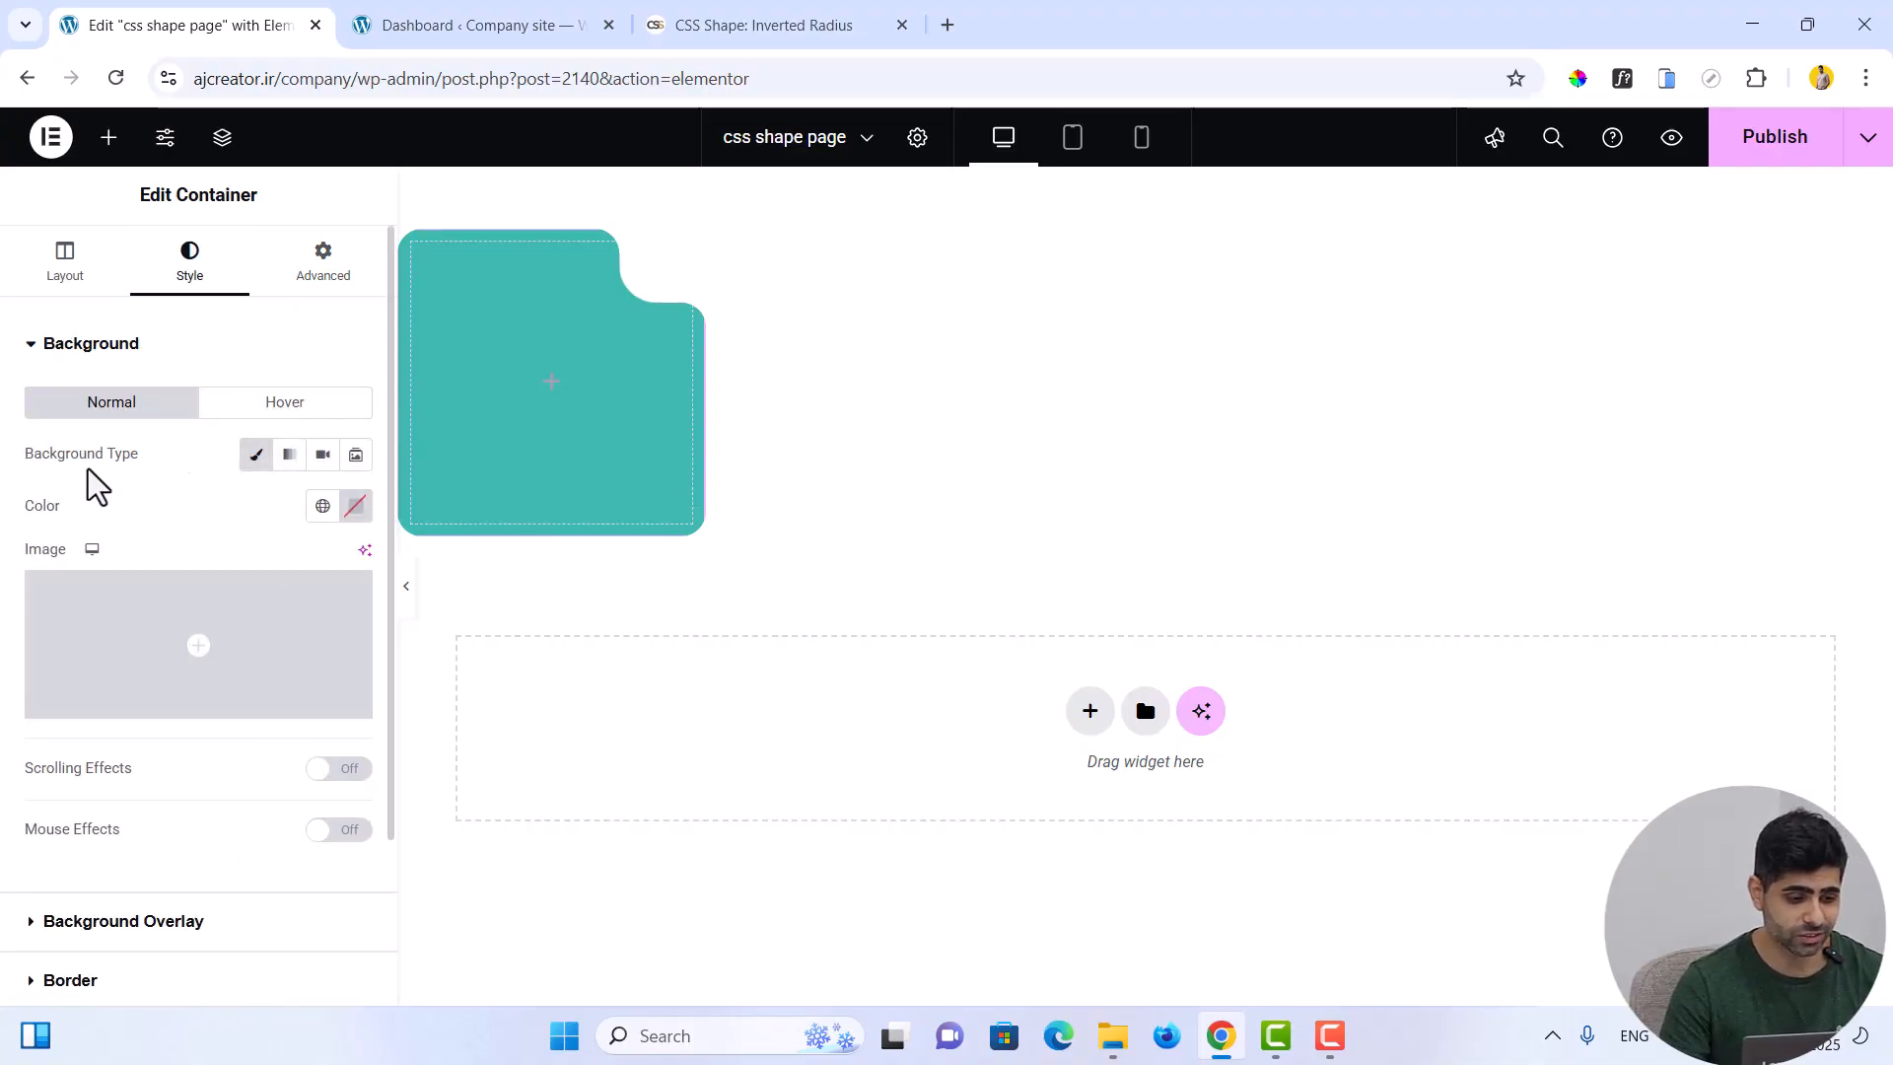
left_click(356, 507)
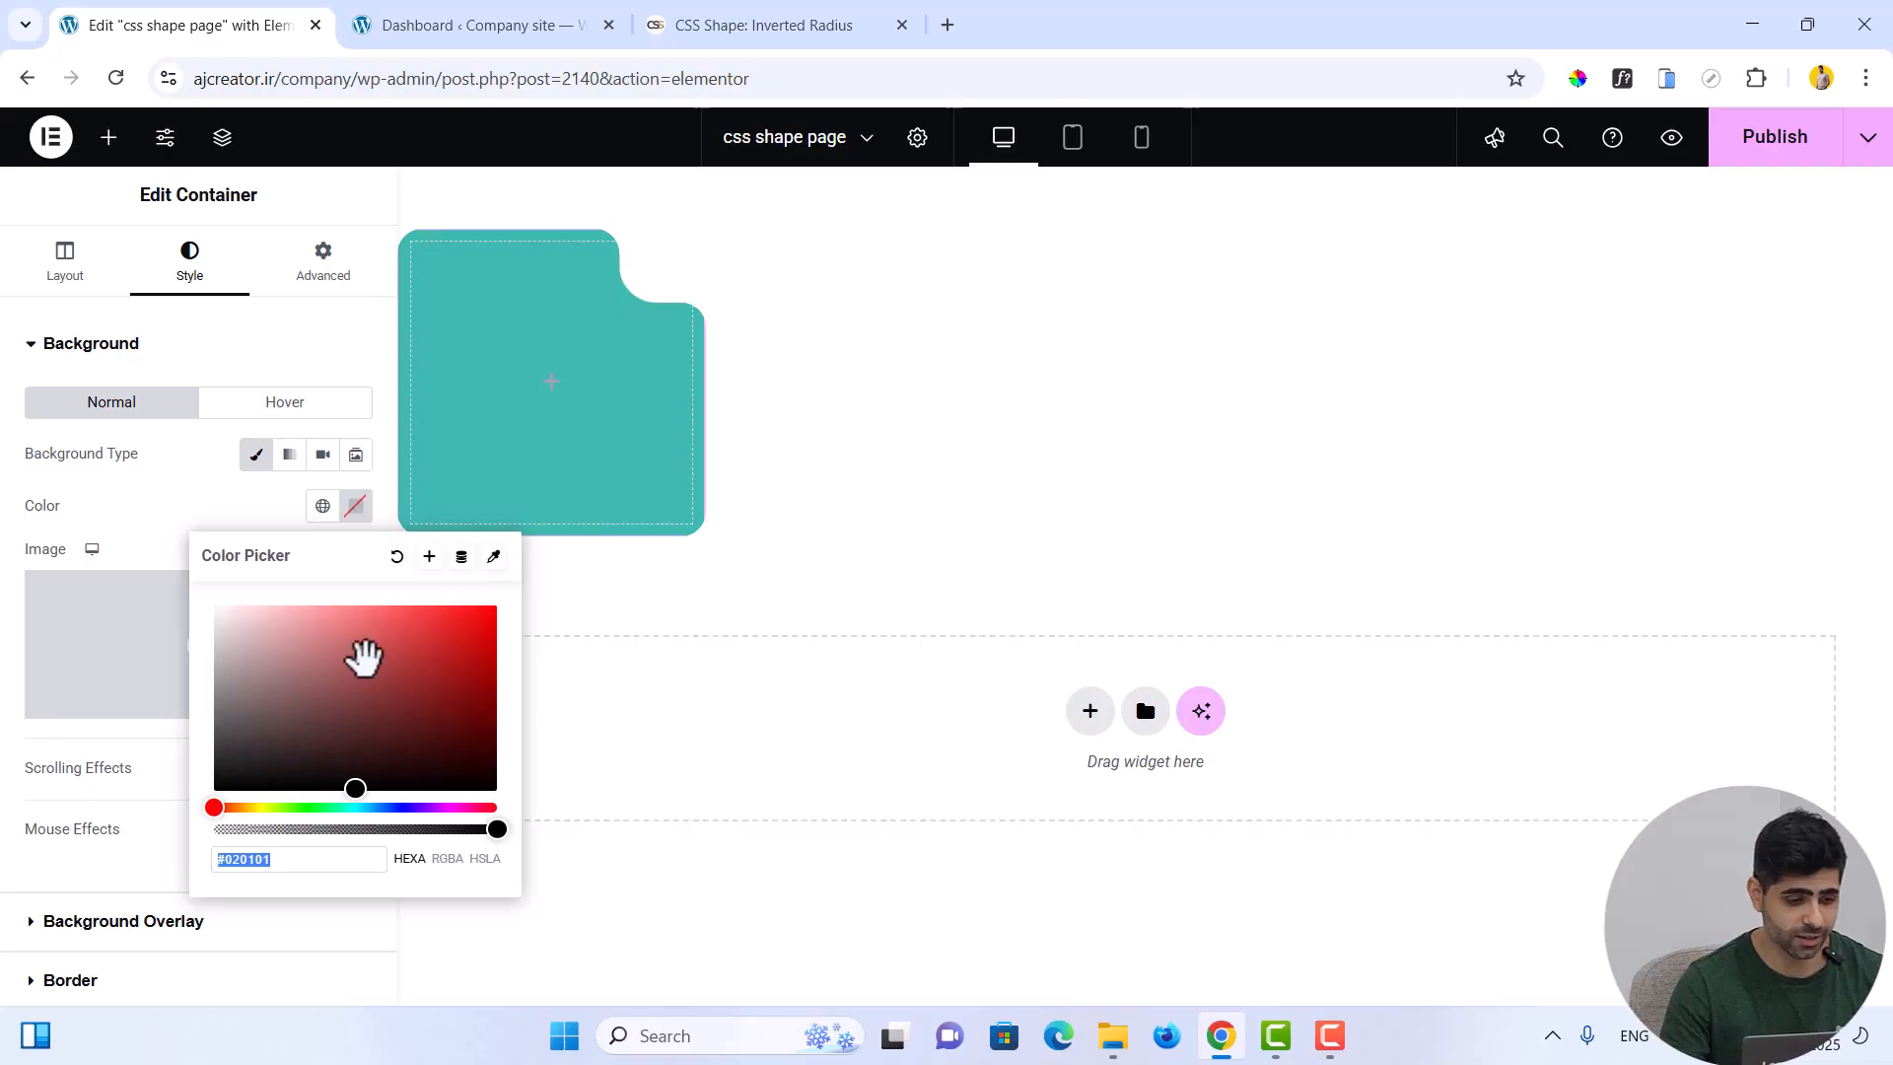
left_click_drag(364, 658, 430, 628)
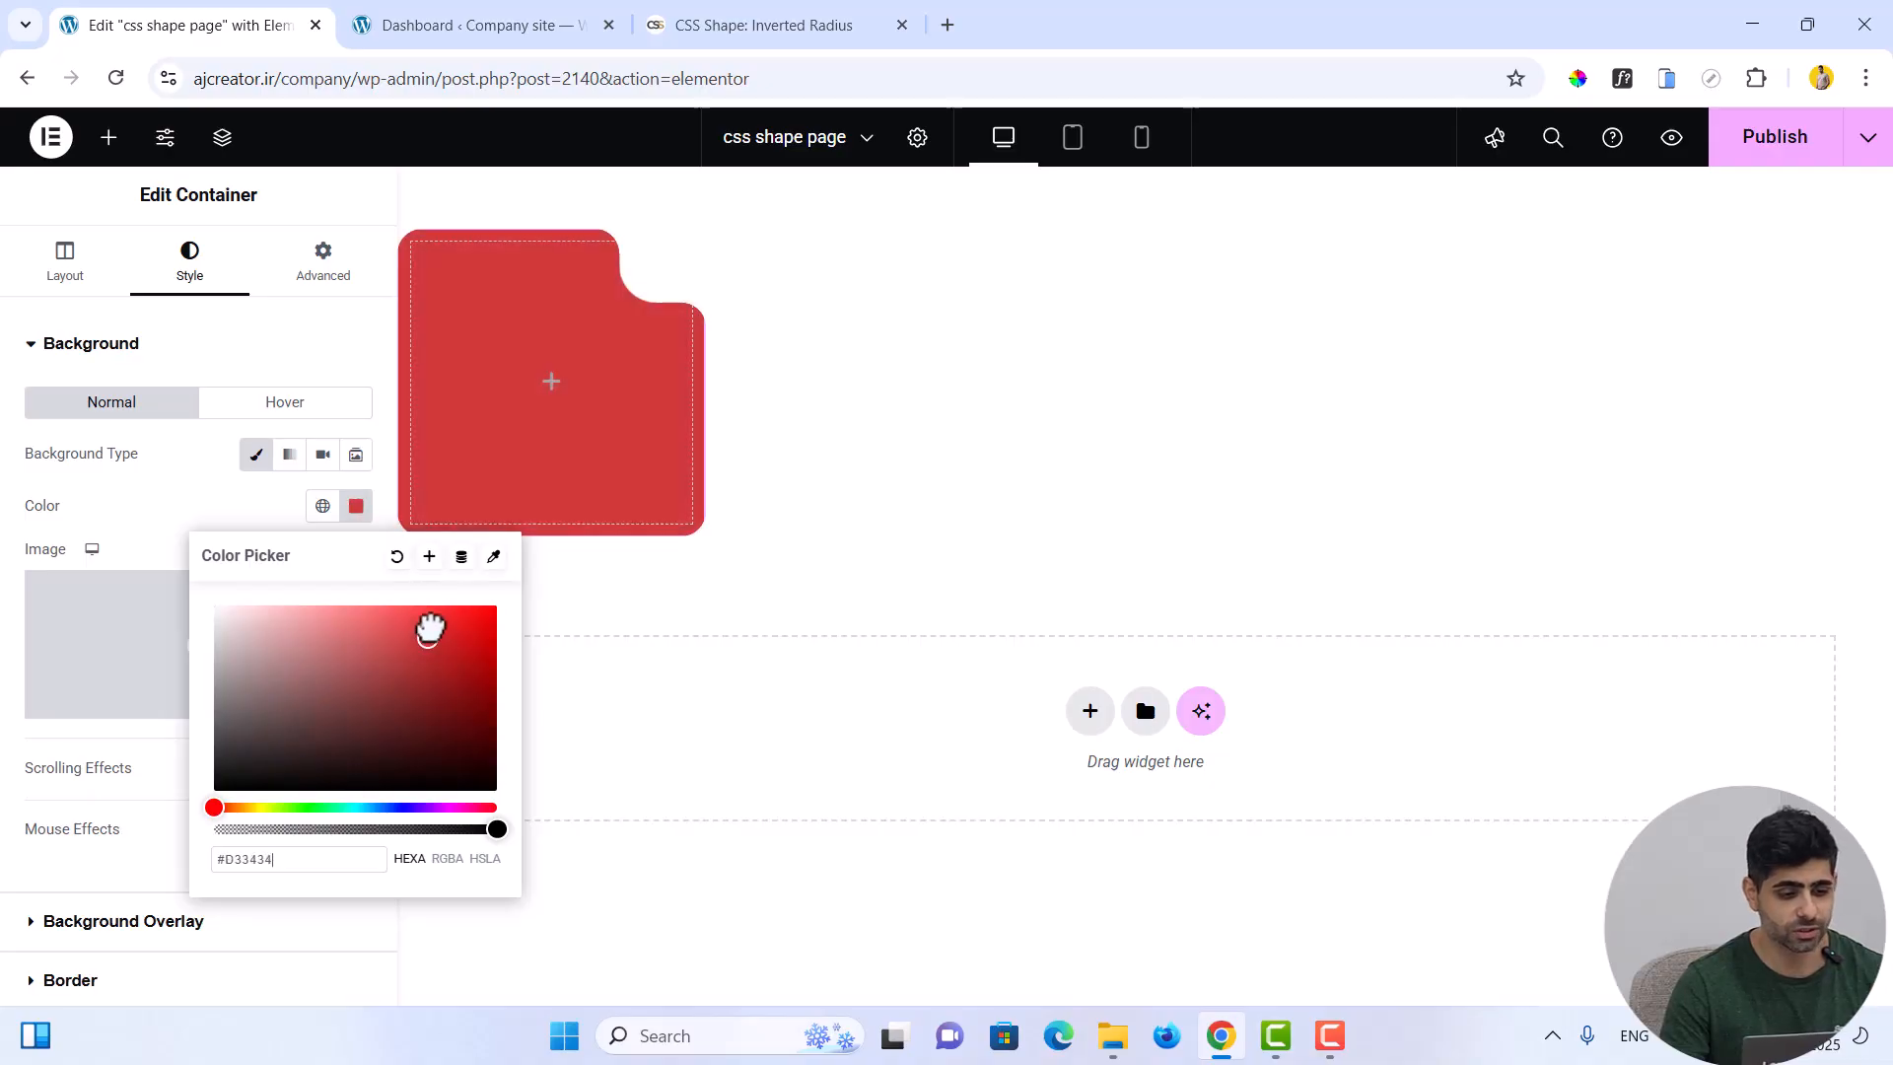
left_click(176, 541)
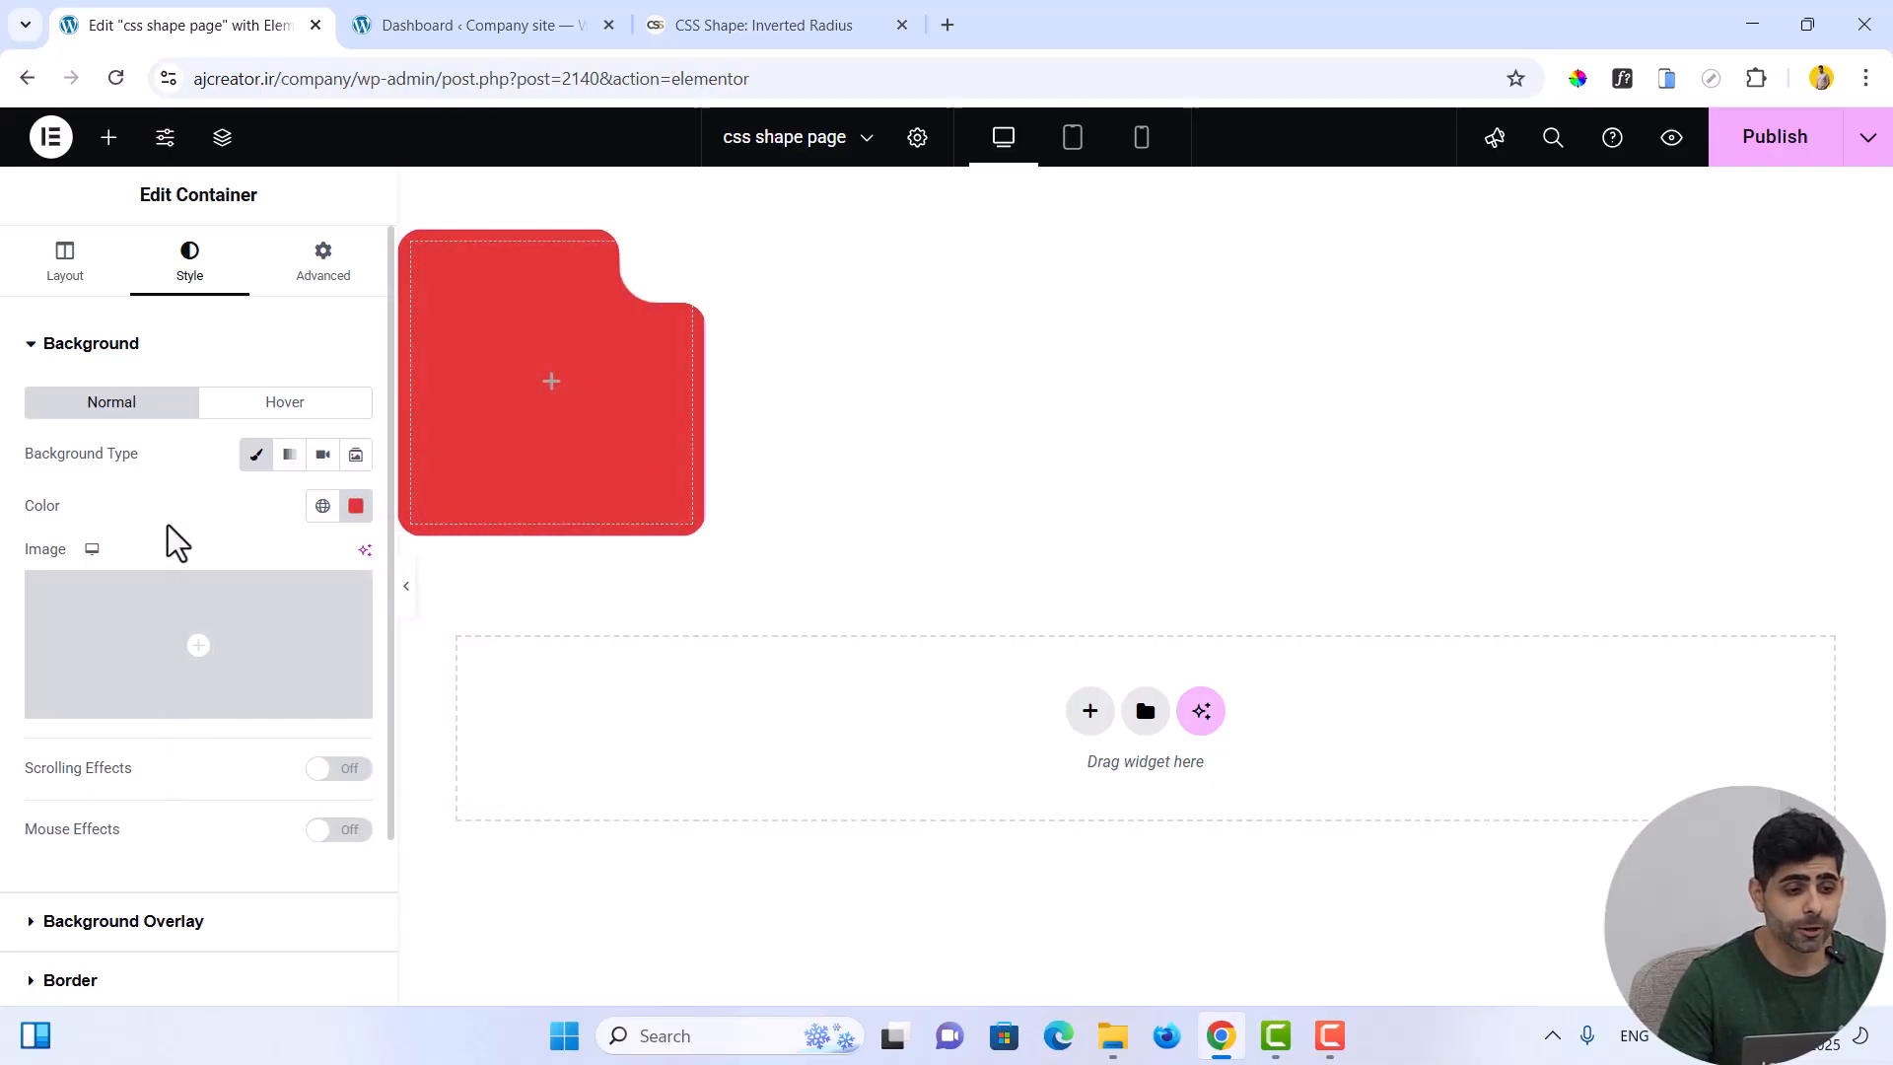
Check where the theme's Customize option sits under Appearance in the WordPress dashboard, and return to the Elementor page
left_click(394, 22)
mouse_move(119, 774)
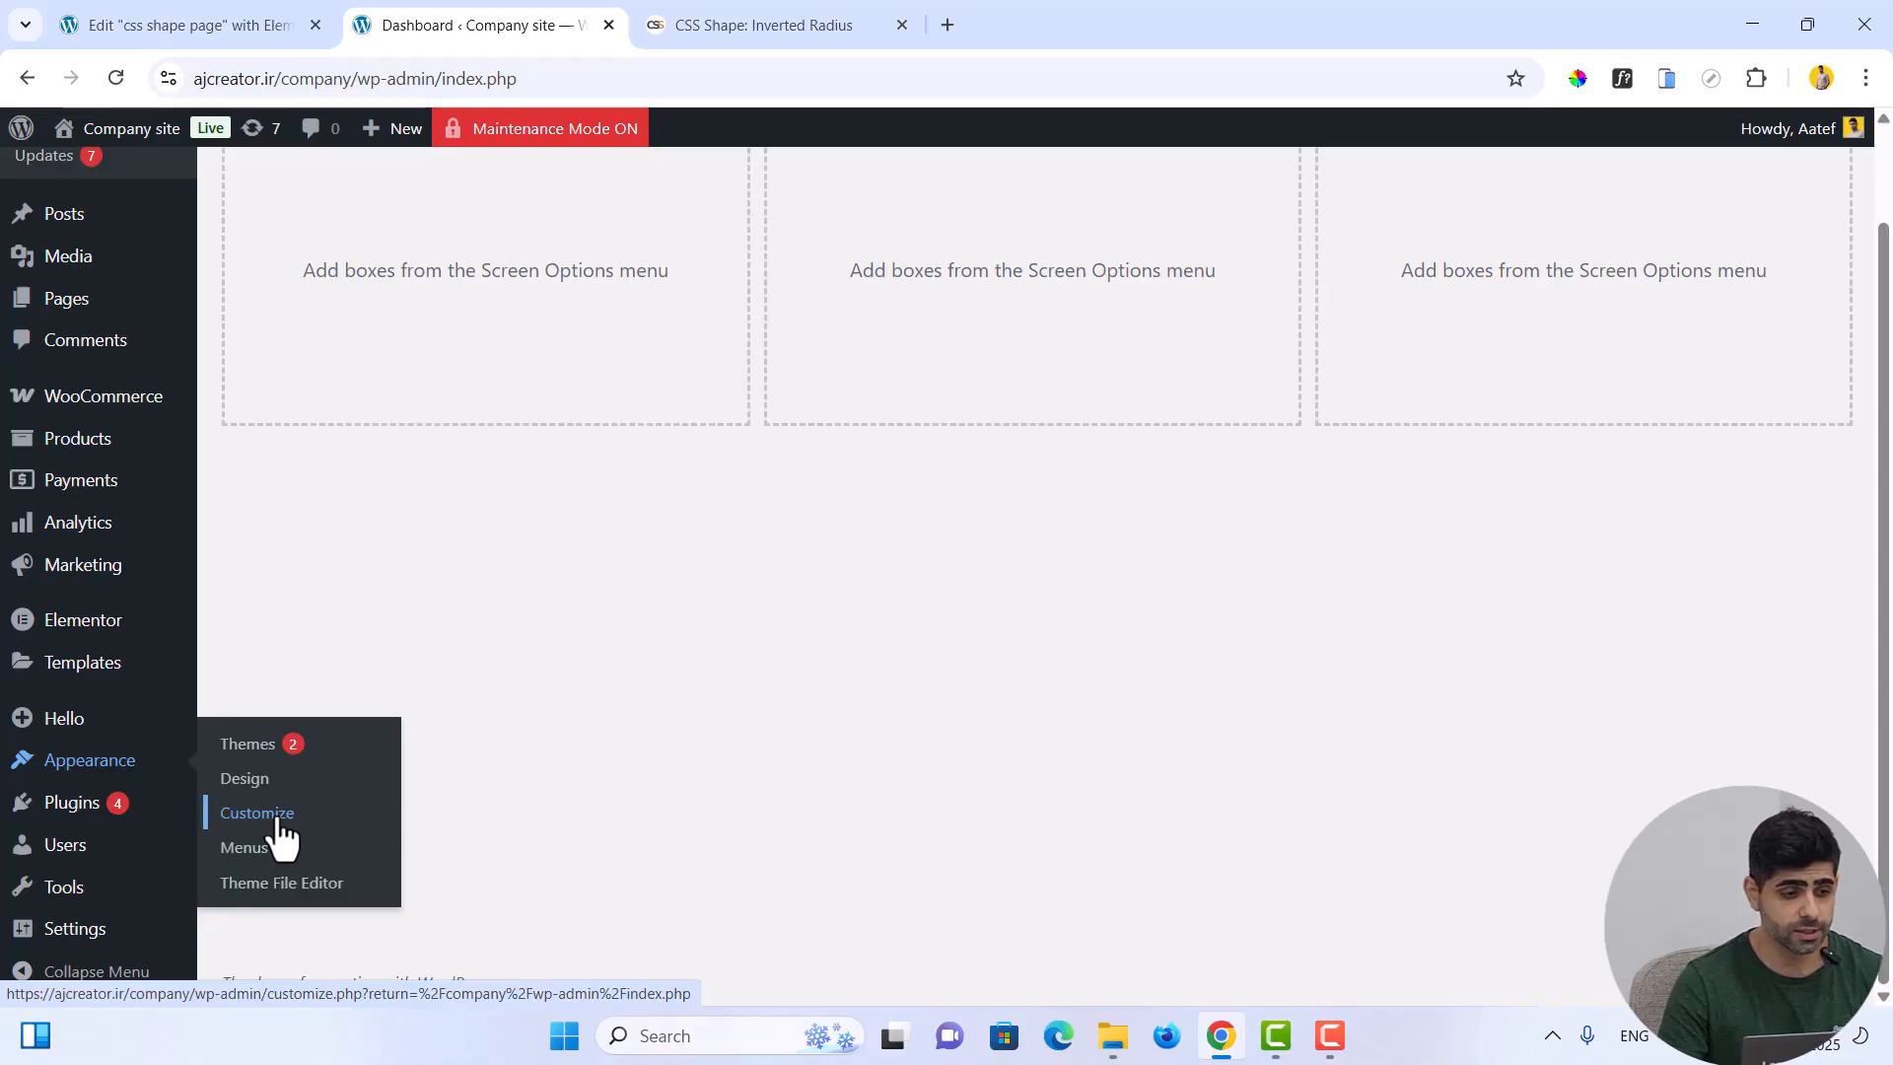
left_click(154, 30)
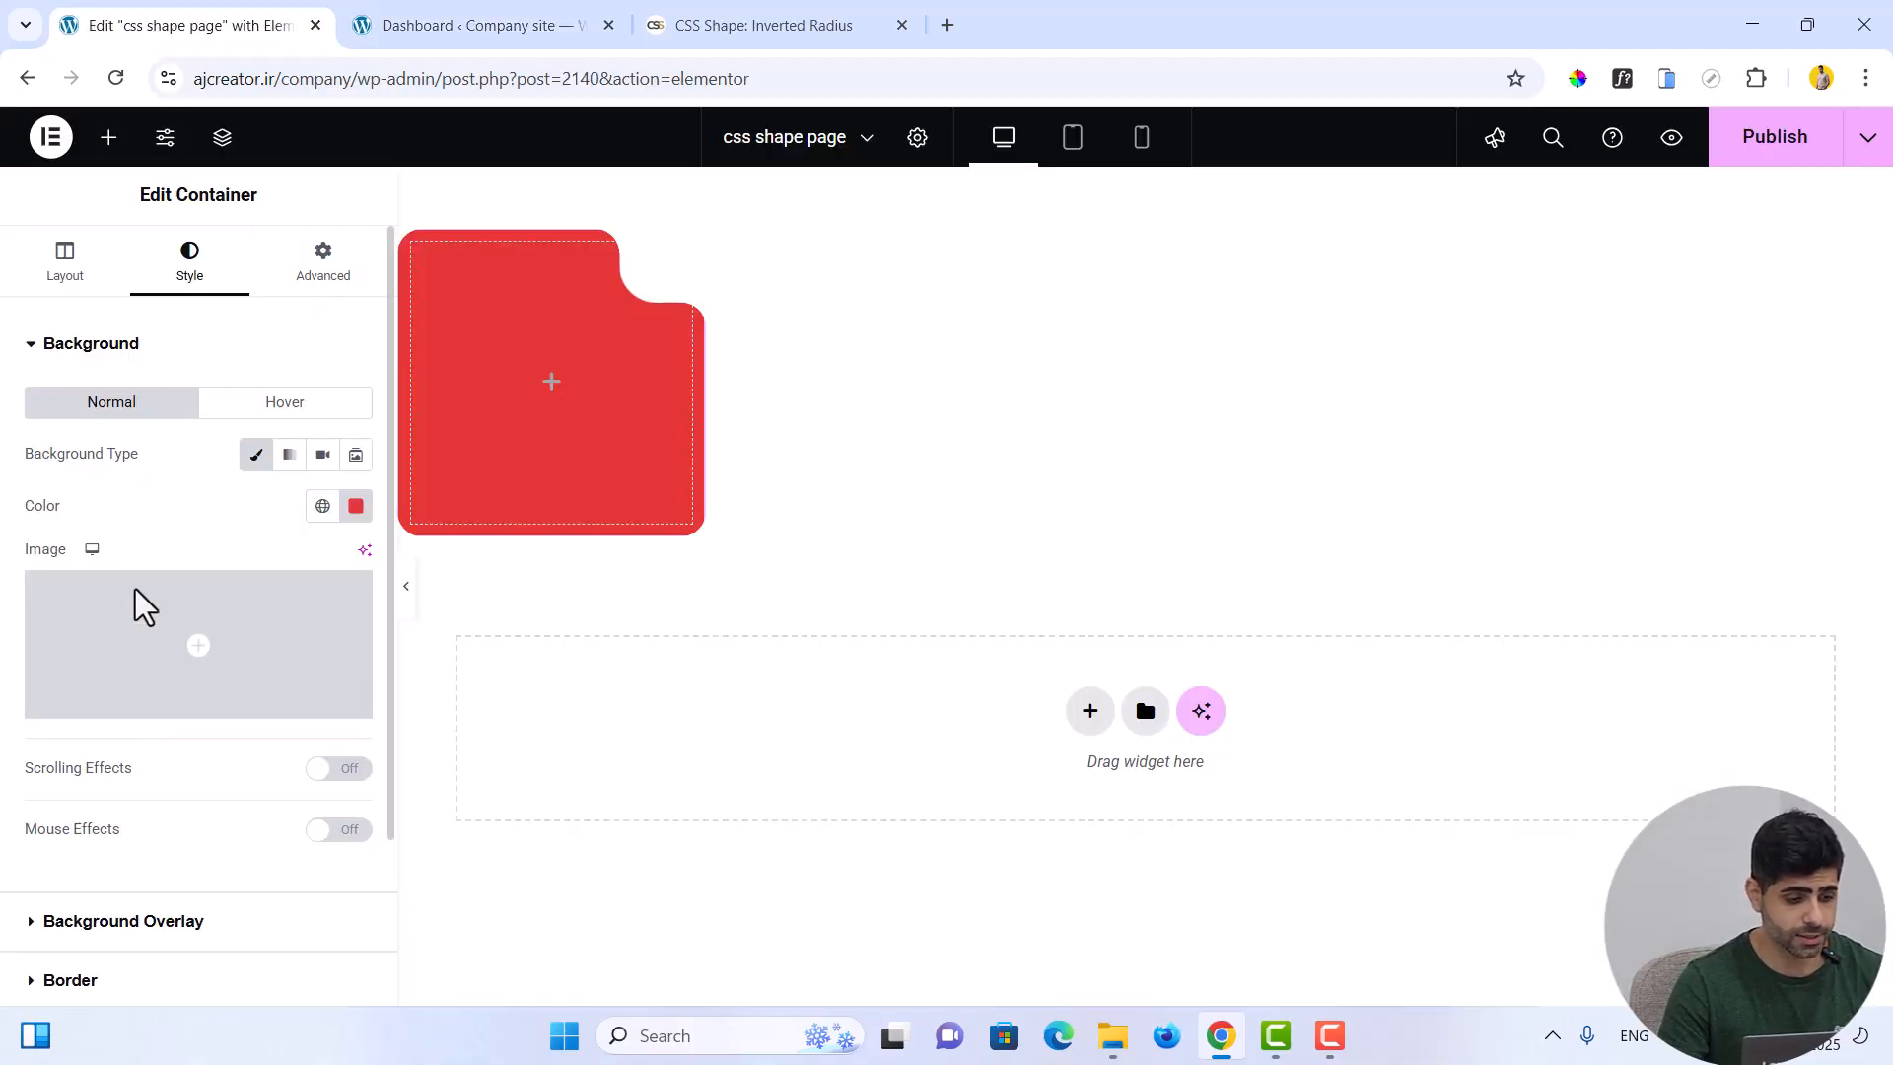
scroll(138, 621, "down", 2)
scroll(222, 493, "up", 2)
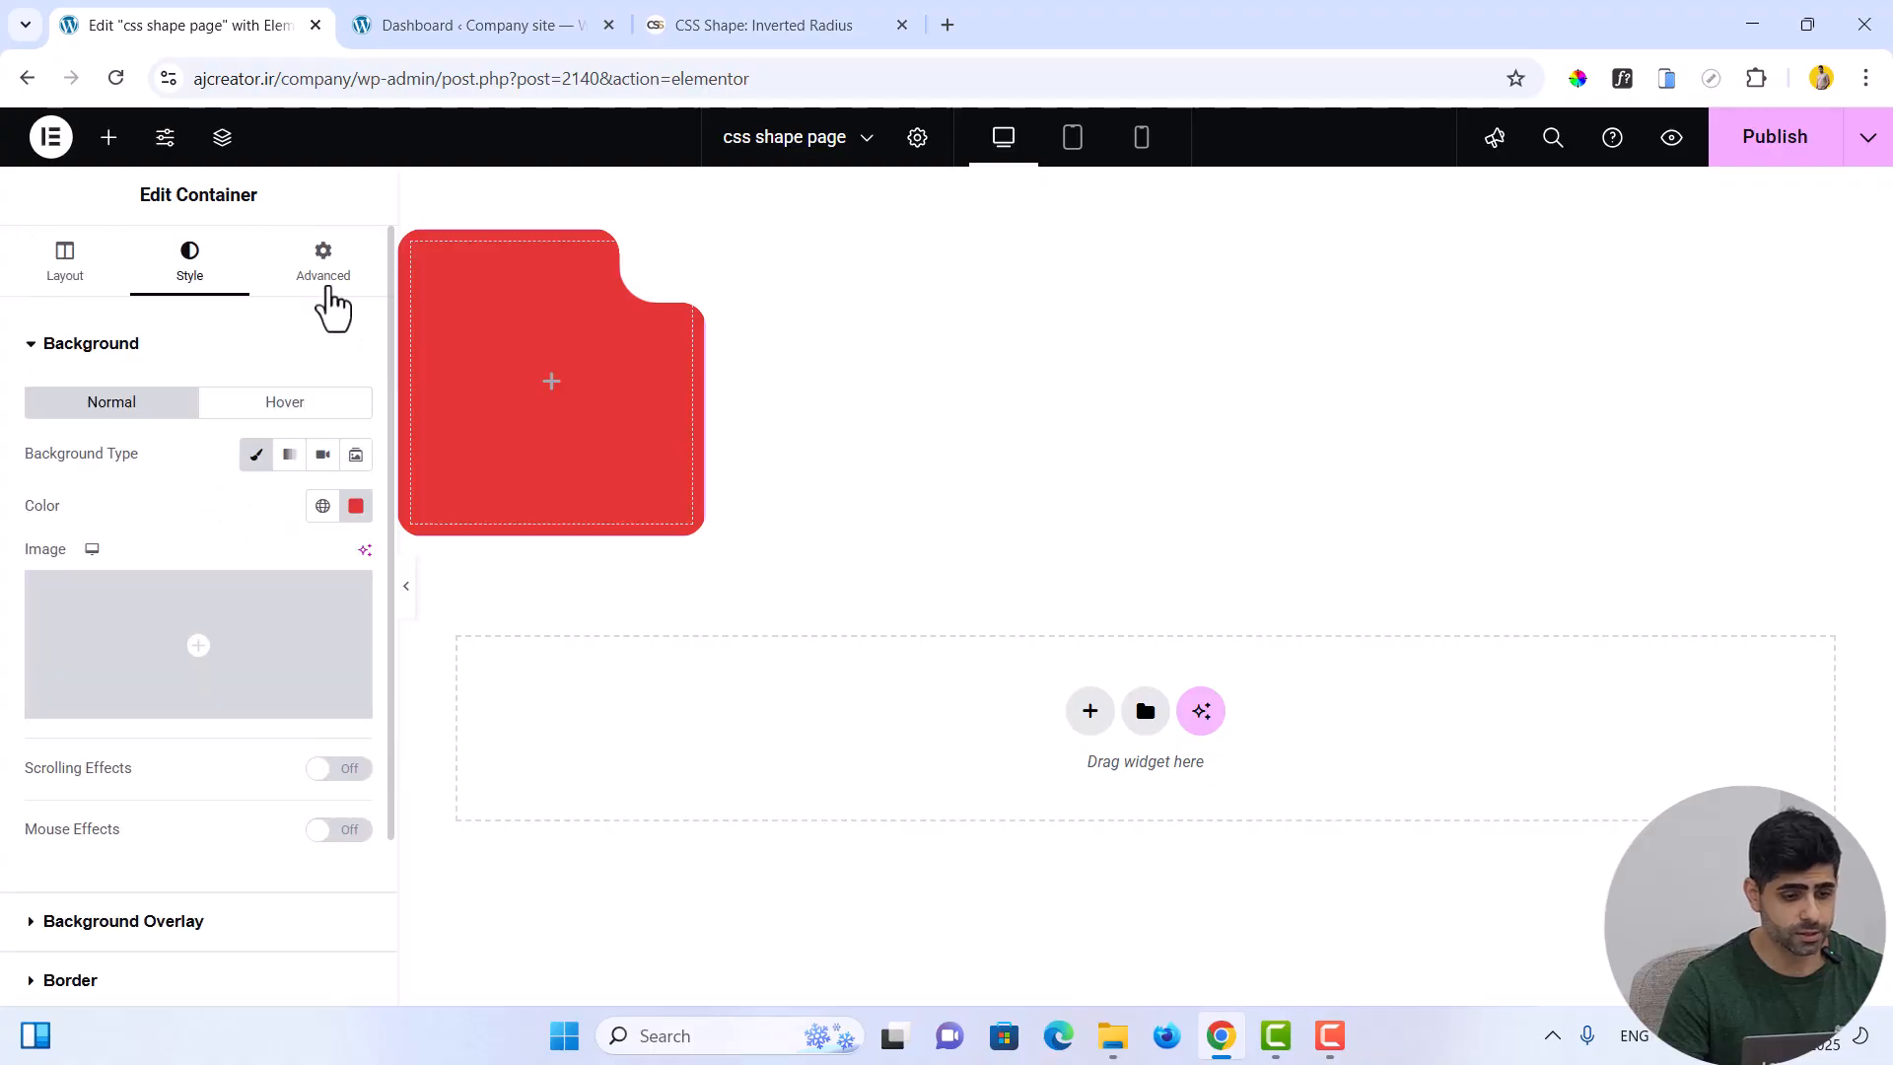
Review the CSS class assigned to the red container in its advanced layout settings
left_click(326, 283)
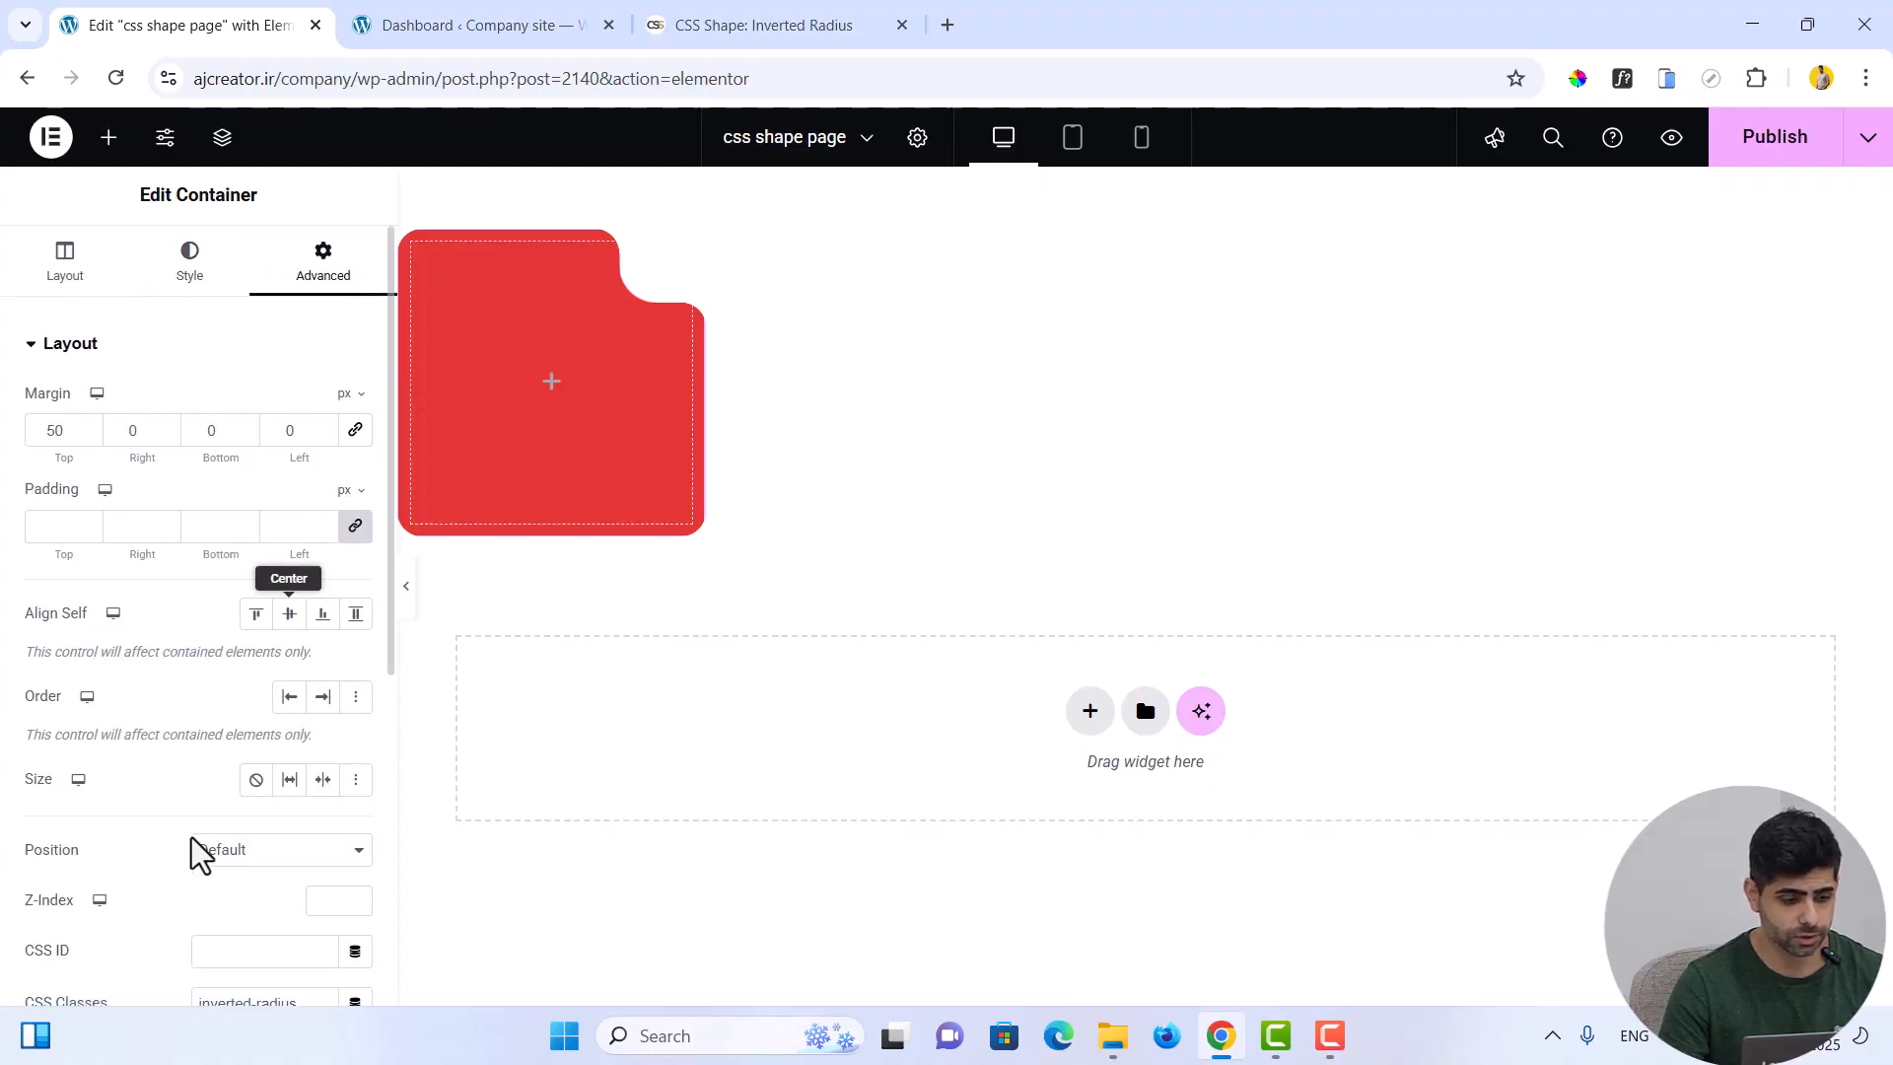
scroll(167, 906, "down", 1)
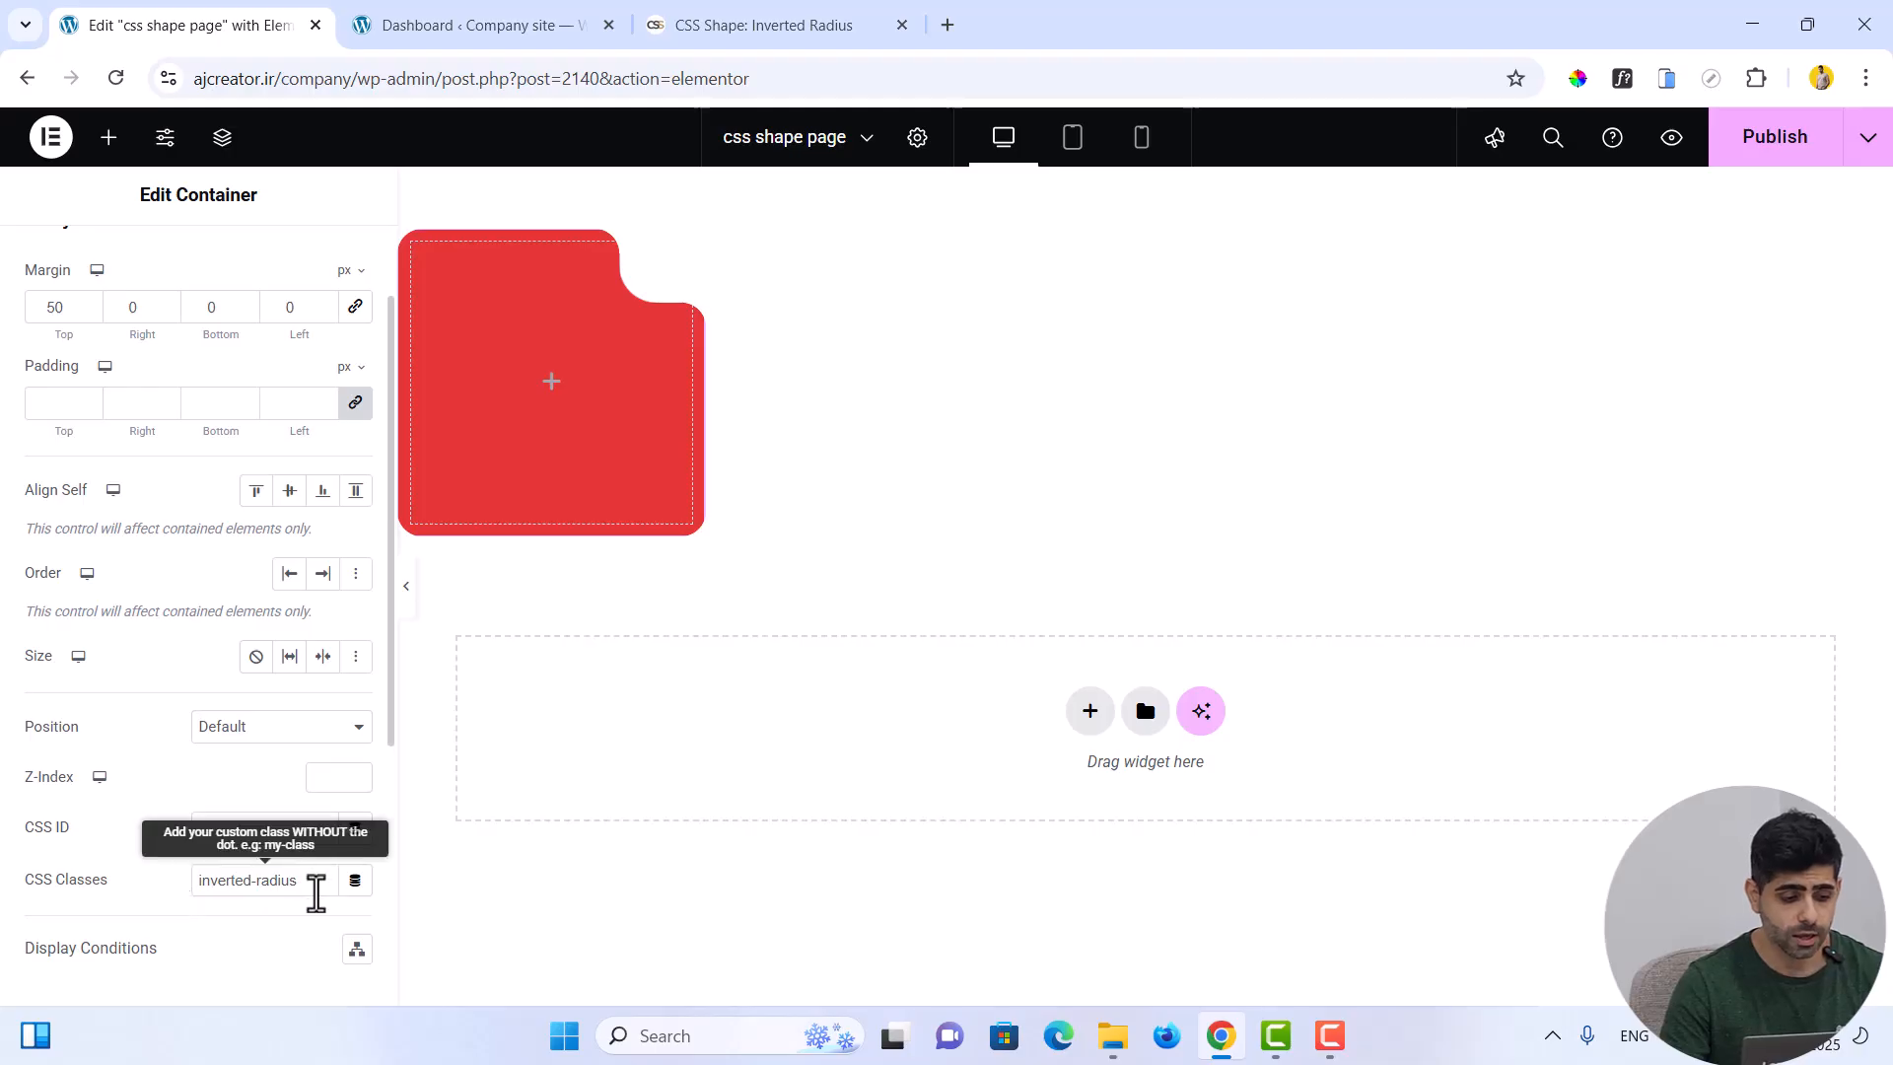
left_click_drag(313, 887, 178, 908)
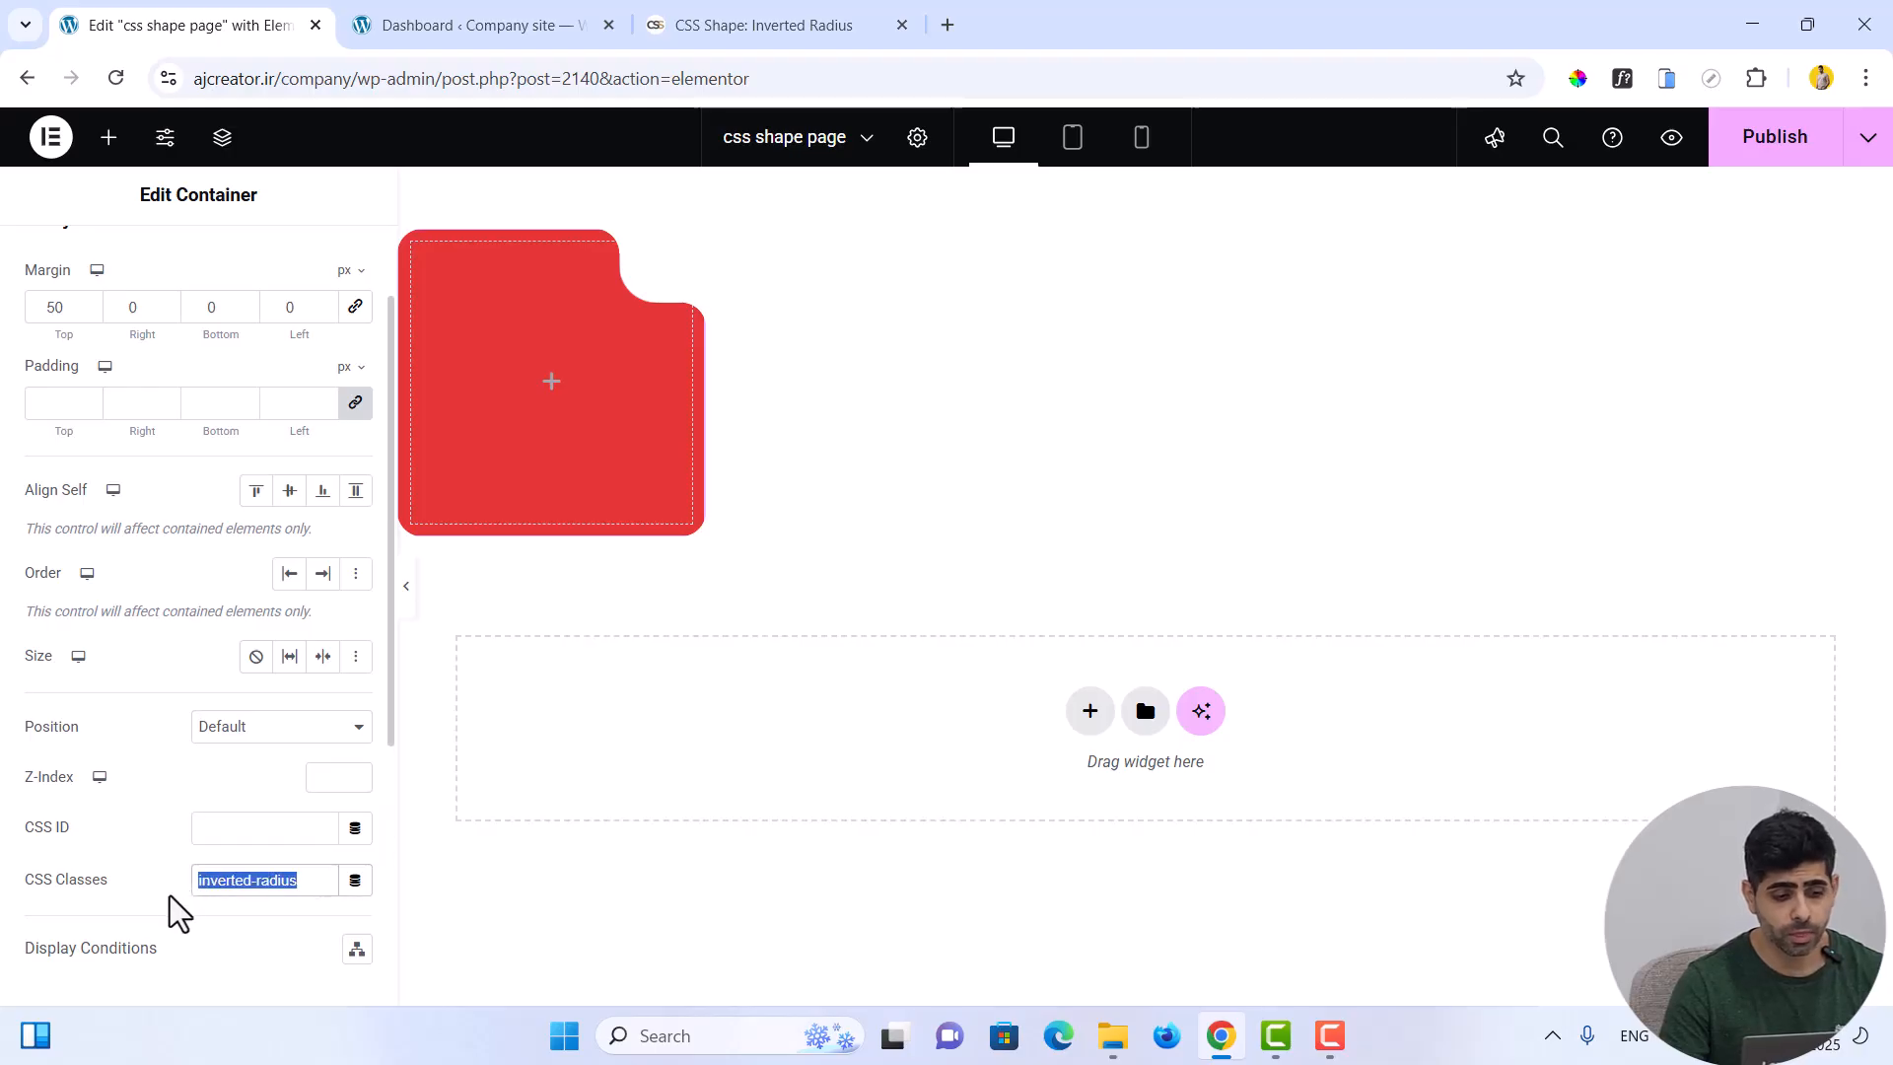
Find the Circle Cut shape in the css-shape.com collection and copy its CSS with the side cuts variant
left_click(858, 22)
scroll(219, 412, "up", 3)
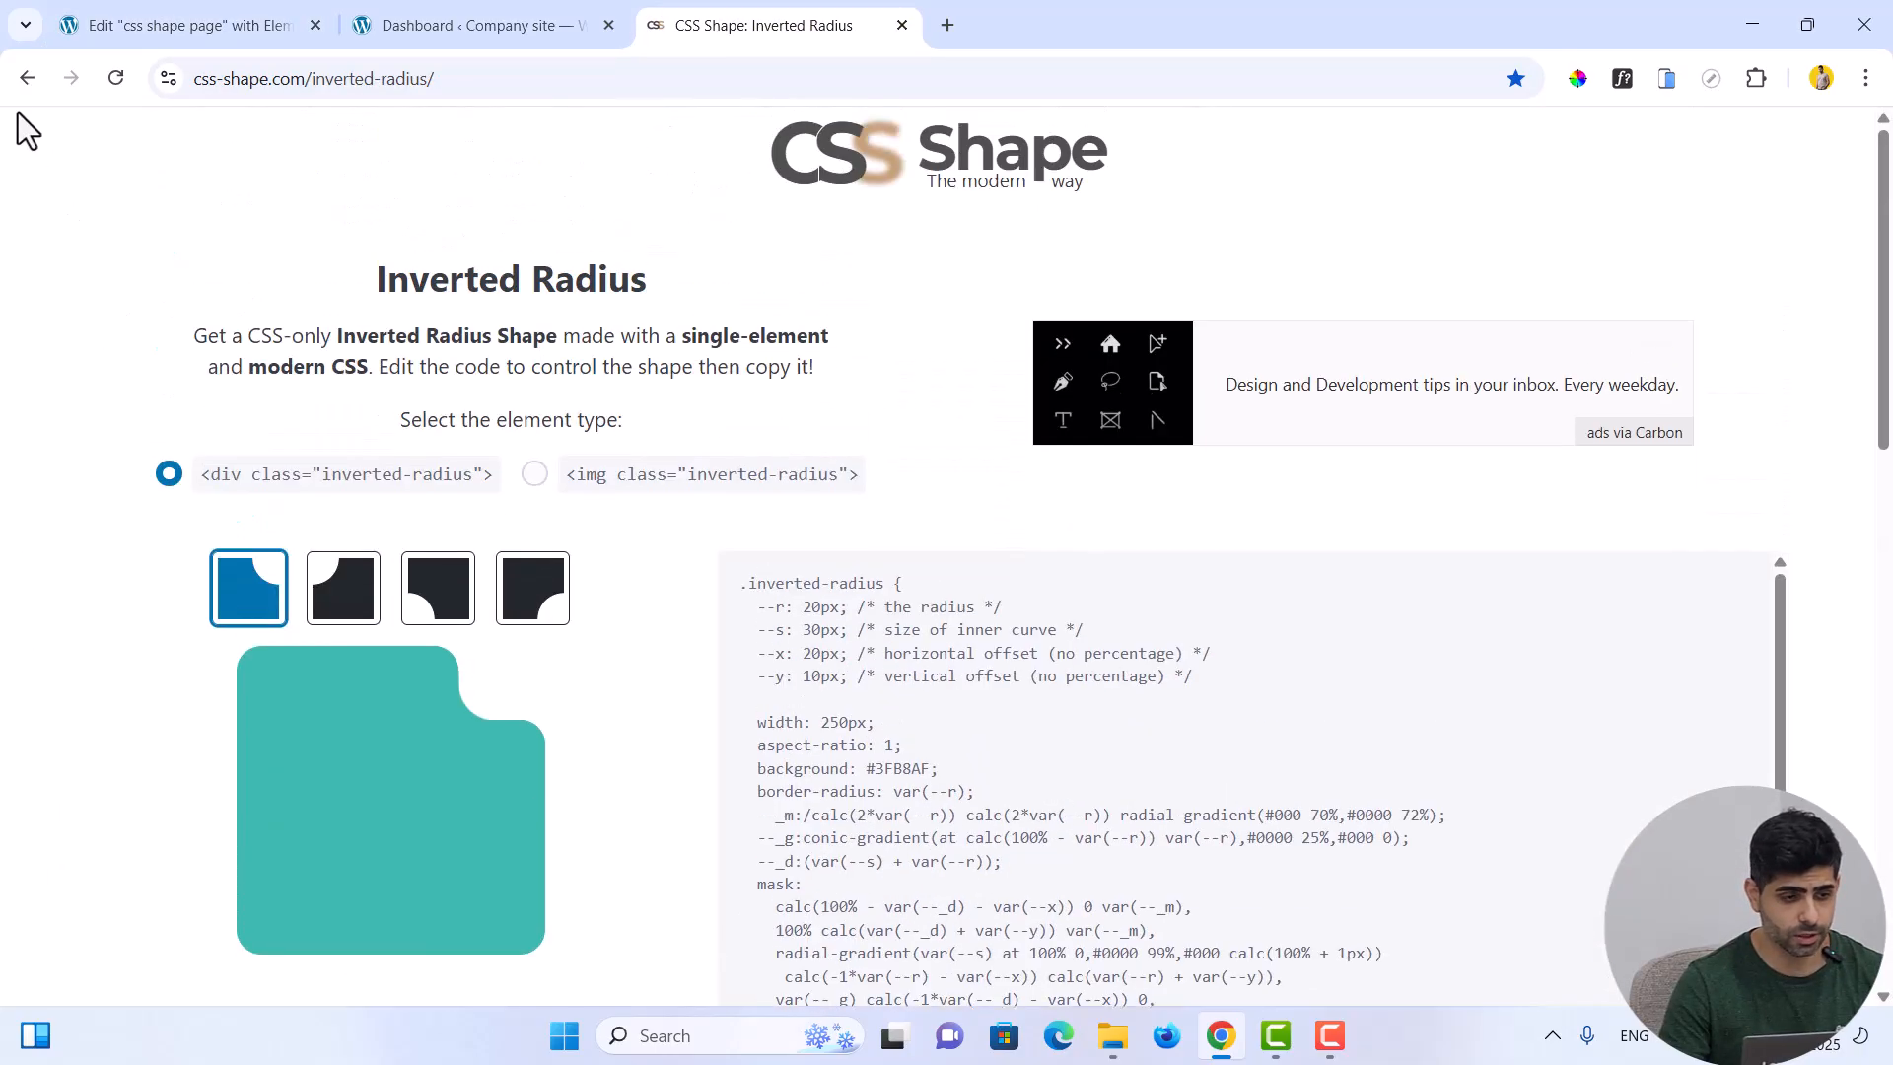
left_click(27, 78)
scroll(1071, 463, "down", 5)
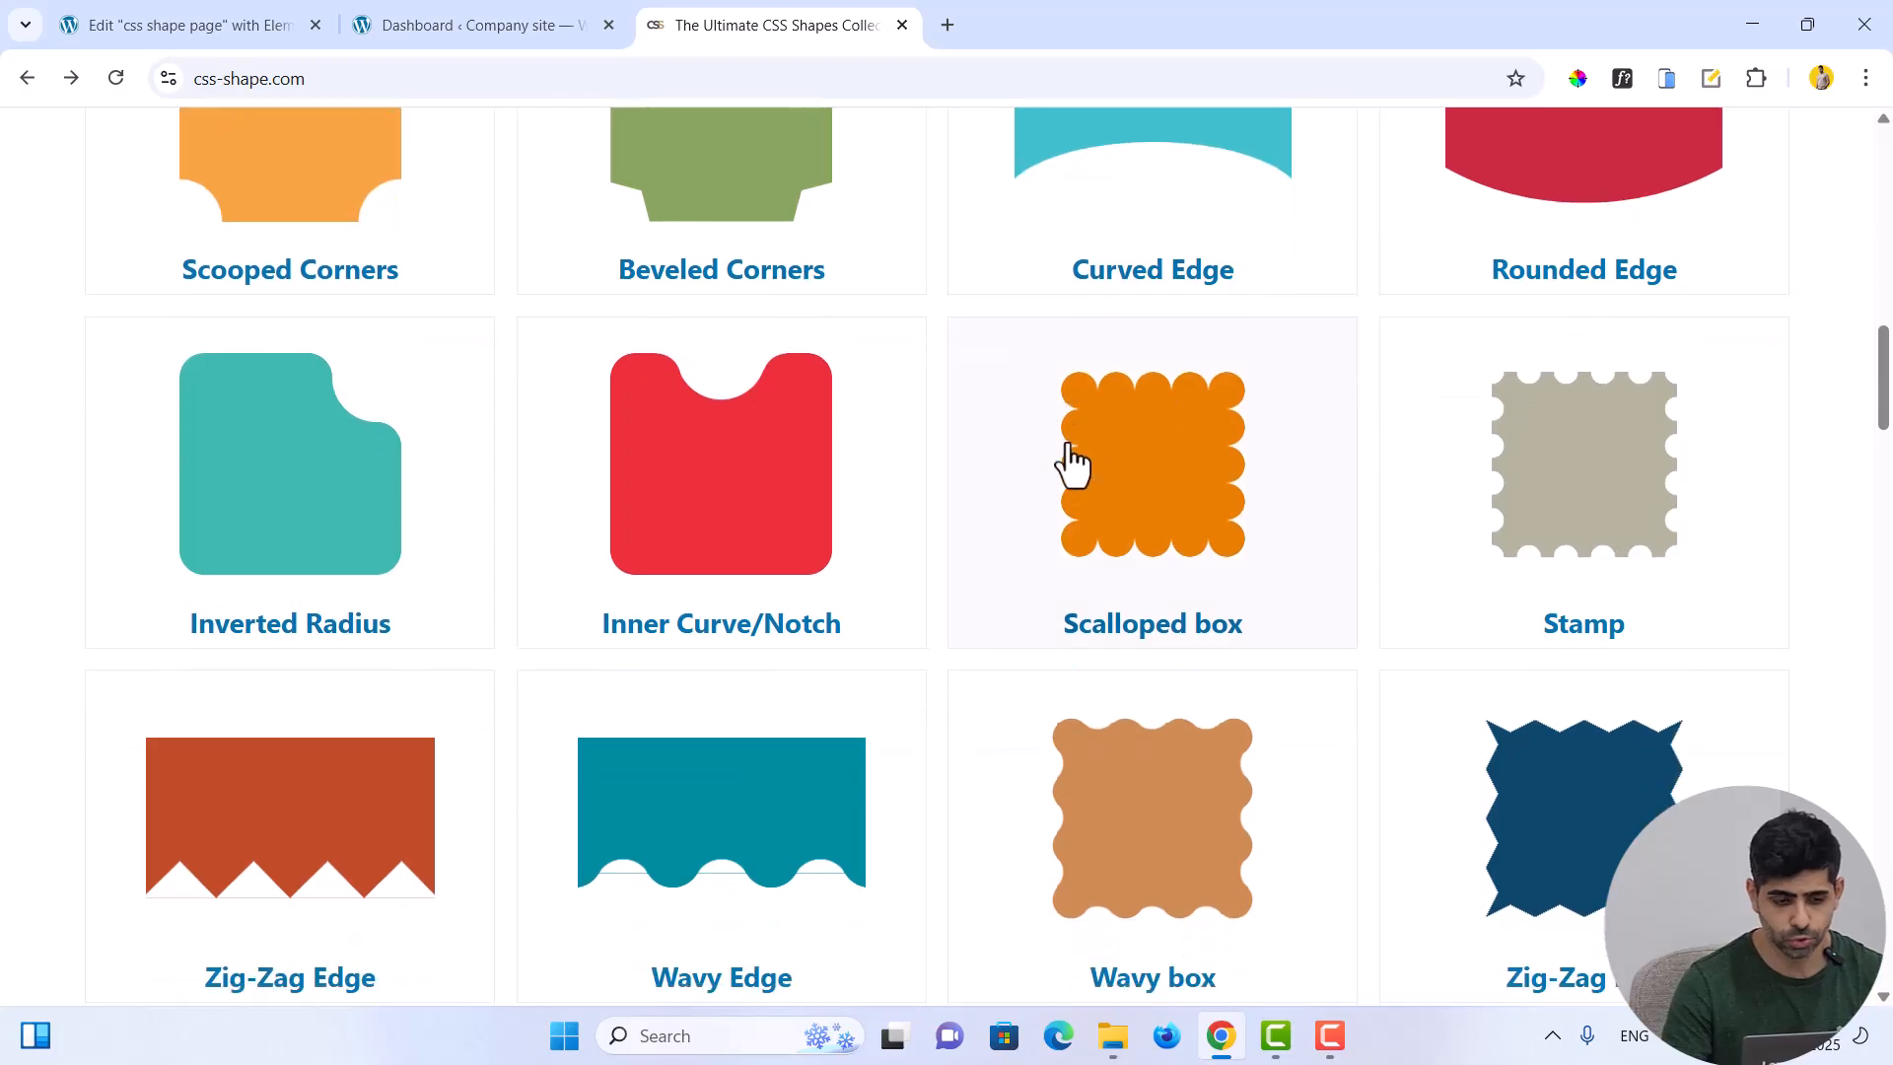
scroll(1070, 461, "down", 8)
scroll(1069, 444, "up", 5)
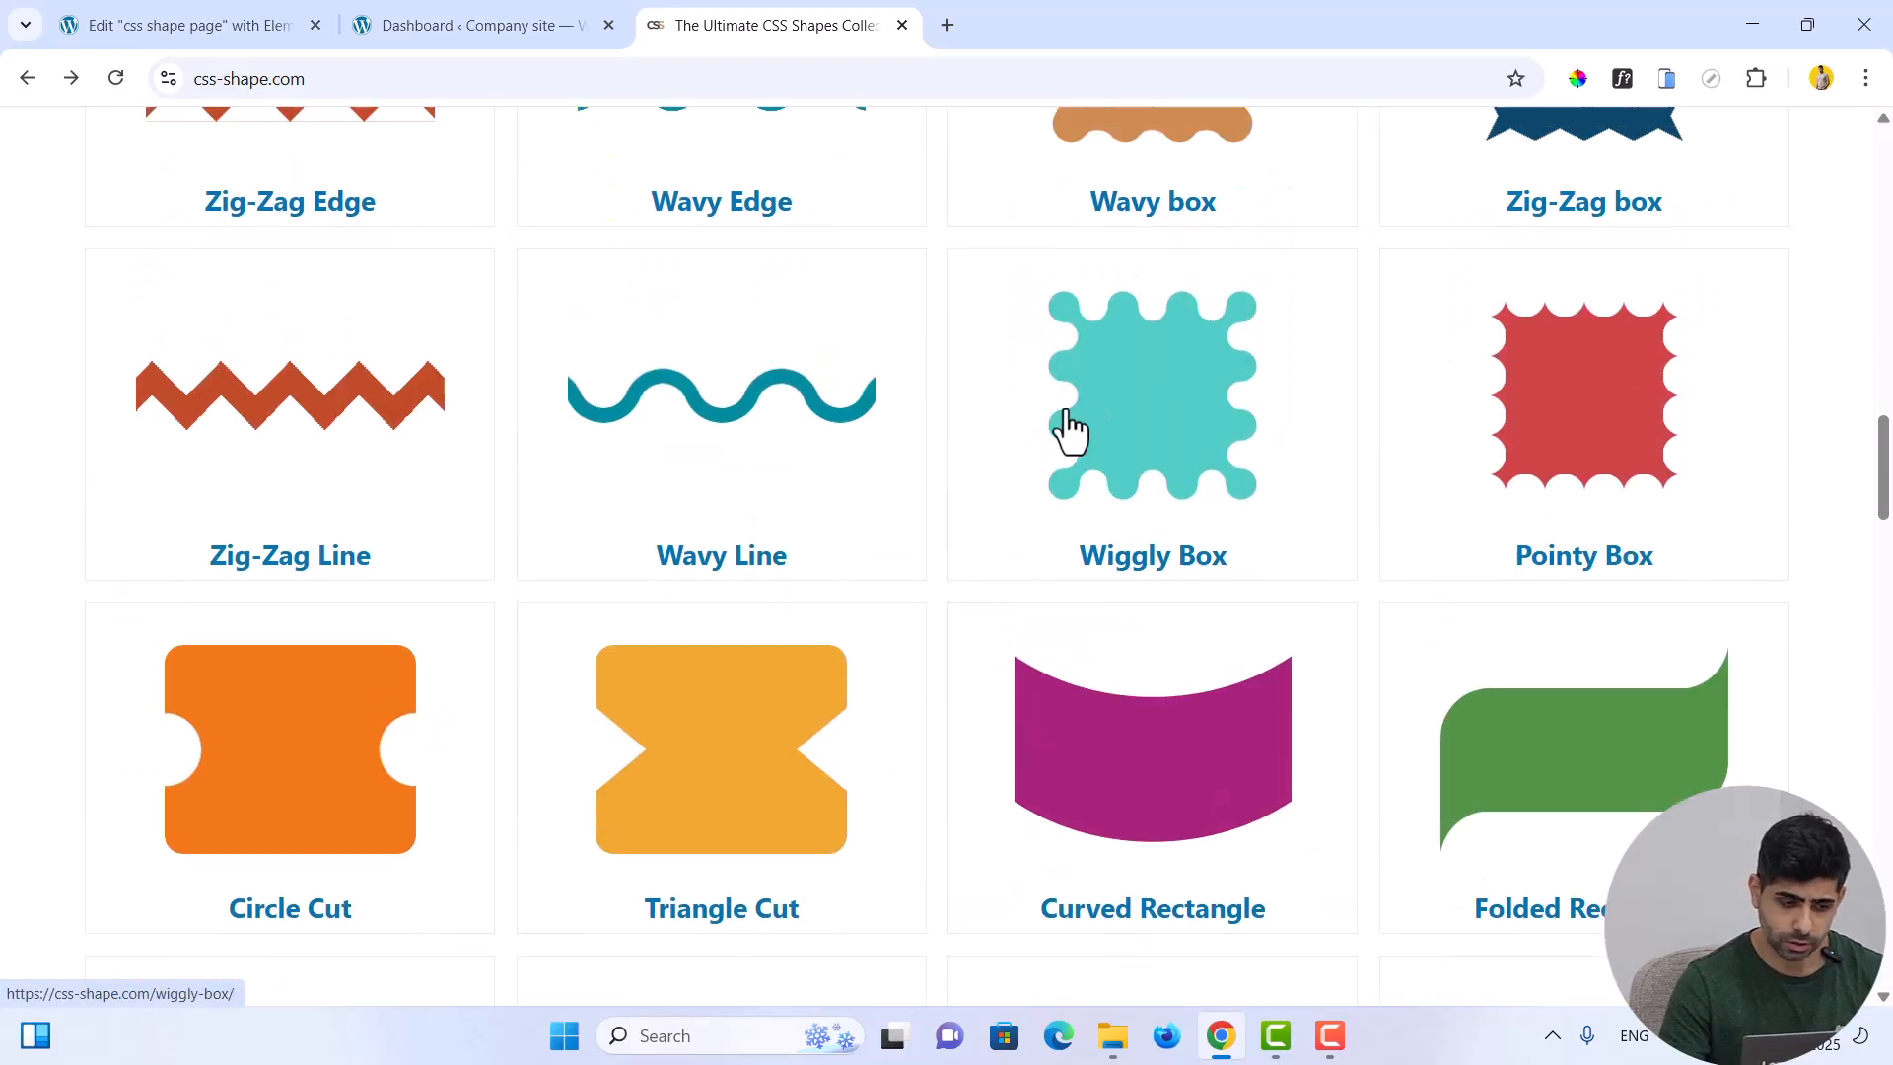
scroll(270, 625, "down", 3)
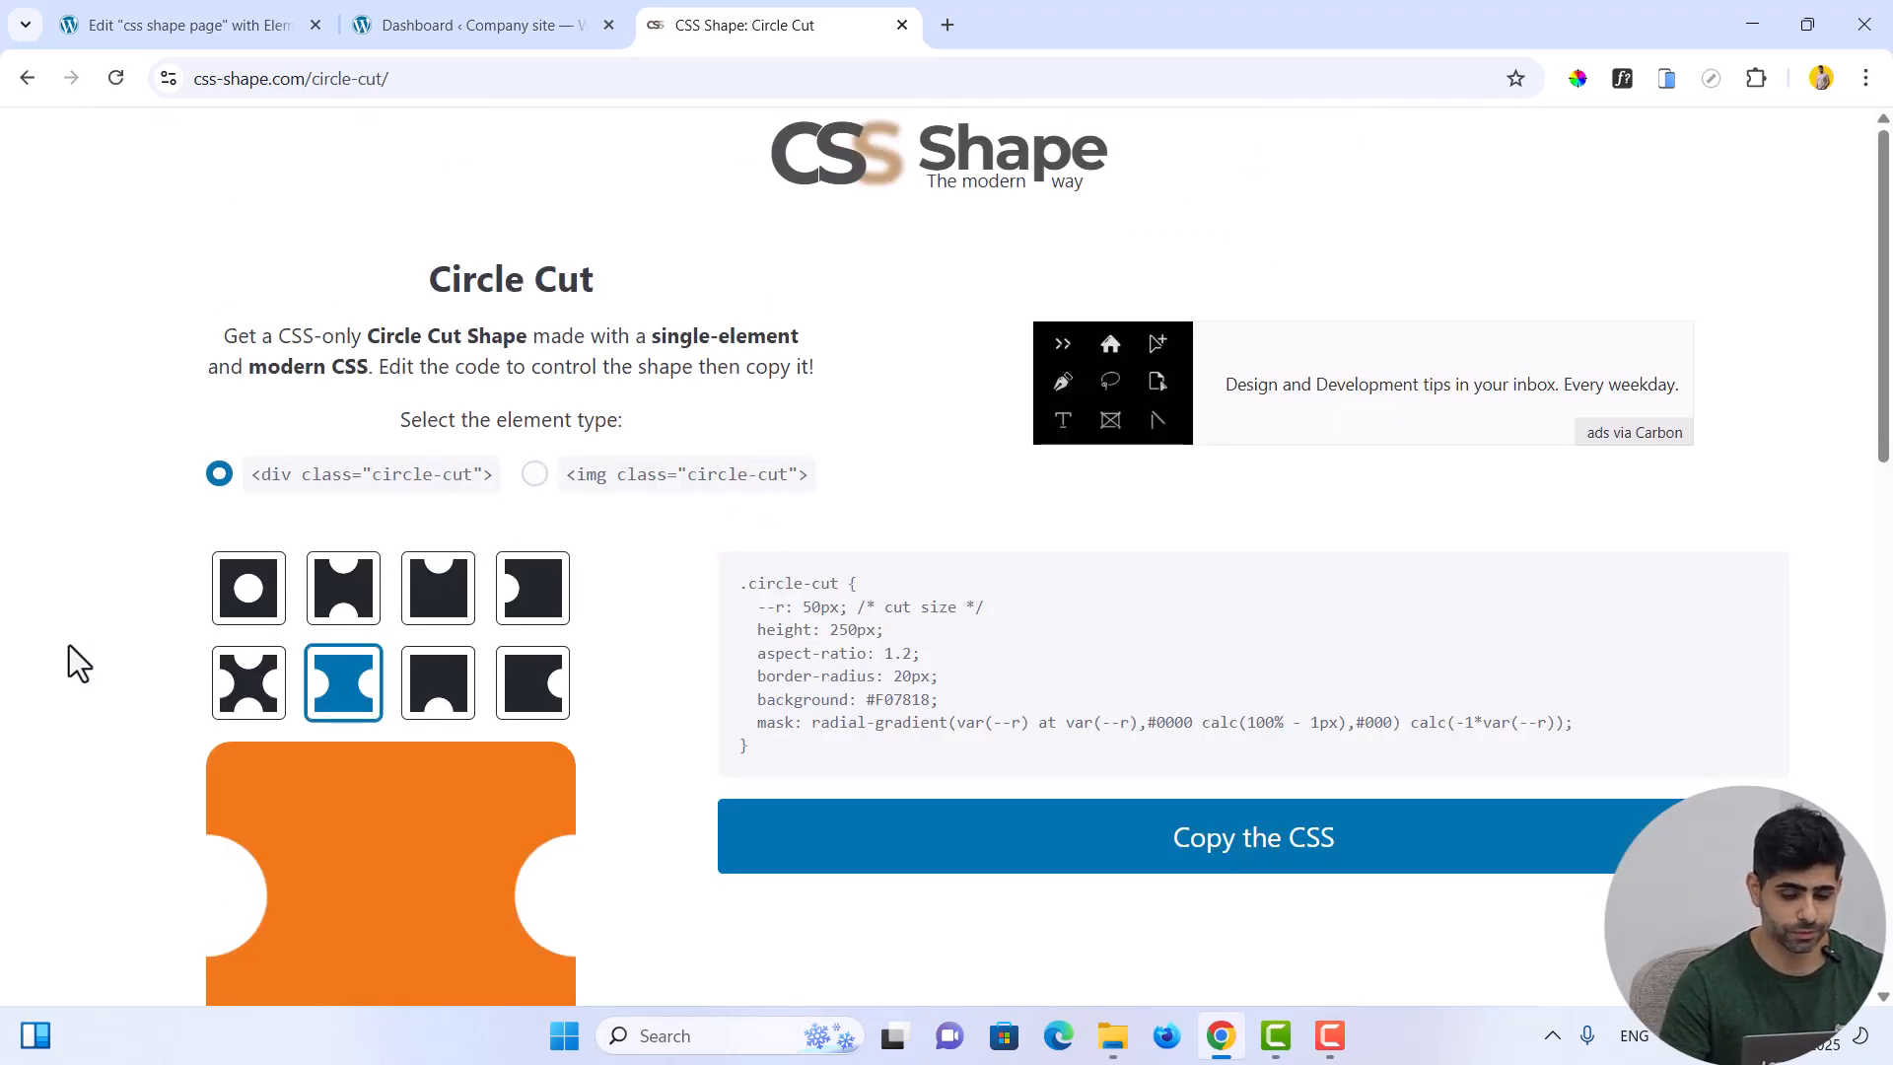
scroll(980, 752, "down", 2)
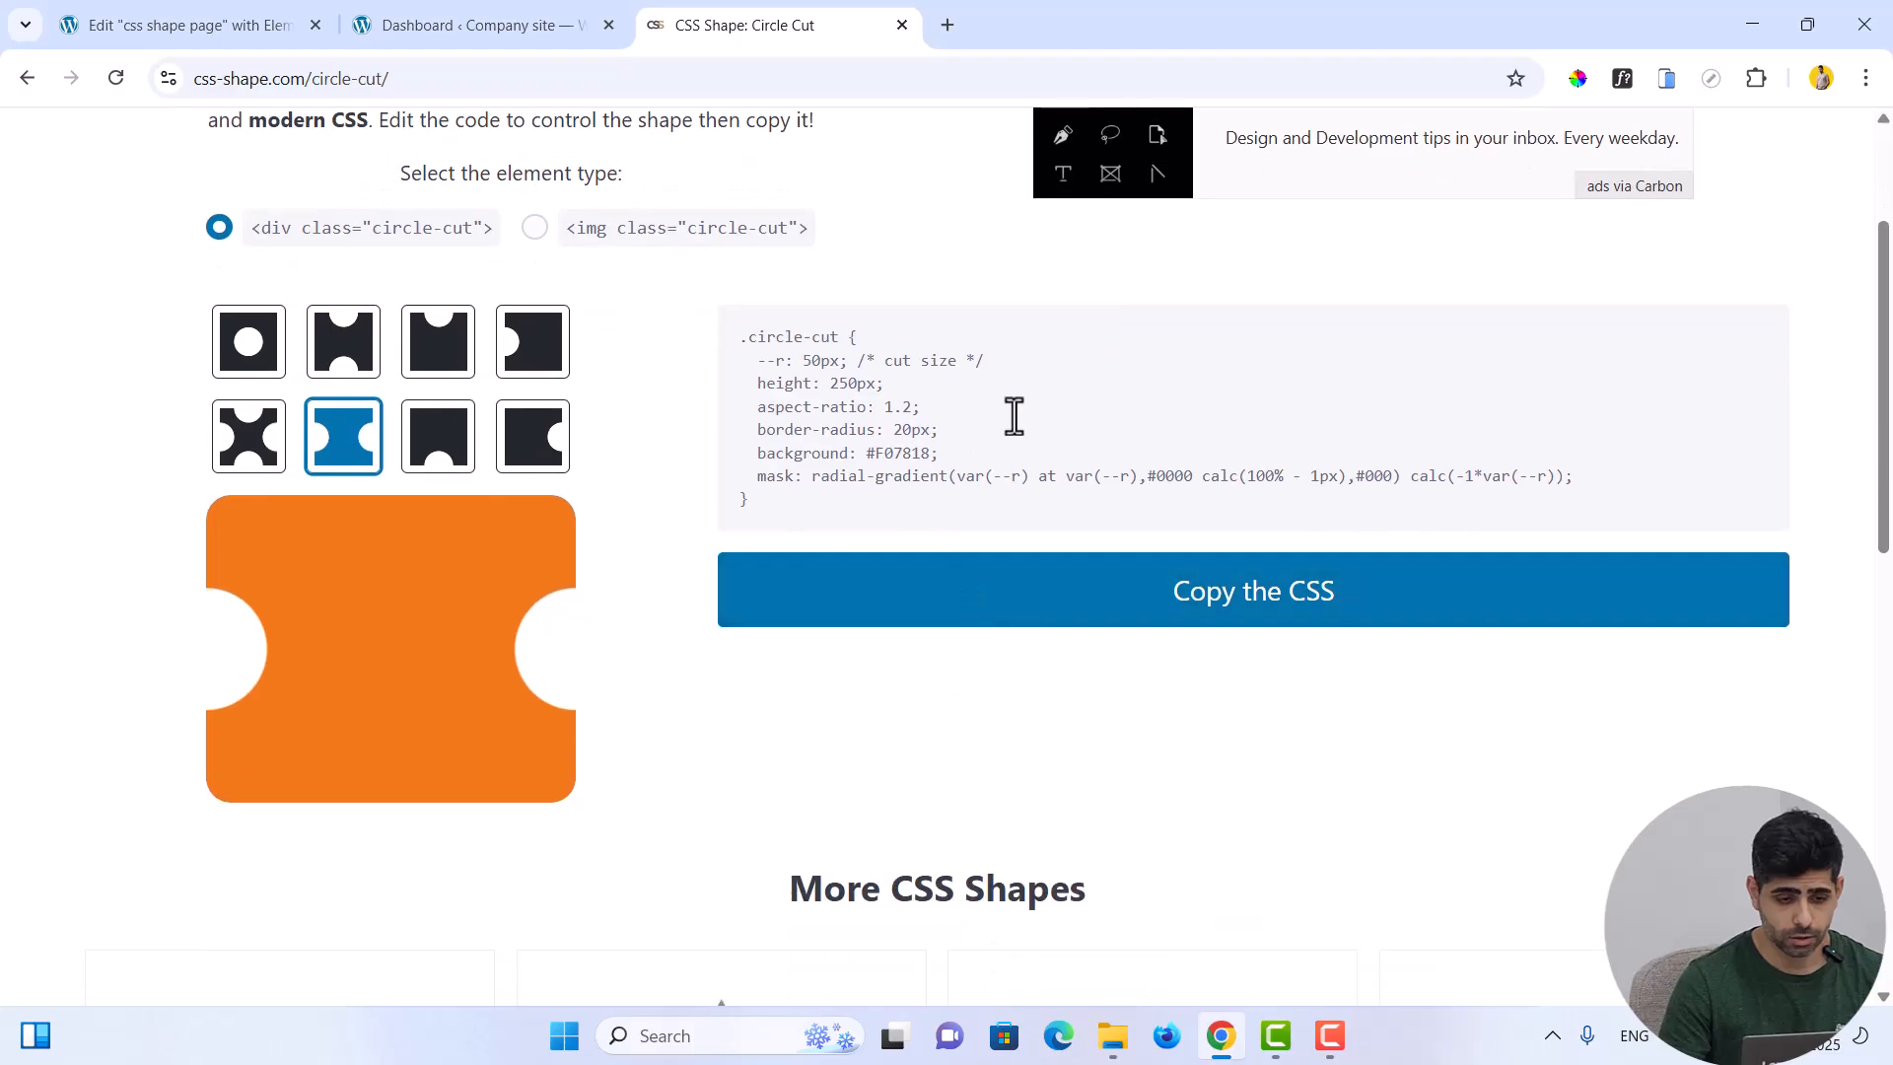
left_click(1295, 603)
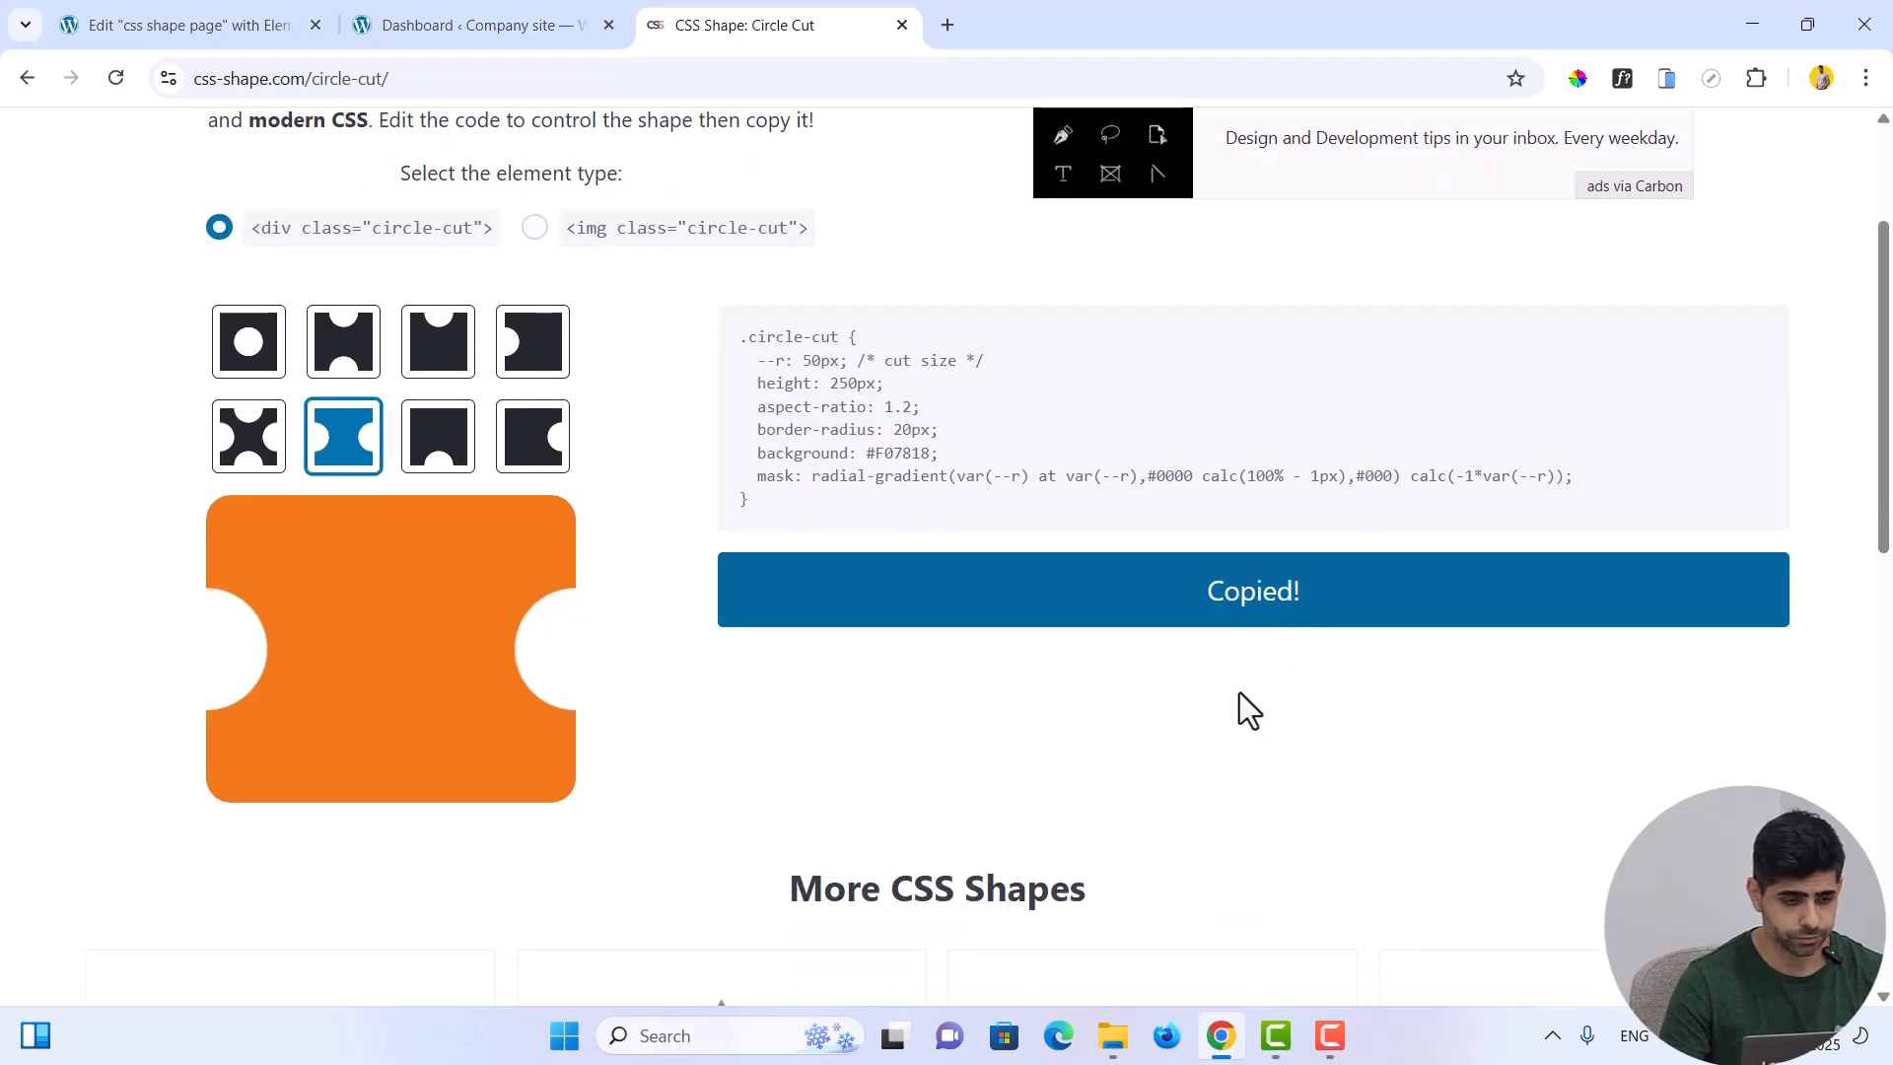
Back on the Elementor page, add a flexbox container with a row direction below the red container
left_click(185, 20)
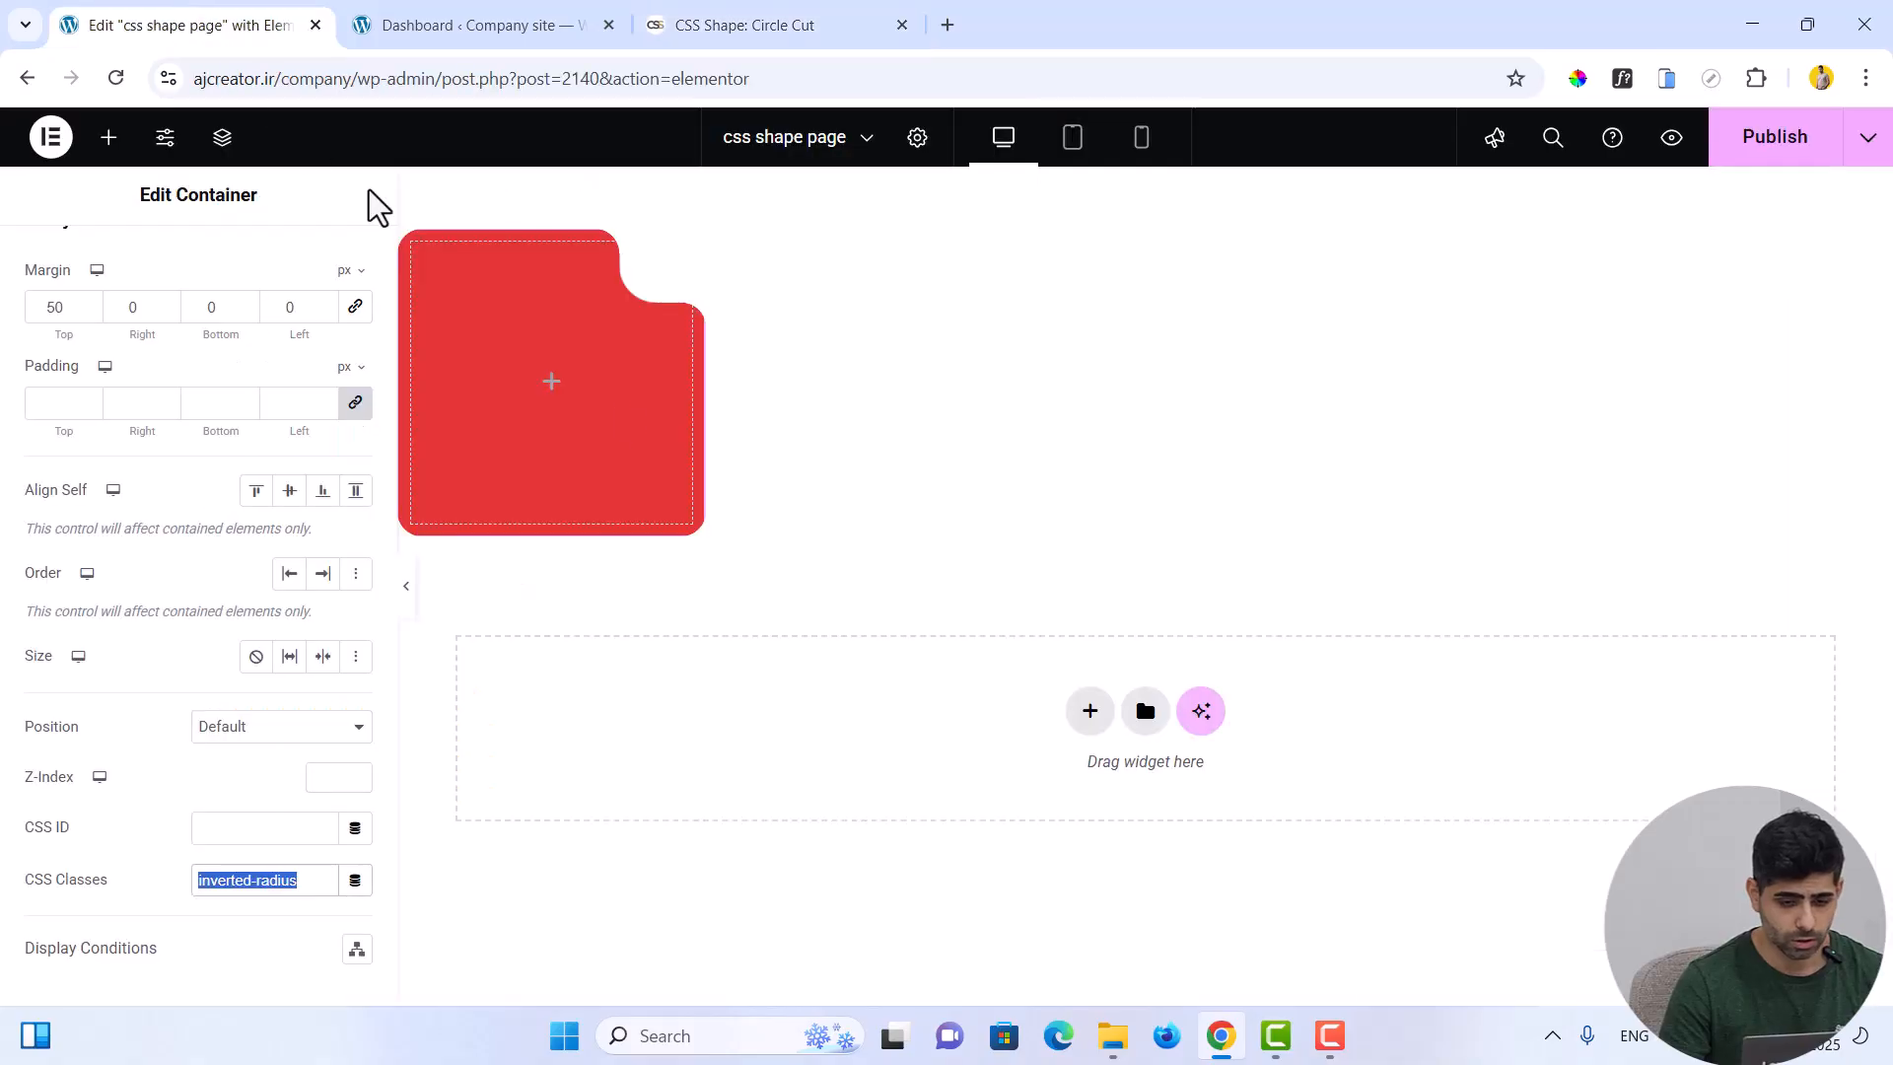
left_click(1089, 711)
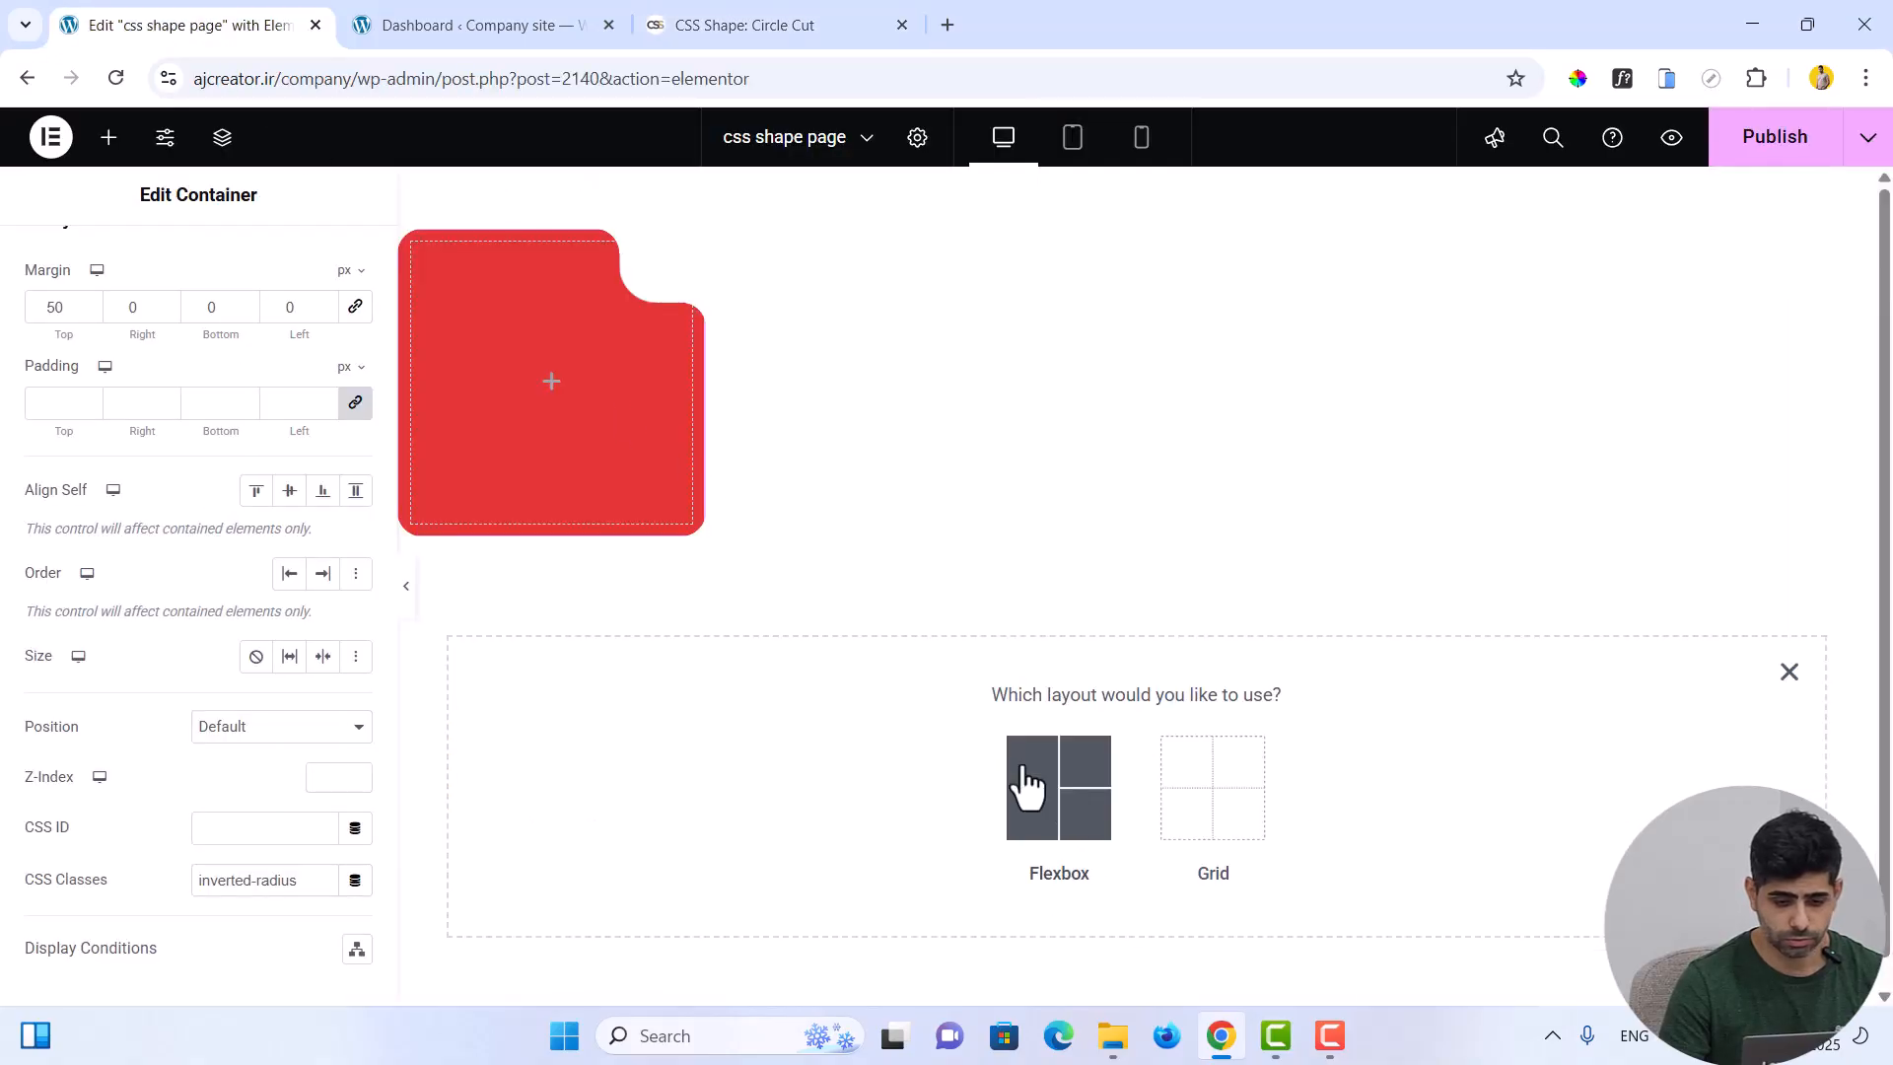
left_click(1050, 784)
left_click(975, 790)
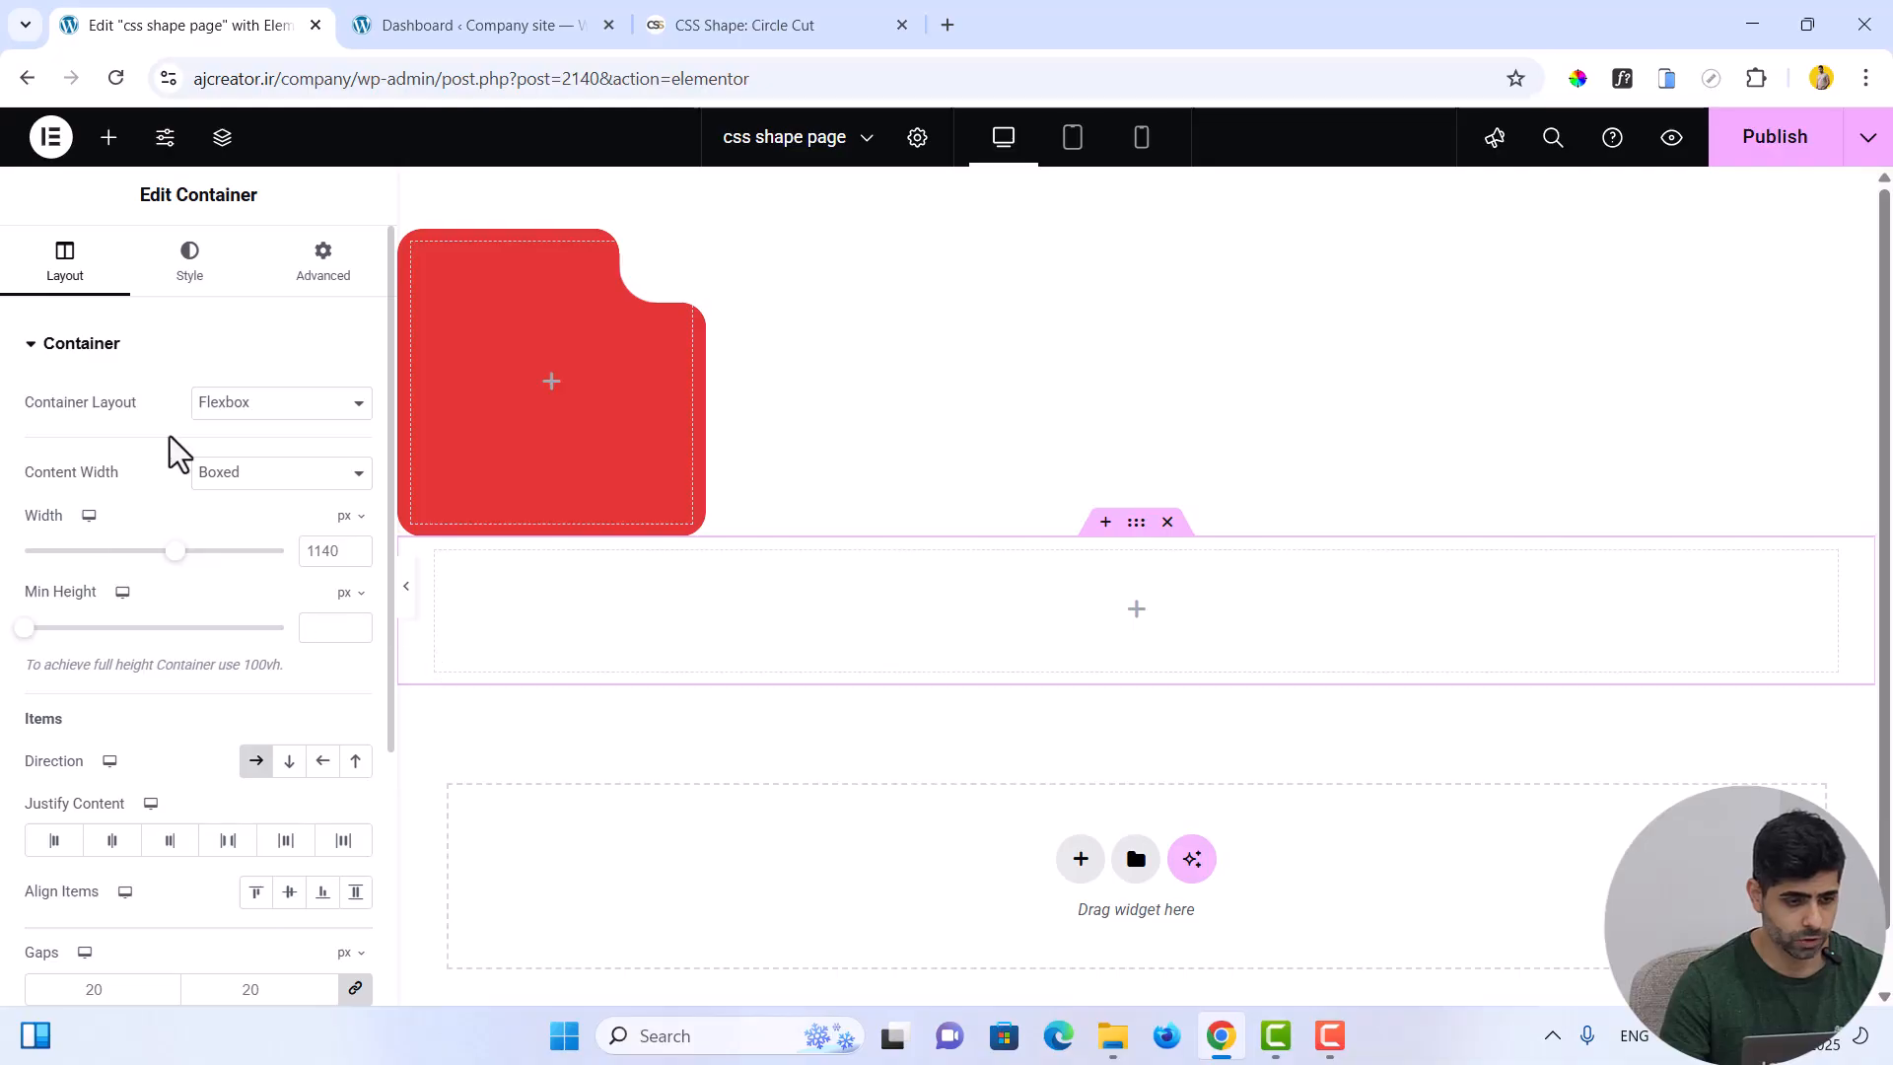
Paste the copied Circle Cut code into the new container's custom CSS
left_click(331, 276)
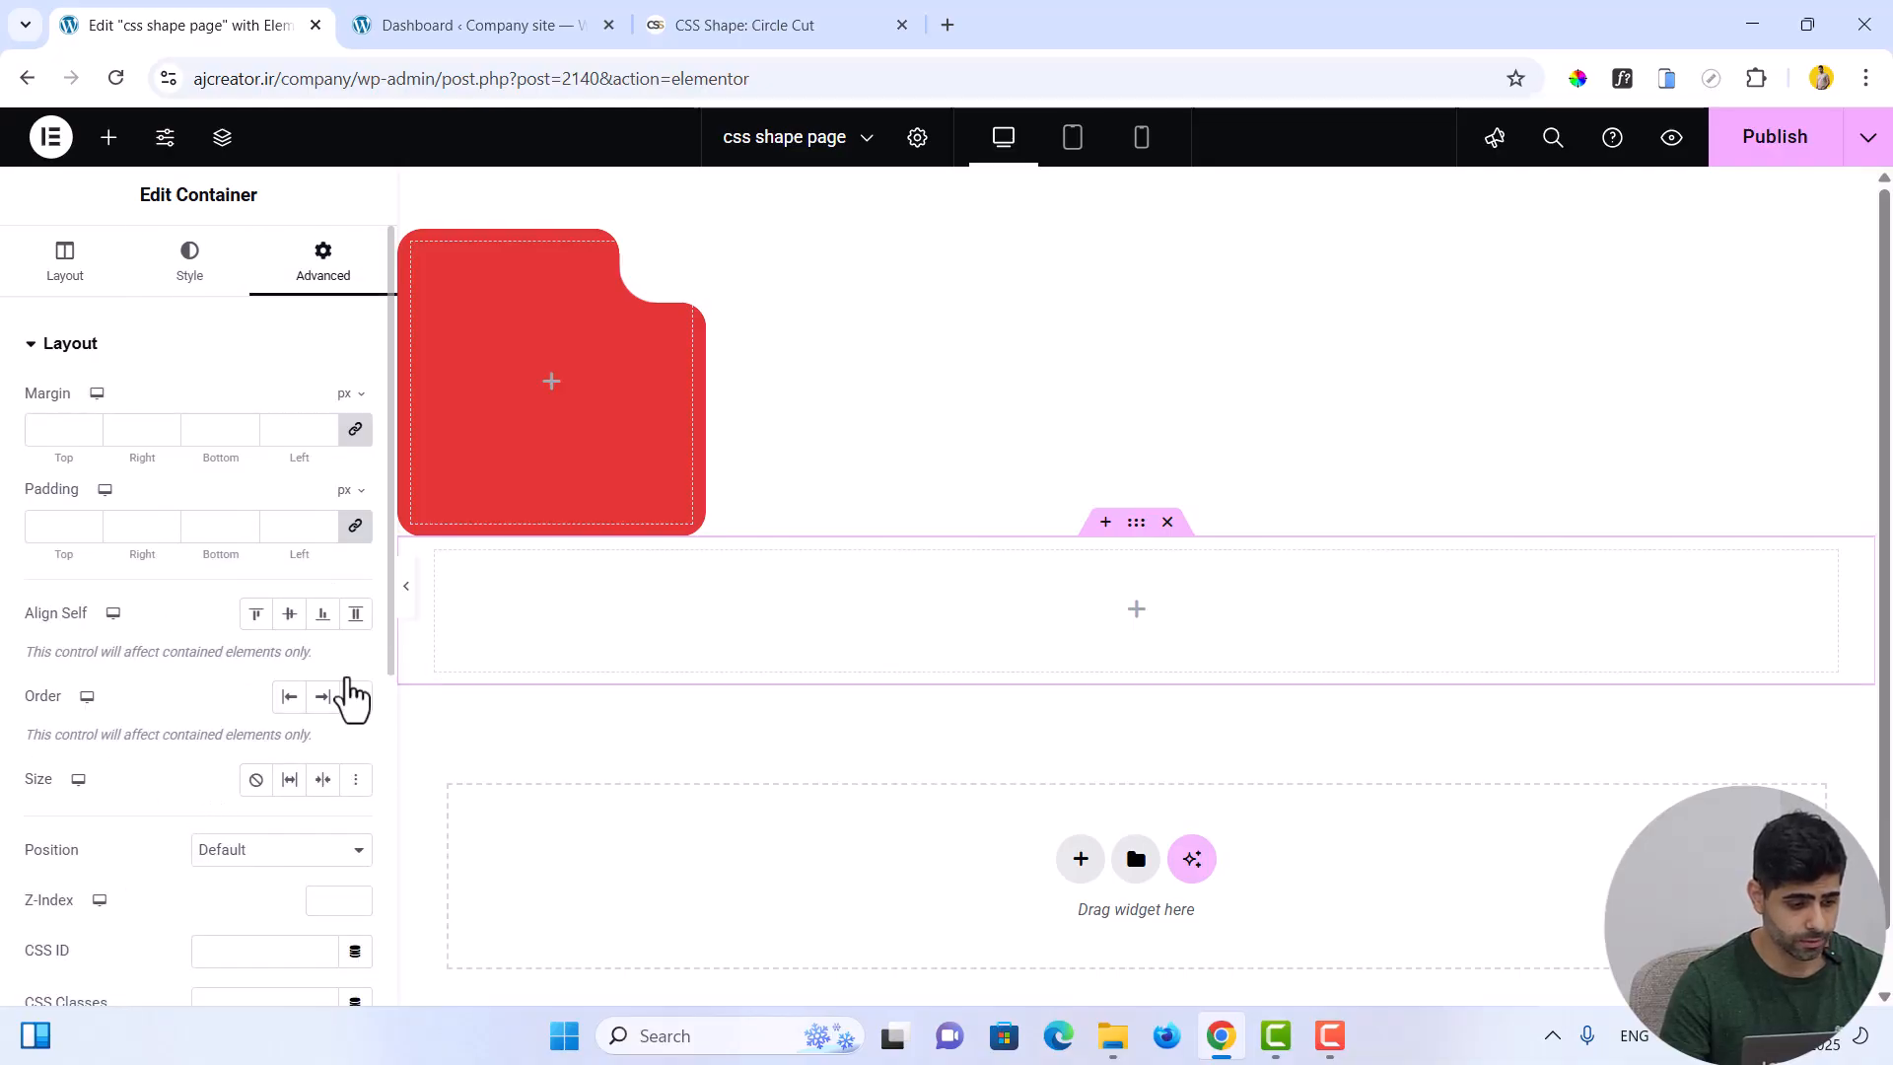
scroll(199, 841, "down", 5)
scroll(126, 567, "up", 1)
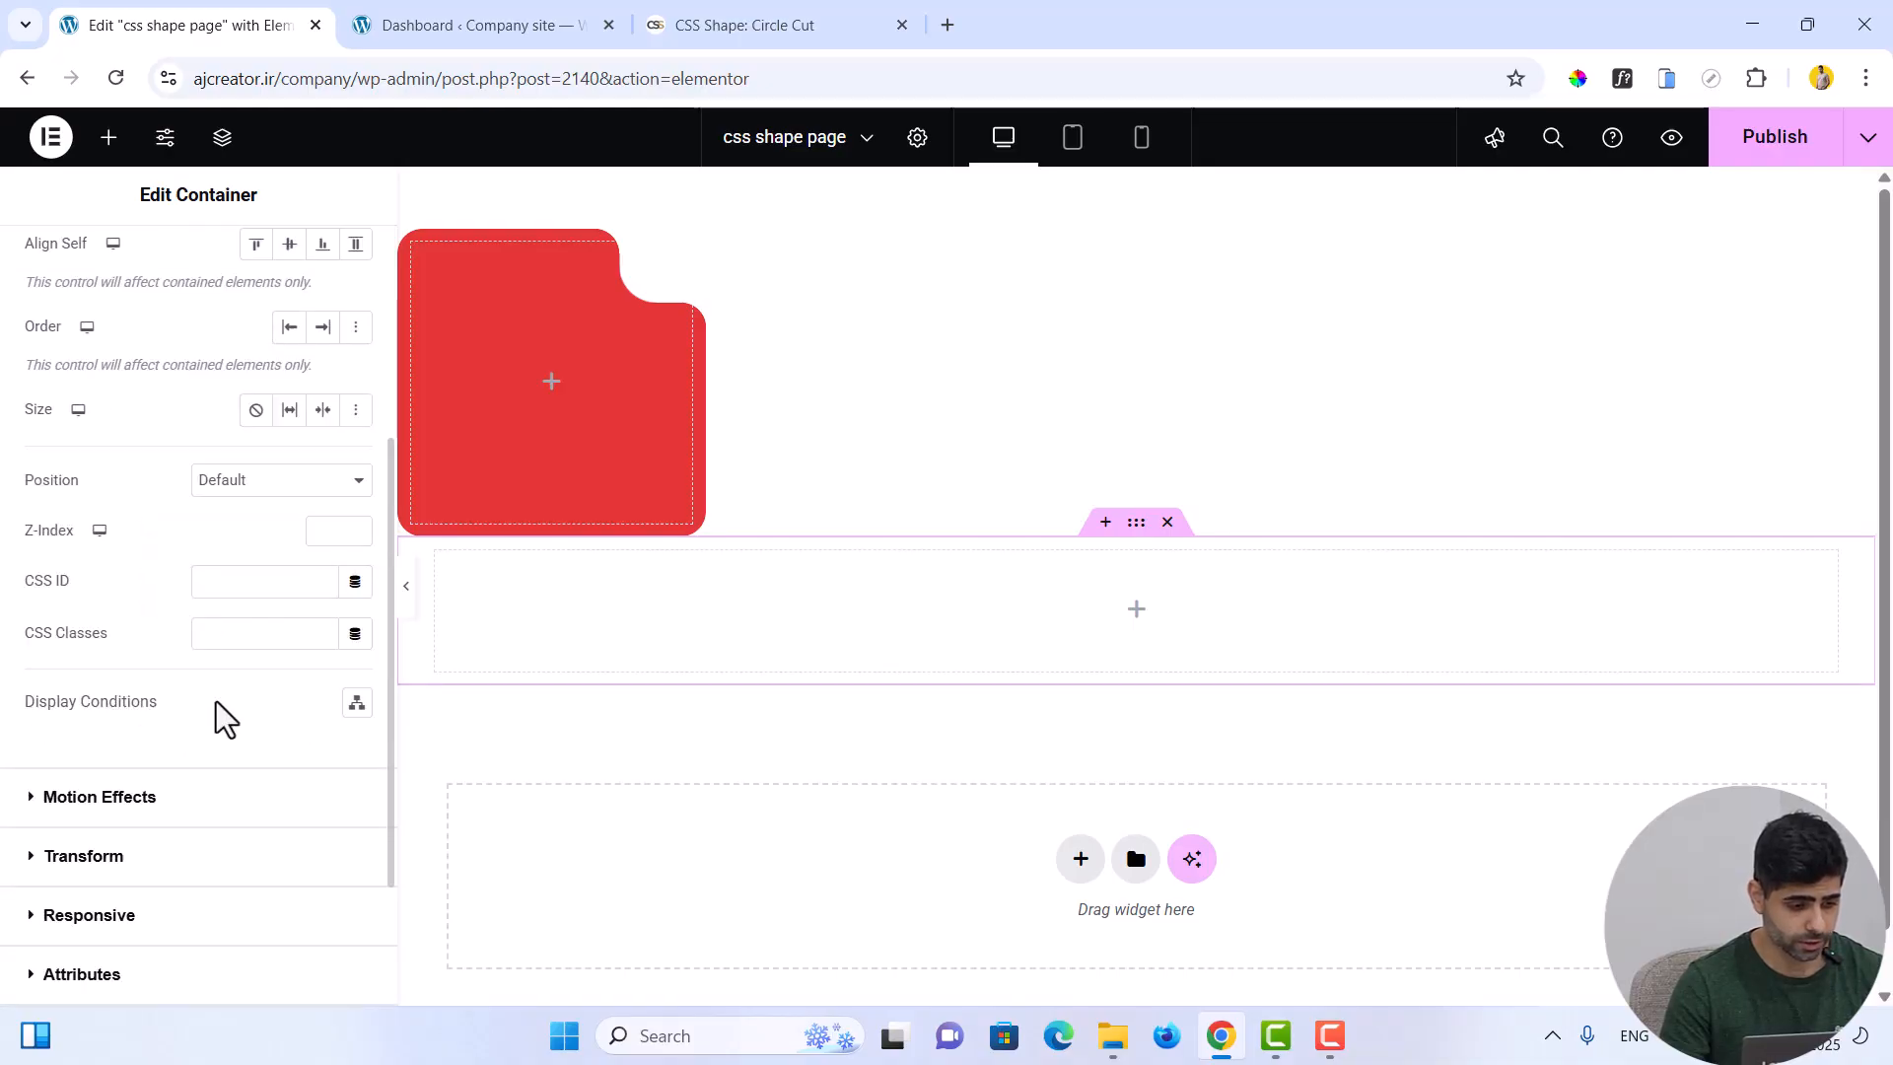
scroll(218, 709, "down", 2)
left_click(144, 833)
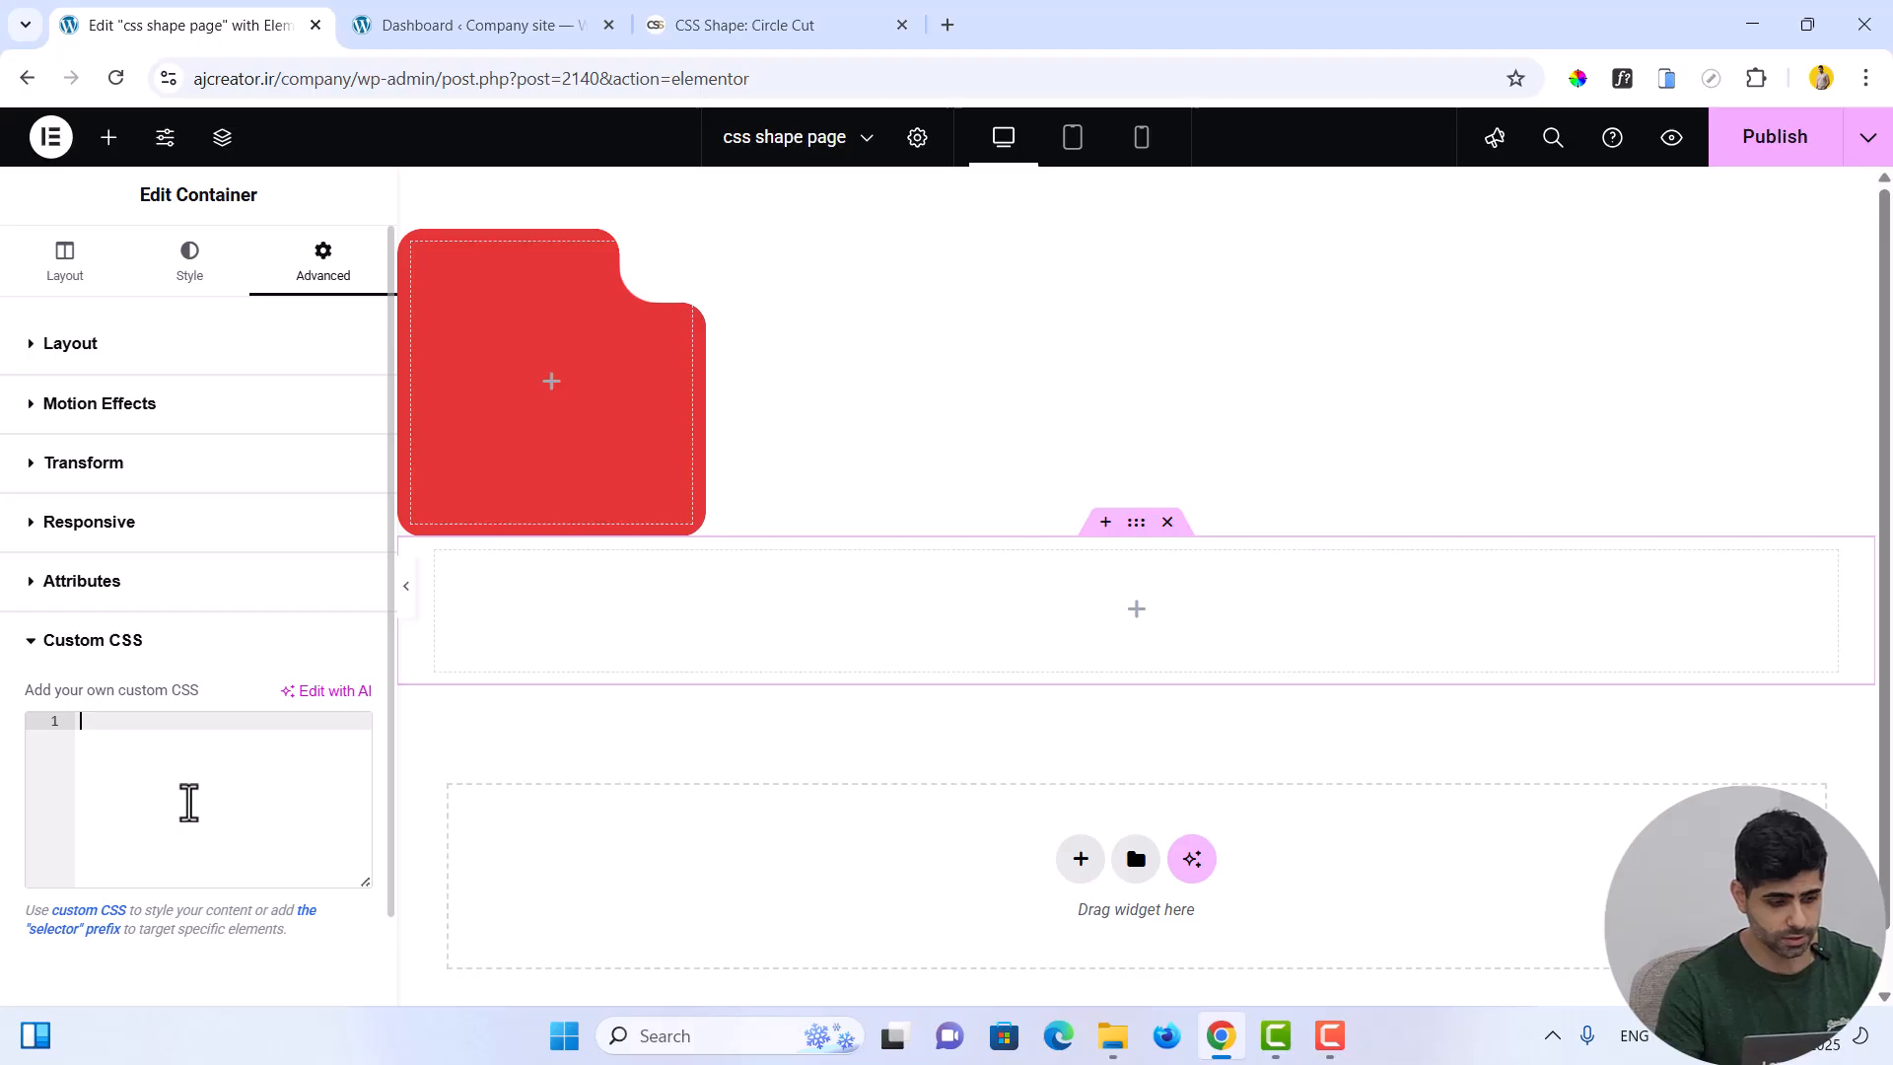
key("ctrl+v")
Assign the class name circle-cut from the pasted code to the container's CSS classes
left_click_drag(178, 757, 99, 757)
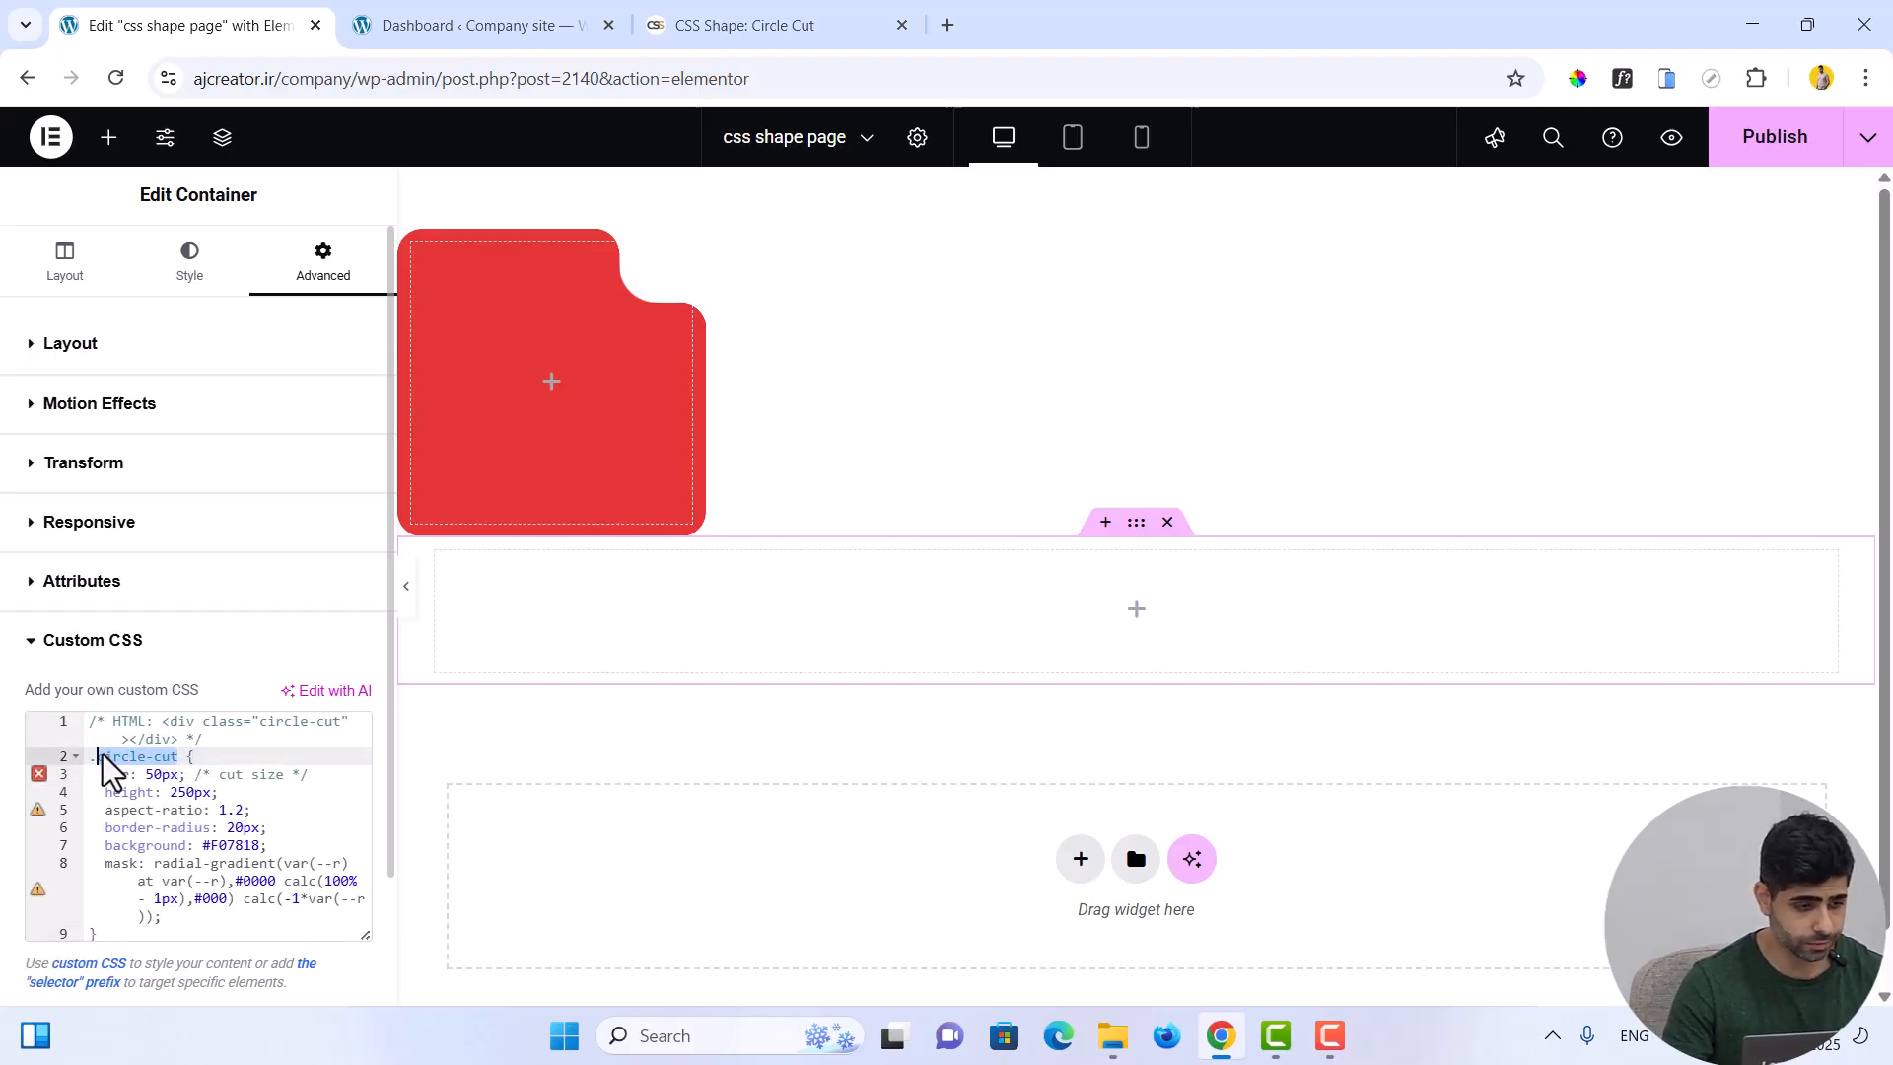
left_click(69, 347)
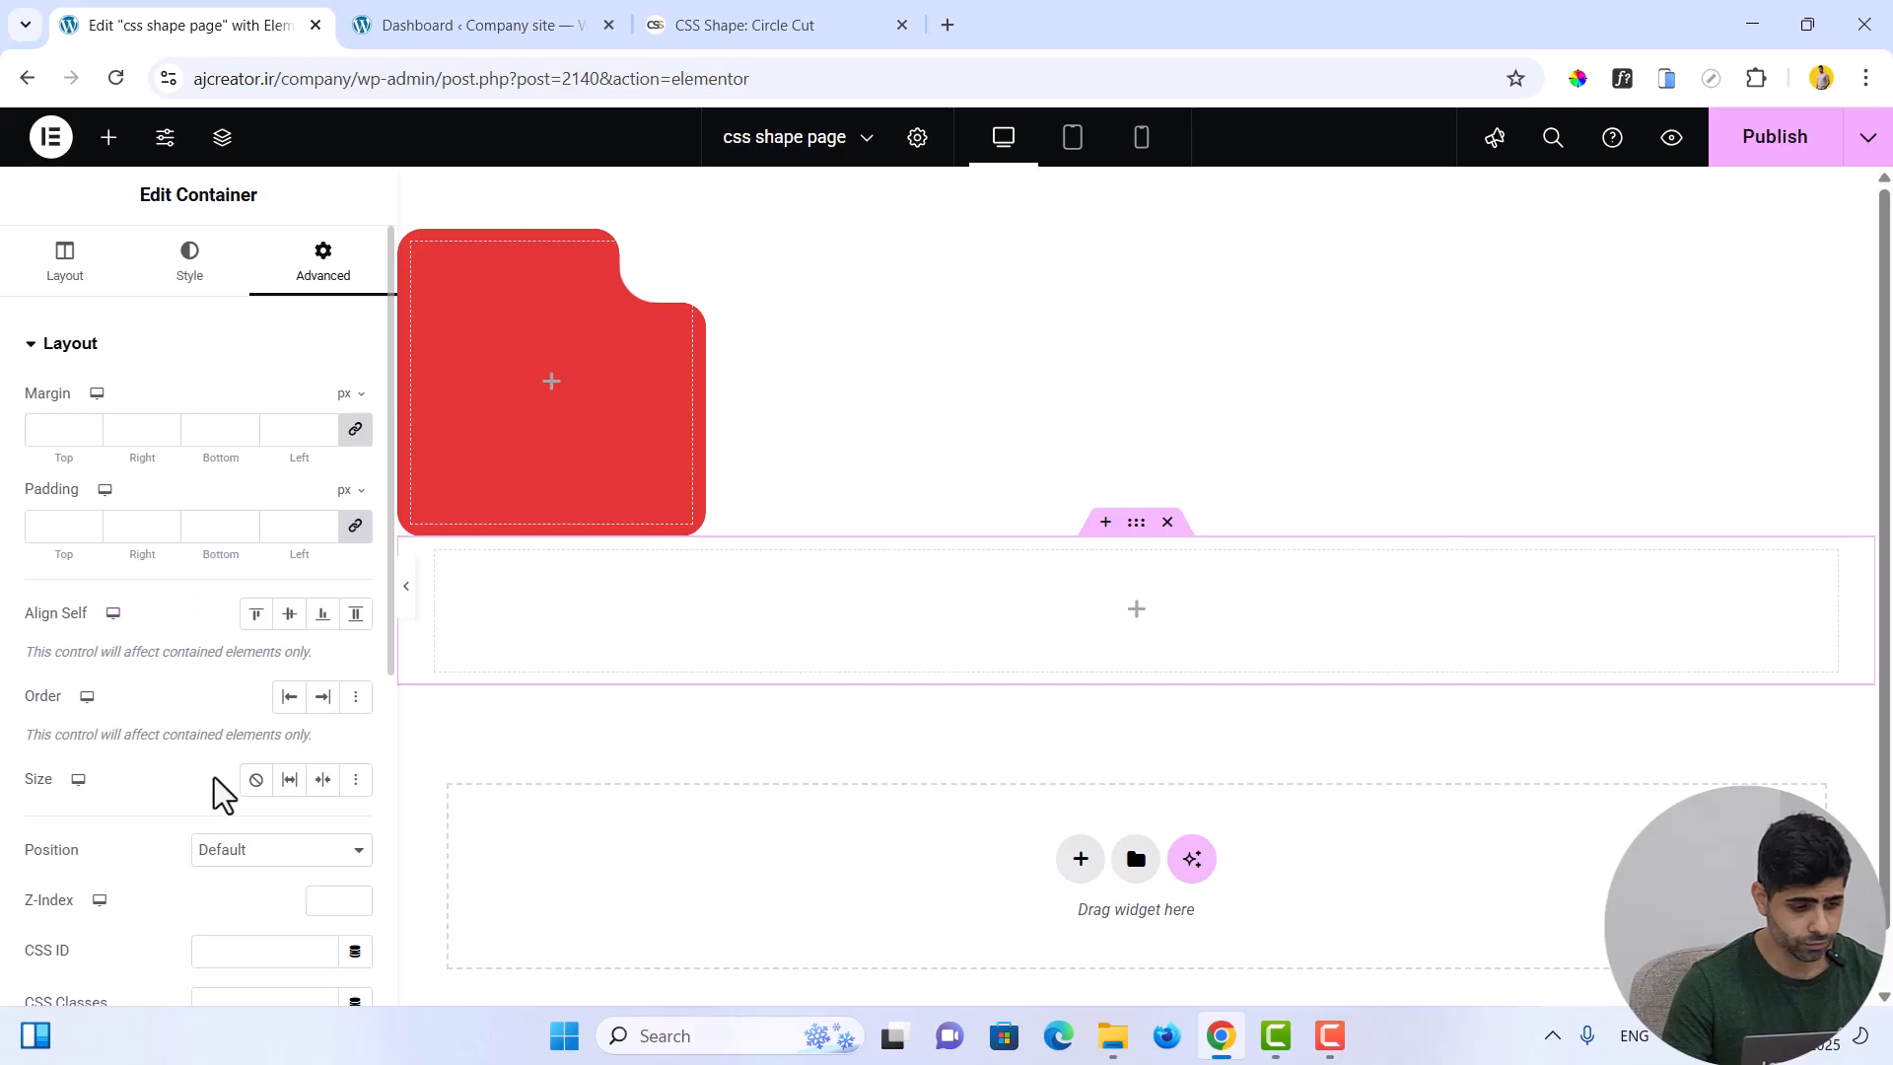
scroll(222, 789, "down", 5)
type("circle-cut")
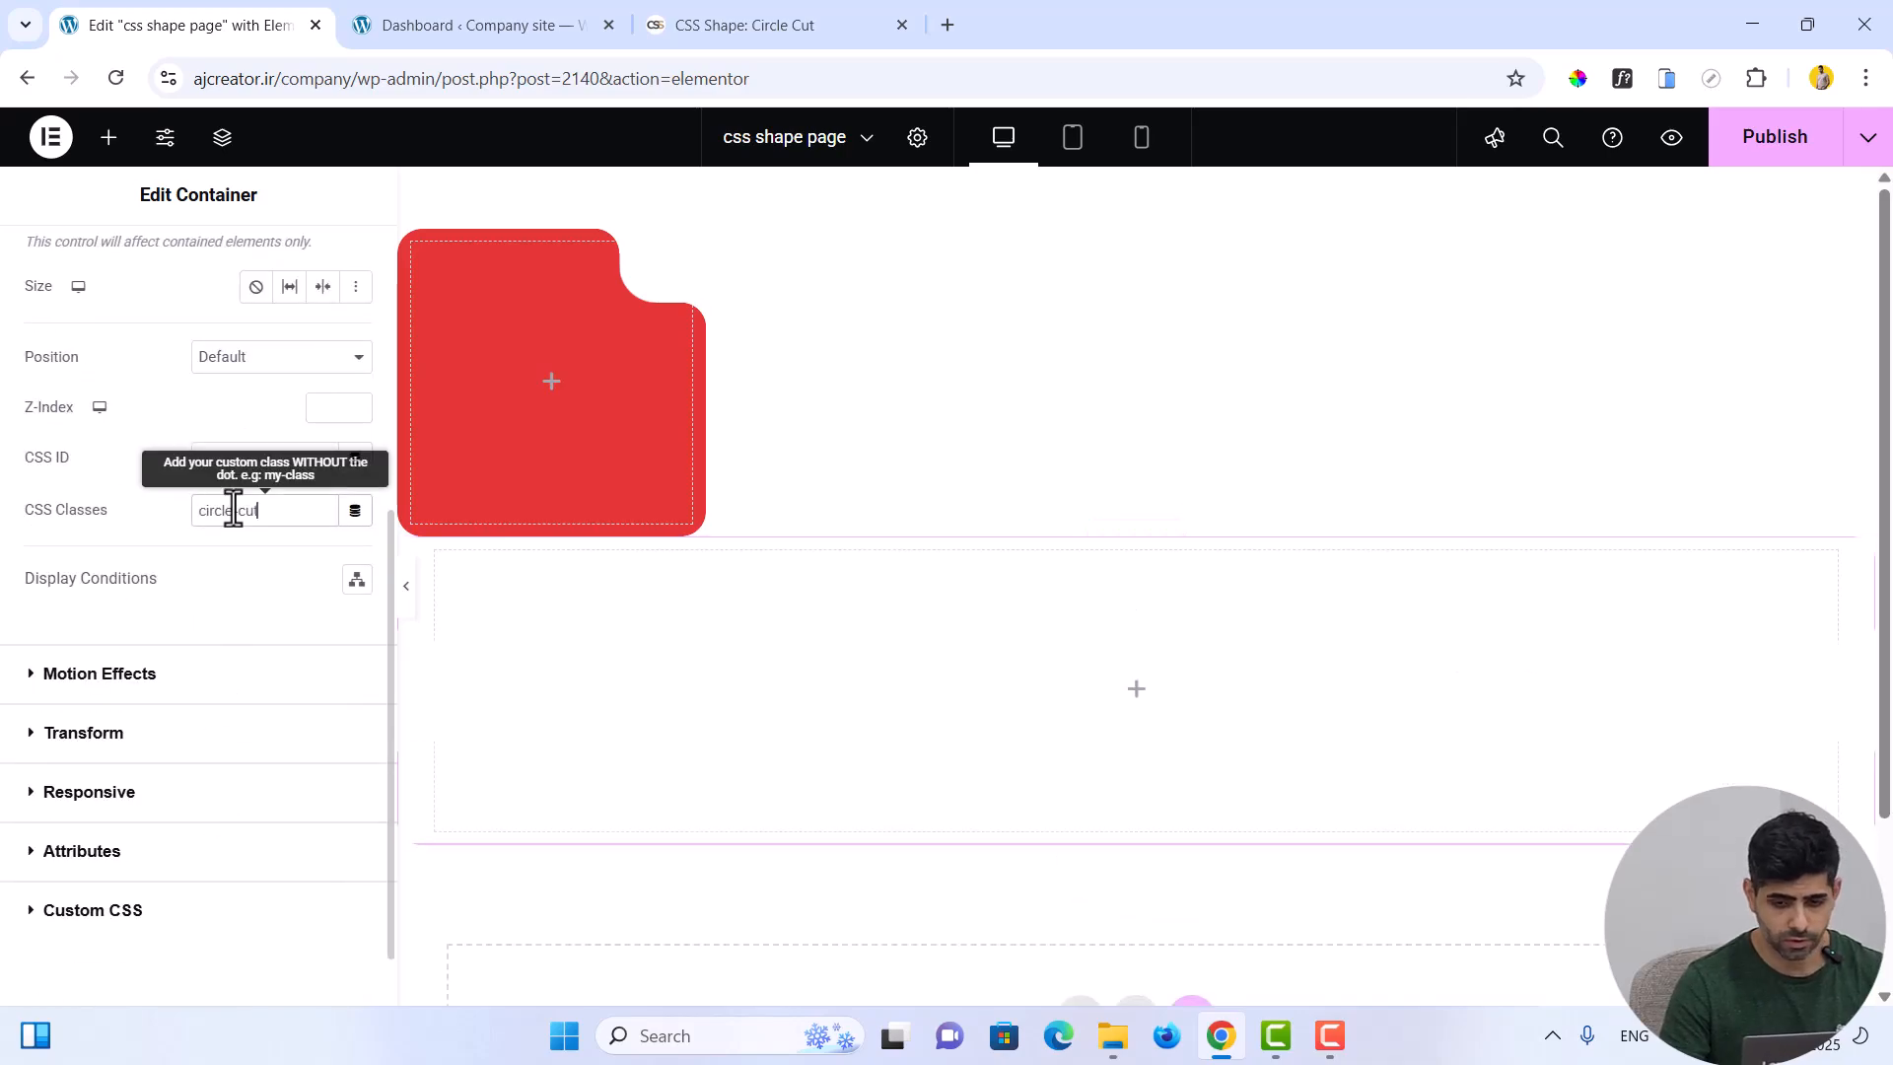
Give the circle-cut container a classic background with the solid green color #8BDF40
scroll(227, 387, "up", 5)
left_click(190, 264)
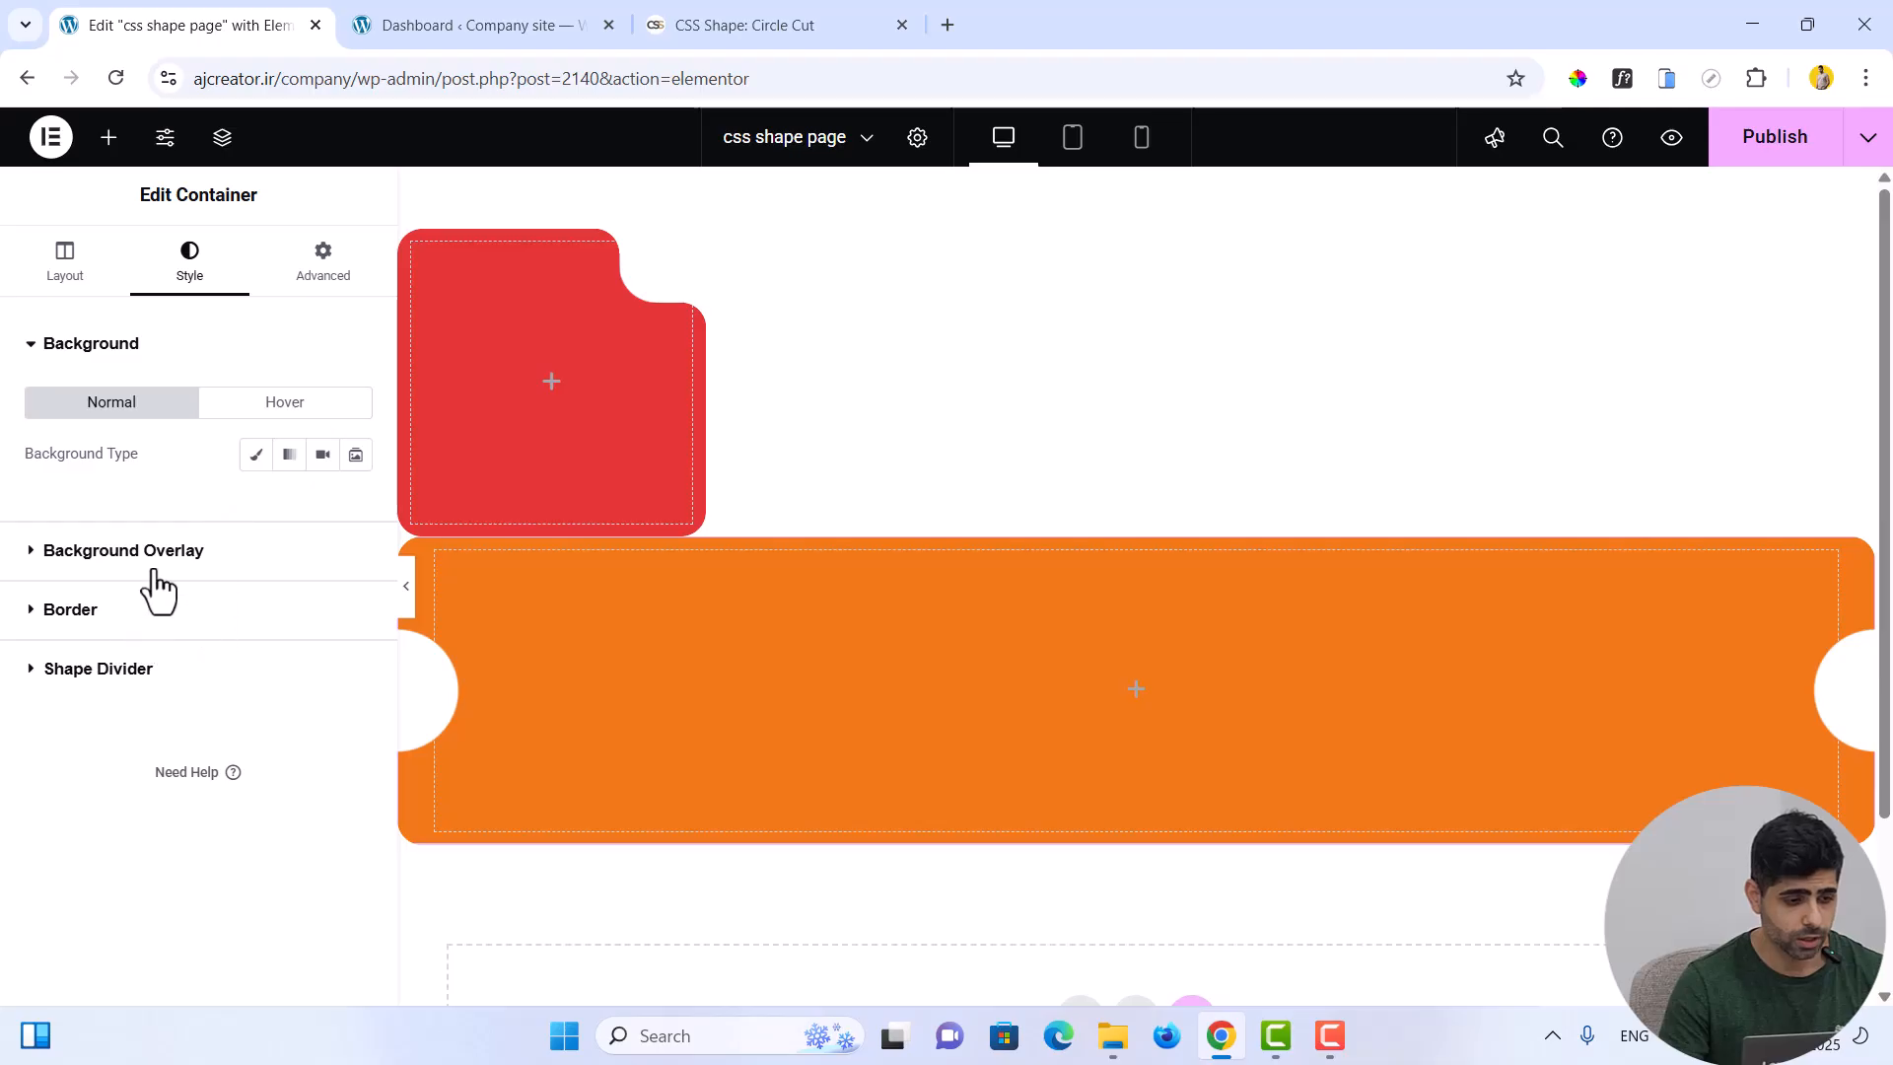
left_click(257, 455)
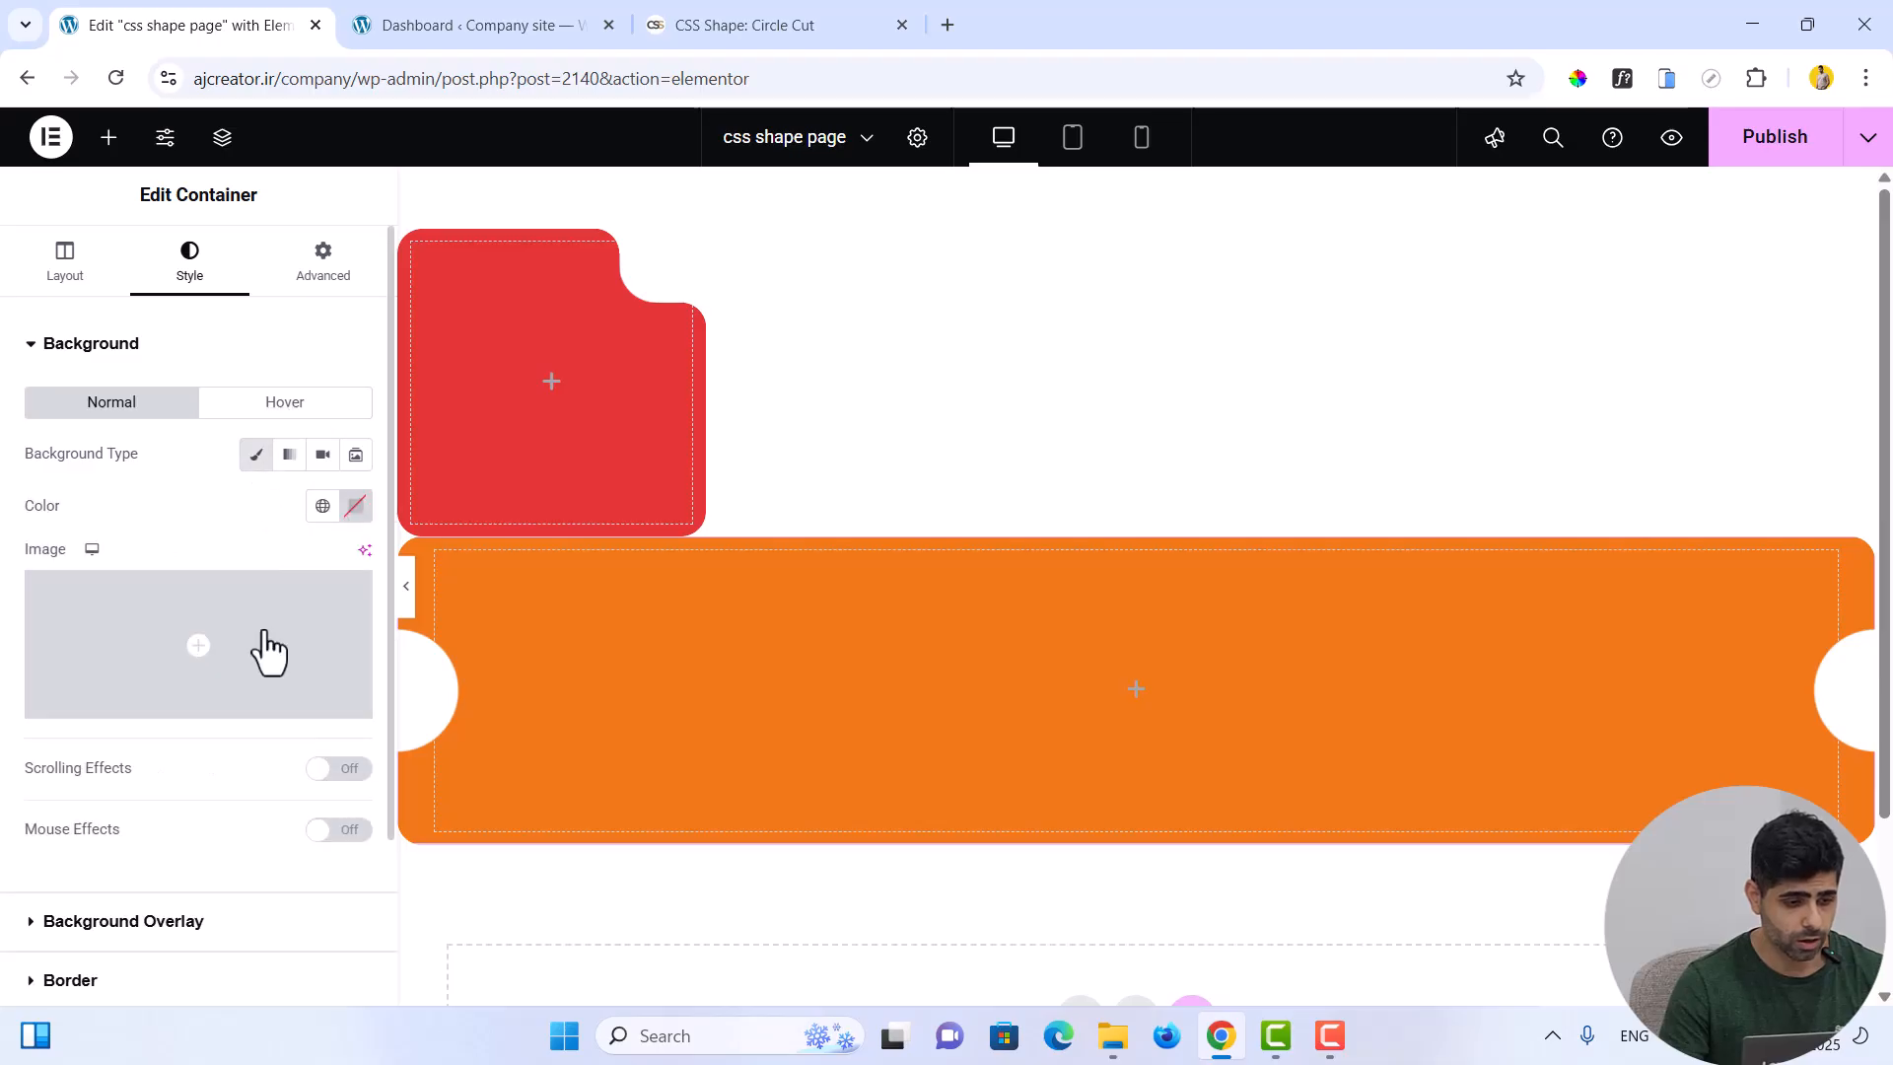
left_click(354, 507)
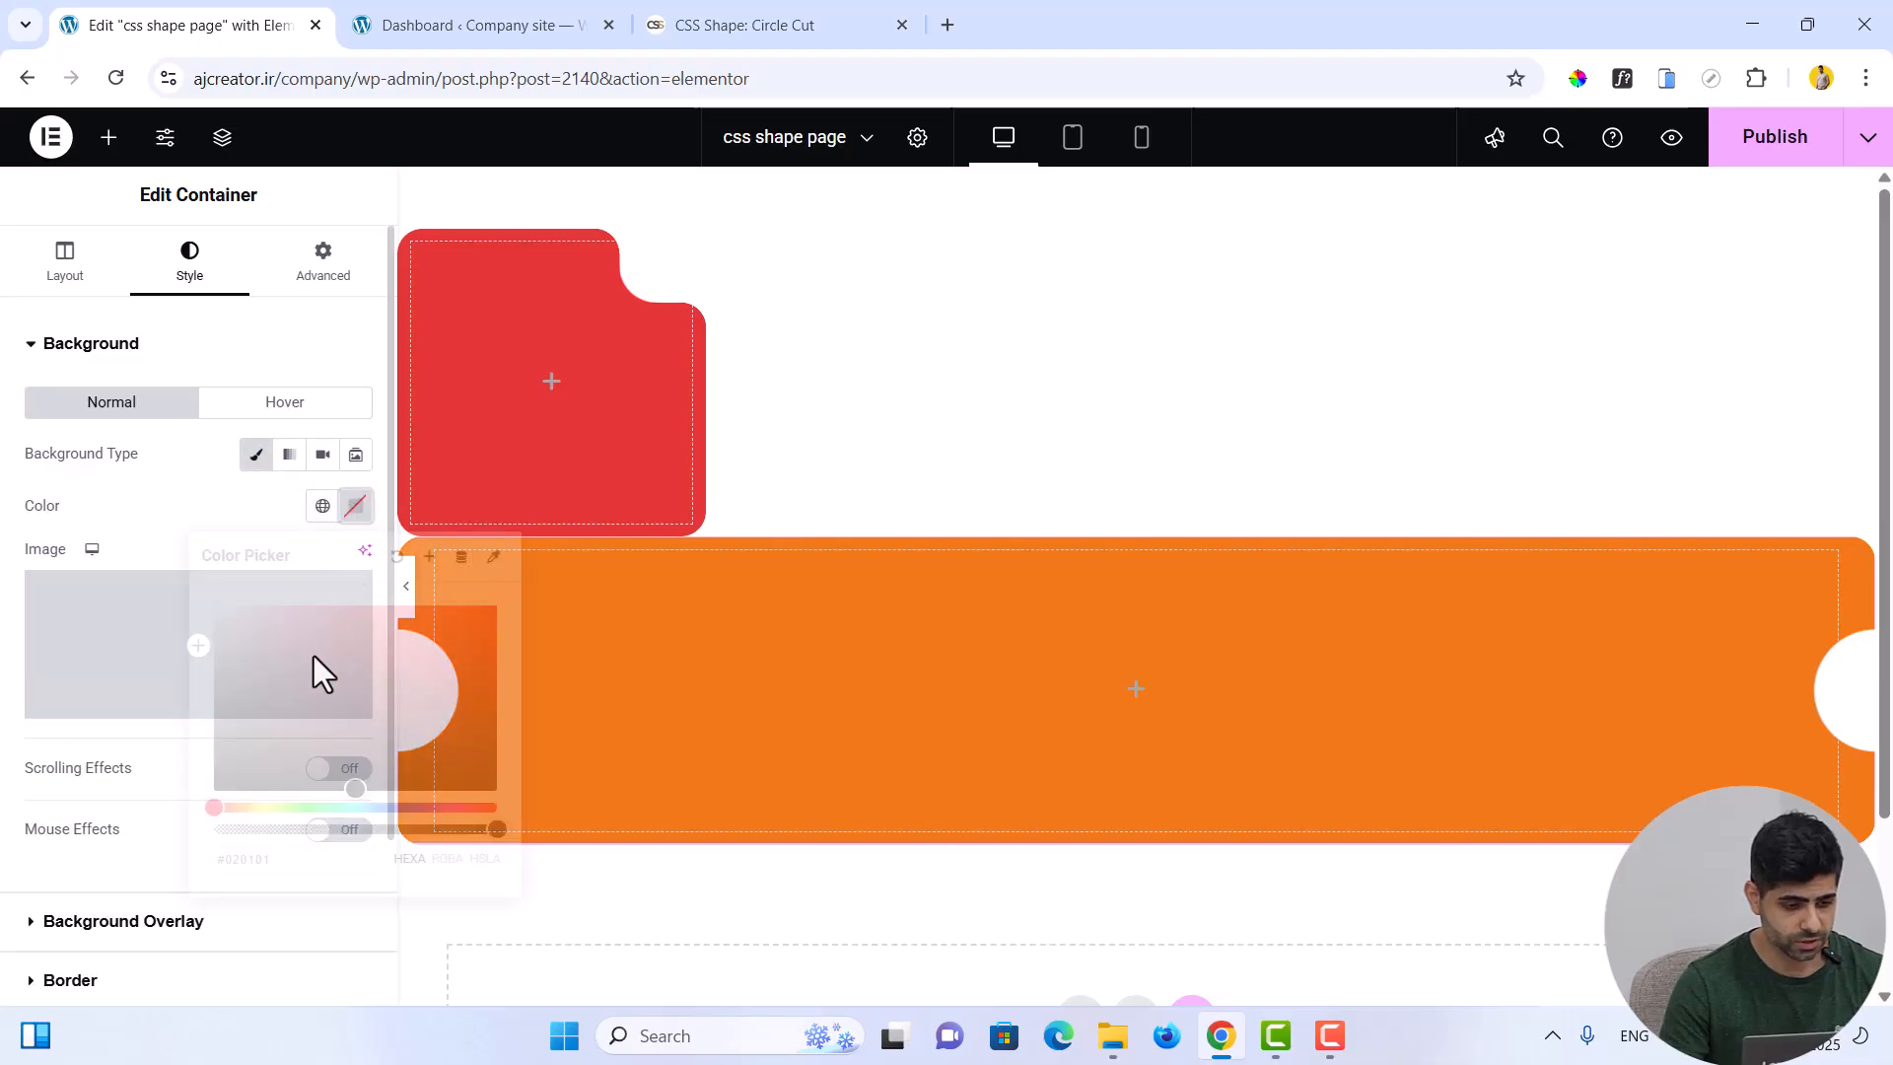
left_click(294, 805)
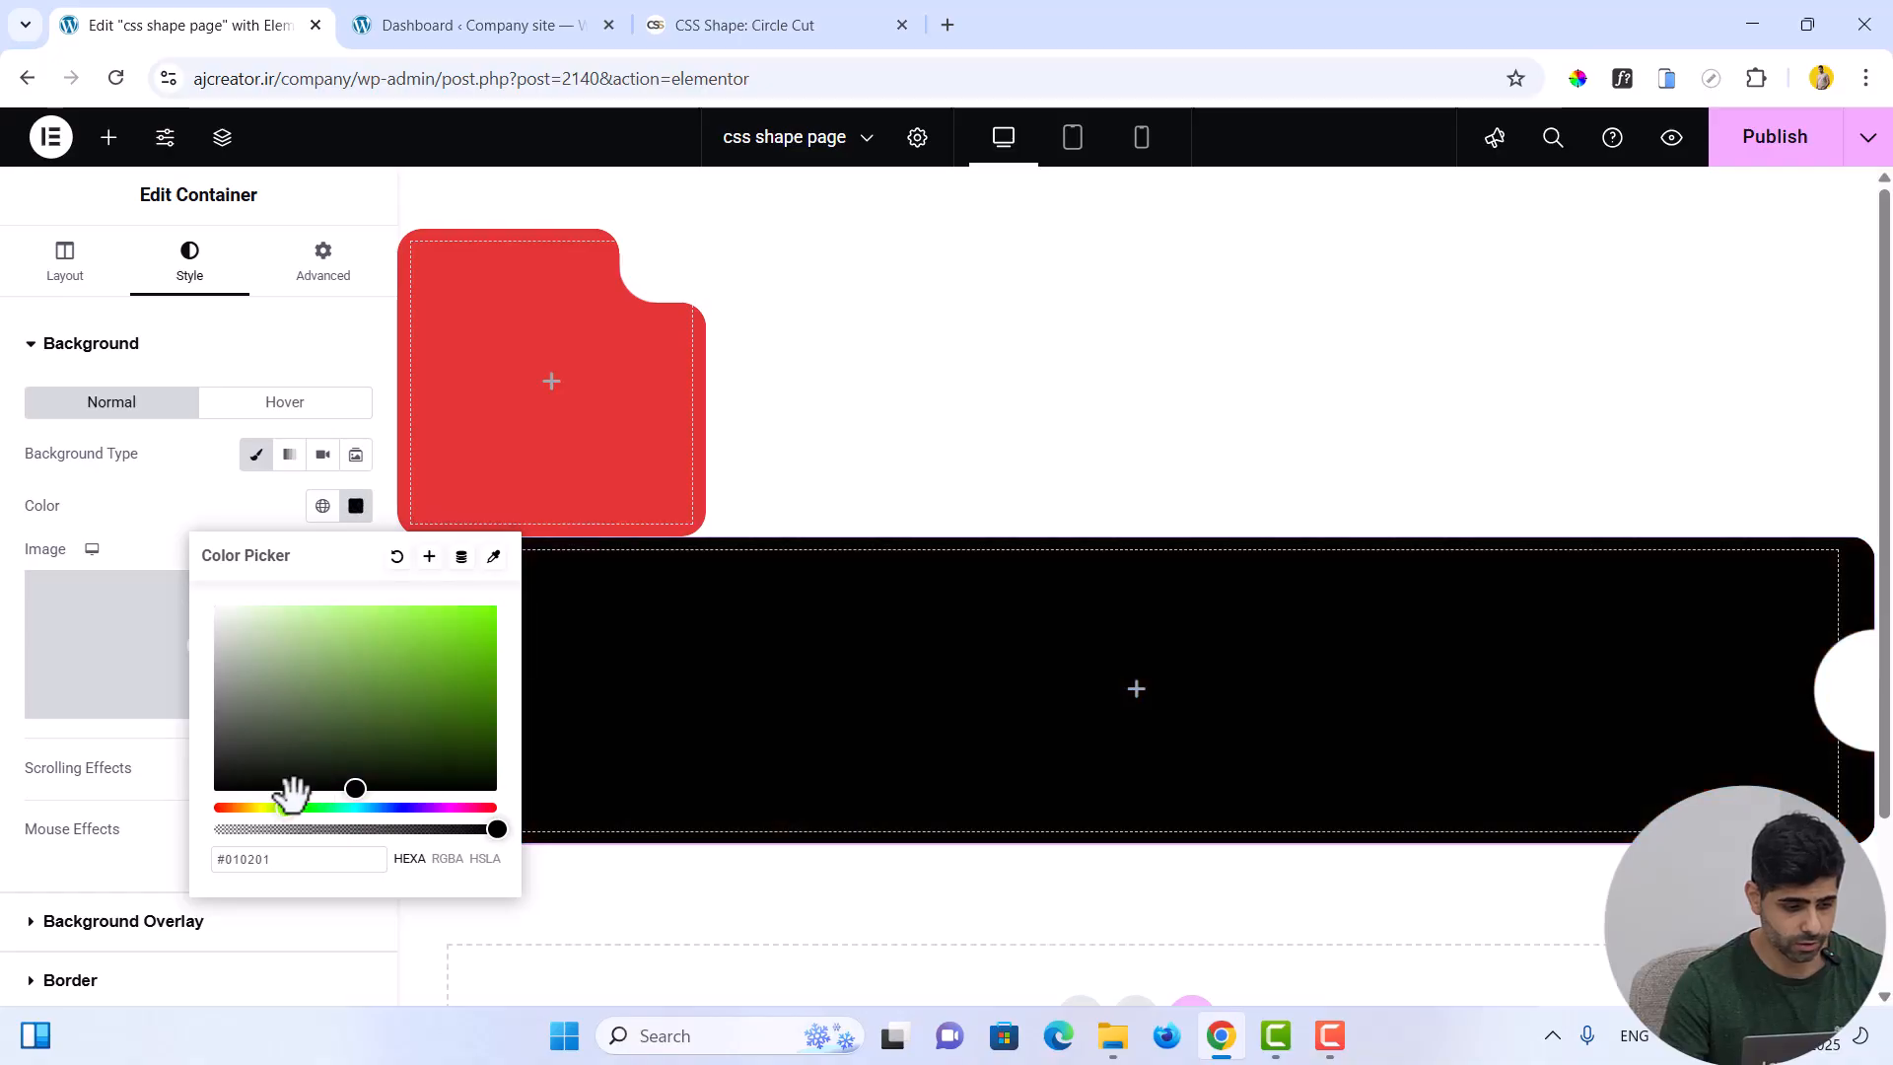
left_click_drag(338, 717, 416, 630)
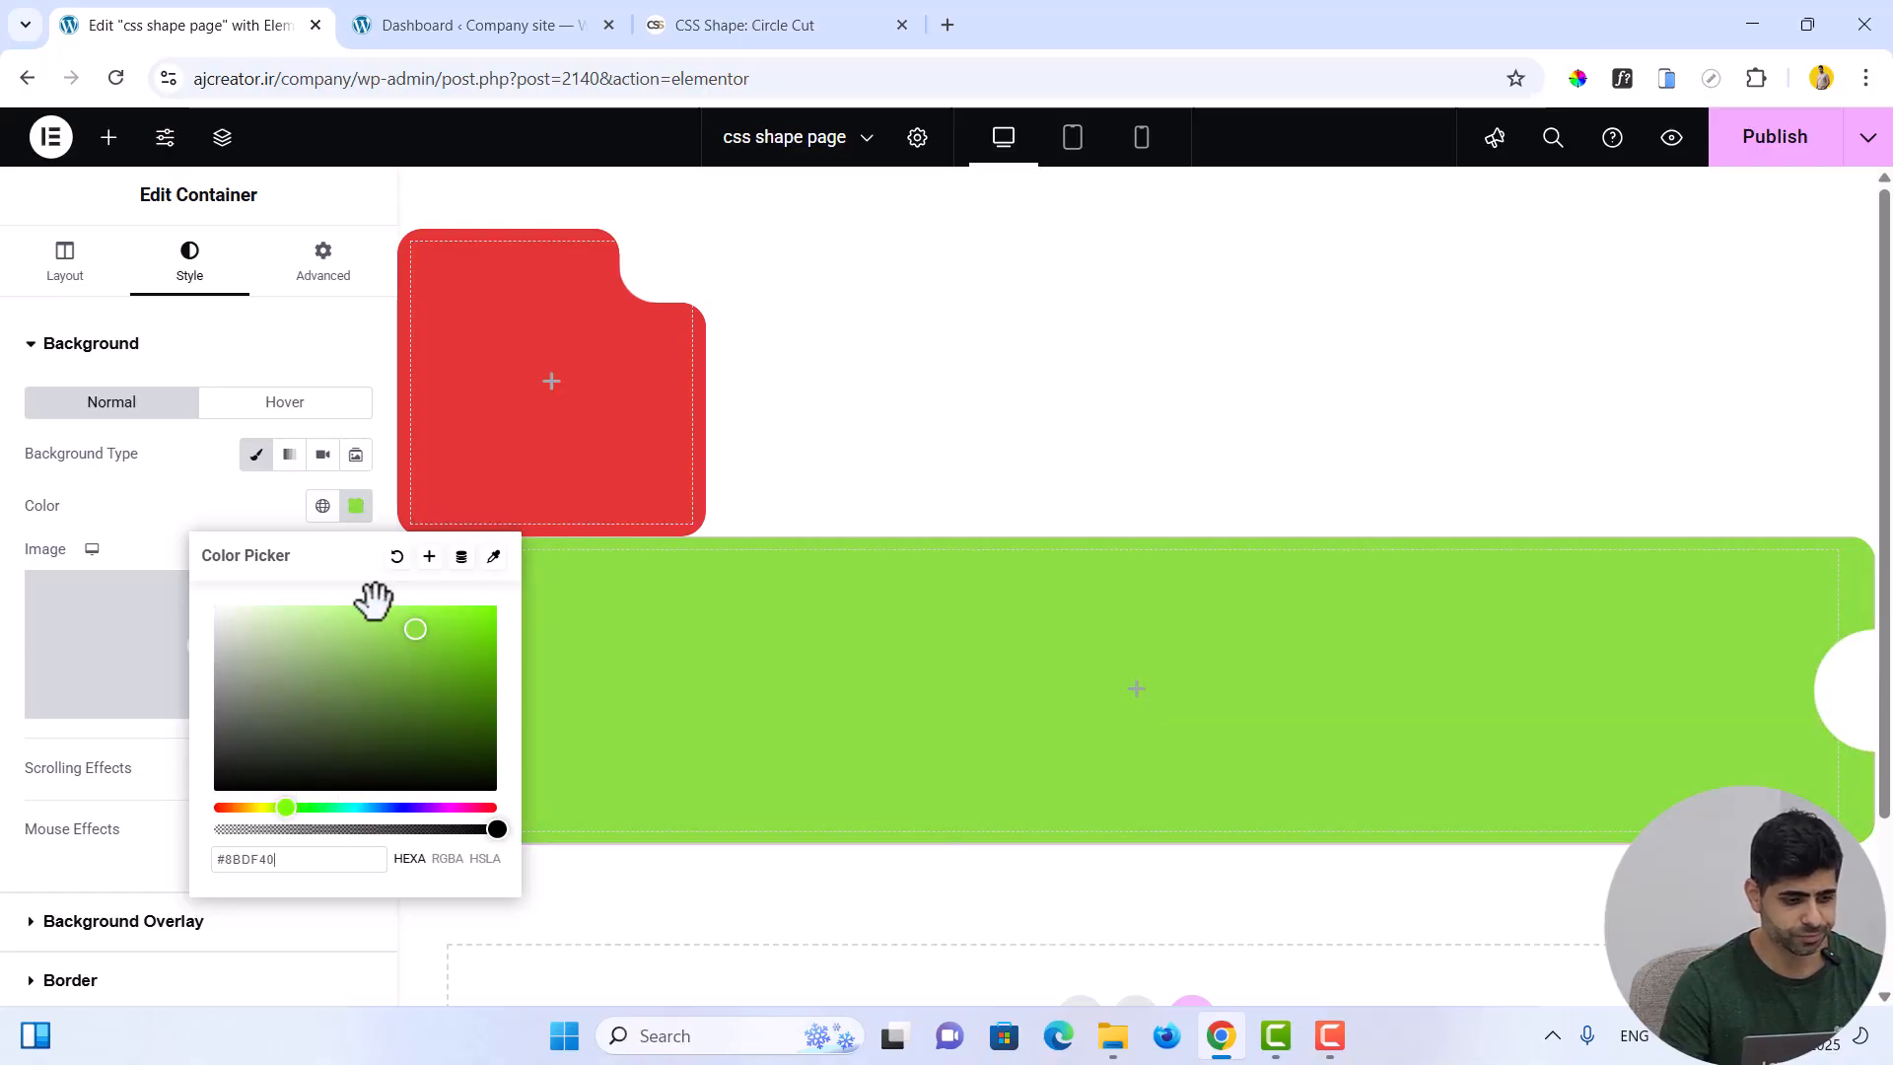
left_click(186, 523)
Return to the css-shape.com shape collection and open the Ribbon shapes page
left_click(773, 18)
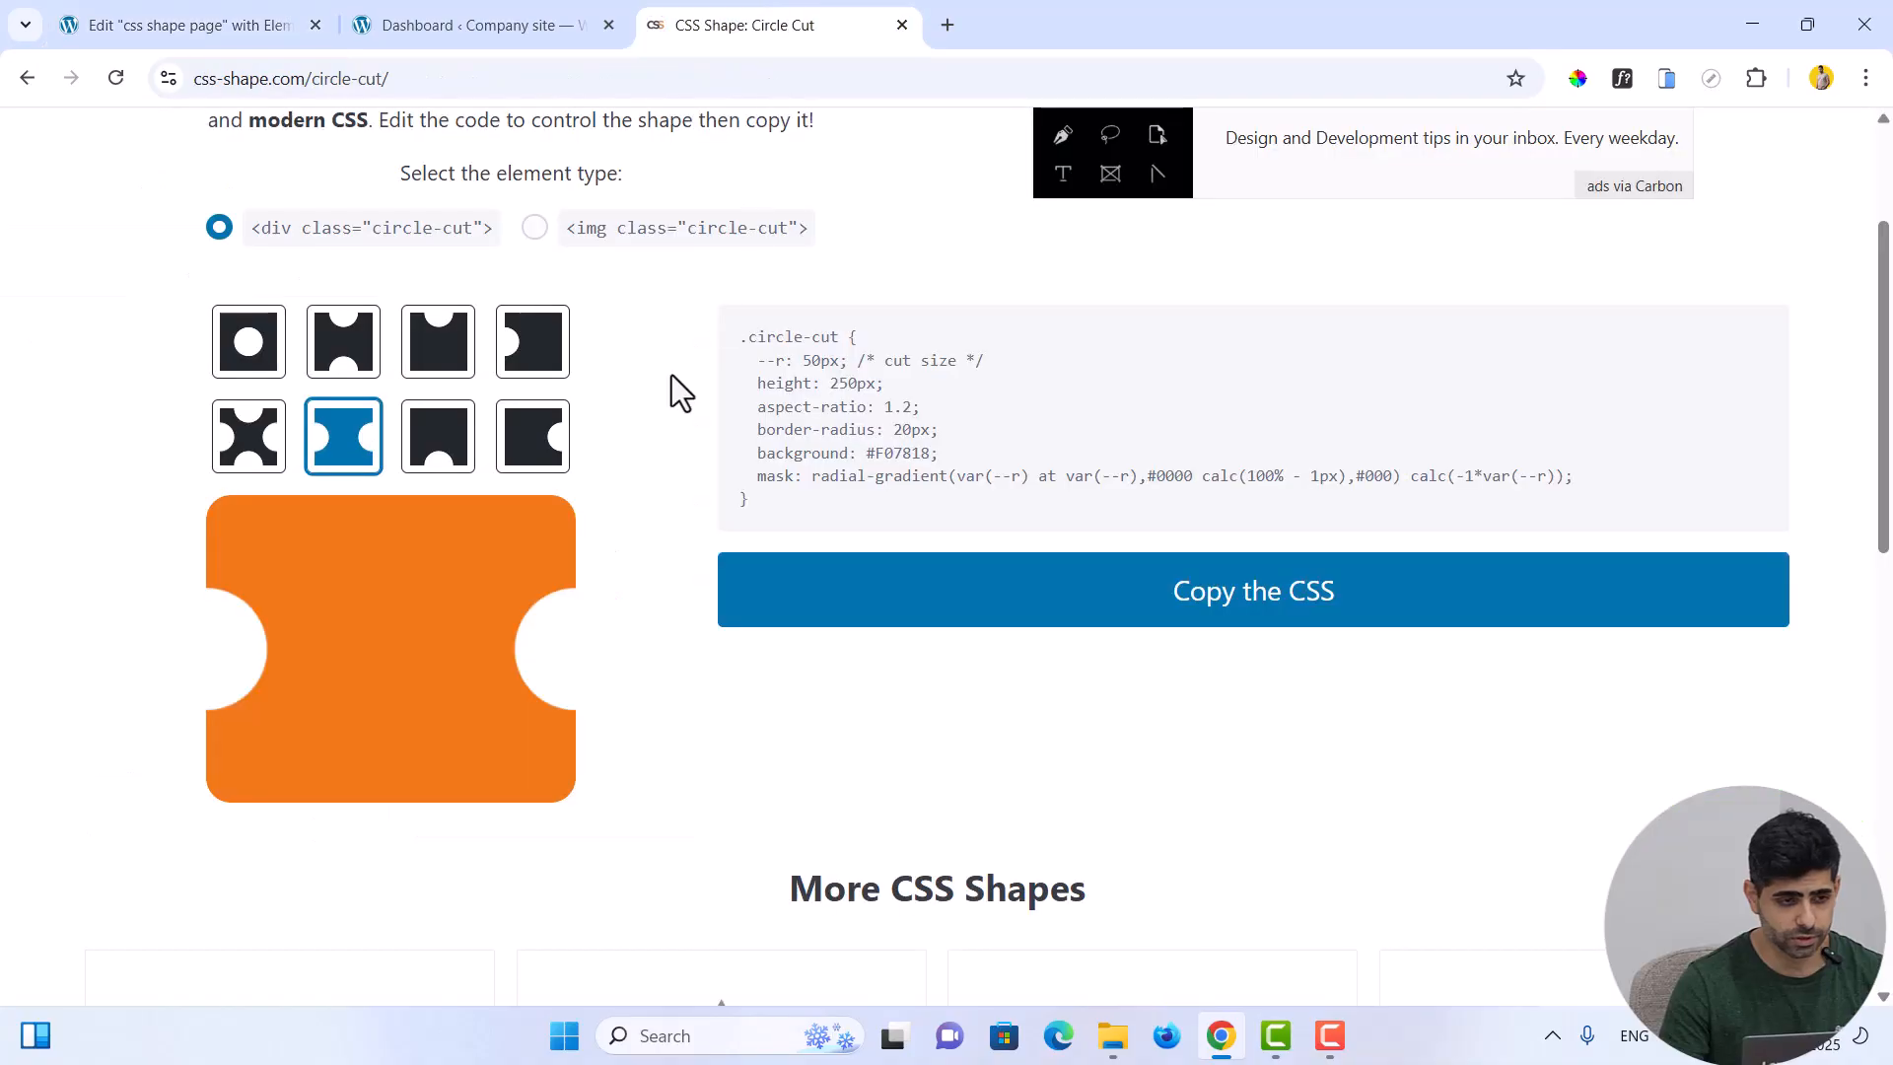
left_click(28, 78)
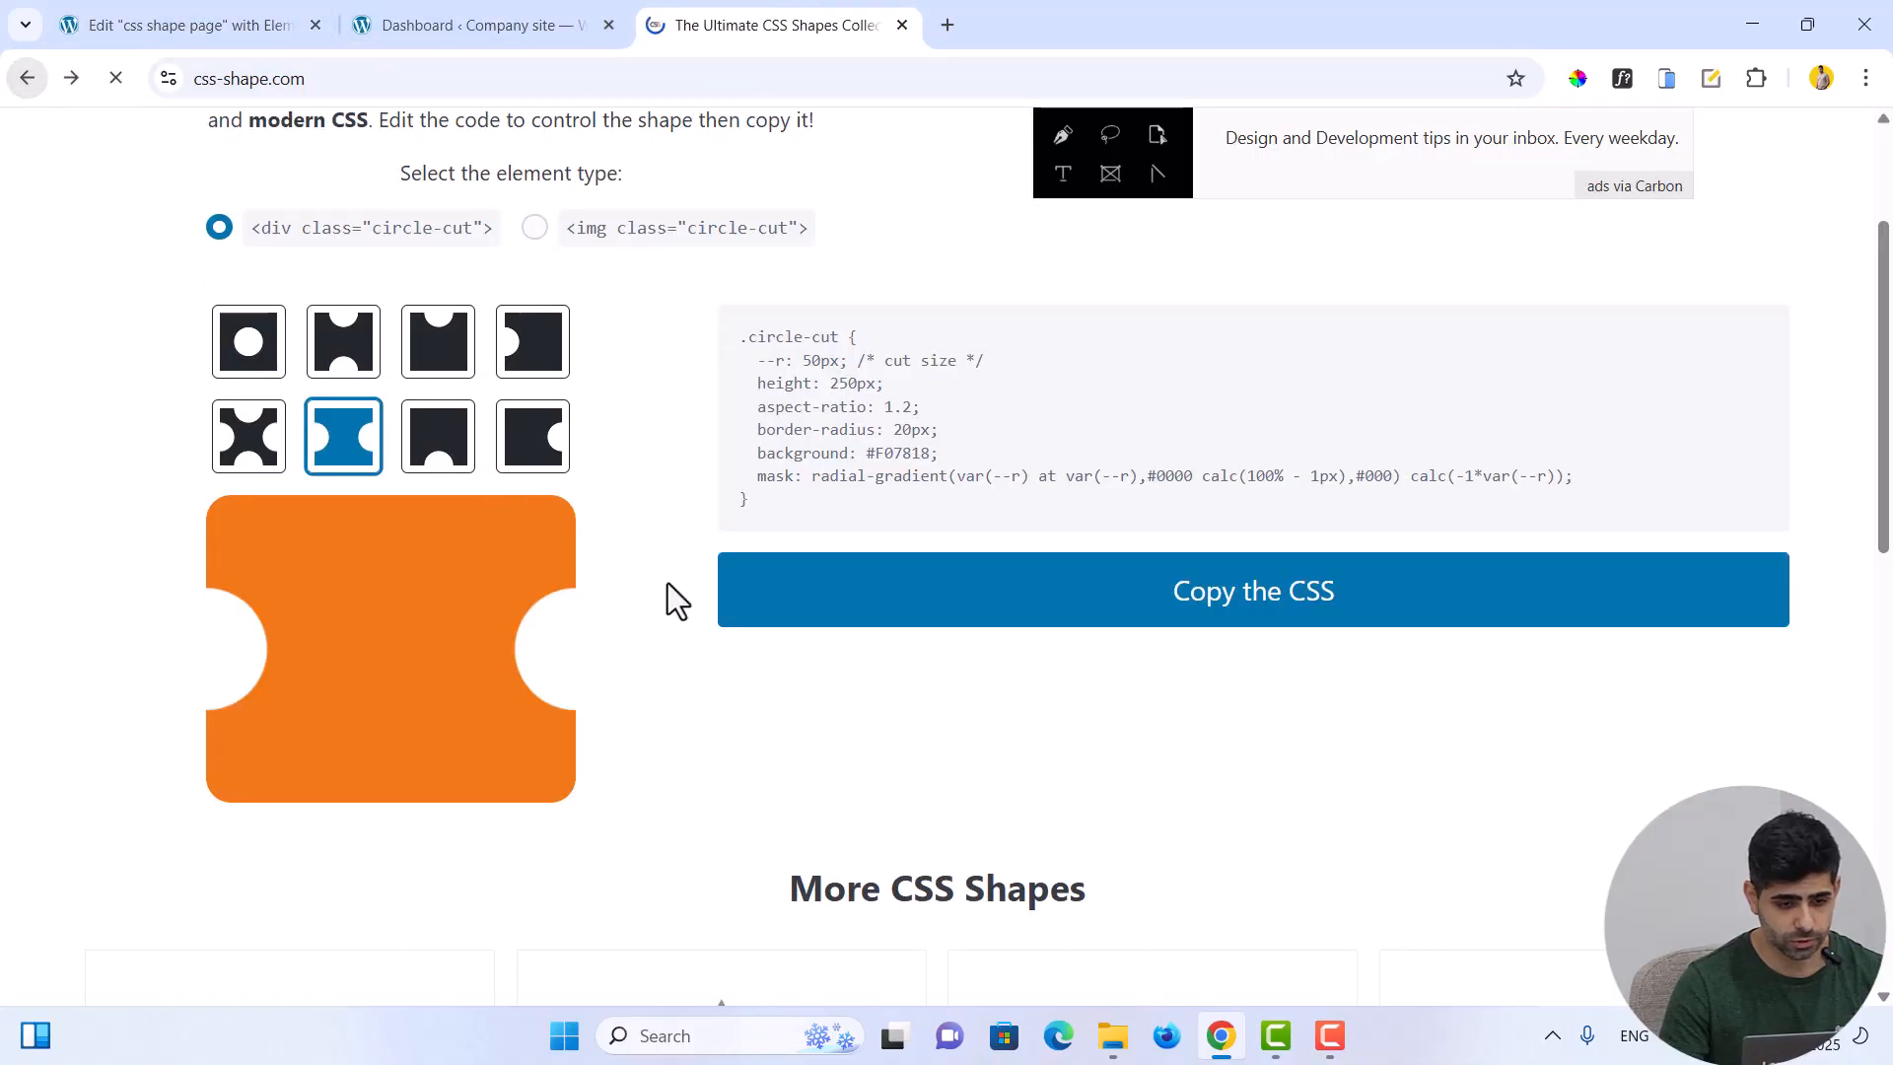
scroll(666, 585, "down", 5)
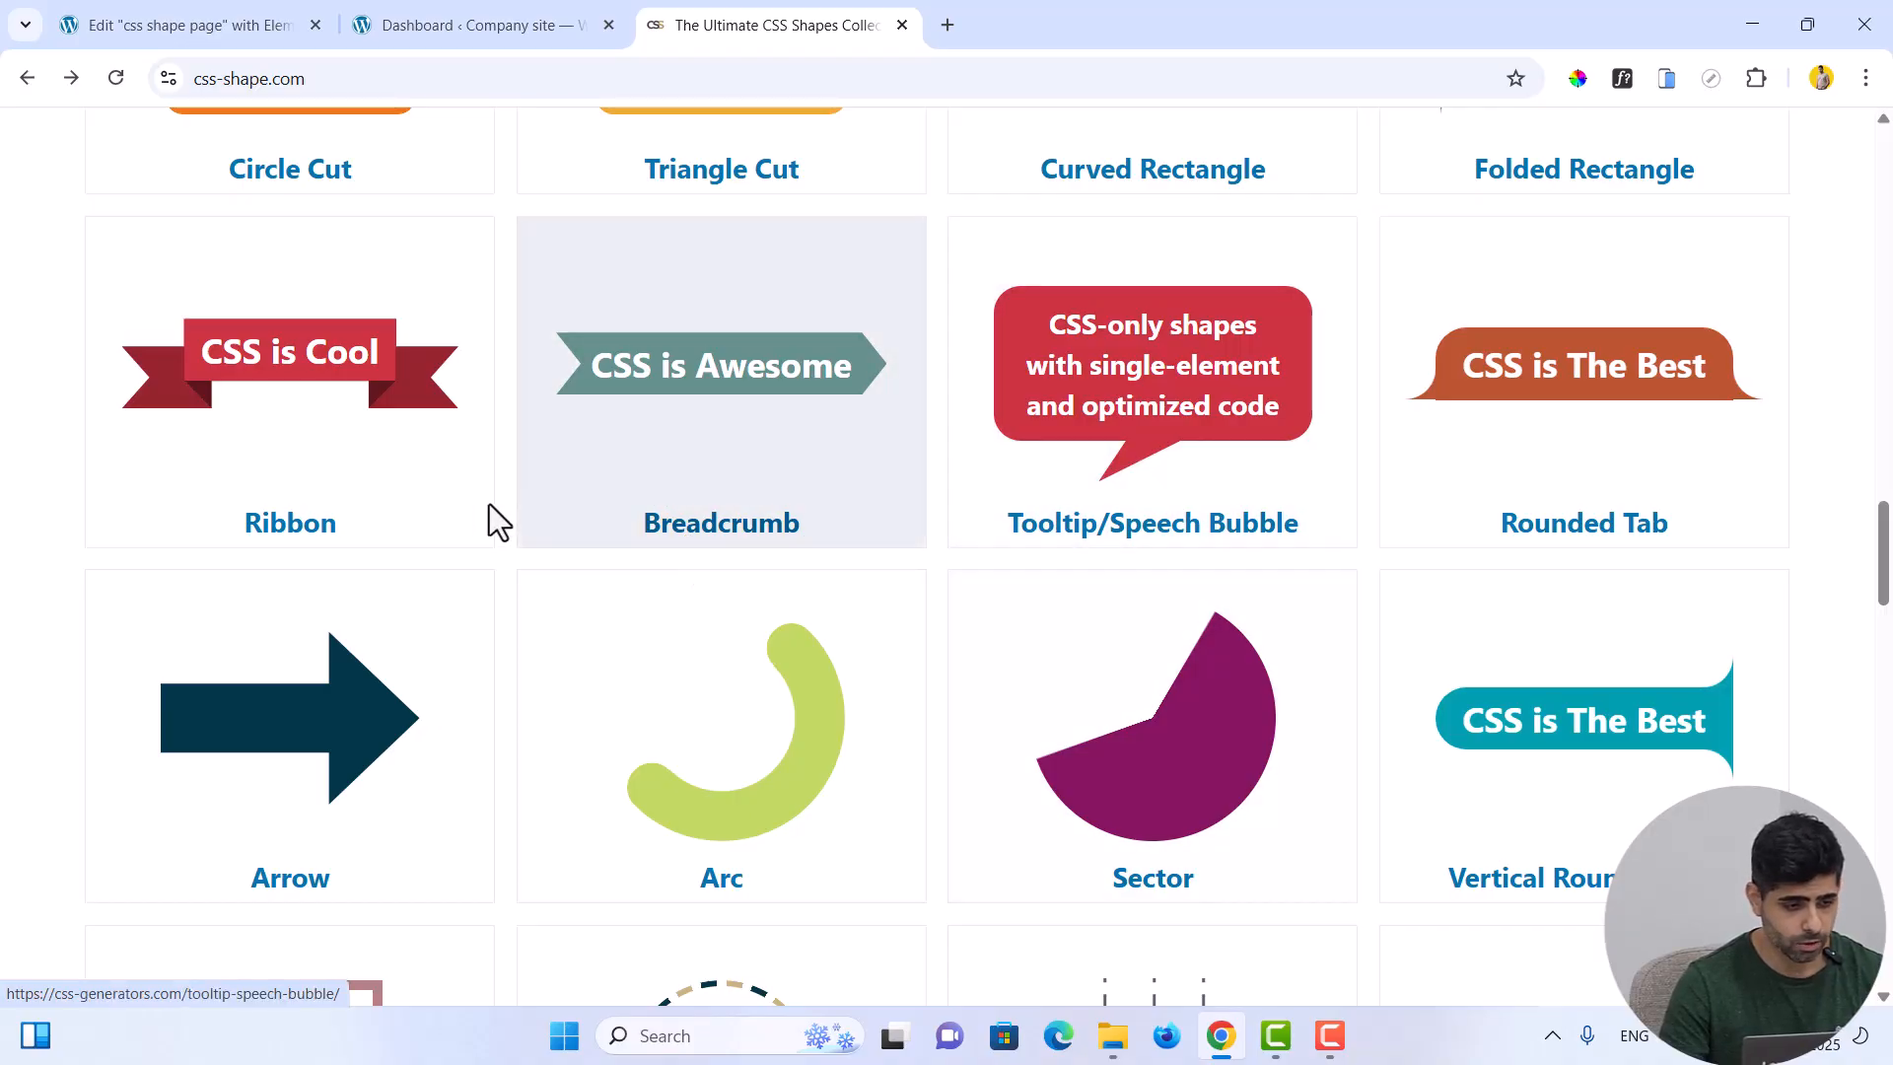
scroll(296, 522, "down", 3)
scroll(296, 433, "up", 3)
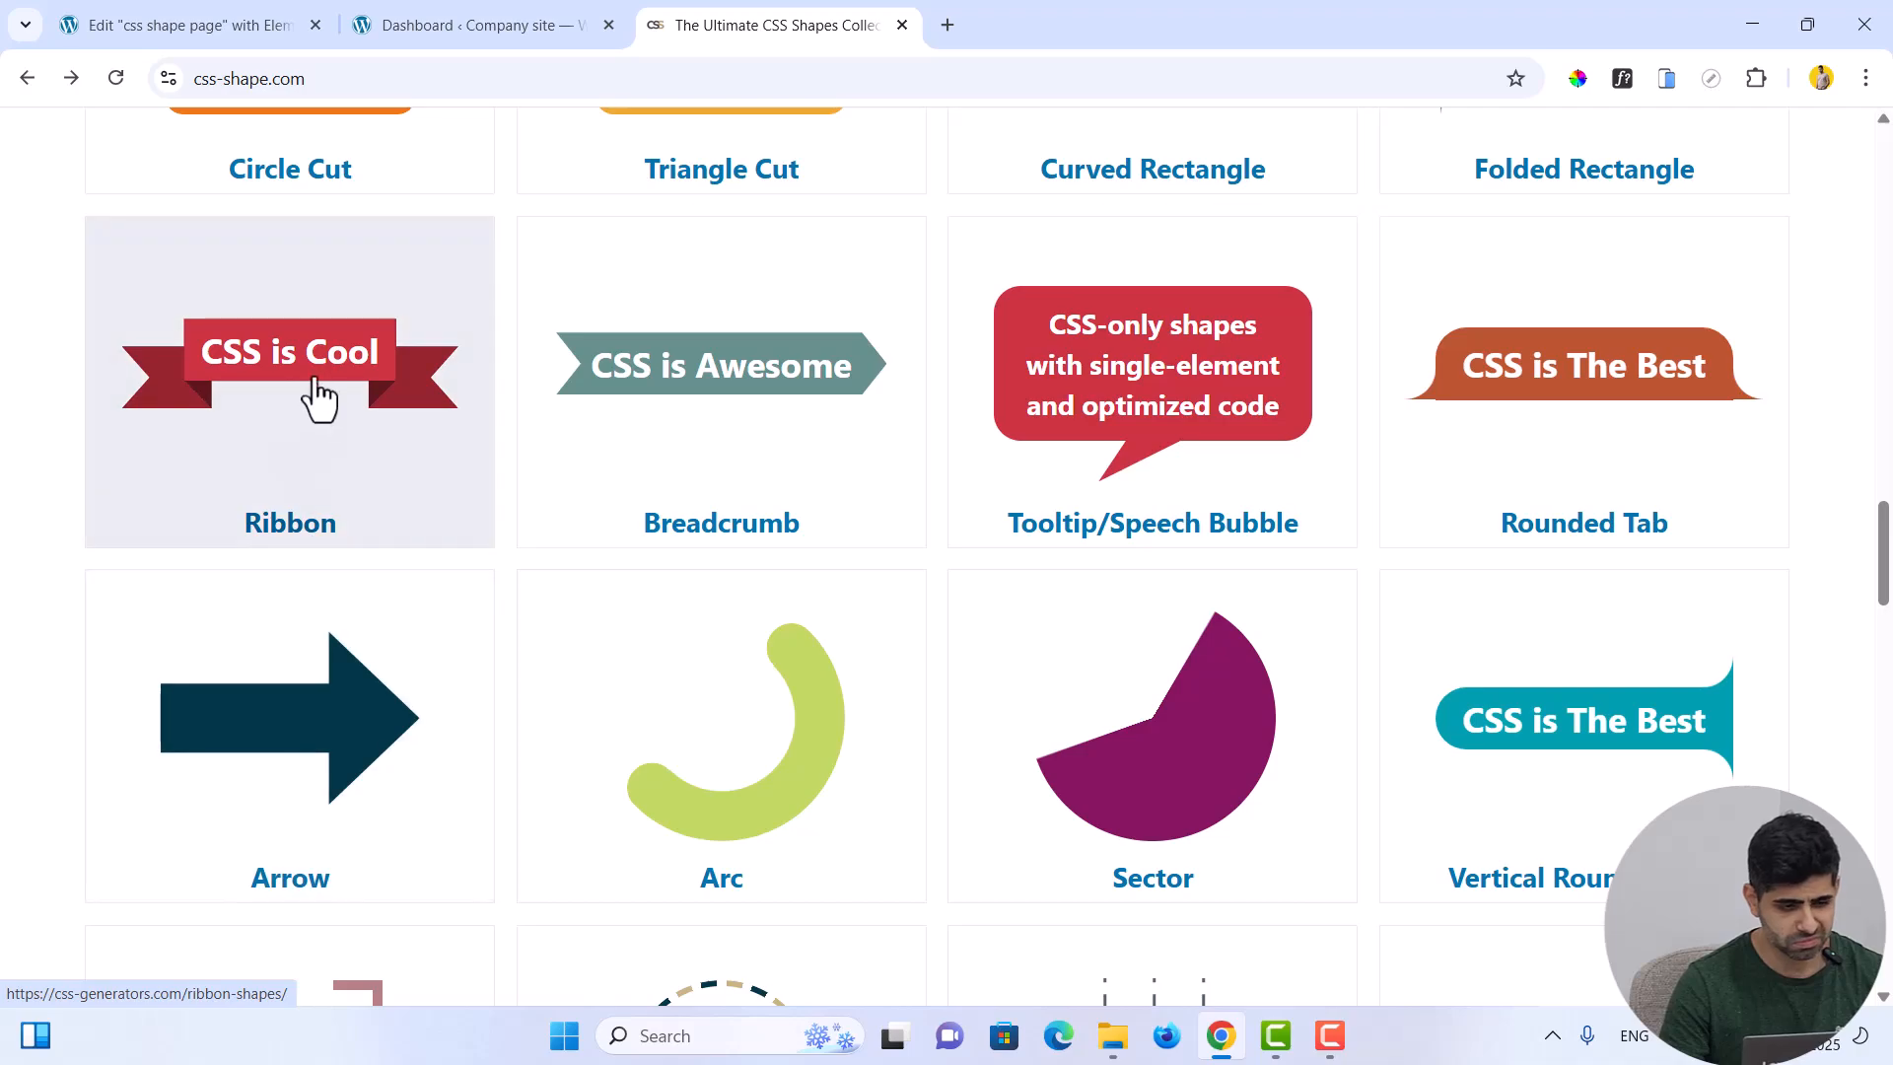
left_click(317, 392)
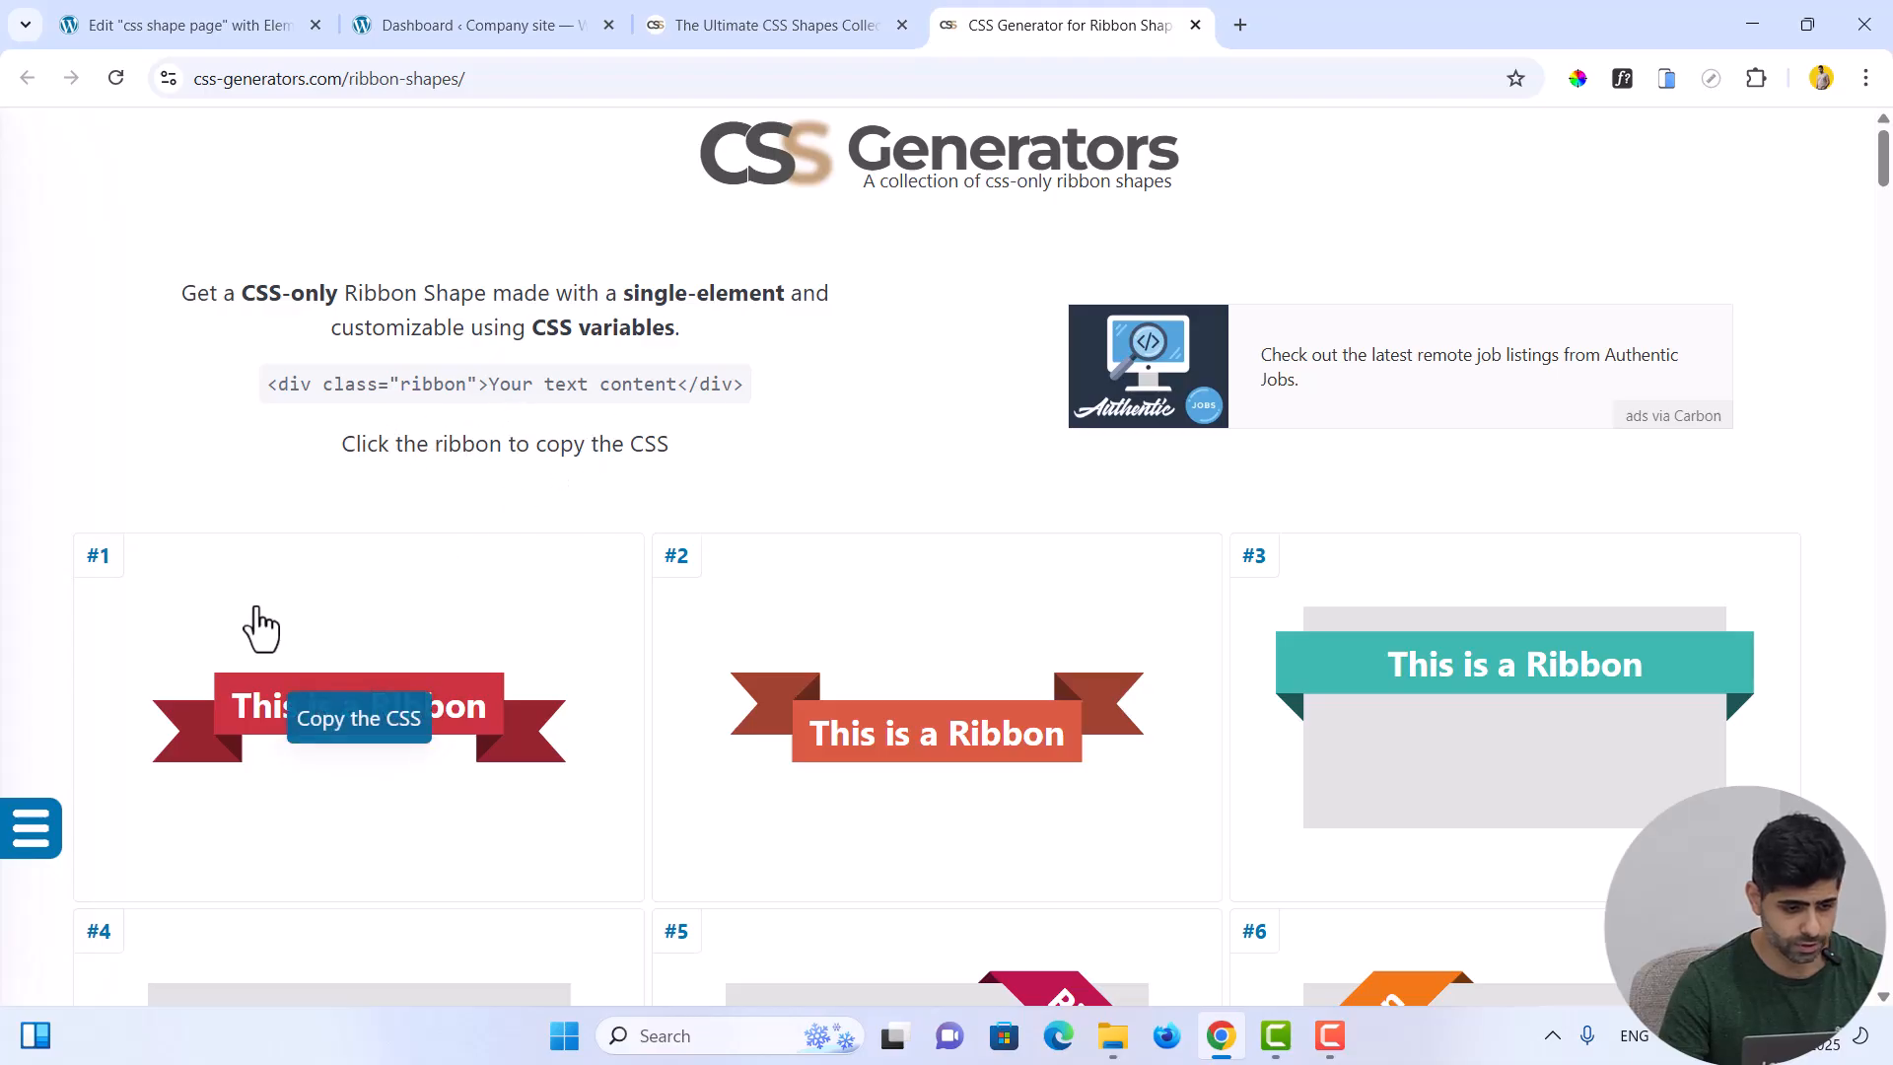
Copy the CSS of ribbon #3 from the ribbon shapes collection
scroll(820, 659, "down", 3)
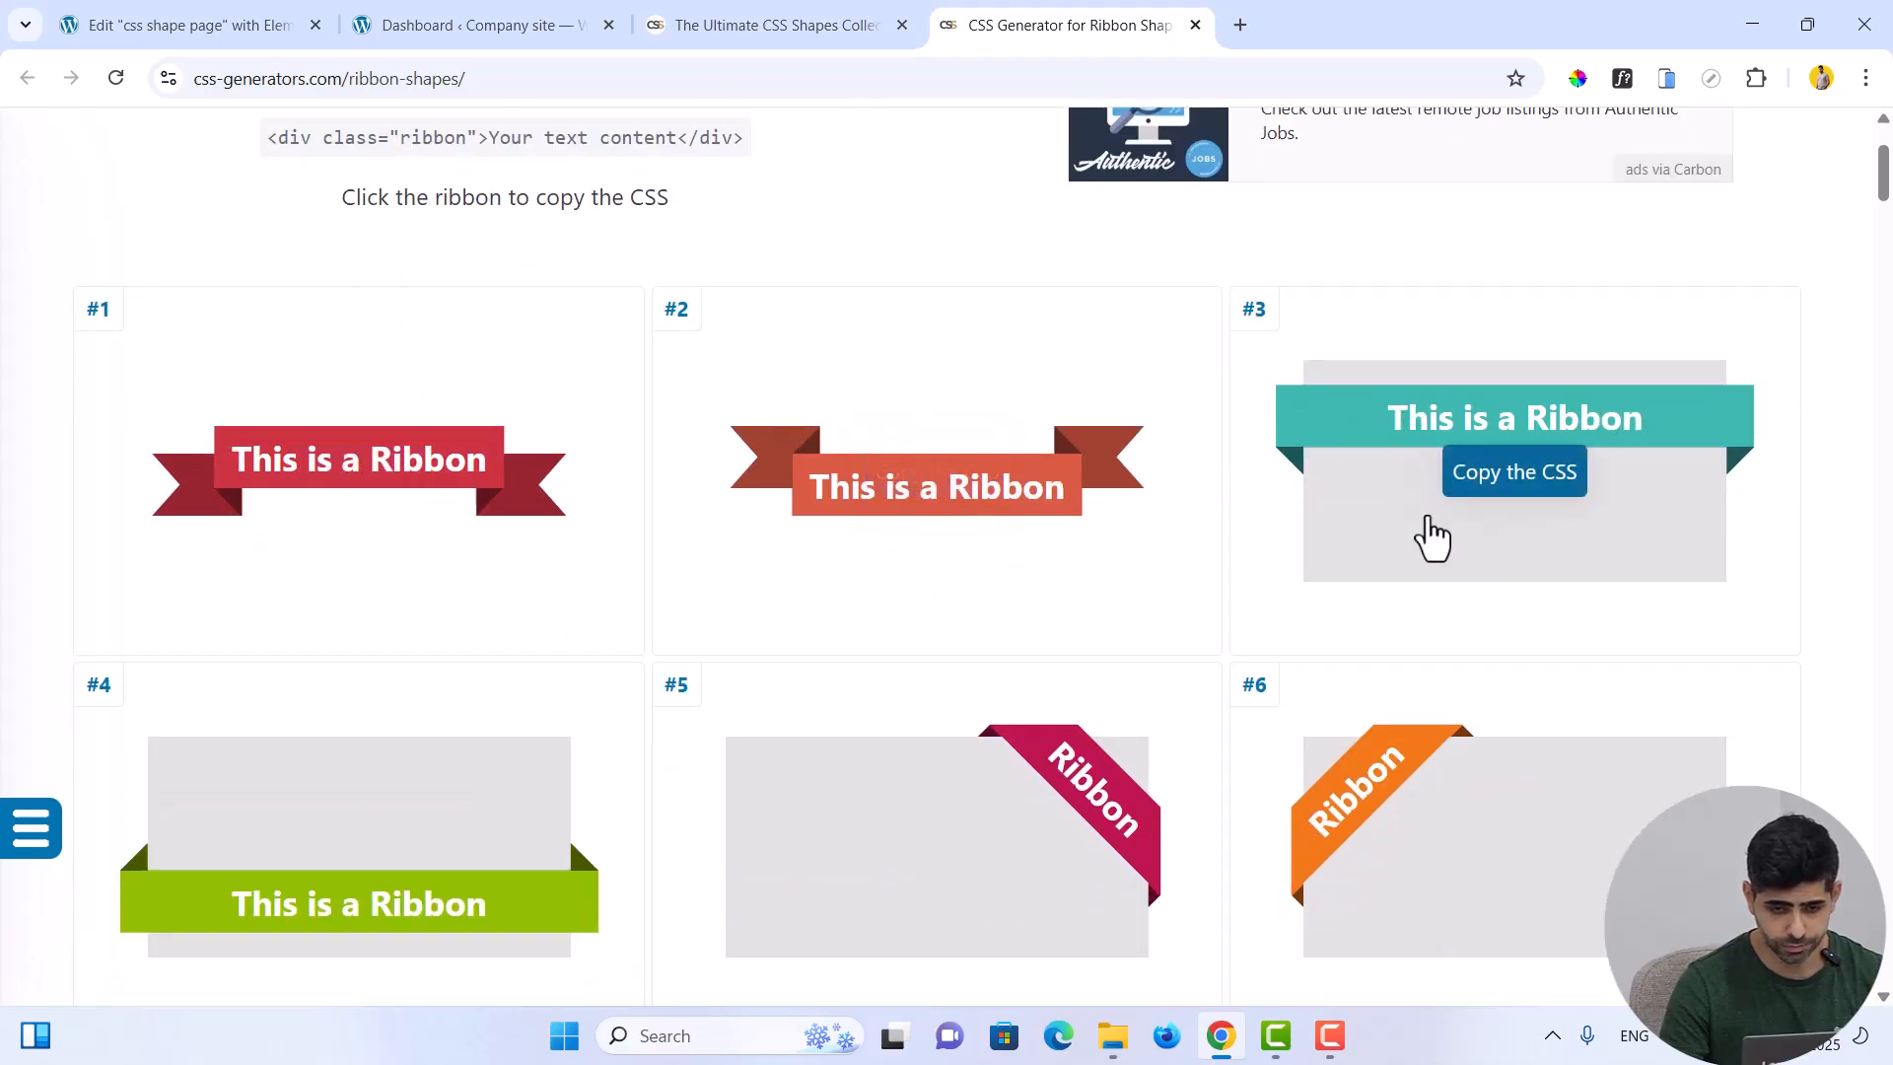
scroll(1400, 581, "down", 1)
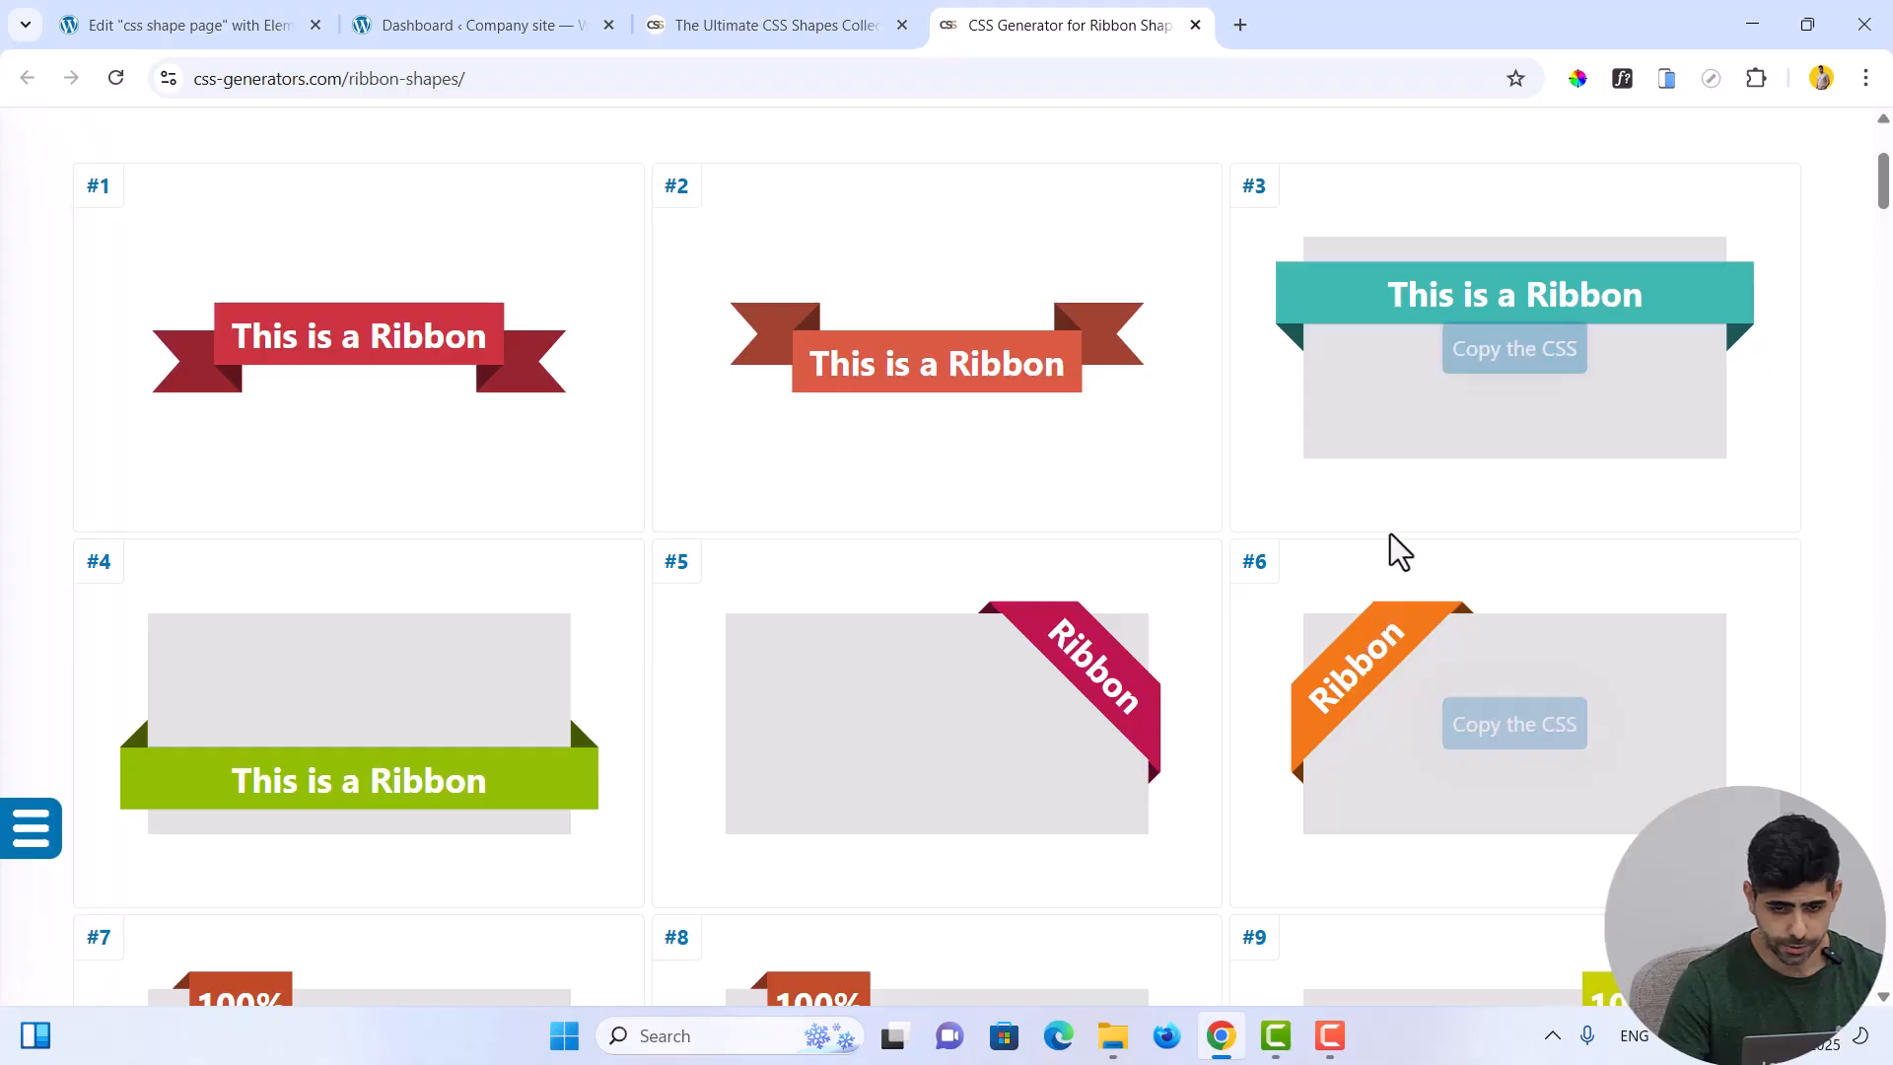
scroll(1394, 549, "up", 1)
left_click(1485, 513)
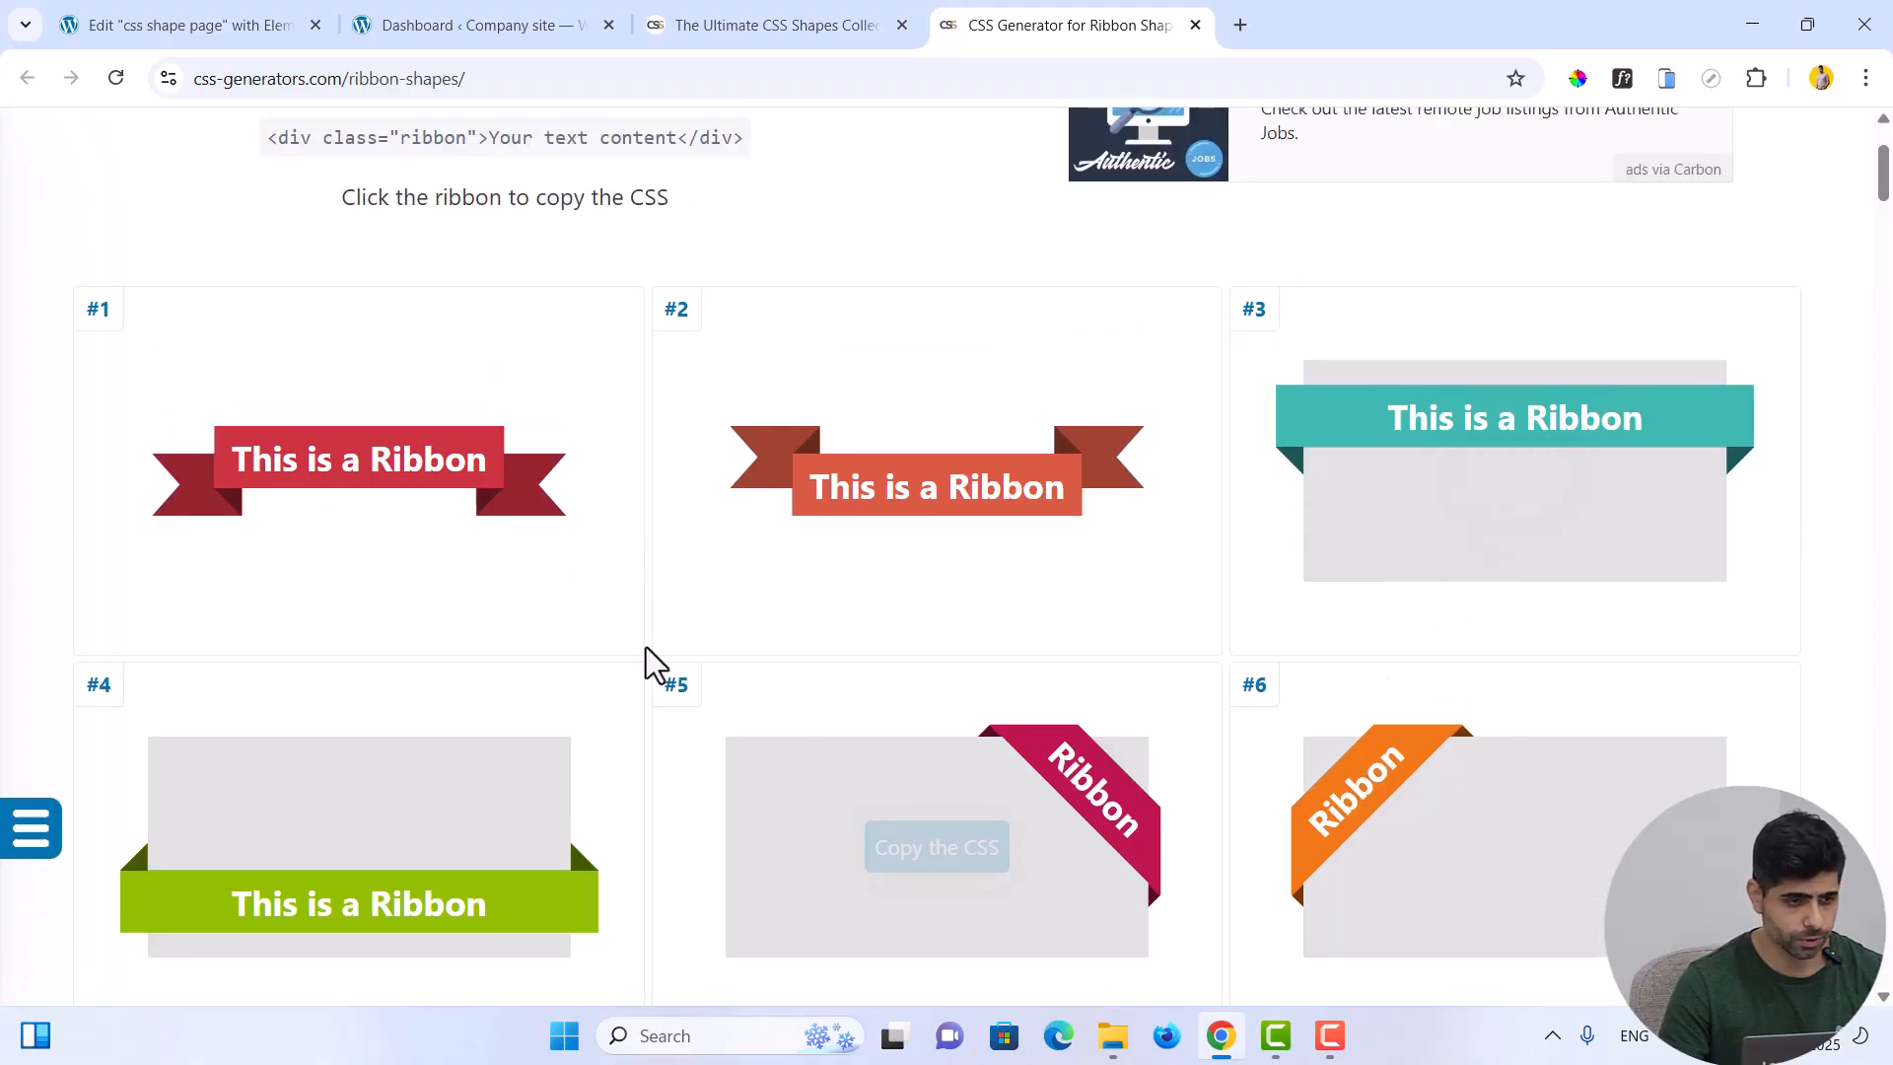
Return to the Elementor page and add a new single row-direction container below the green circle-cut container
left_click(195, 10)
scroll(739, 750, "down", 2)
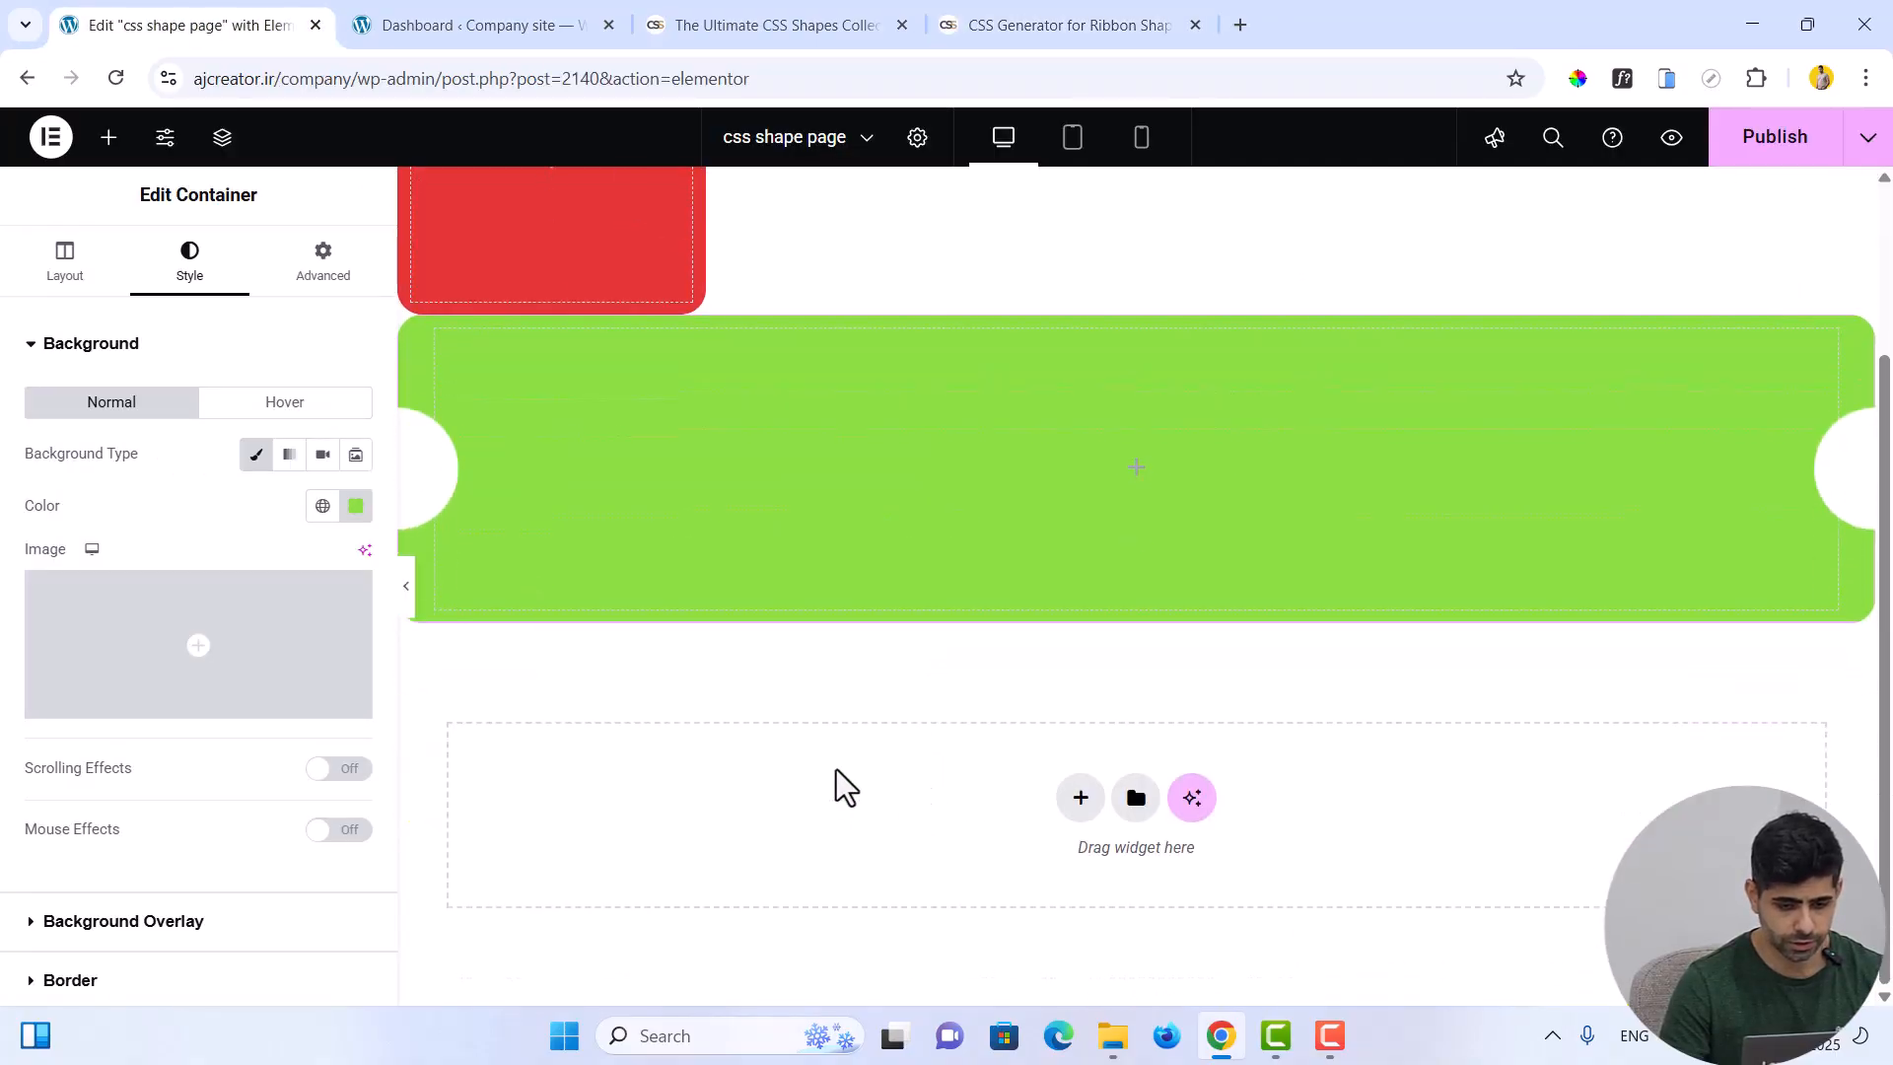
left_click(1065, 804)
left_click(1060, 875)
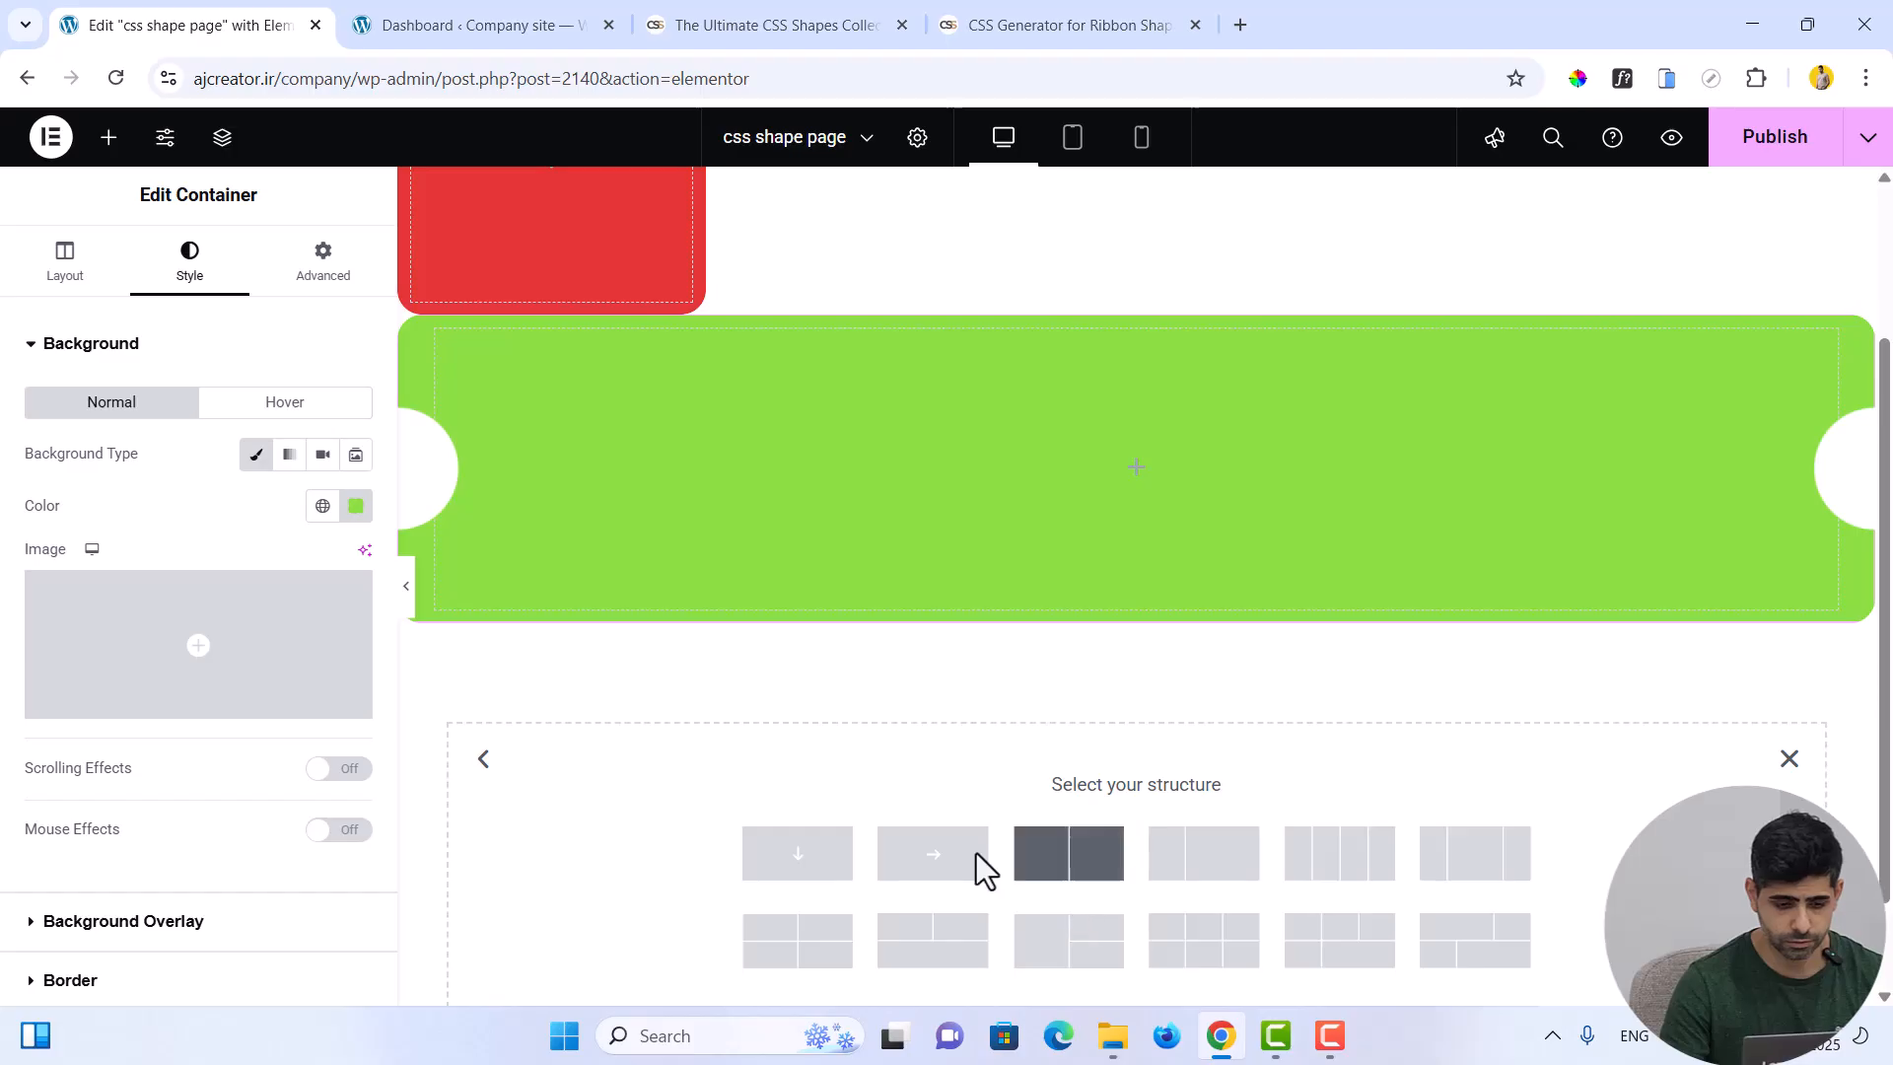
left_click(887, 872)
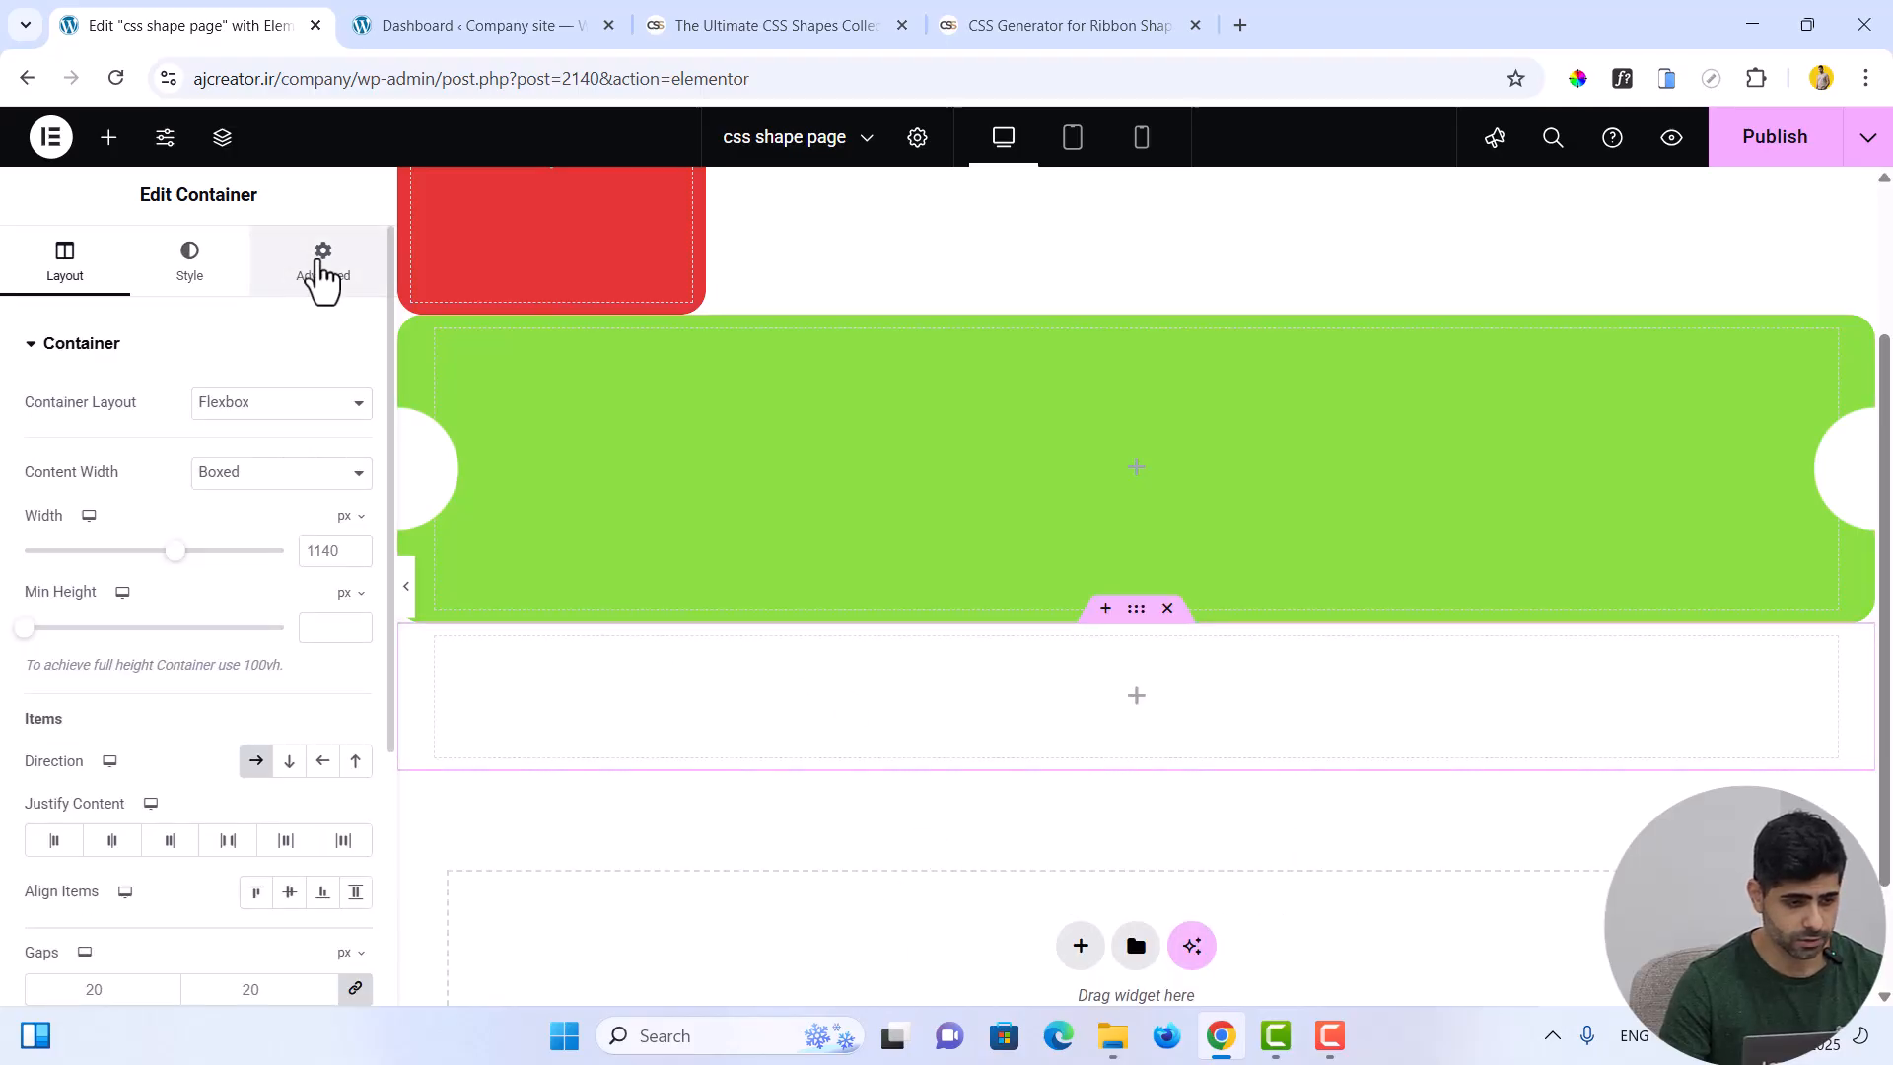
Set the new container's top margin to 50 px
left_click(320, 268)
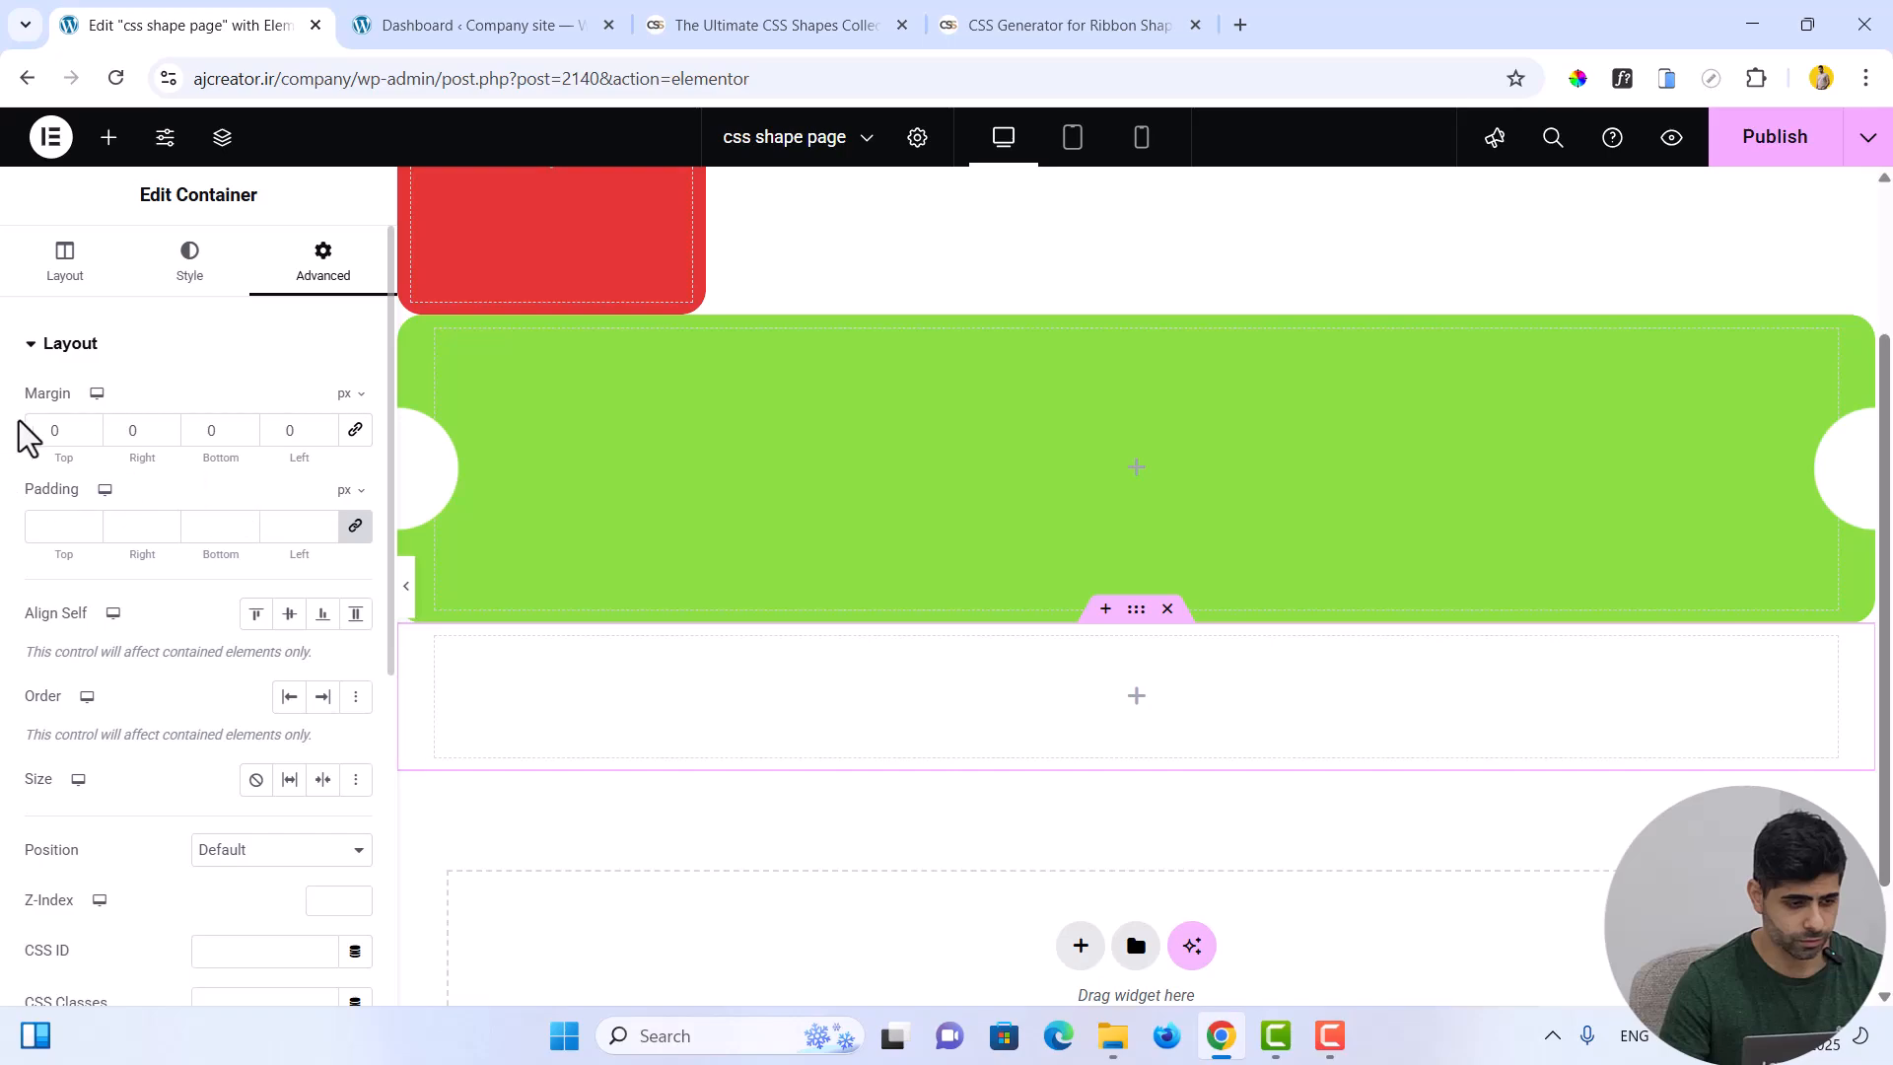
left_click(65, 431)
type("50")
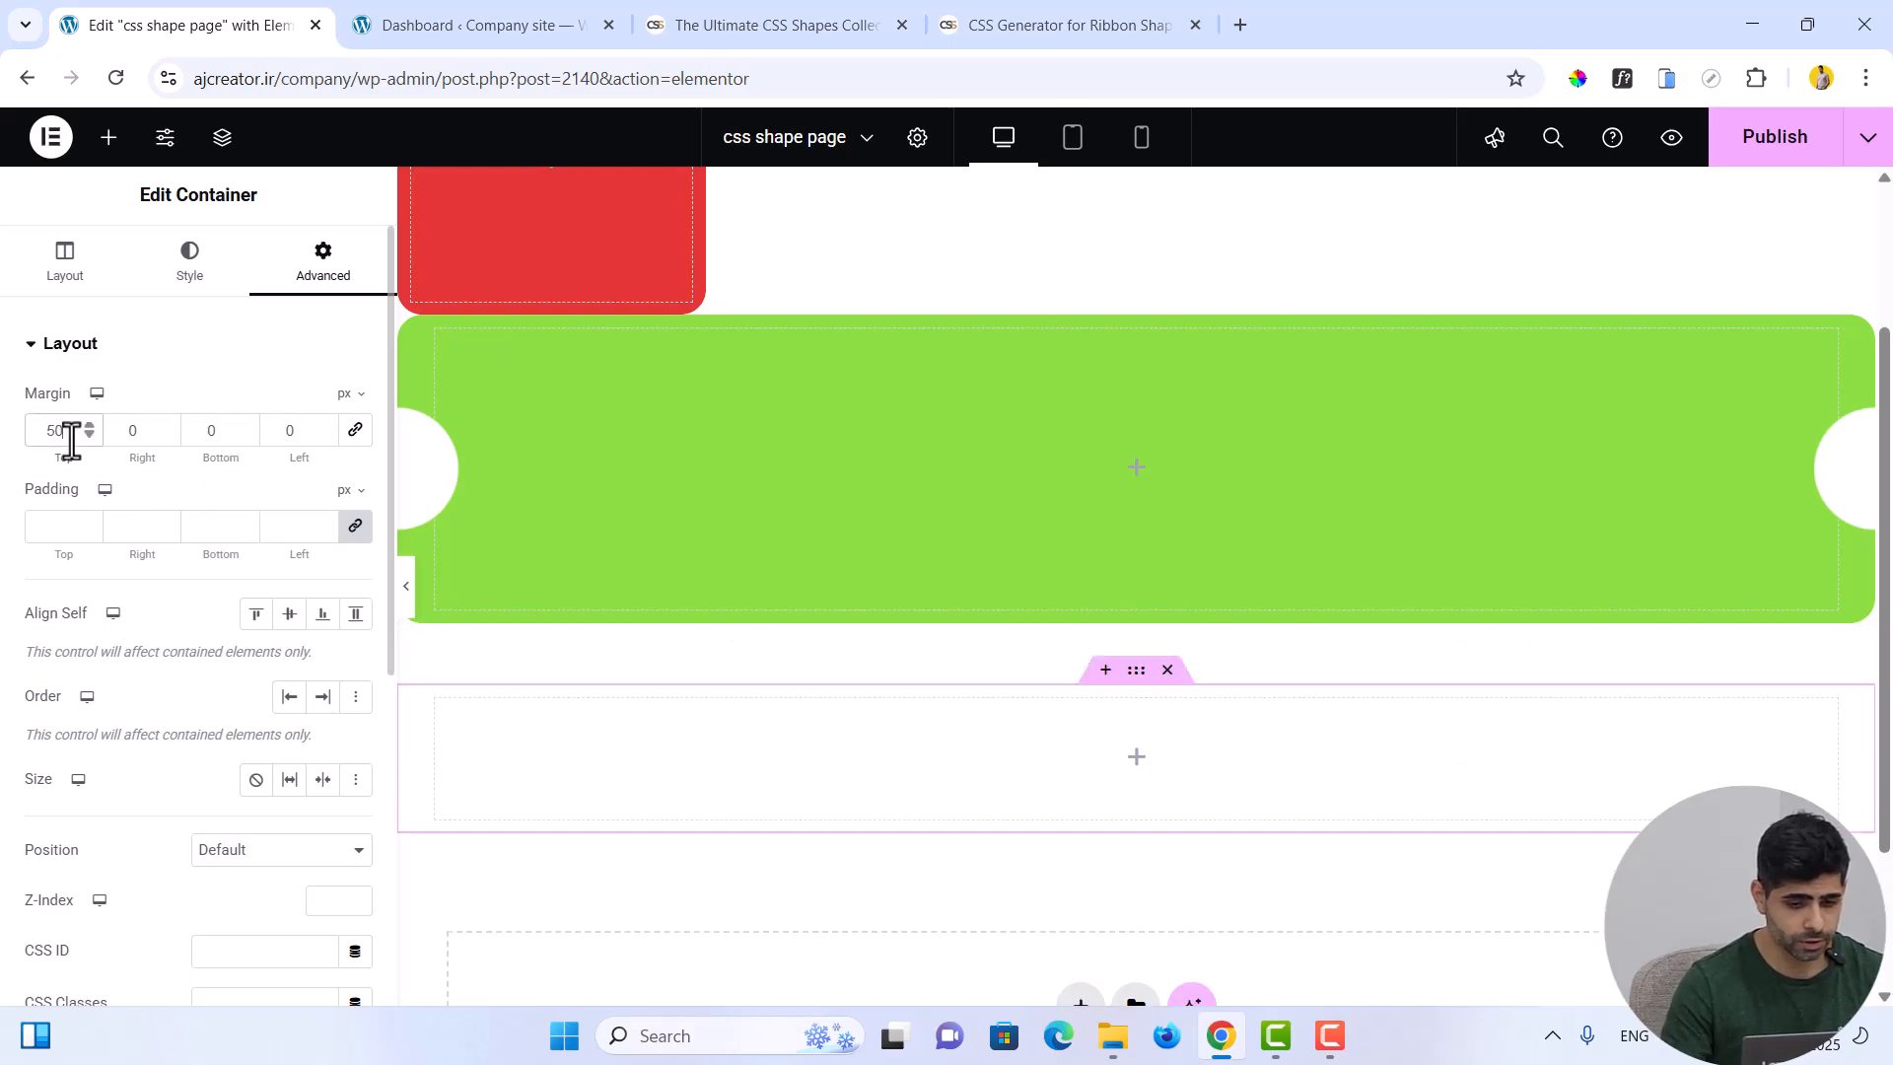
left_click(65, 263)
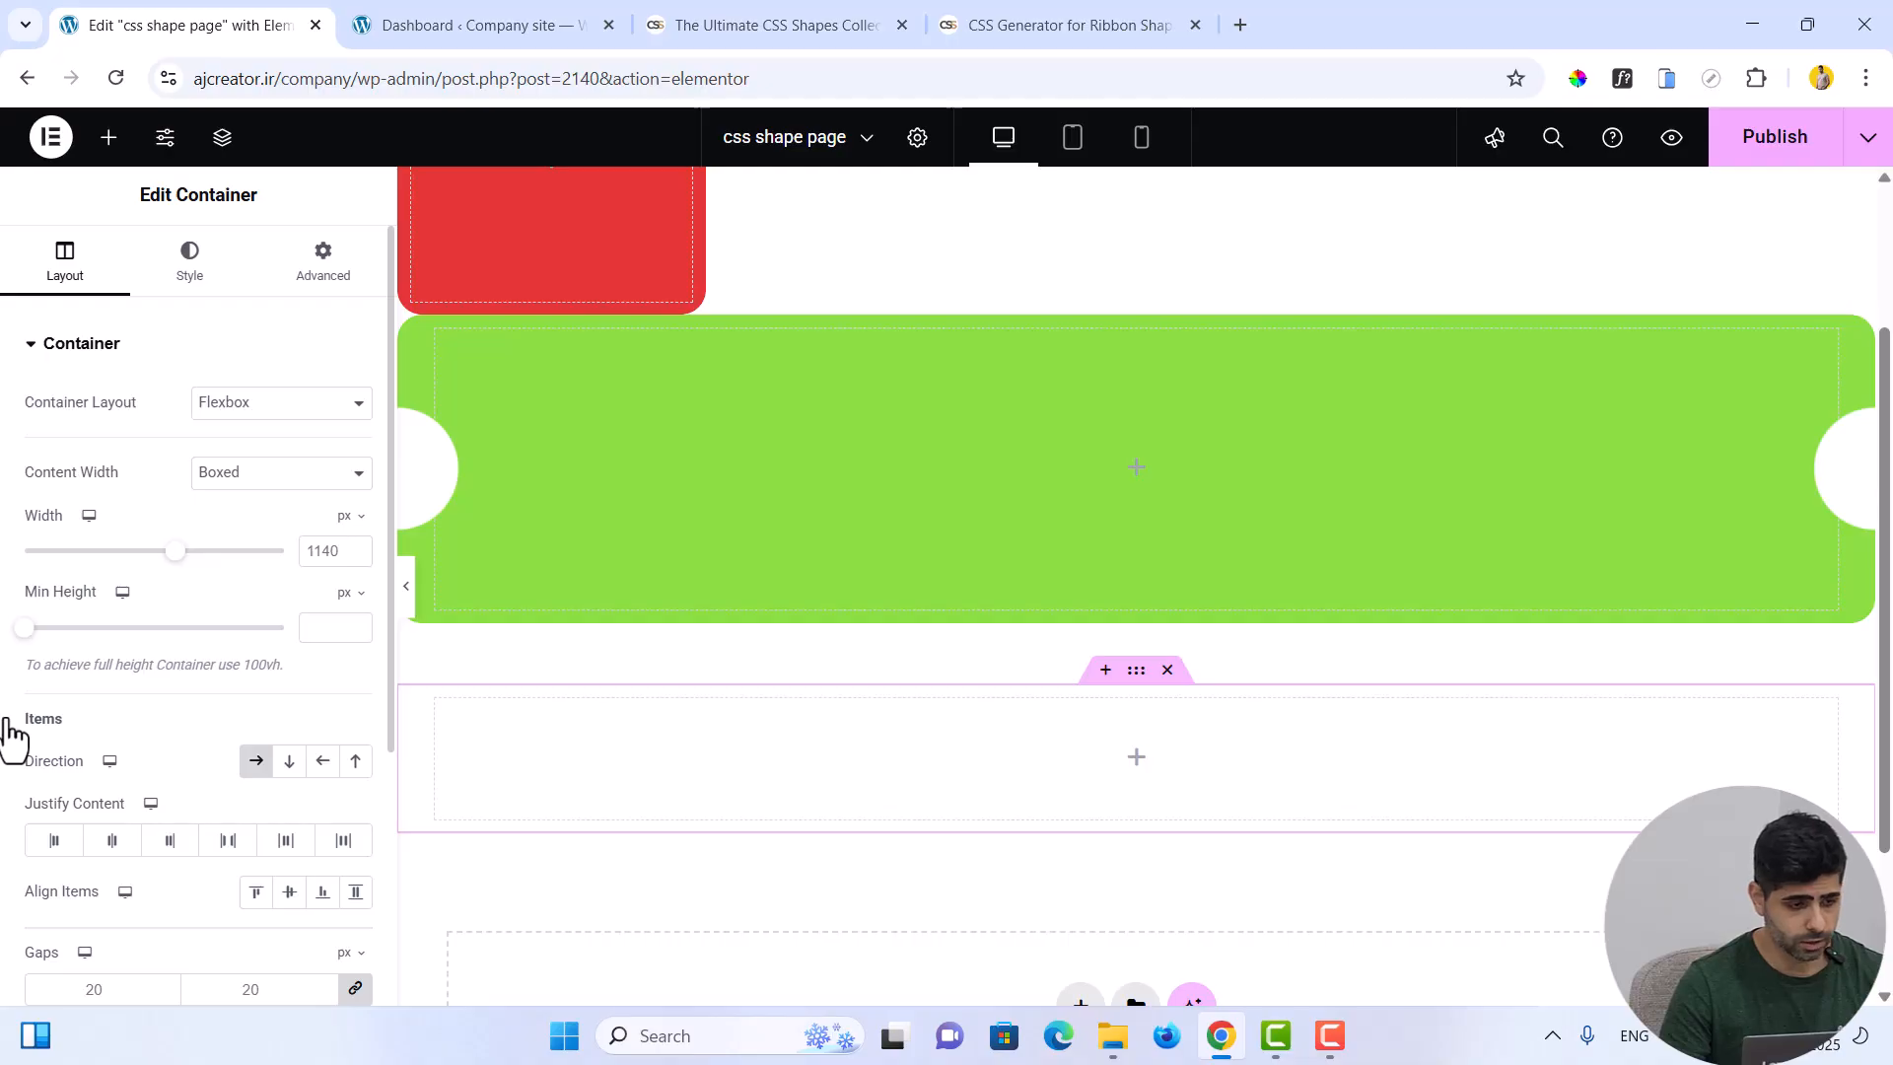
Paste the copied ribbon #3 code into the new container's custom CSS
left_click(323, 264)
scroll(197, 759, "down", 4)
scroll(178, 774, "down", 2)
left_click(104, 838)
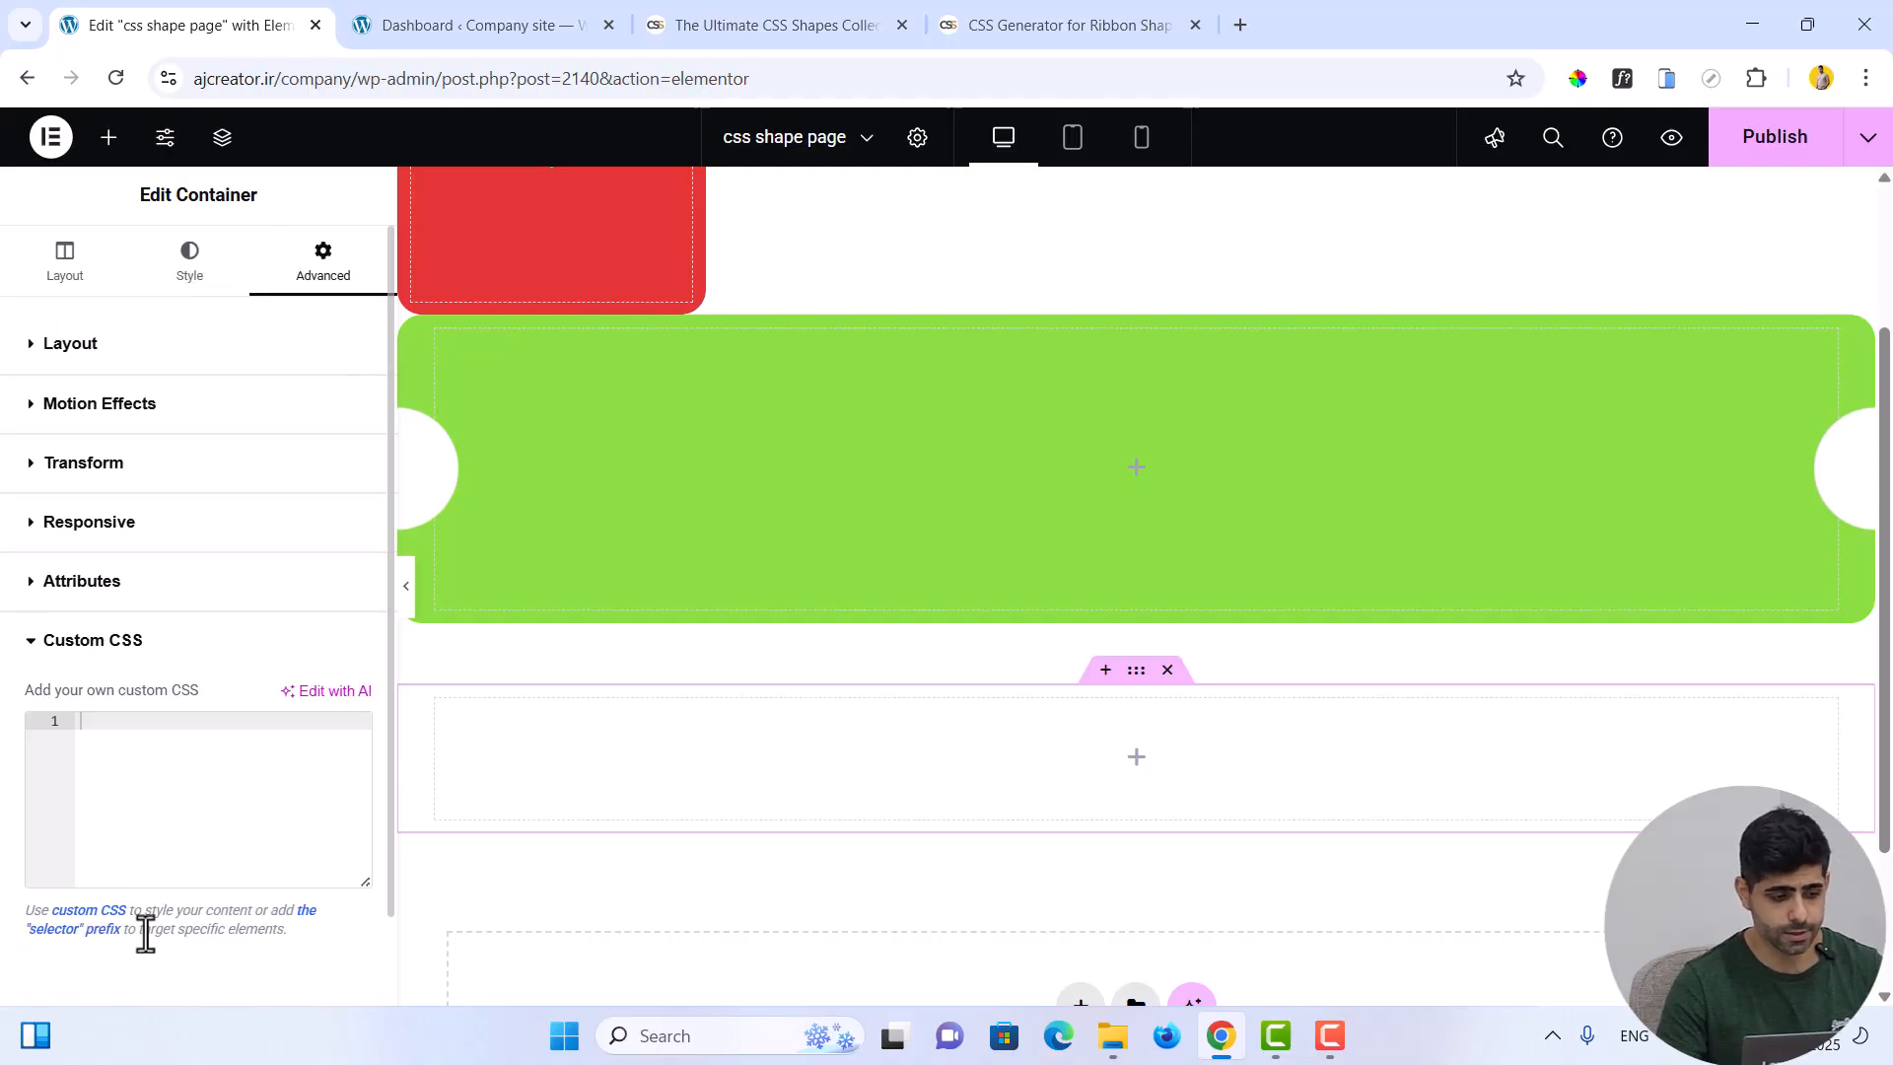
key("ctrl+v")
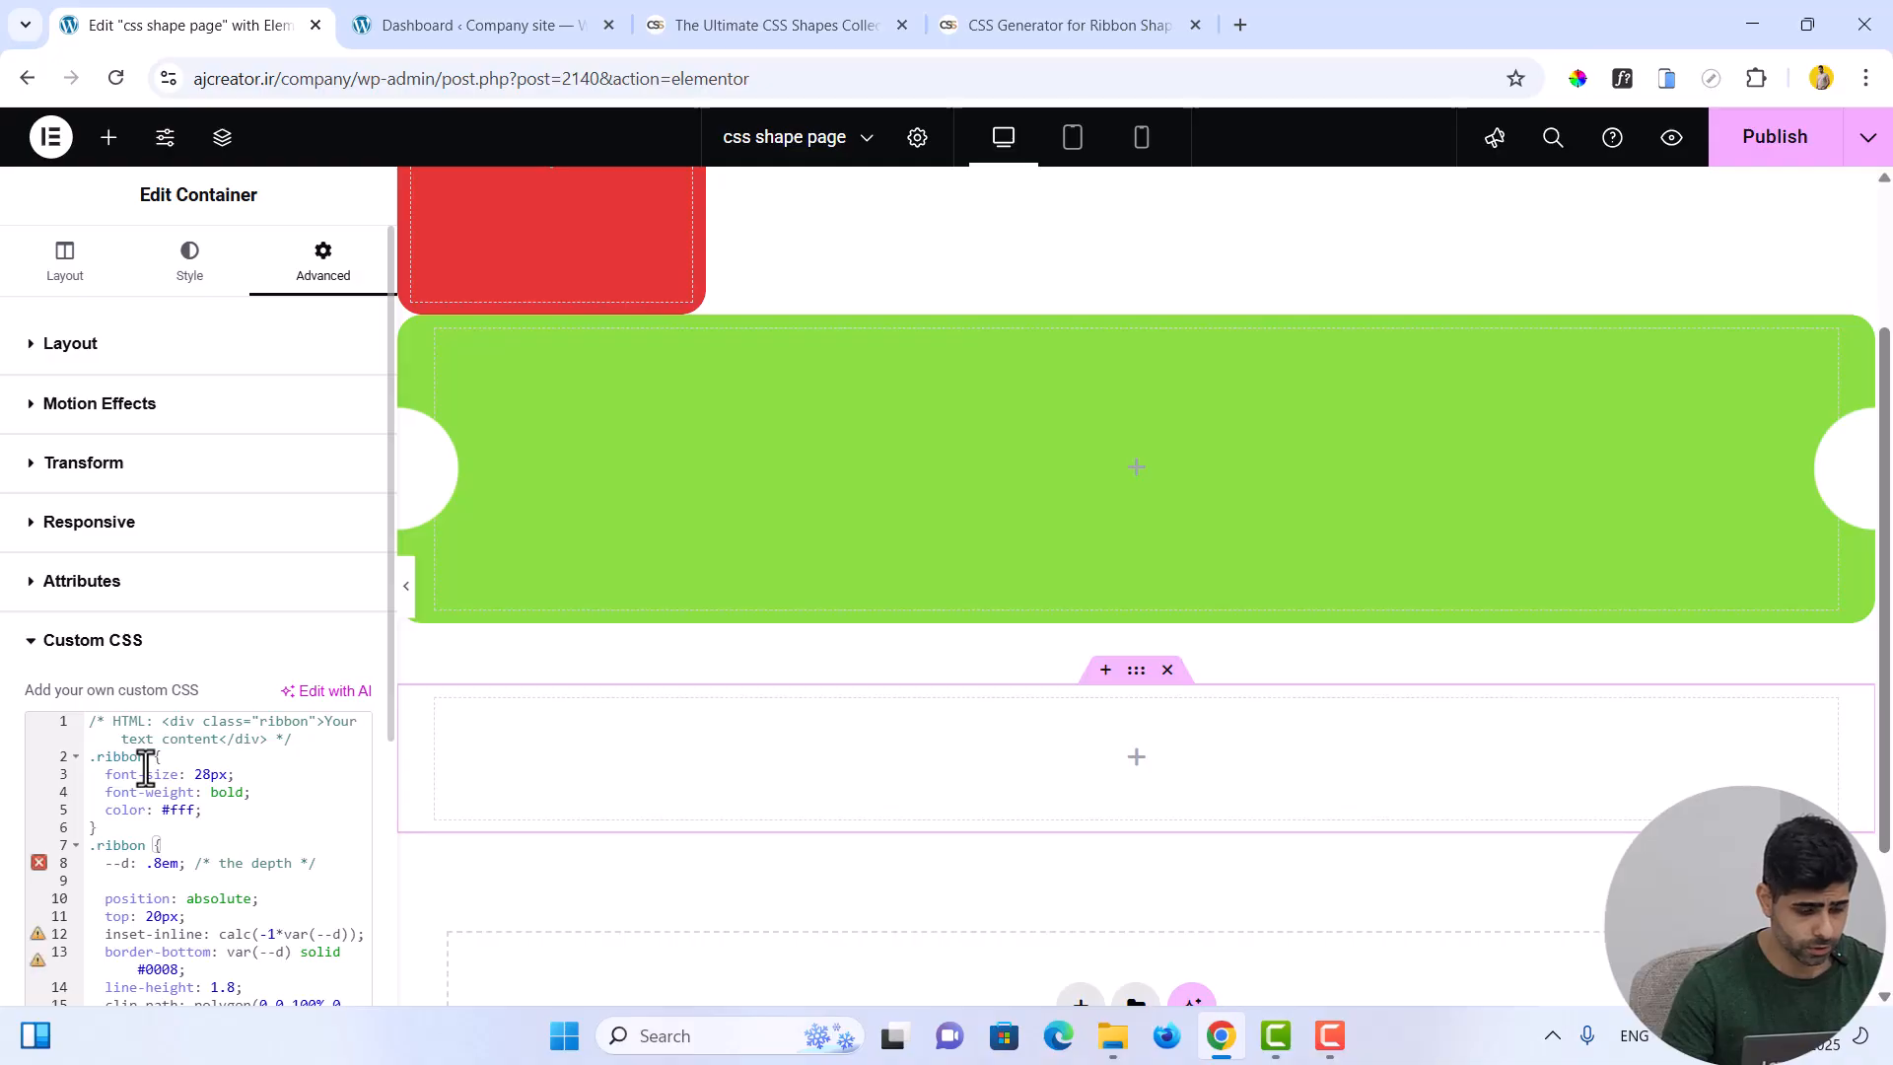
Assign the class name ribbon from the pasted ribbon #3 code to the container's CSS classes
left_click_drag(146, 756, 130, 756)
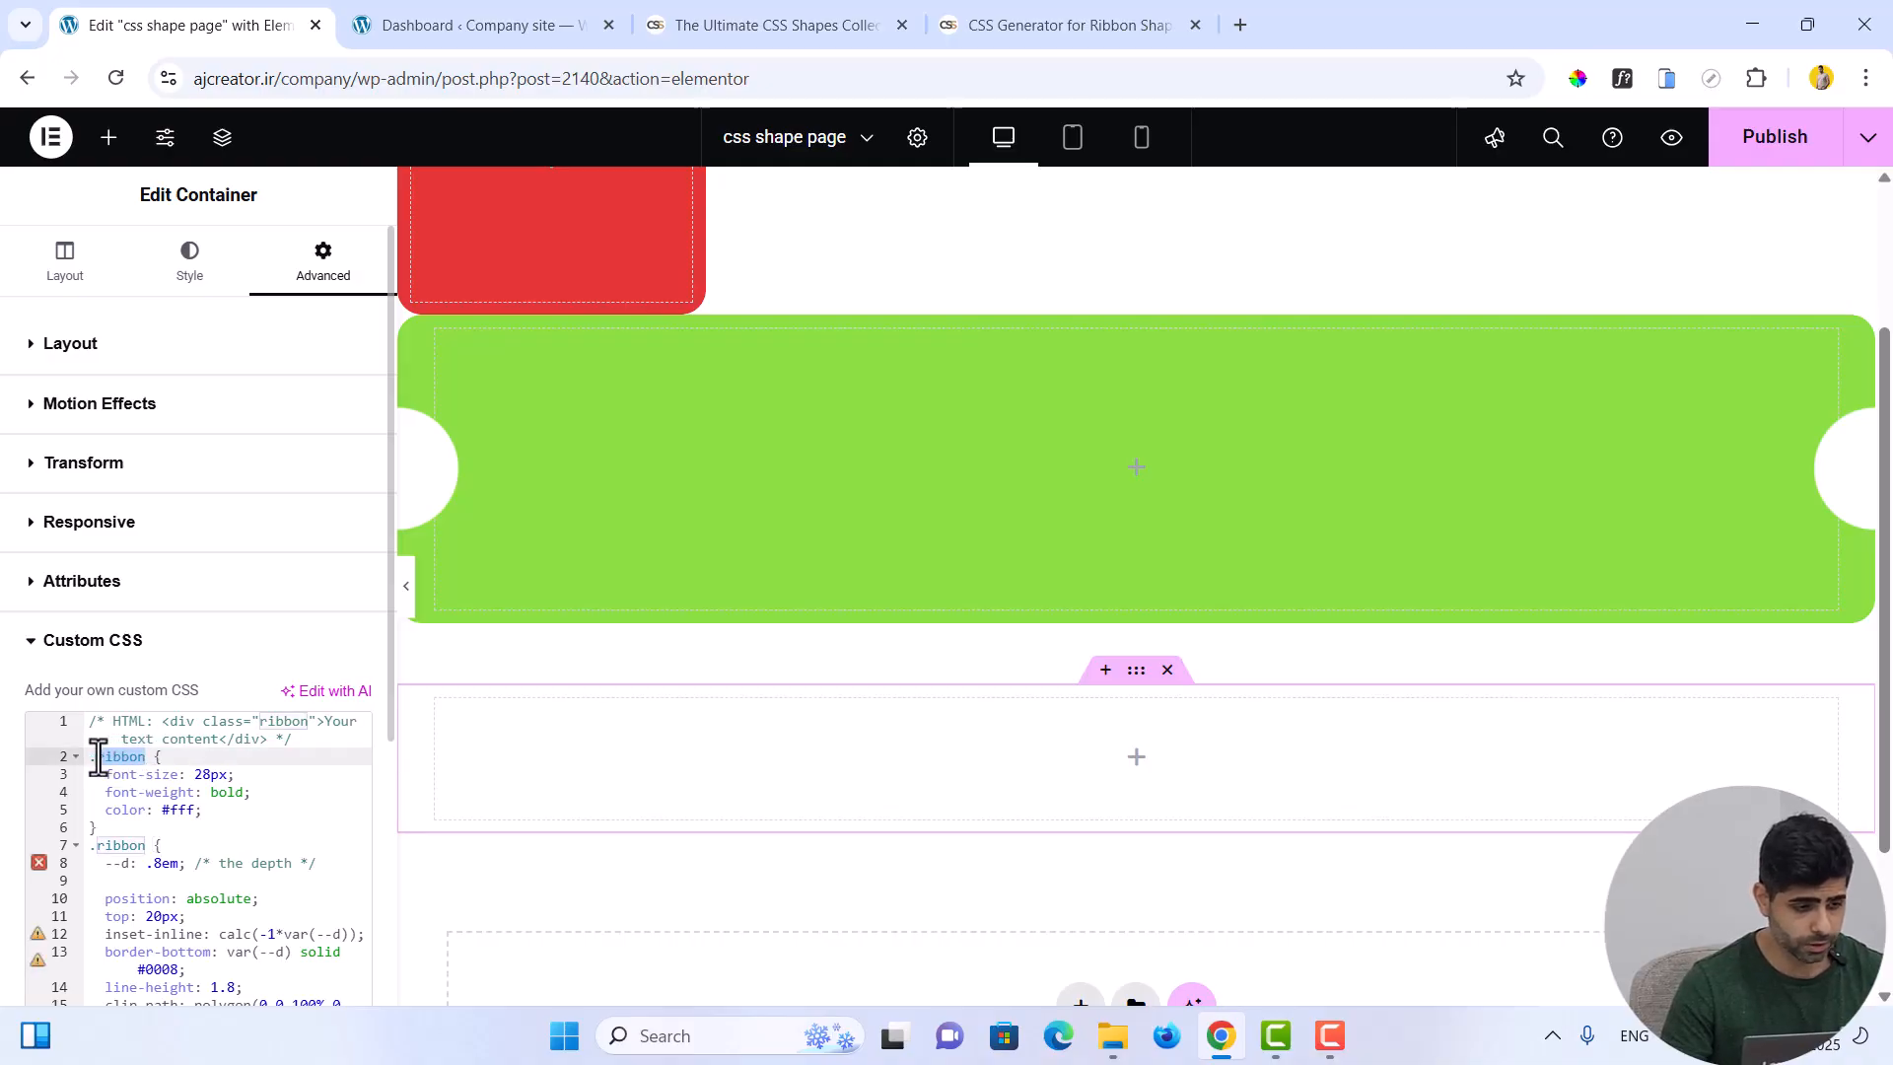
left_click(107, 351)
scroll(187, 828, "down", 5)
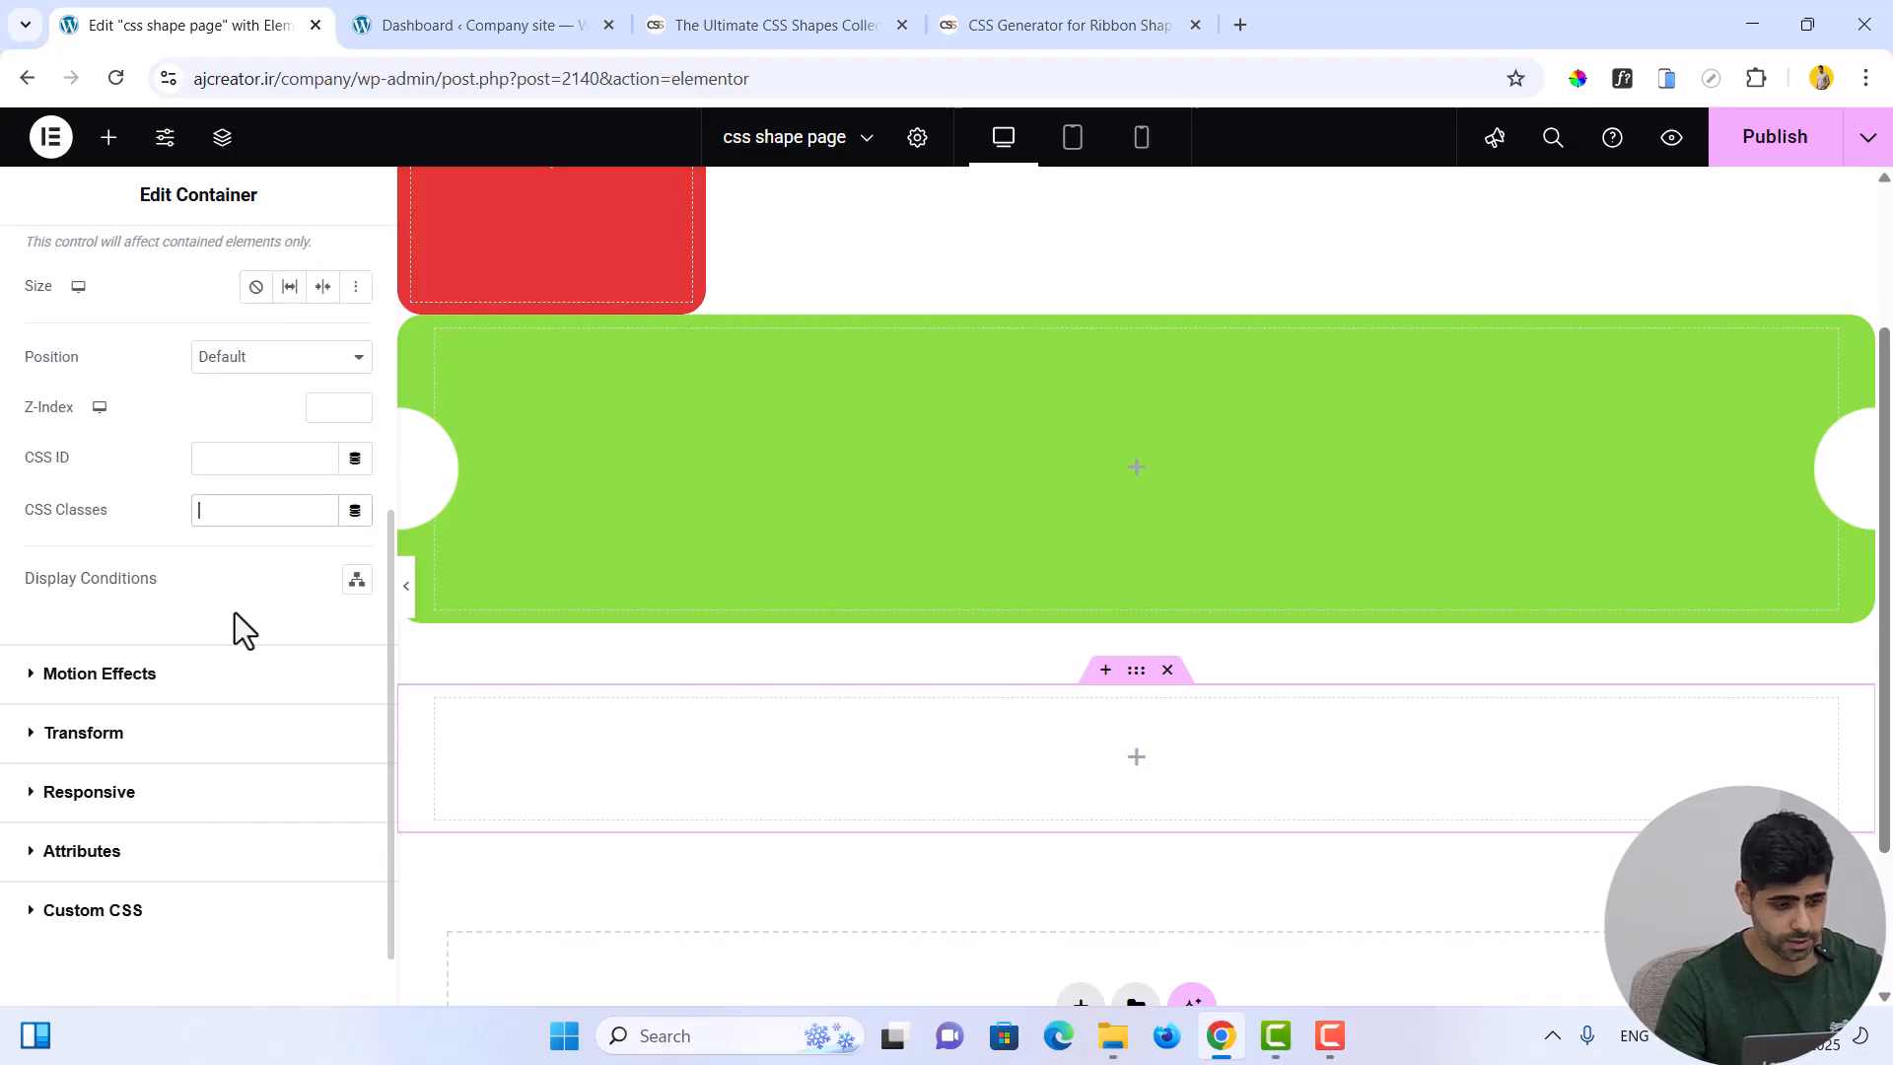
type("ribbon")
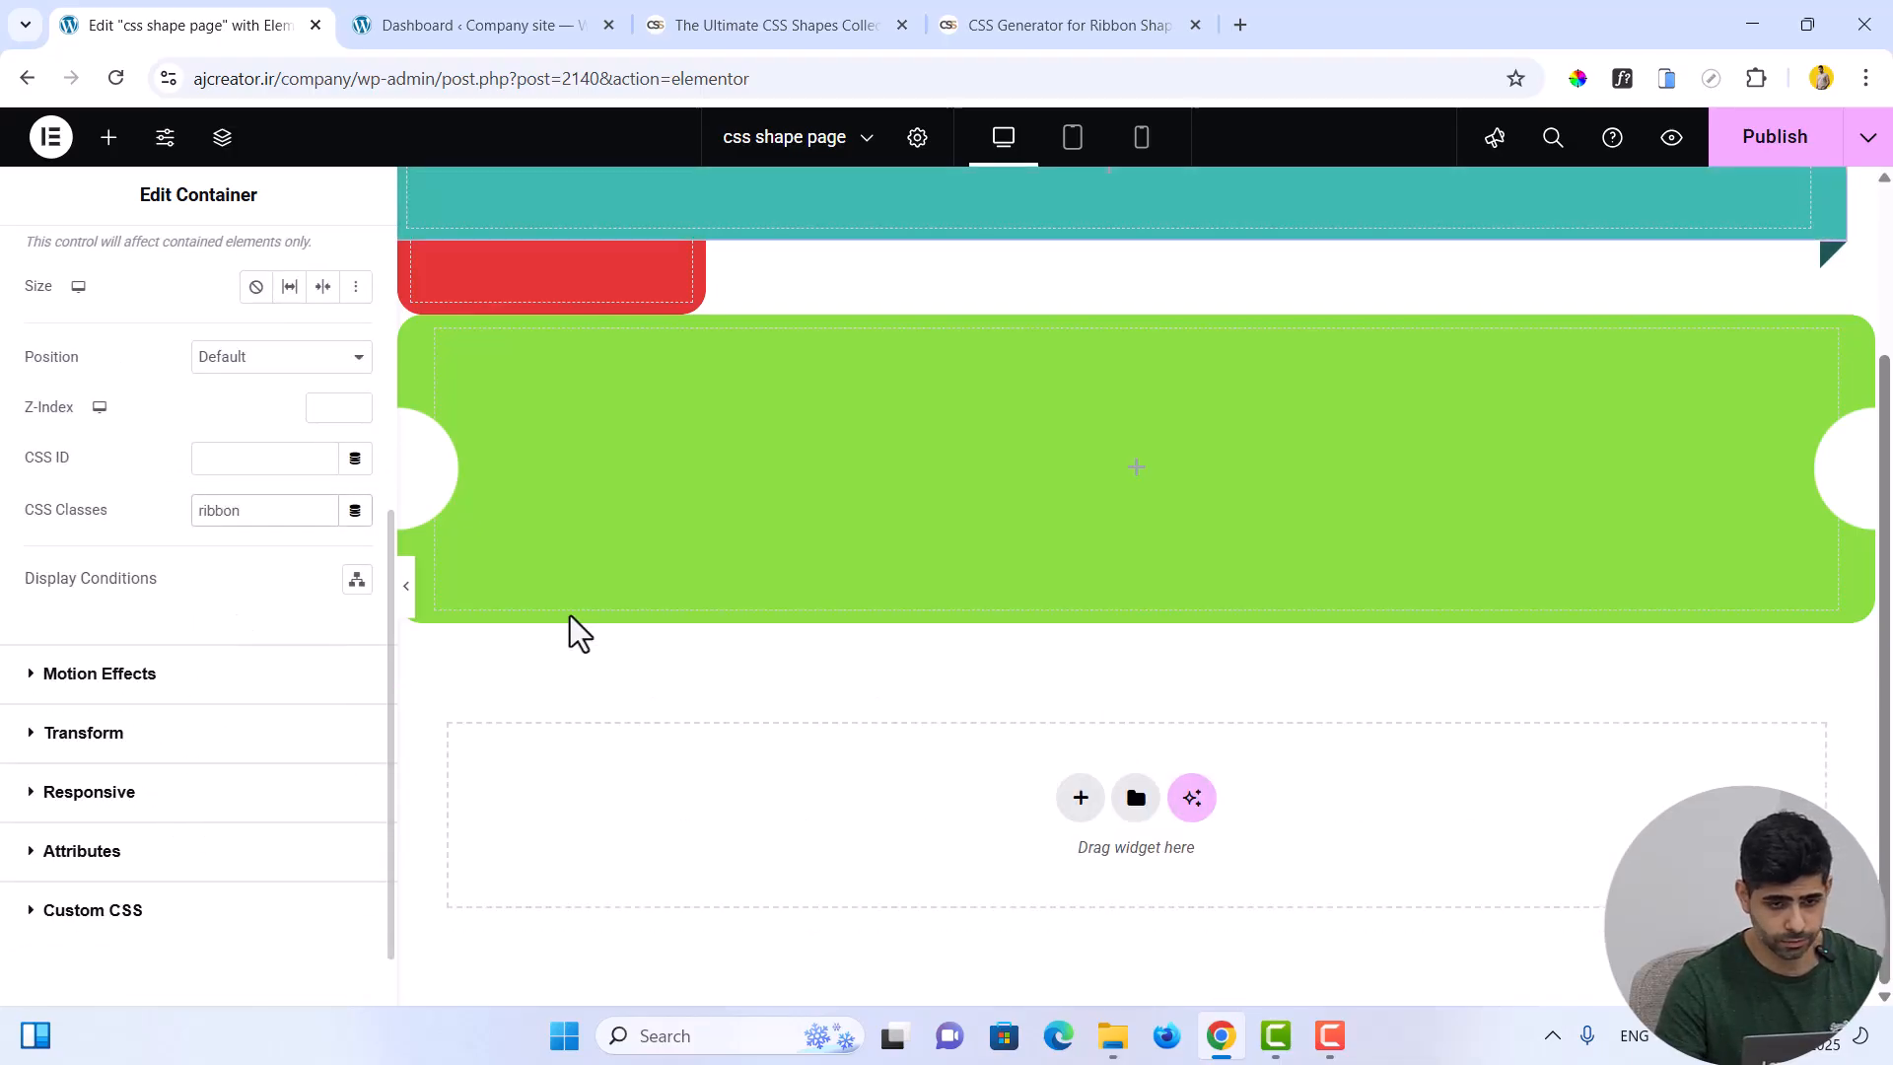
scroll(1512, 613, "up", 2)
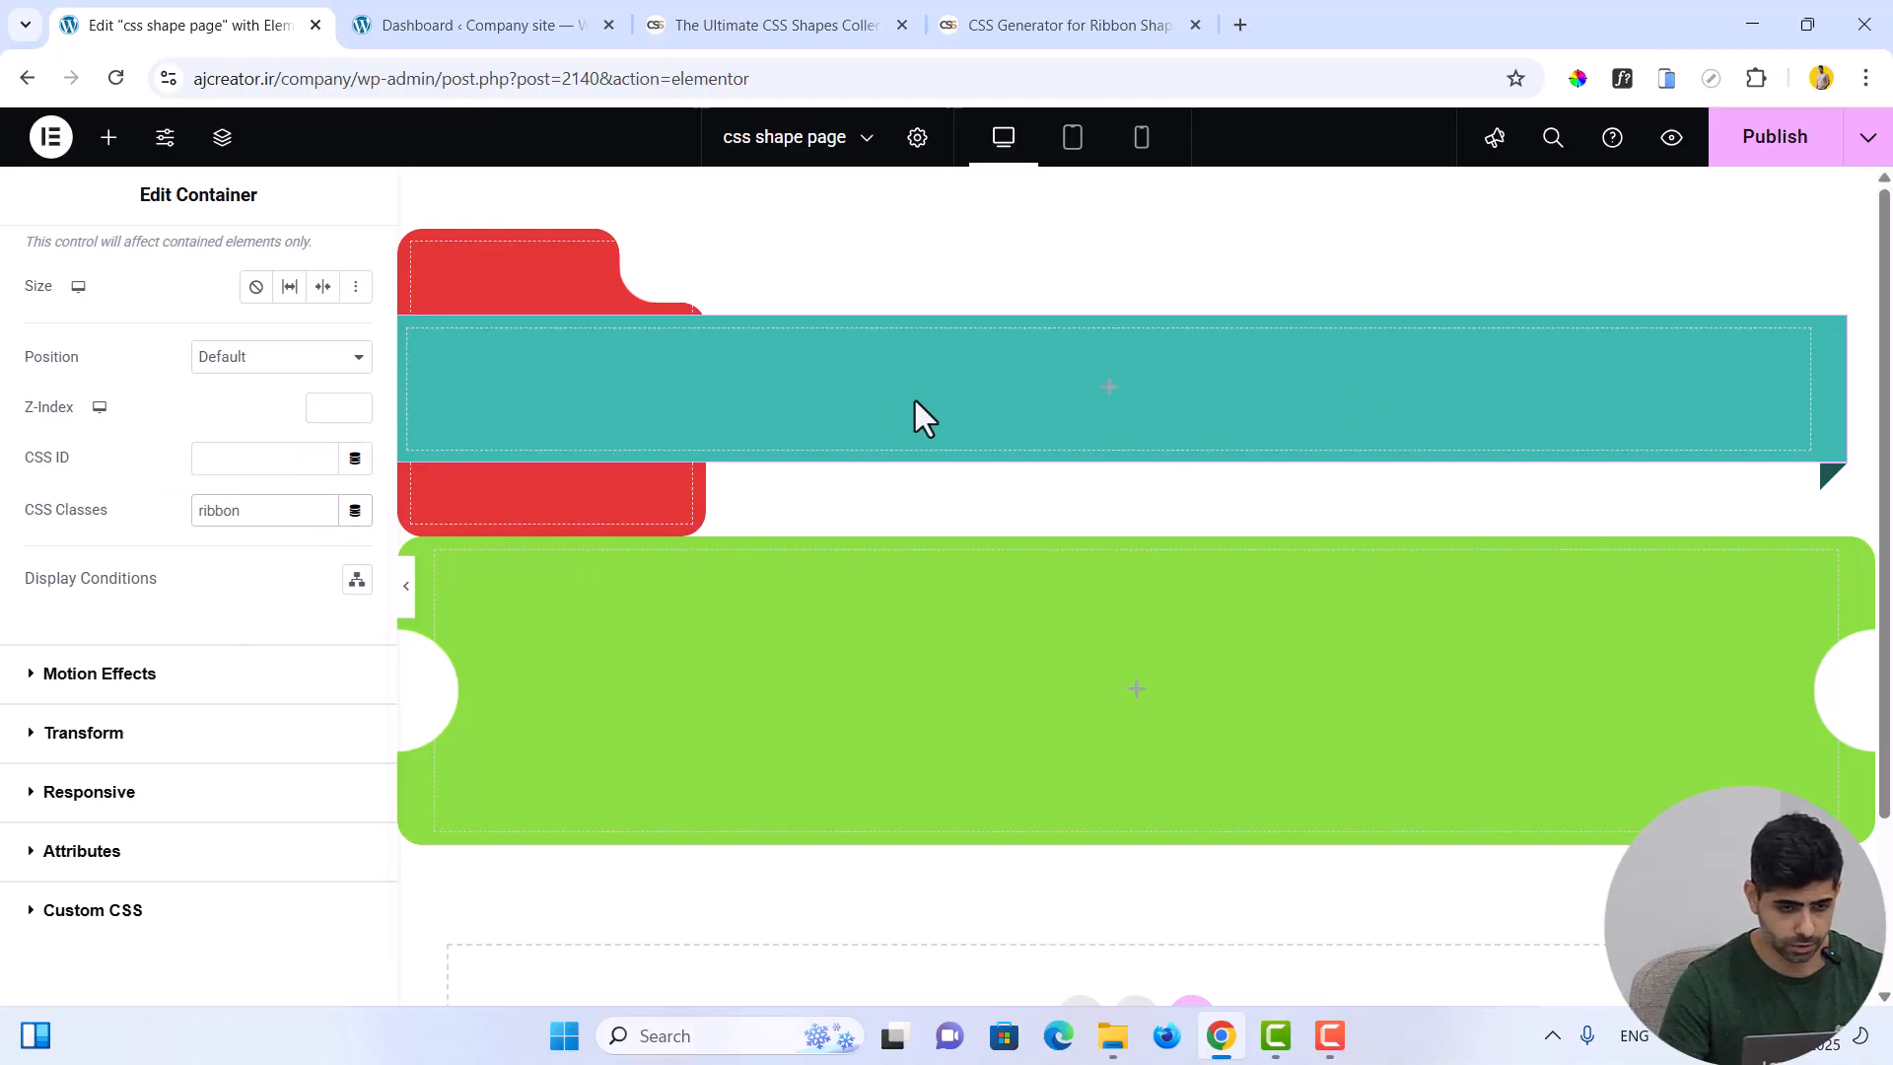
Remove the ribbon class from the container's CSS classes
key("BackSpace")
key("BackSpace")
key("BackSpace")
key("BackSpace")
key("BackSpace")
key("BackSpace")
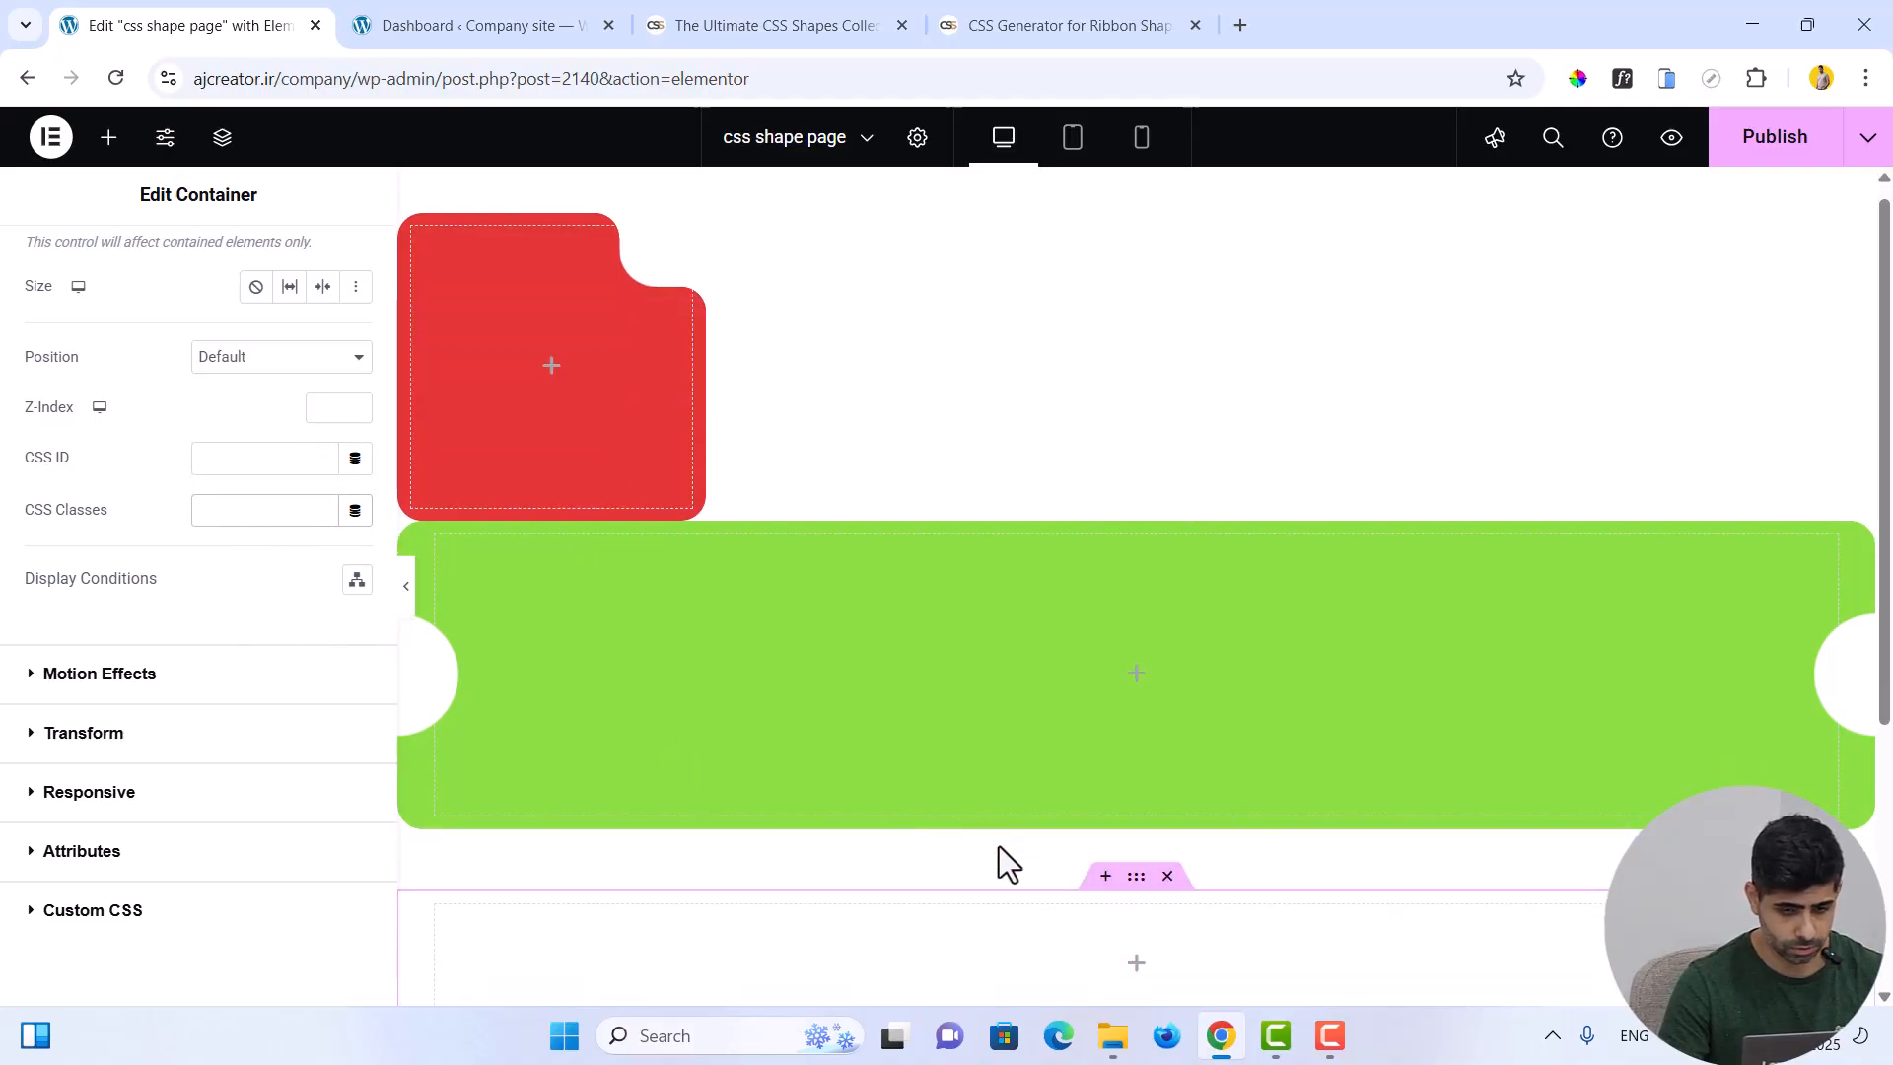
scroll(998, 858, "down", 4)
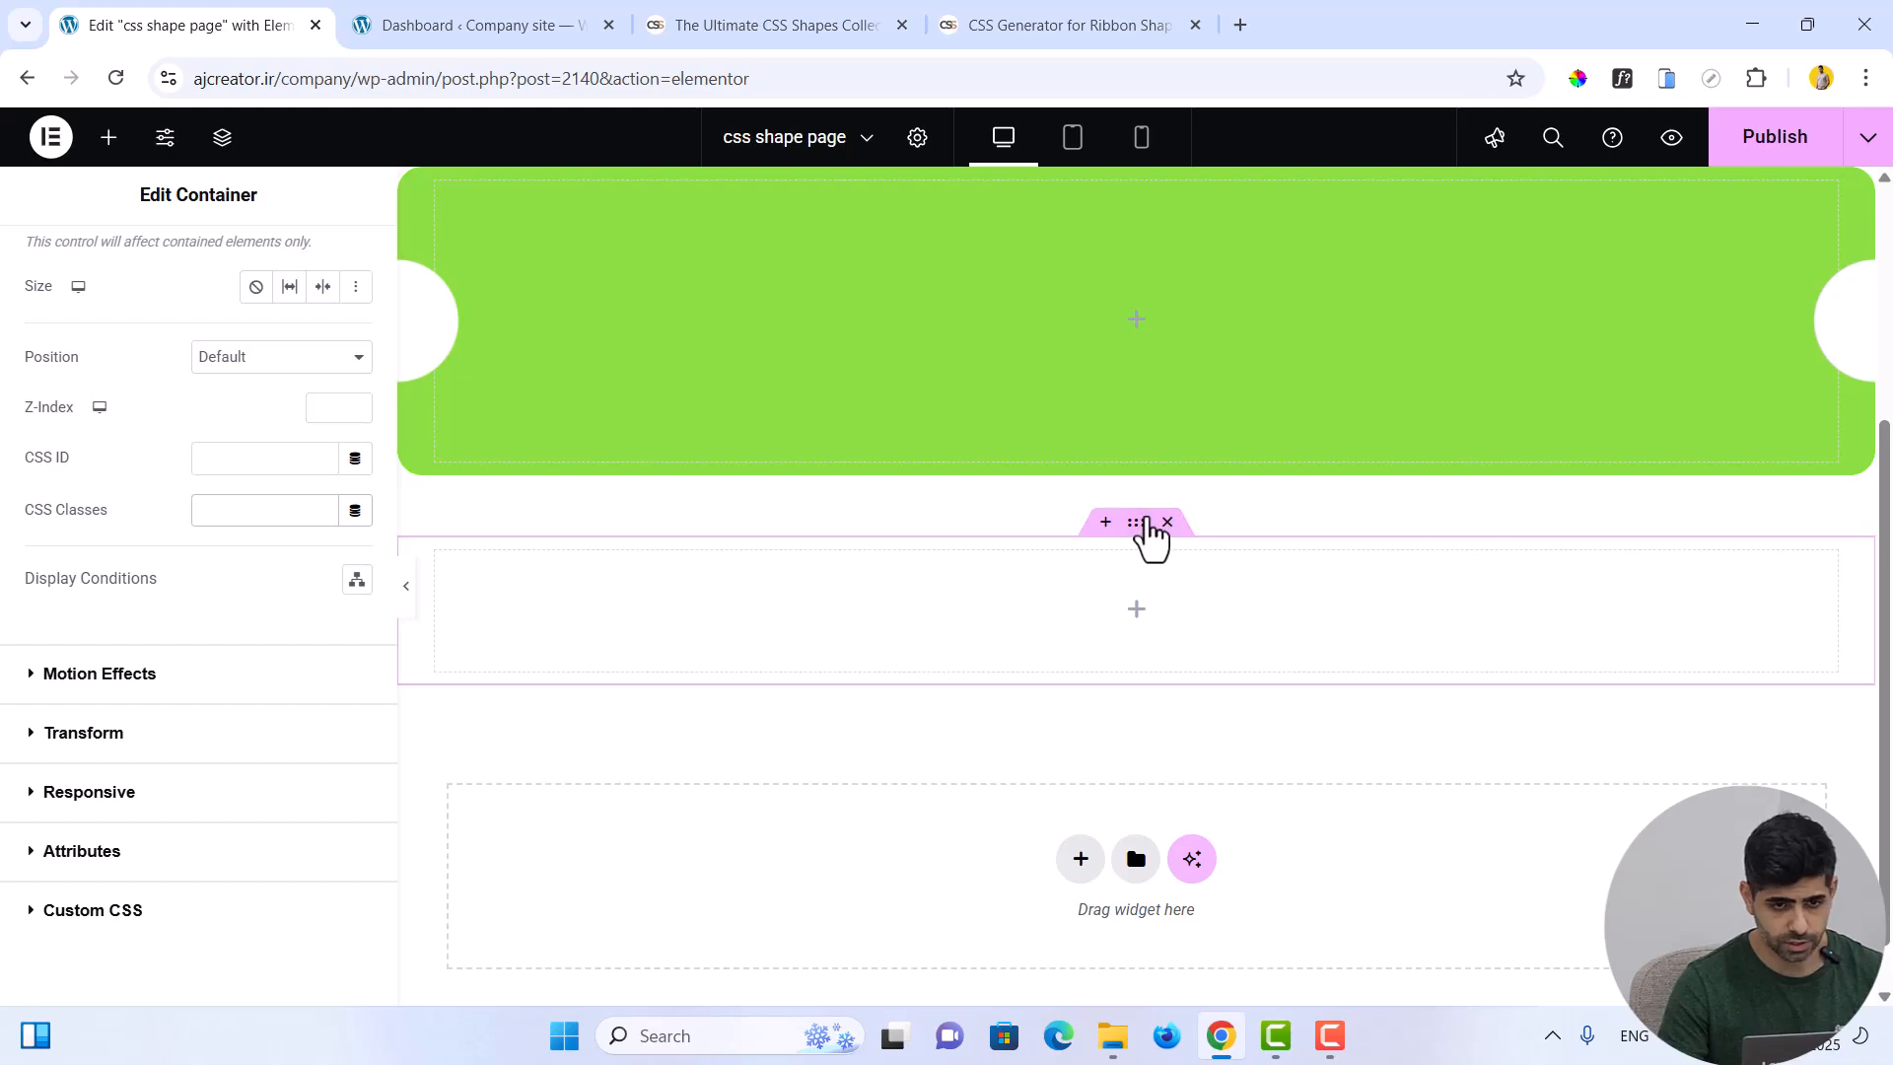
Go back to the ribbon shapes page and copy the CSS of ribbon #1
left_click(1102, 26)
scroll(749, 493, "down", 5)
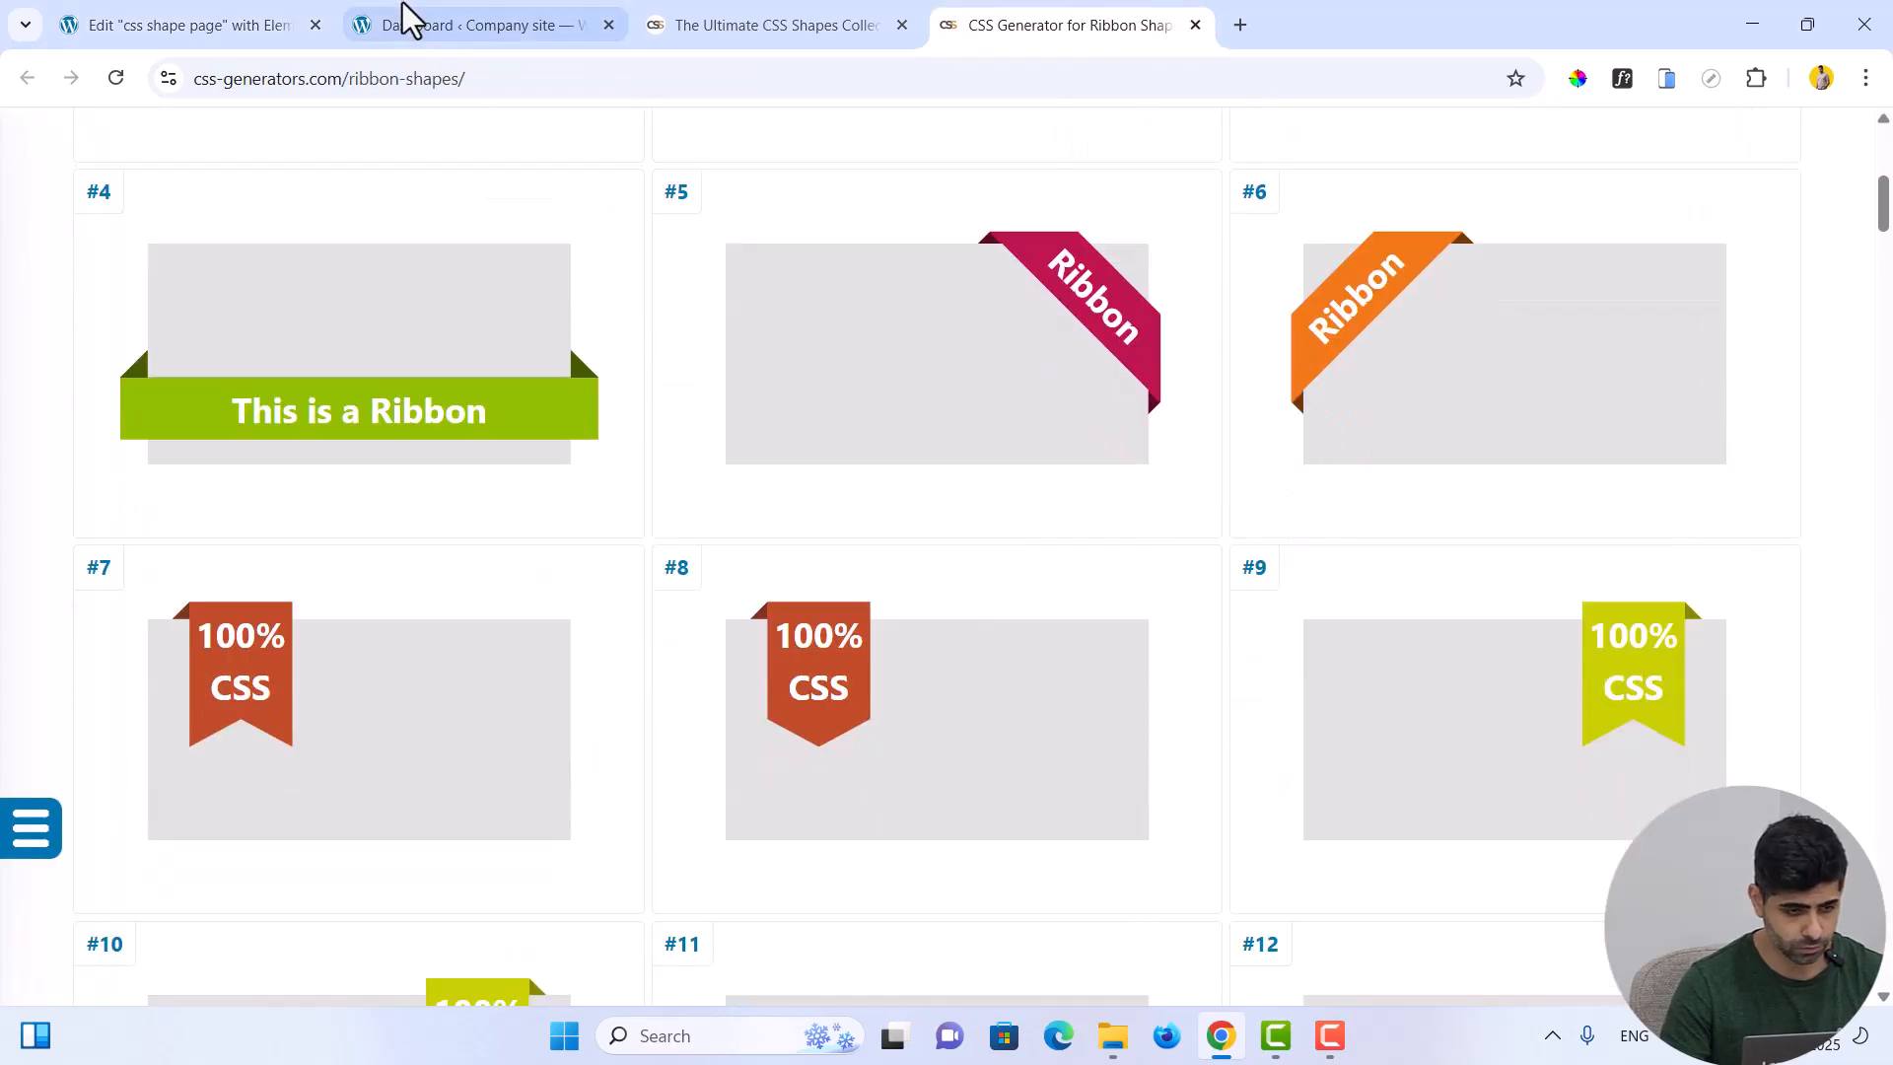
mouse_move(394, 508)
scroll(394, 508, "up", 5)
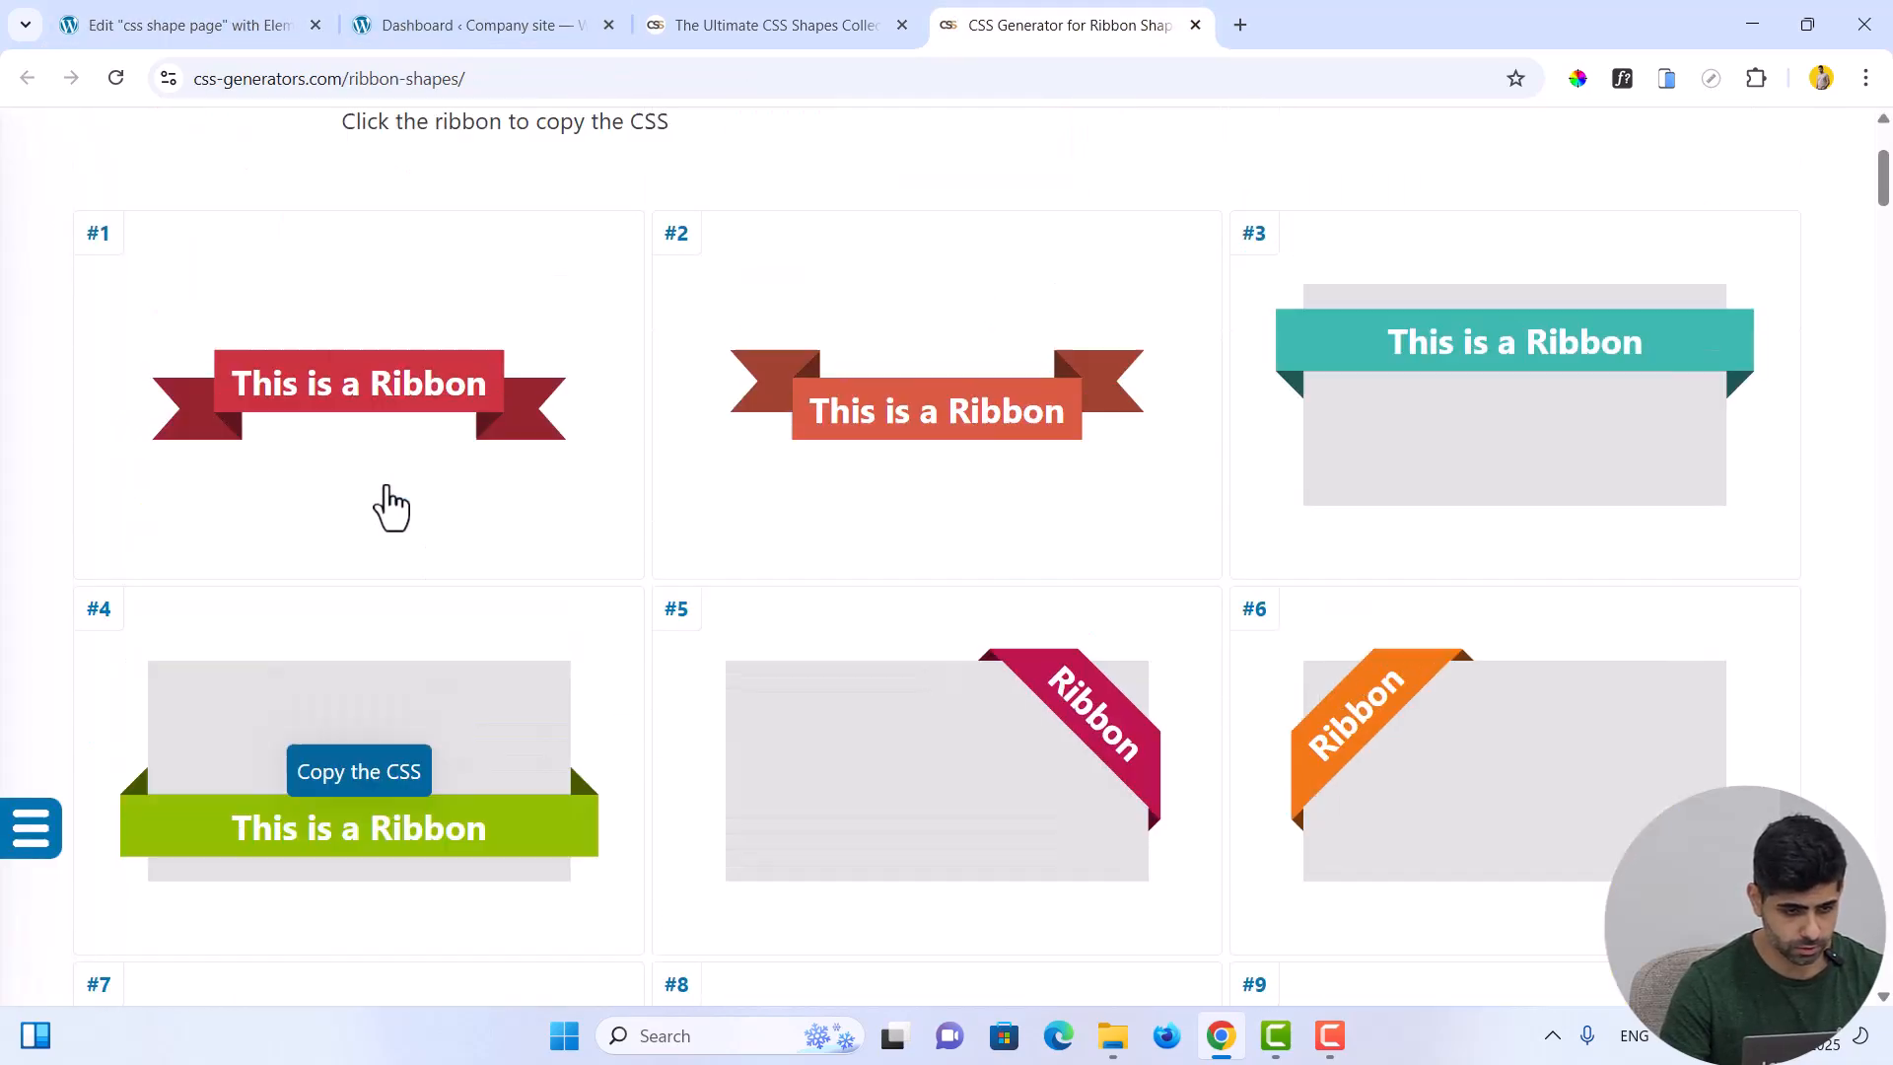
left_click(444, 434)
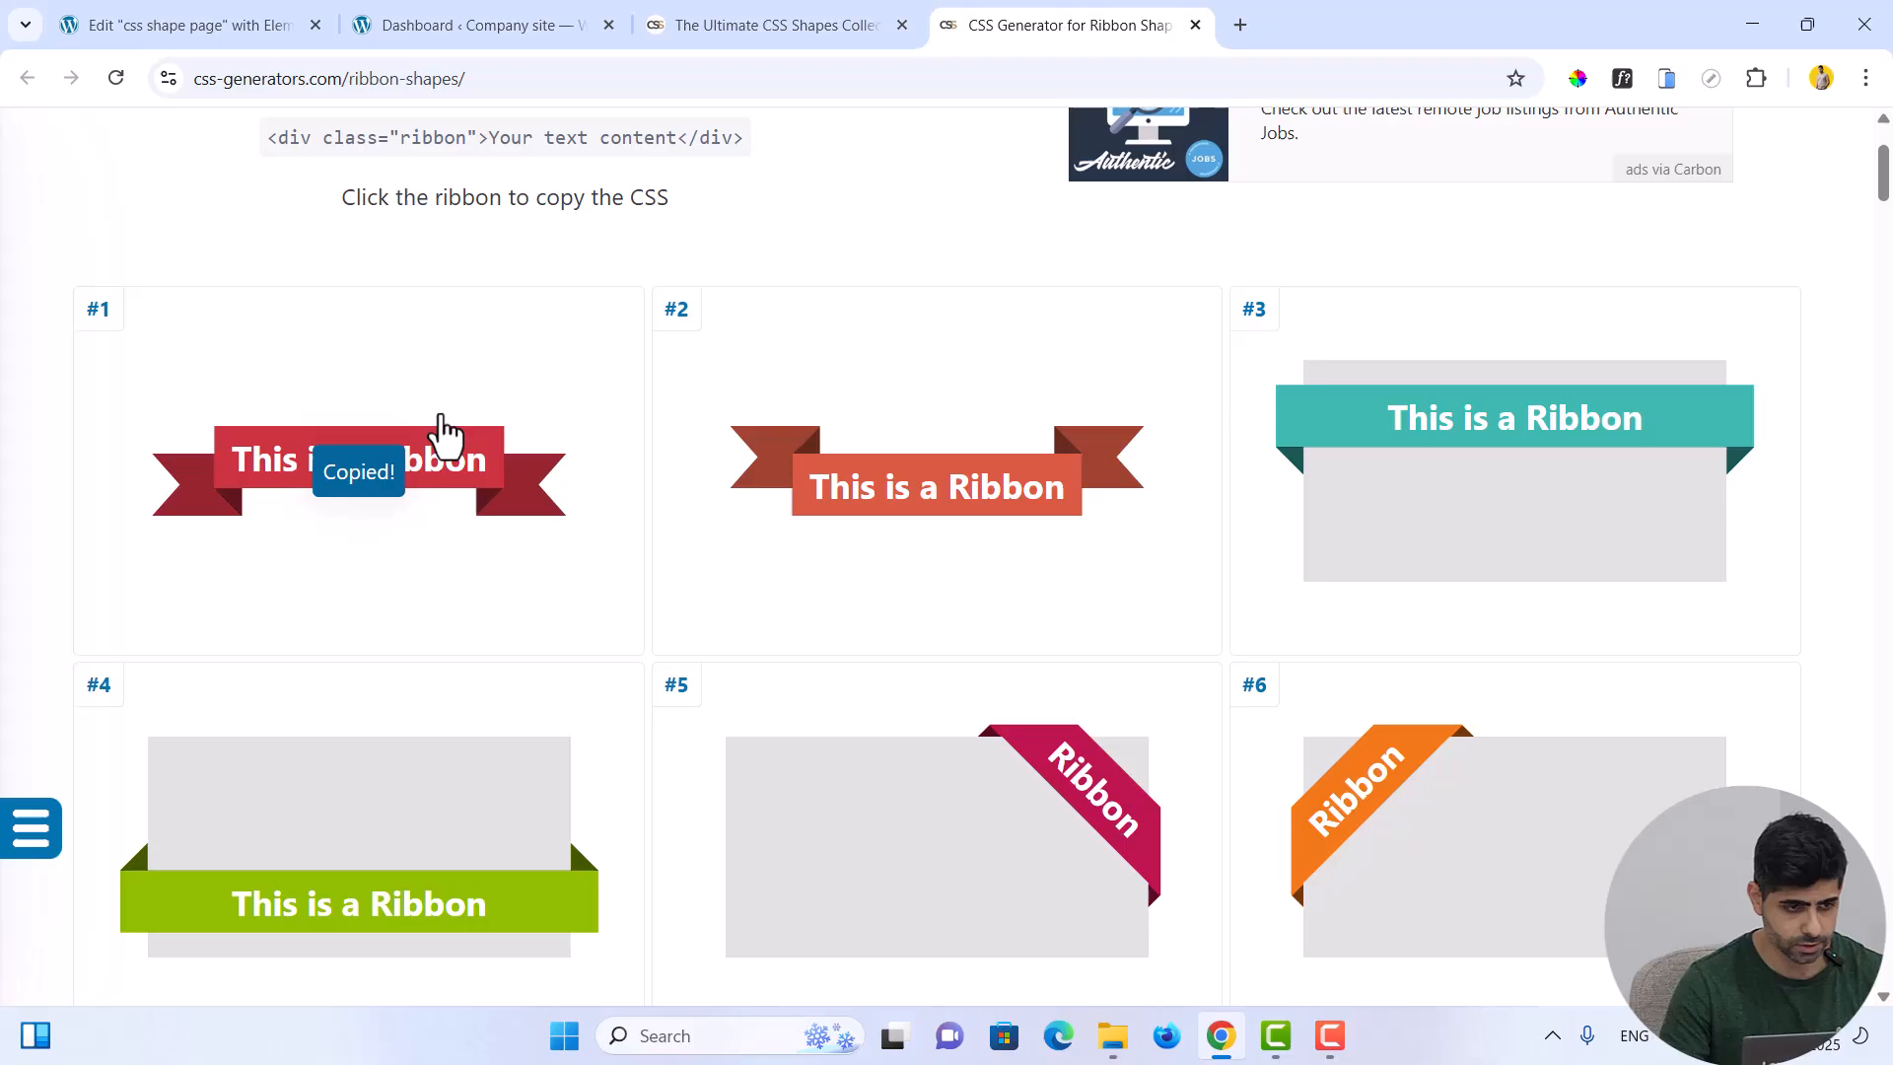
Replace the container's entire custom CSS with the copied ribbon #1 code
left_click(220, 30)
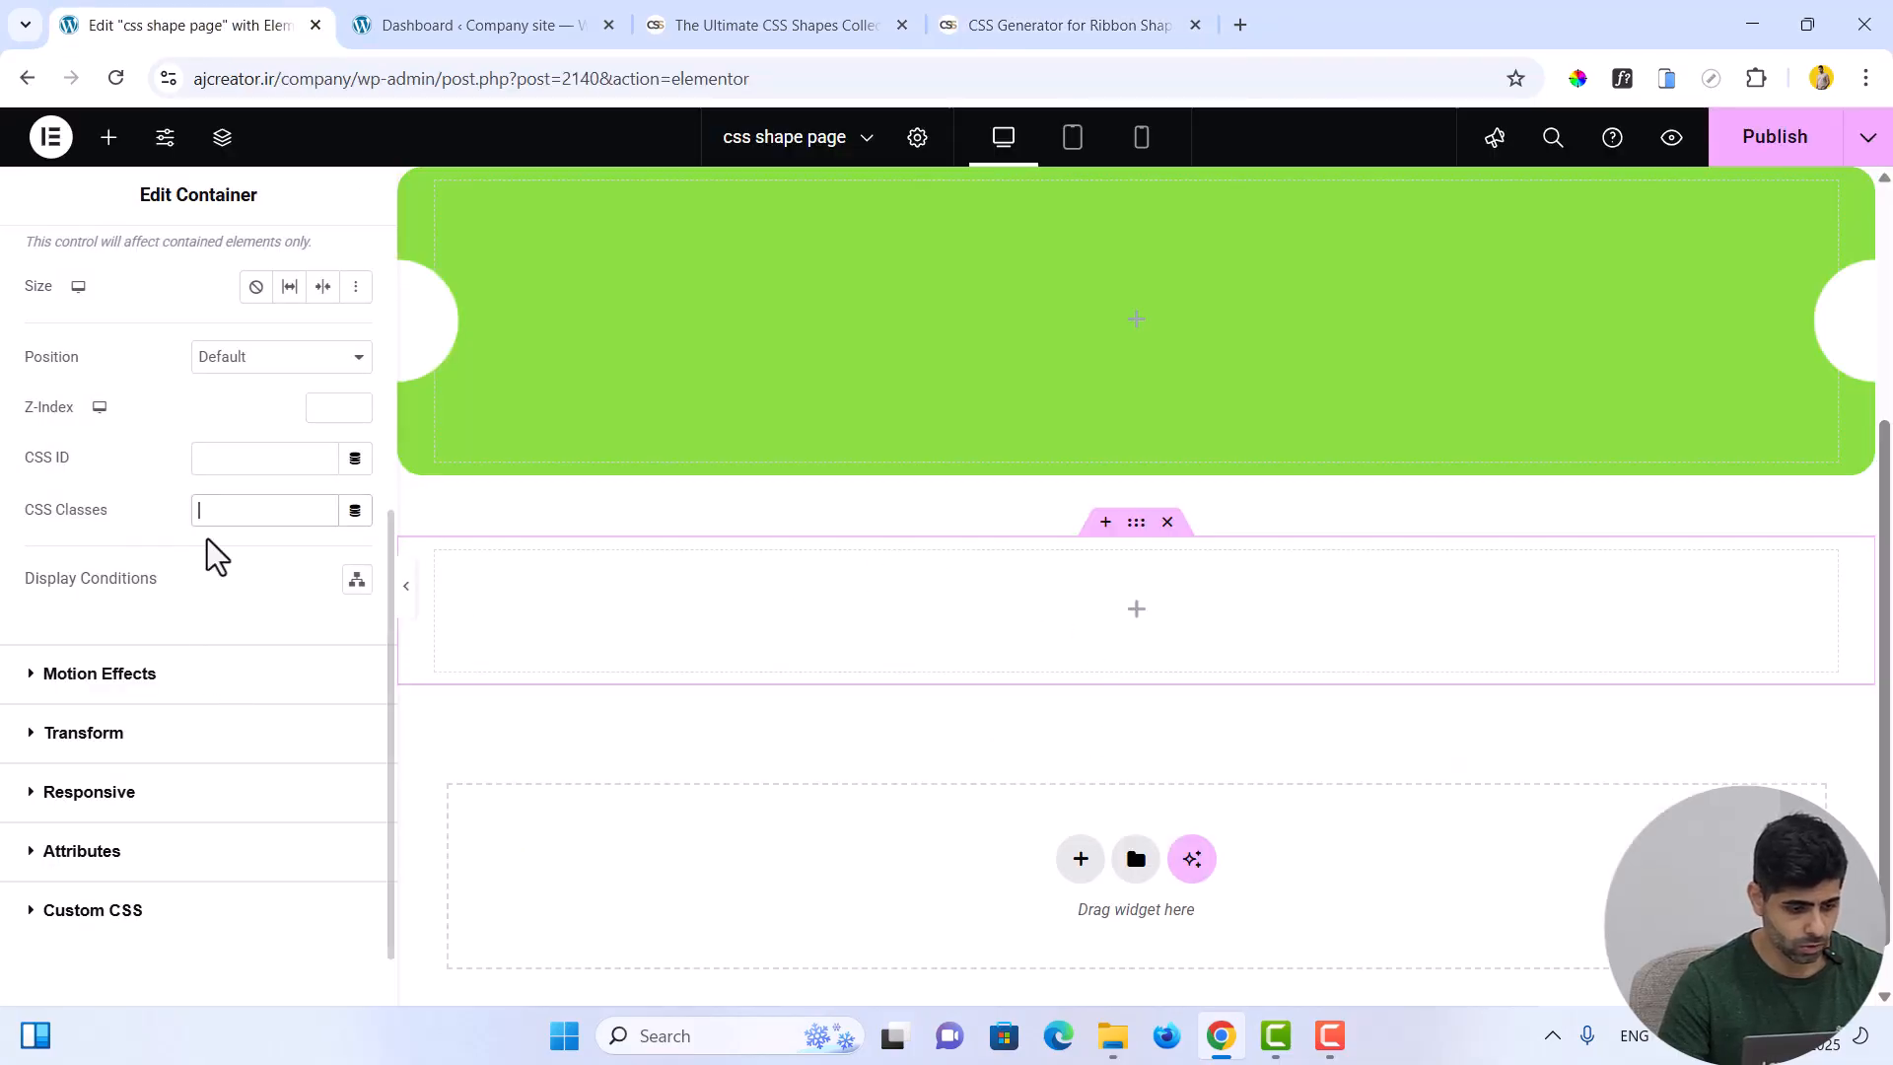
left_click(158, 911)
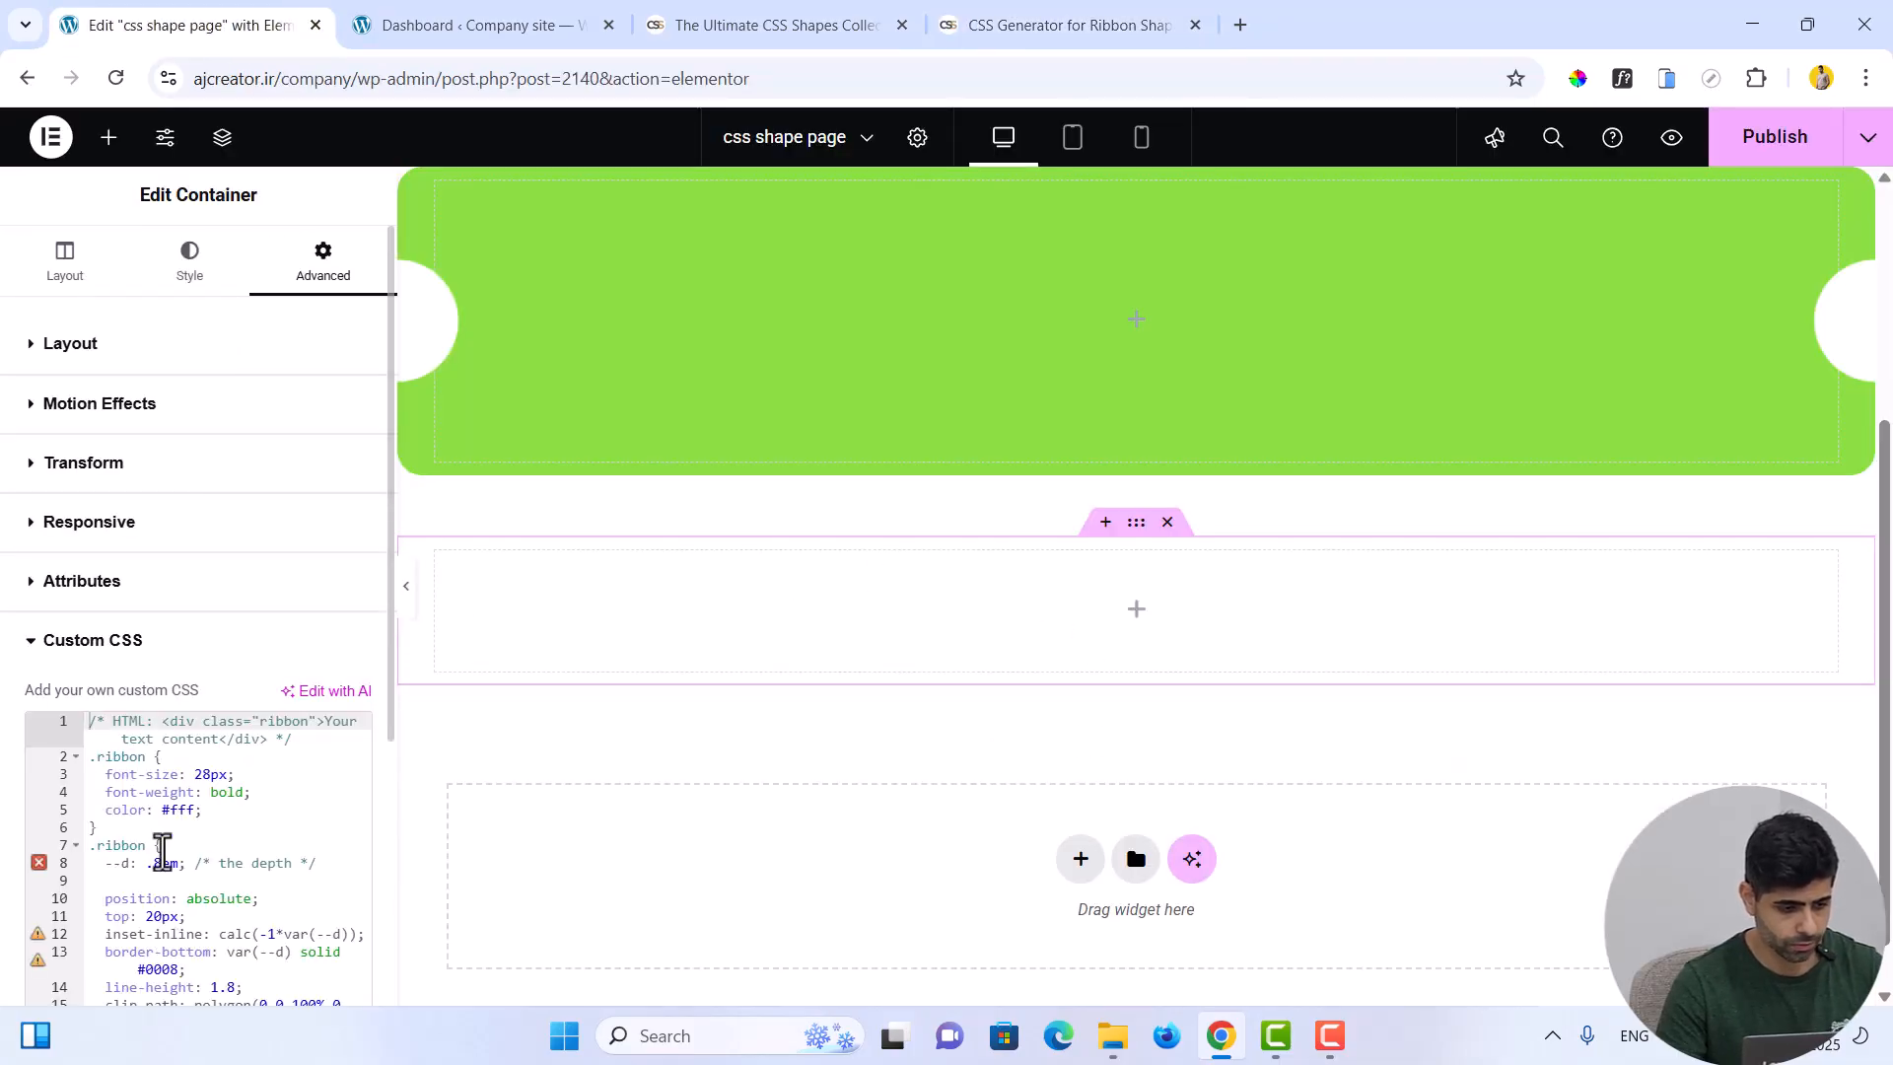
left_click(163, 849)
key("ctrl+a")
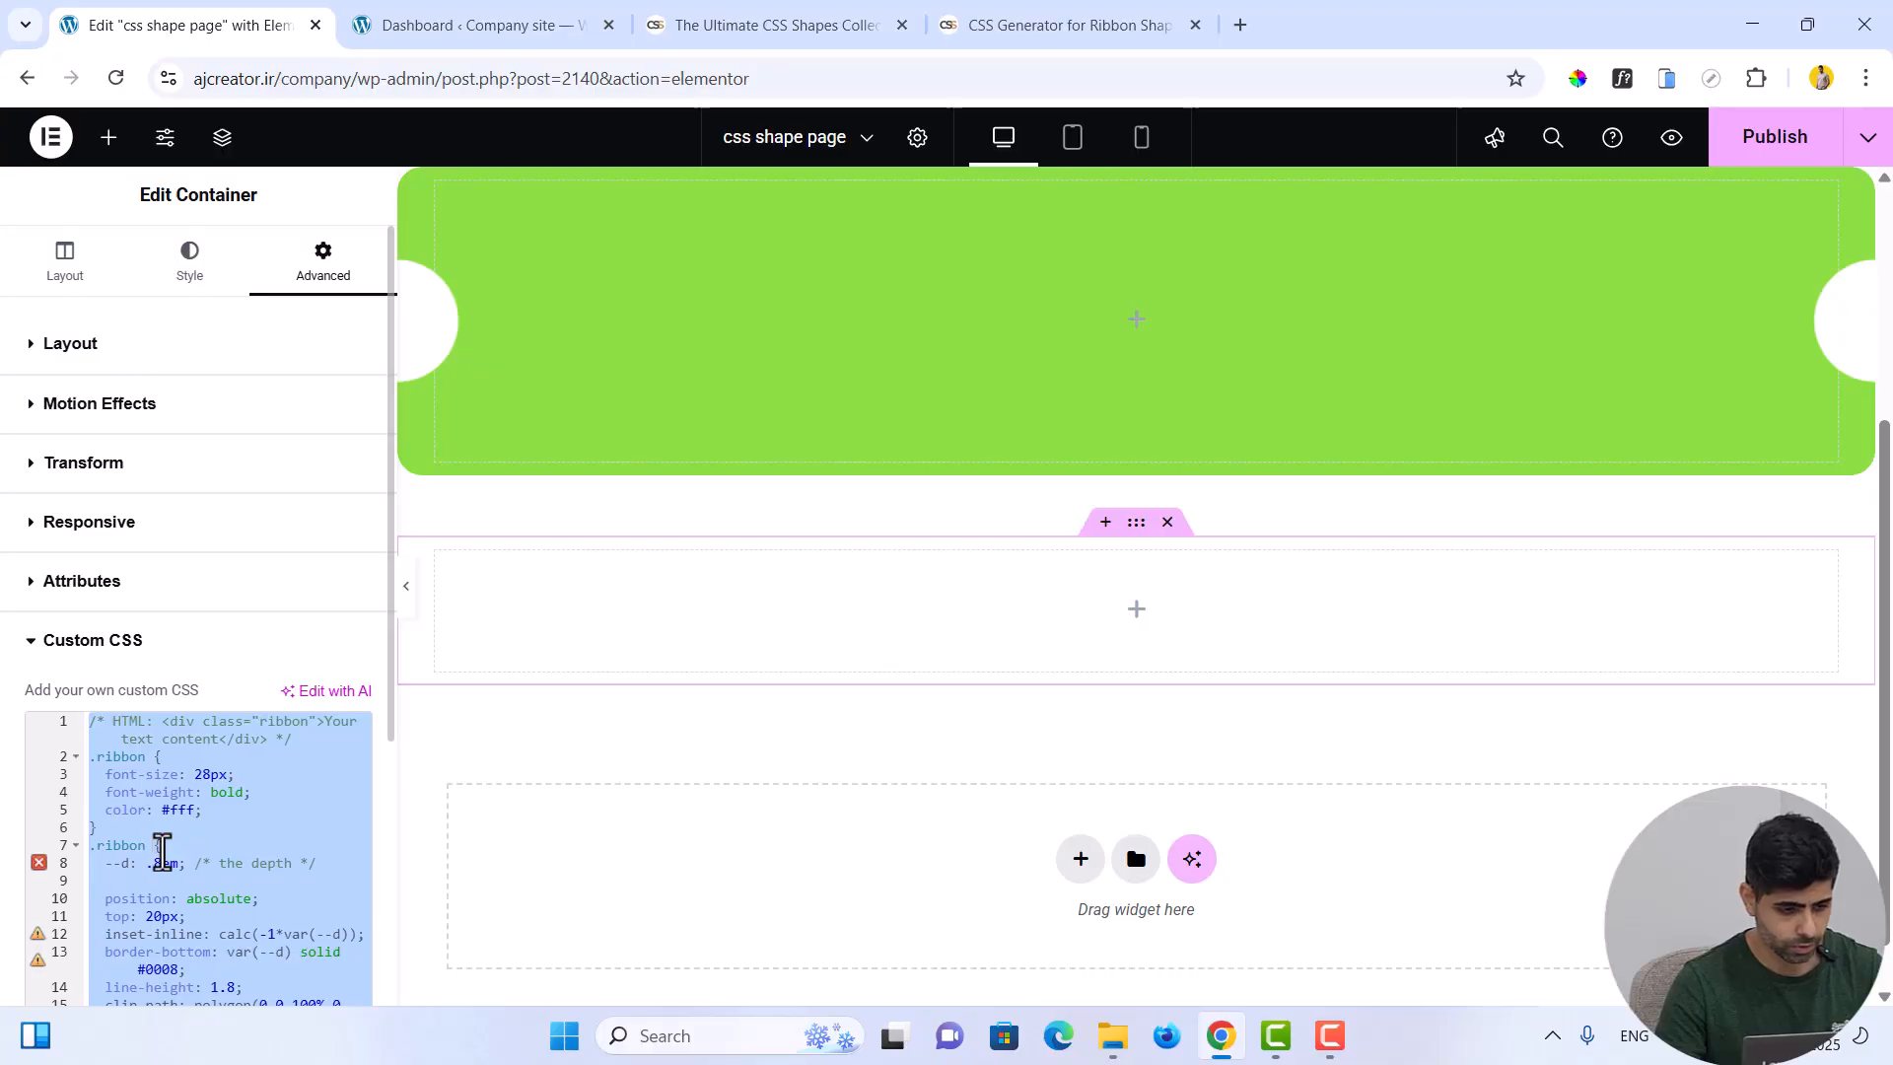
key("ctrl+v")
Assign the class name ribbon from the ribbon #1 code to the container's CSS classes
left_click_drag(148, 757, 95, 755)
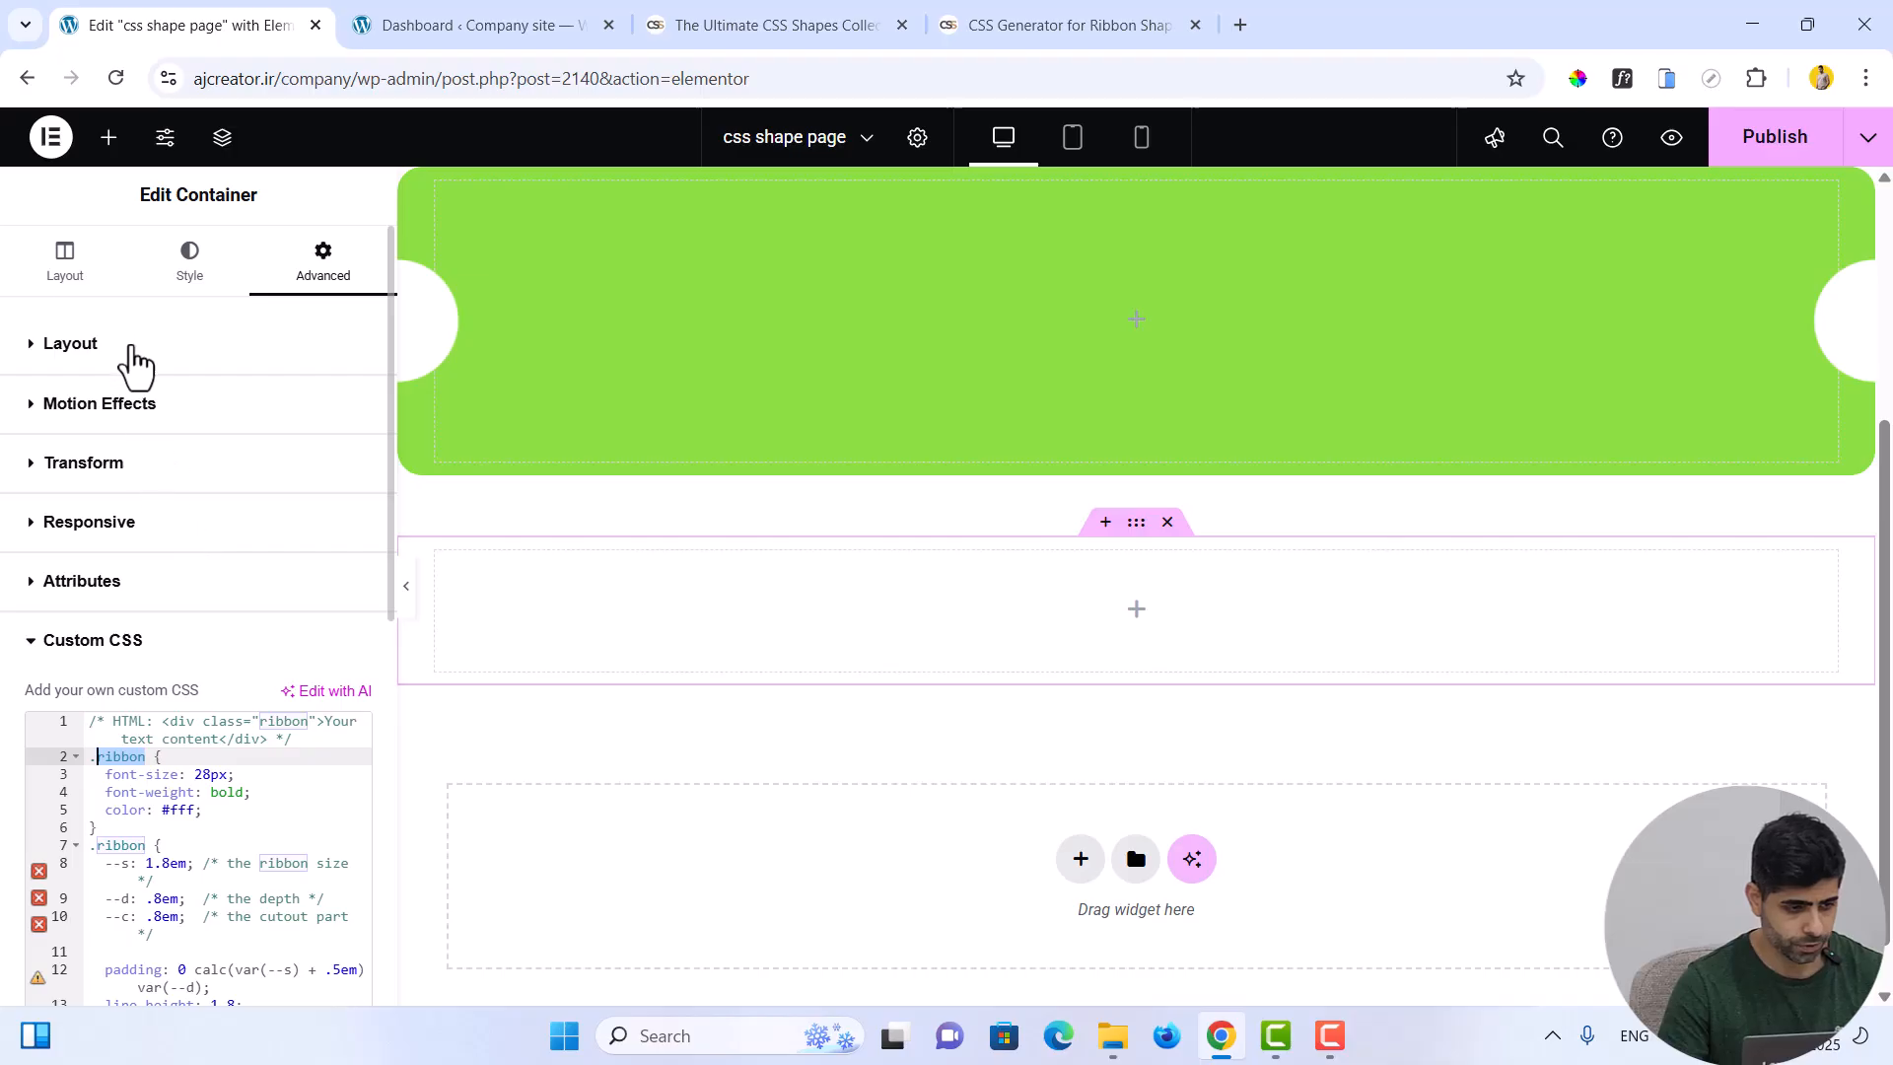
left_click(133, 347)
scroll(187, 739, "down", 3)
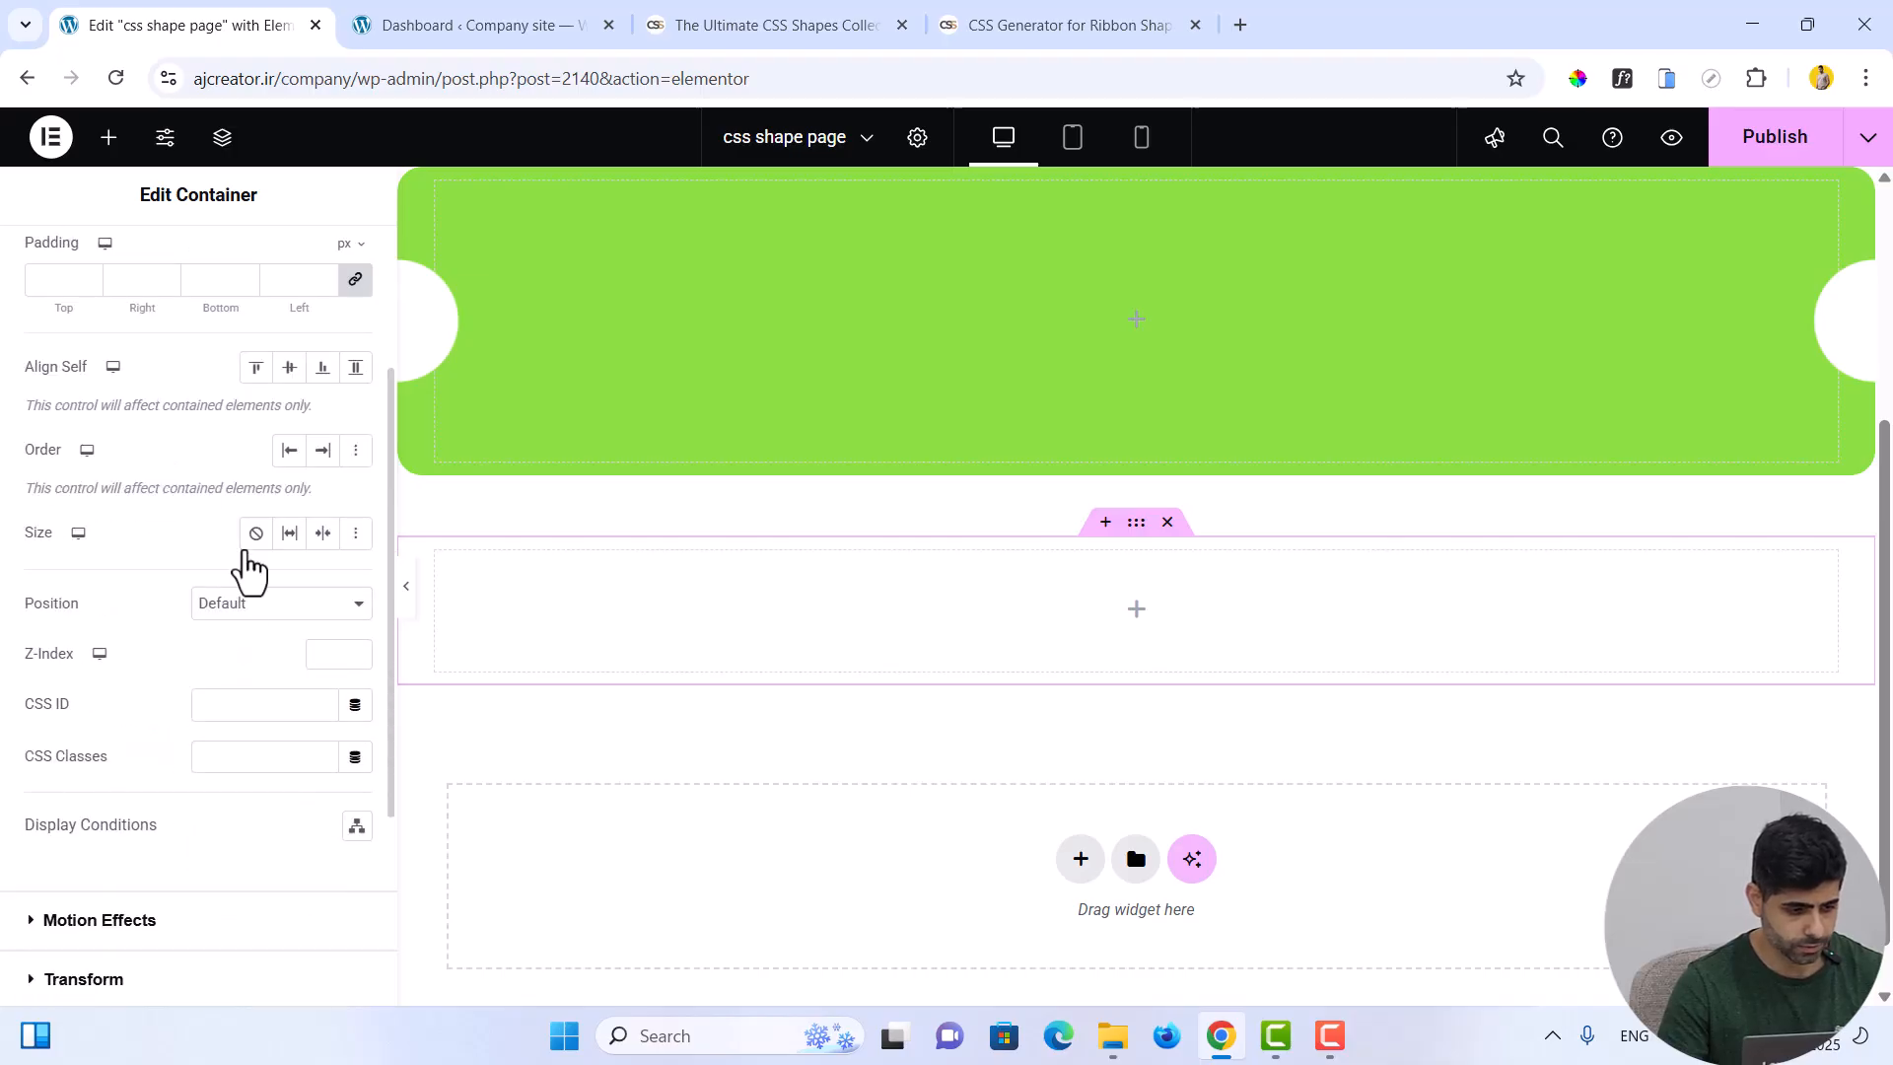
left_click(233, 761)
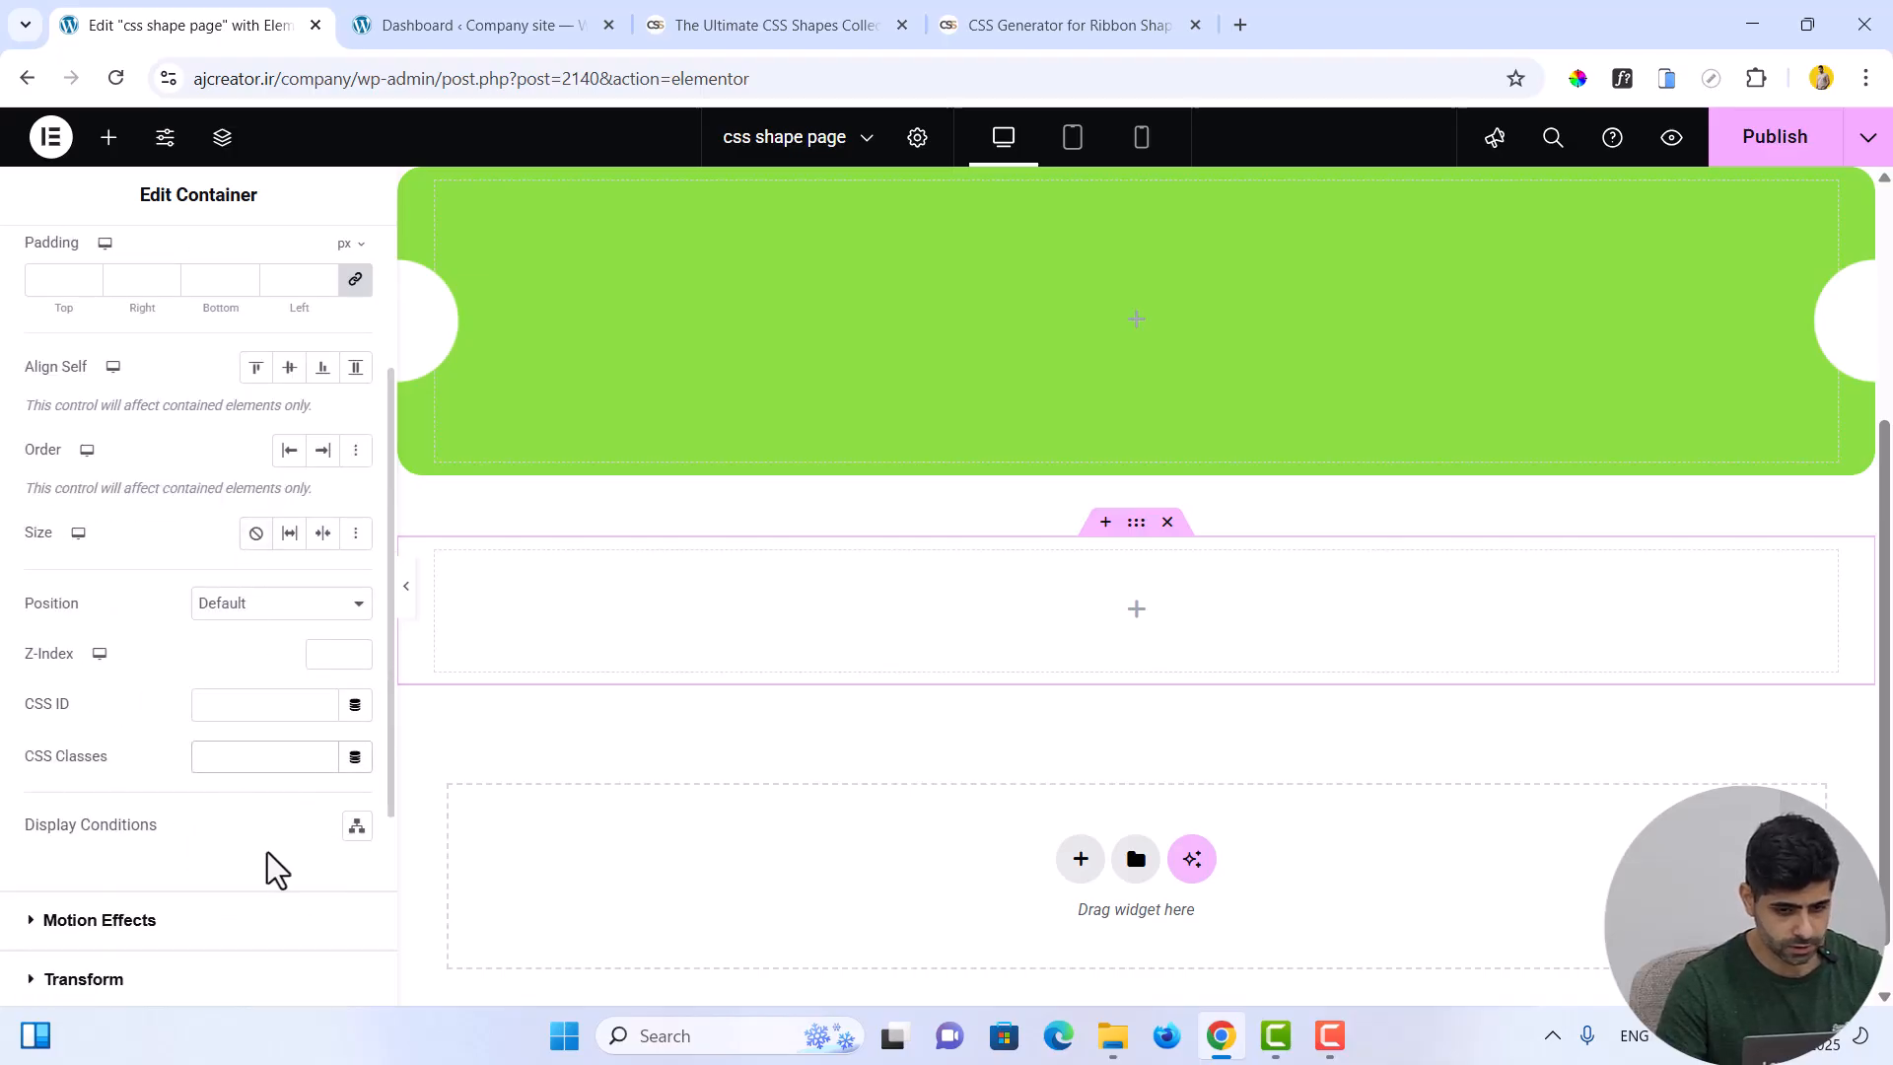
type("ribbon")
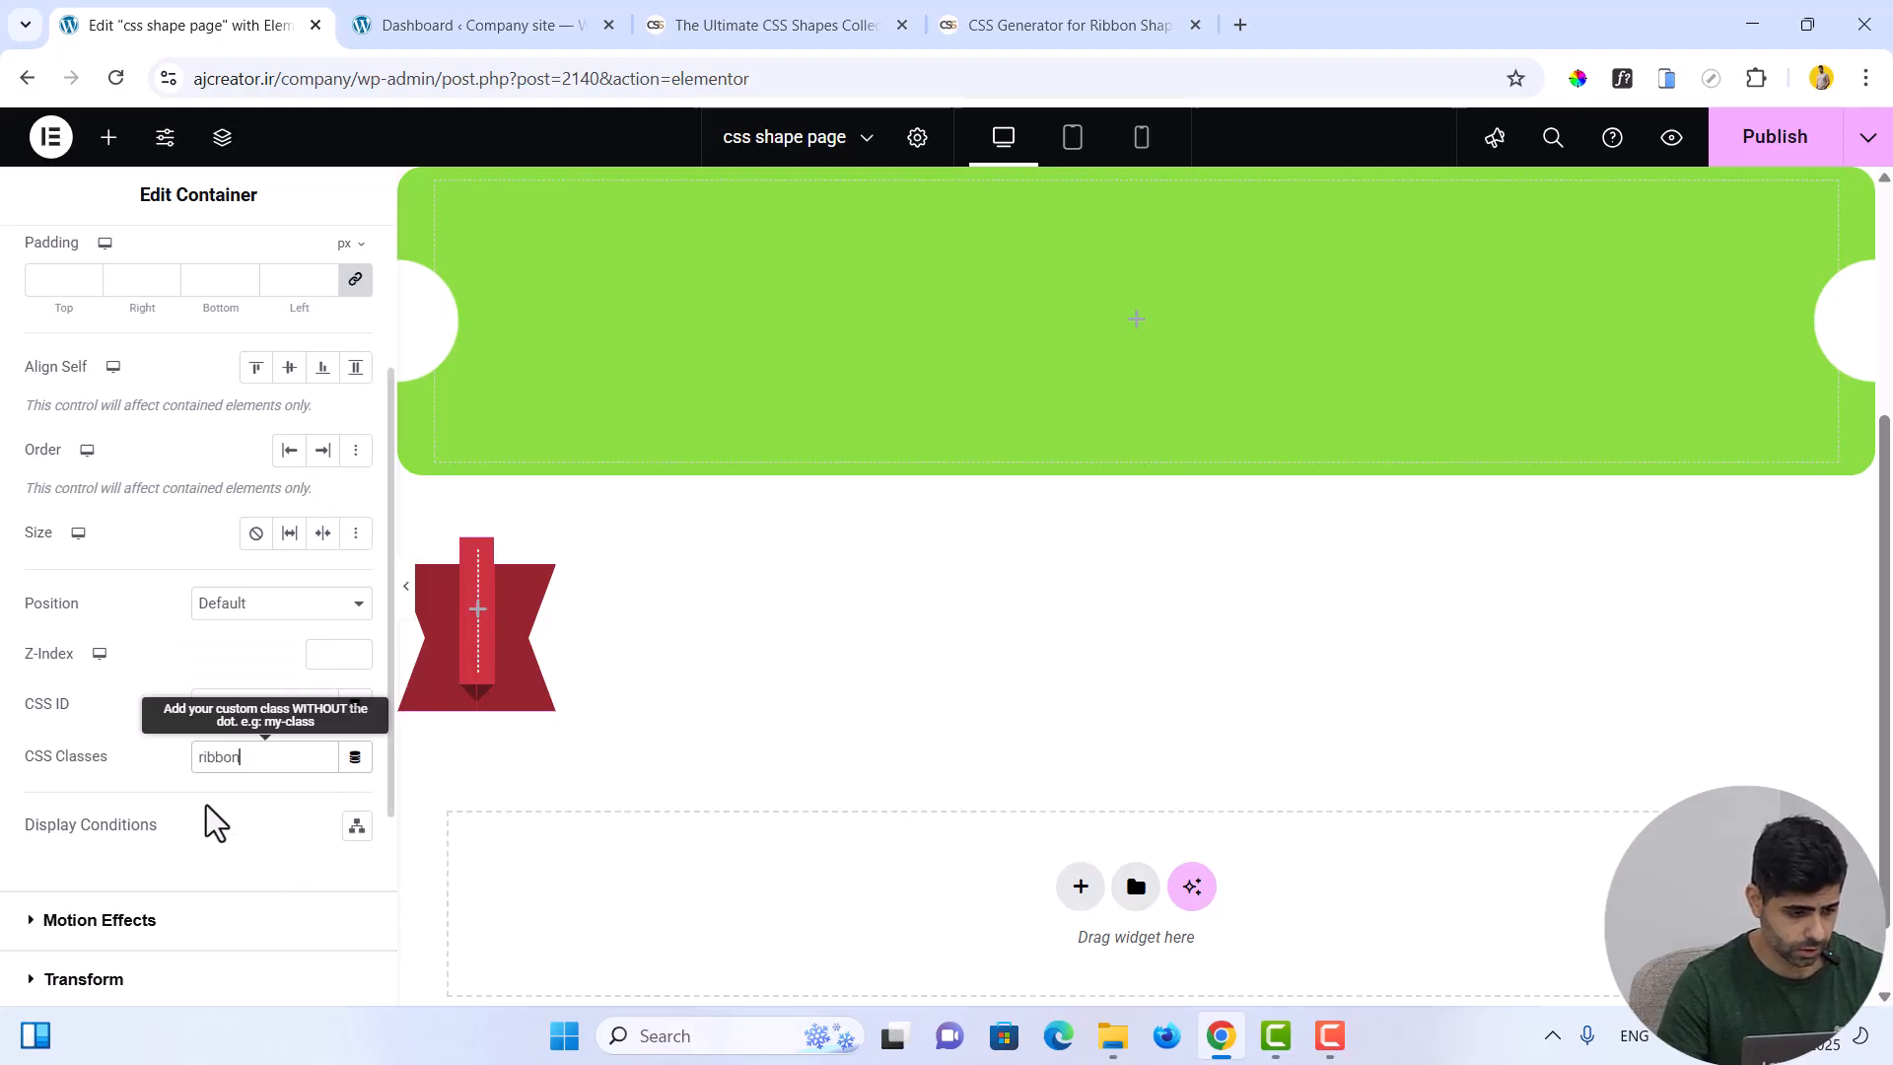
Try a font-size of 100px for the ribbon in the container's custom CSS and undo the change
scroll(180, 961, "down", 3)
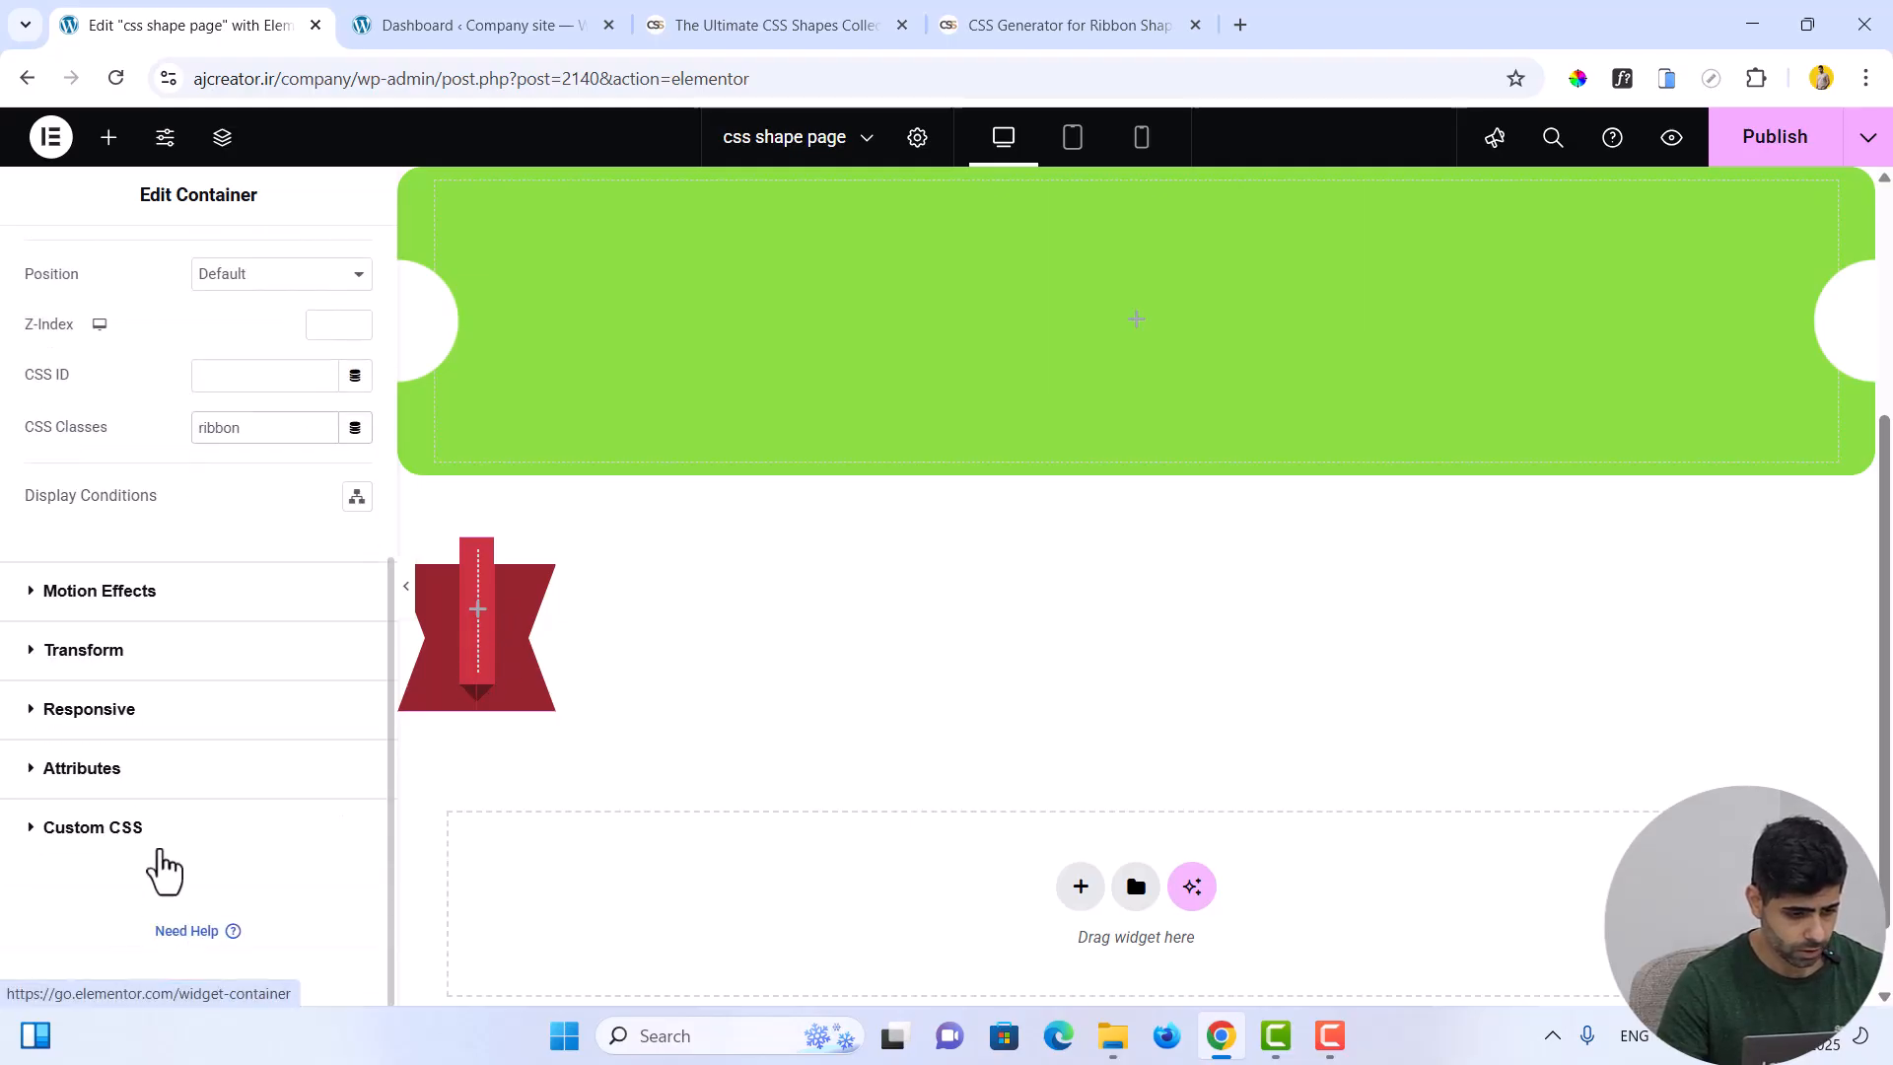
left_click(154, 838)
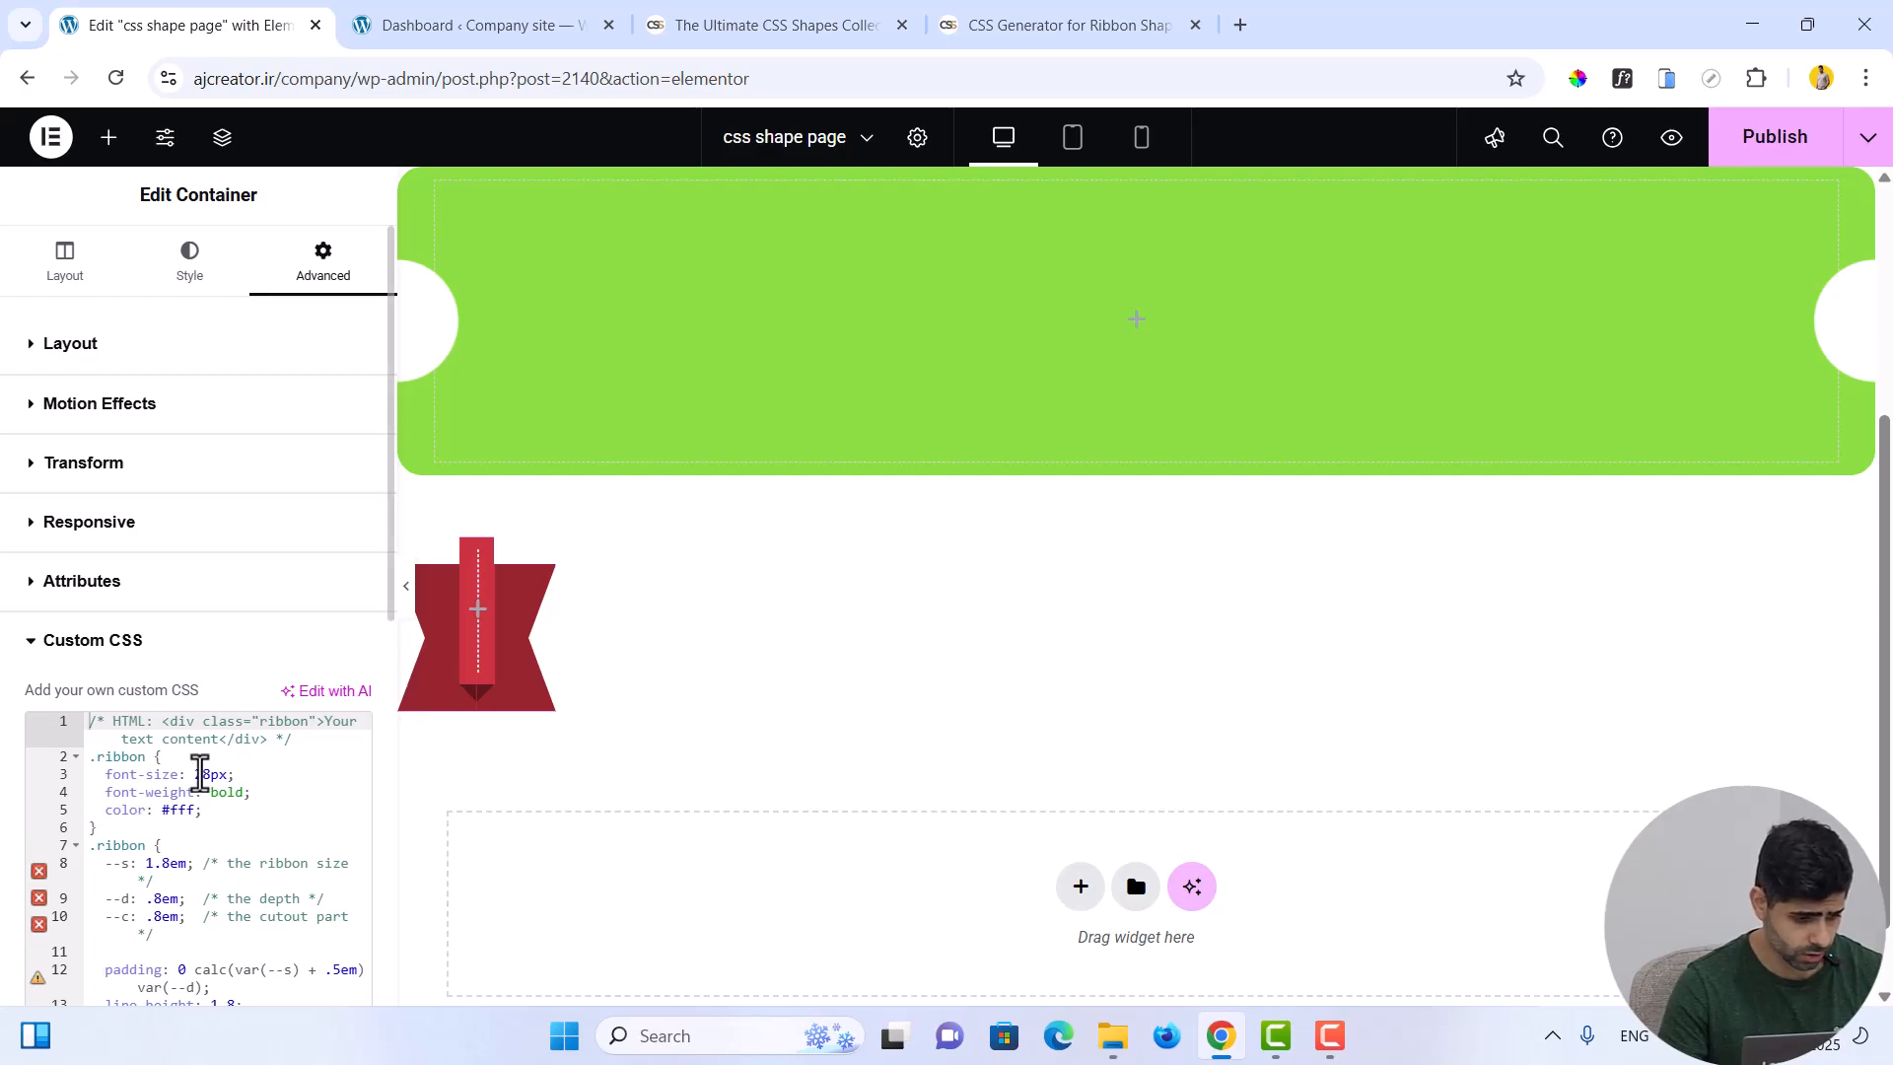
left_click(197, 774)
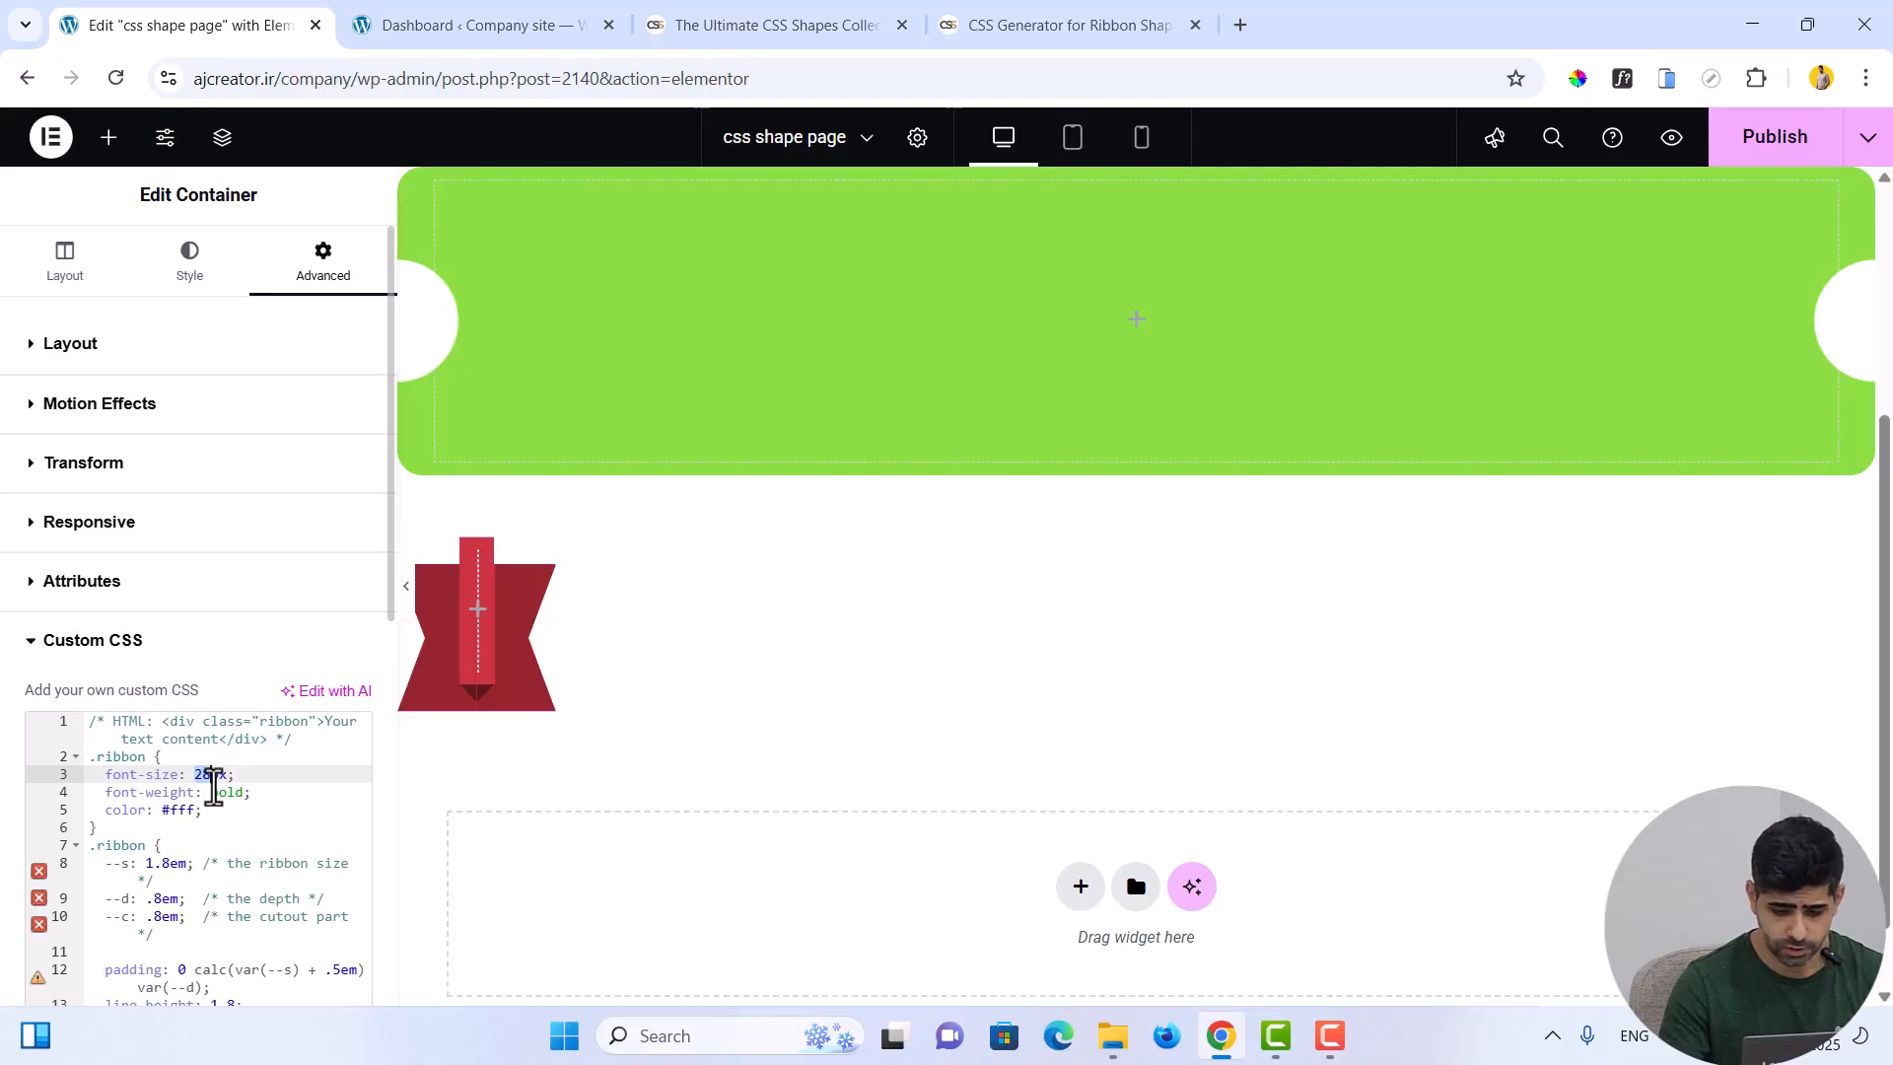
type("100")
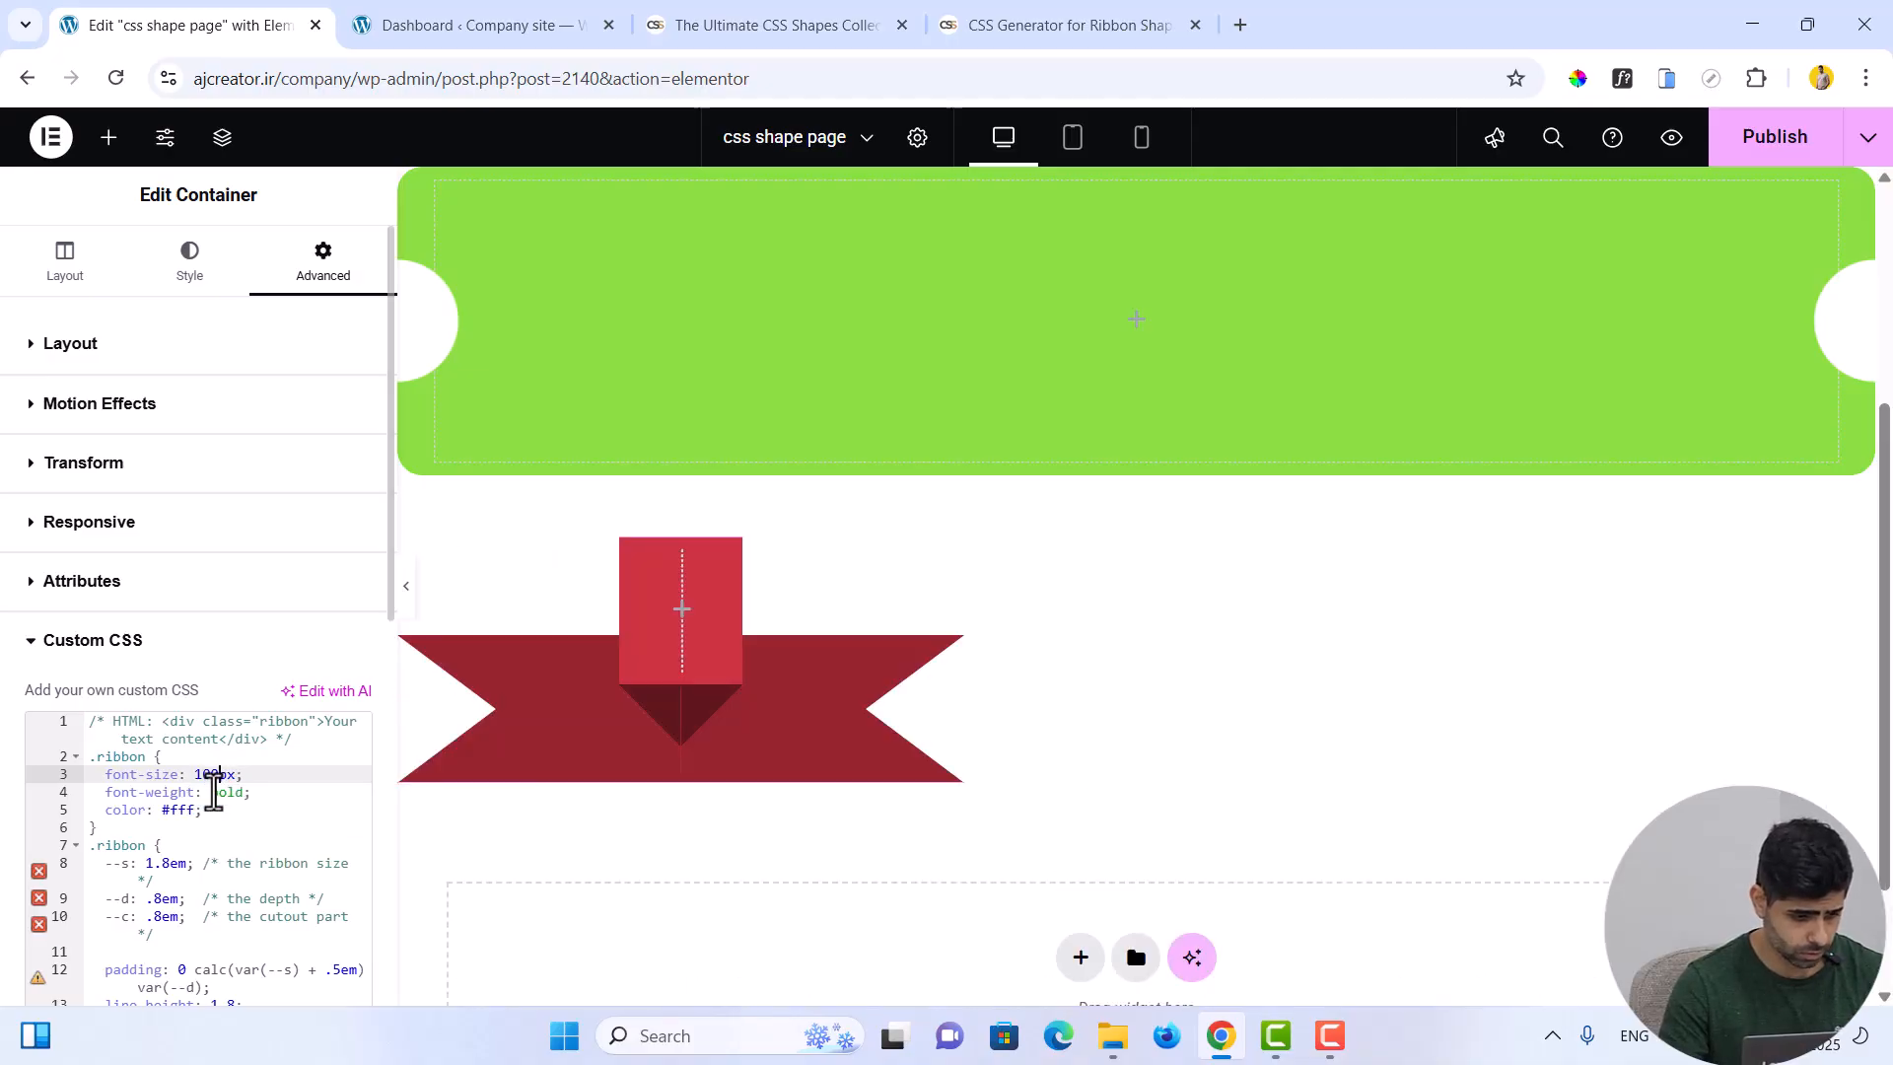
scroll(215, 791, "down", 6)
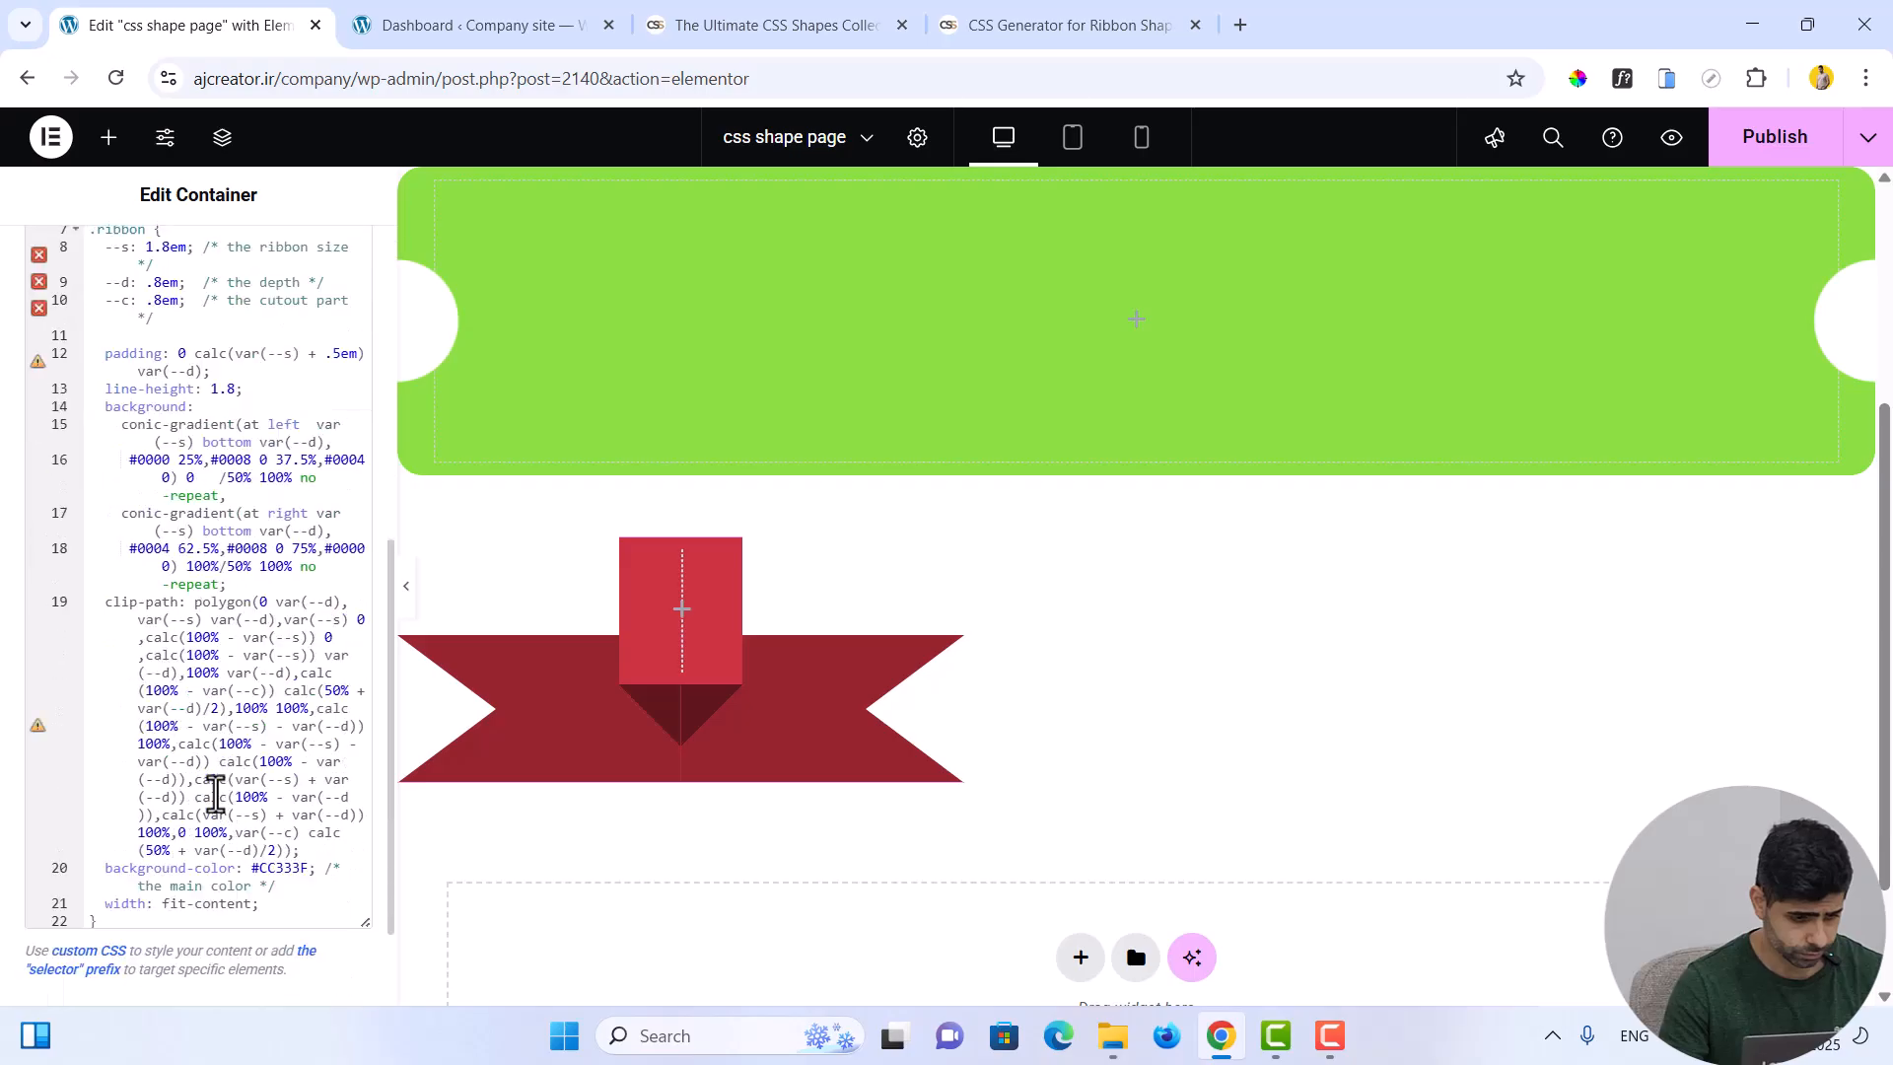
scroll(224, 809, "up", 8)
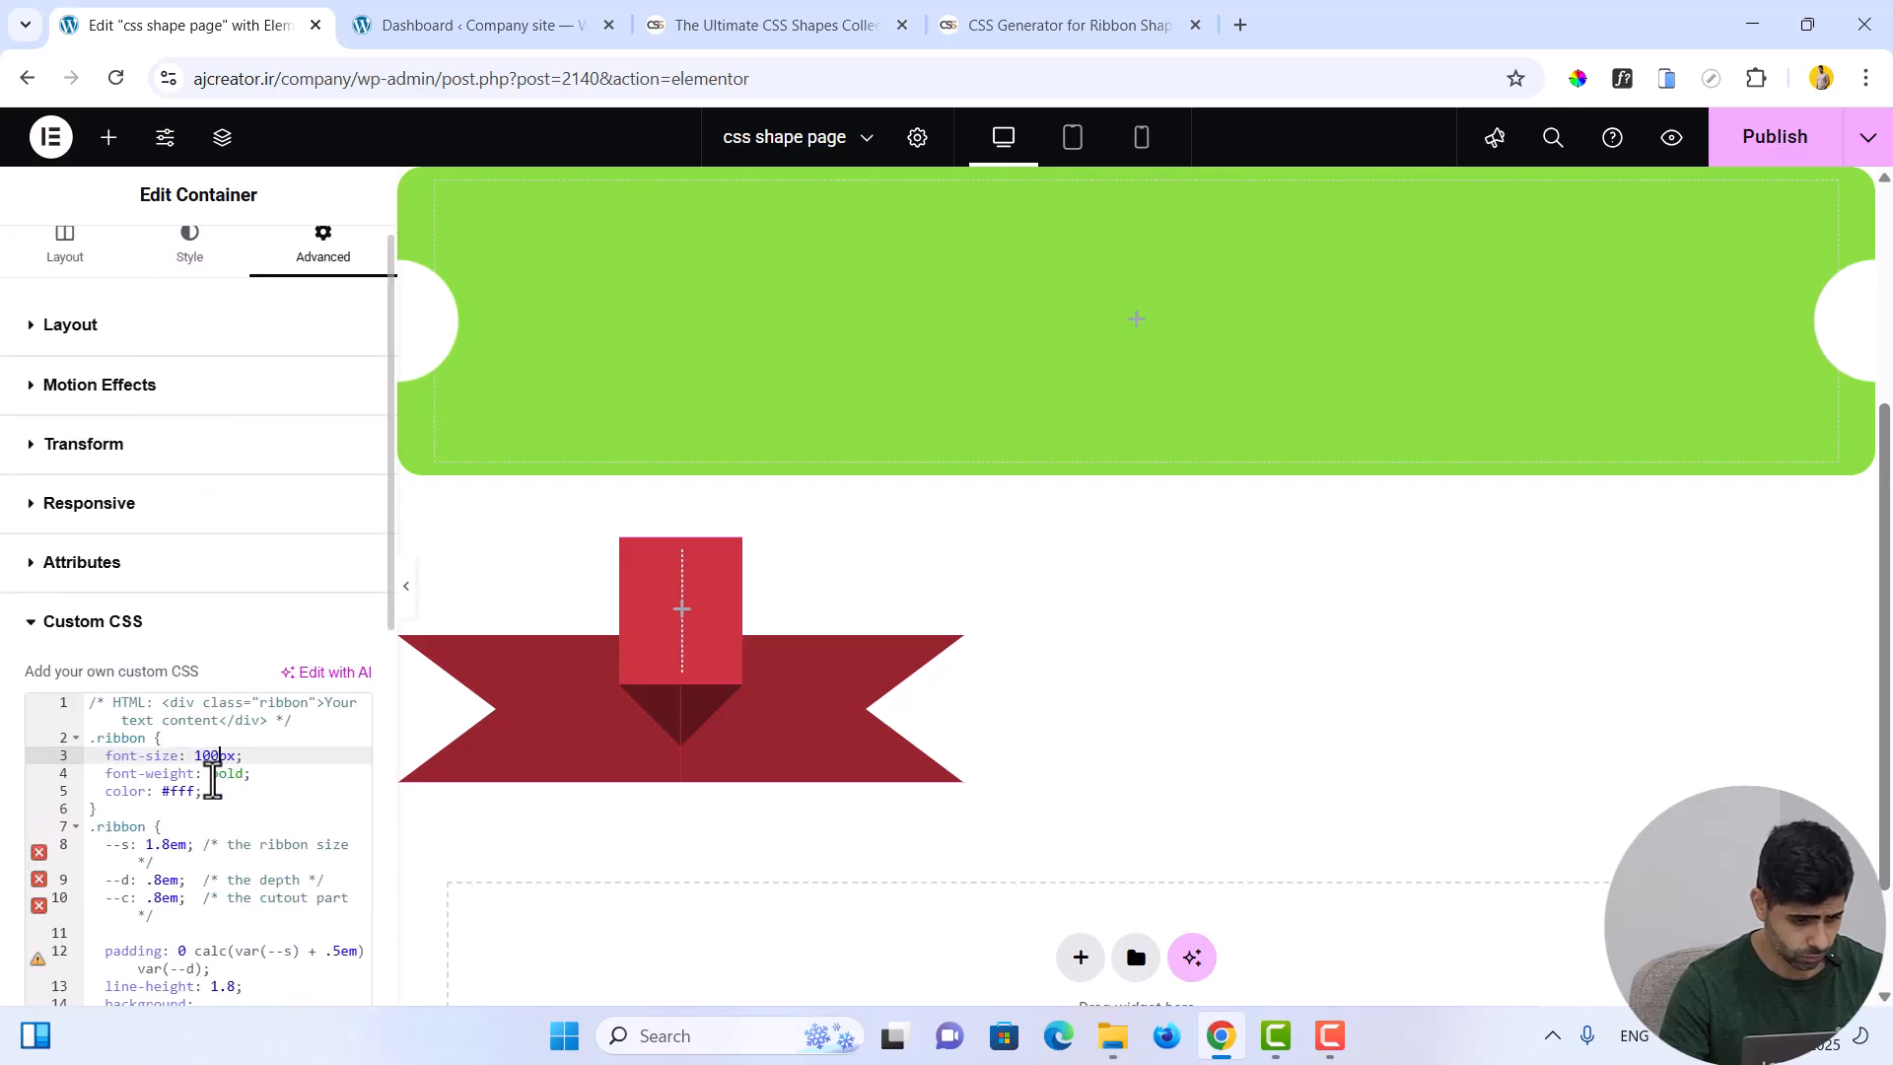
key("ctrl+z")
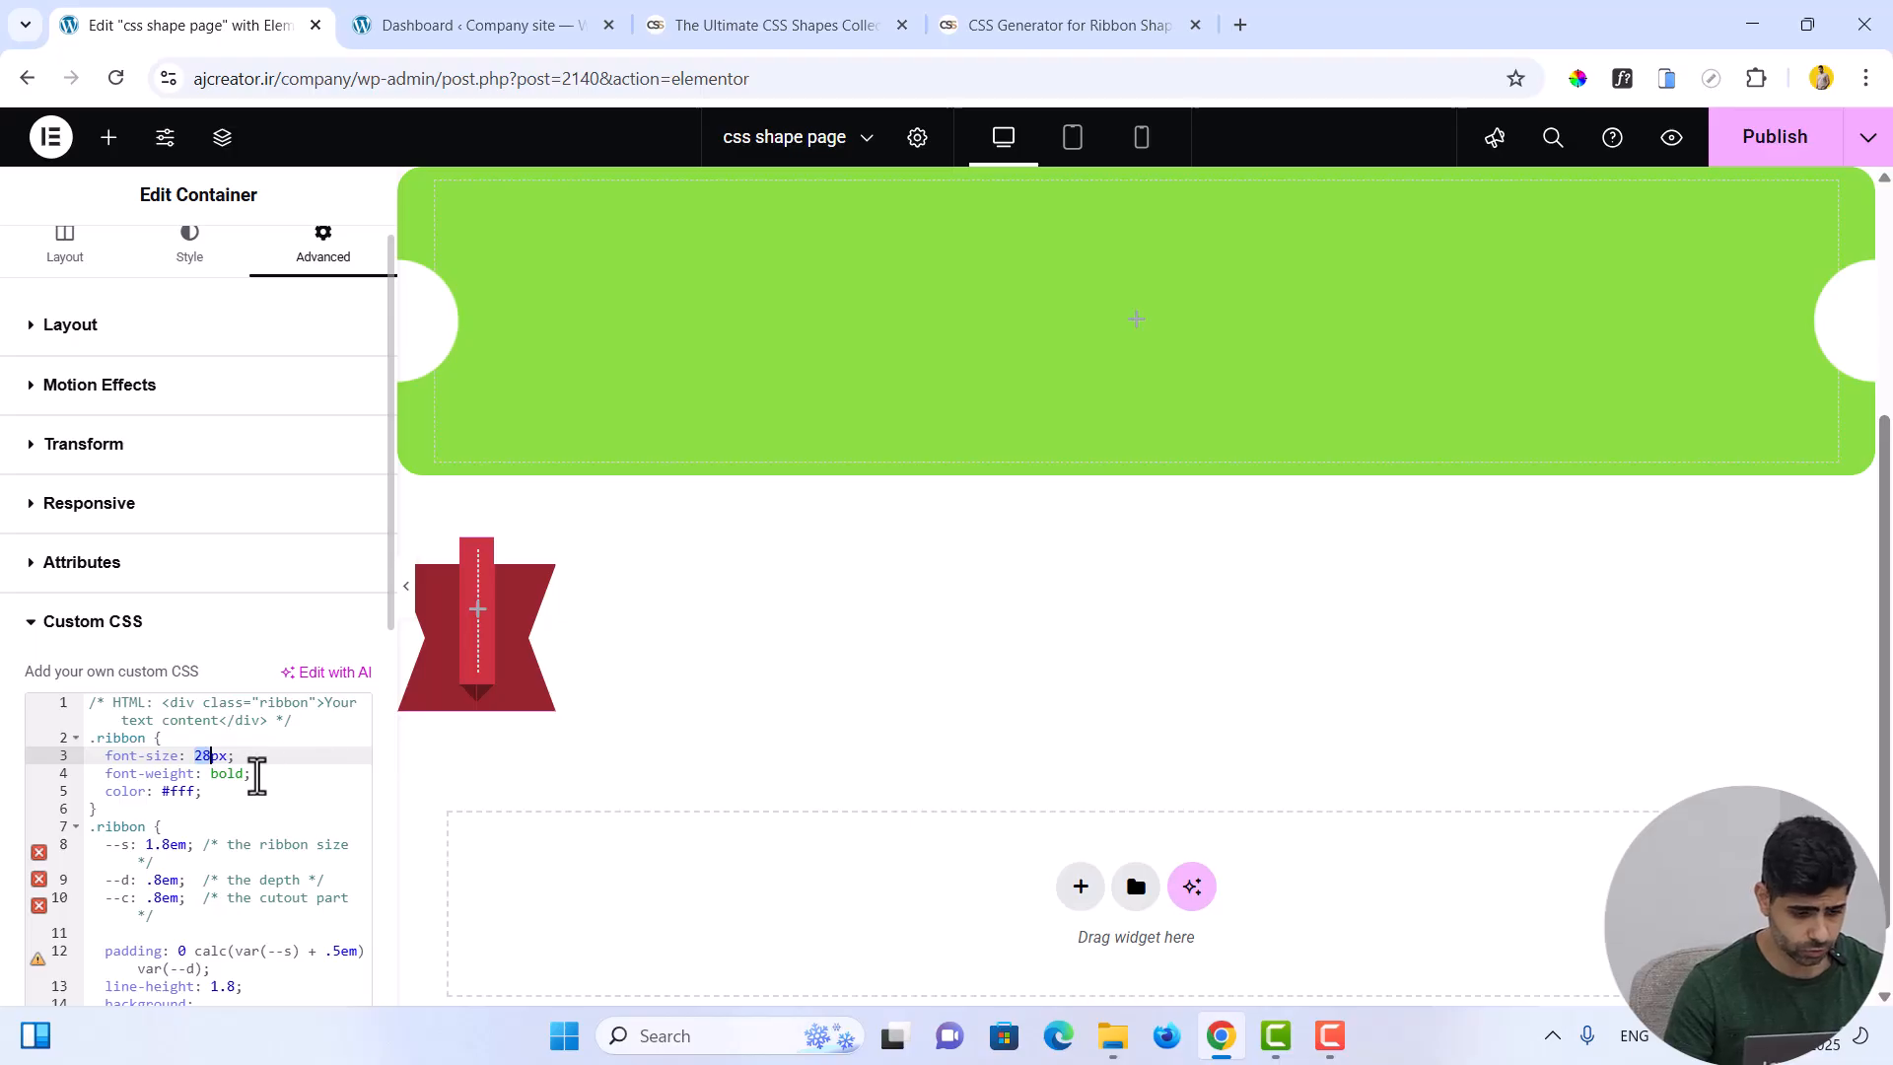
Delete all of the ribbon code from the container's custom CSS
left_click(257, 775)
key("ctrl+a")
key("BackSpace")
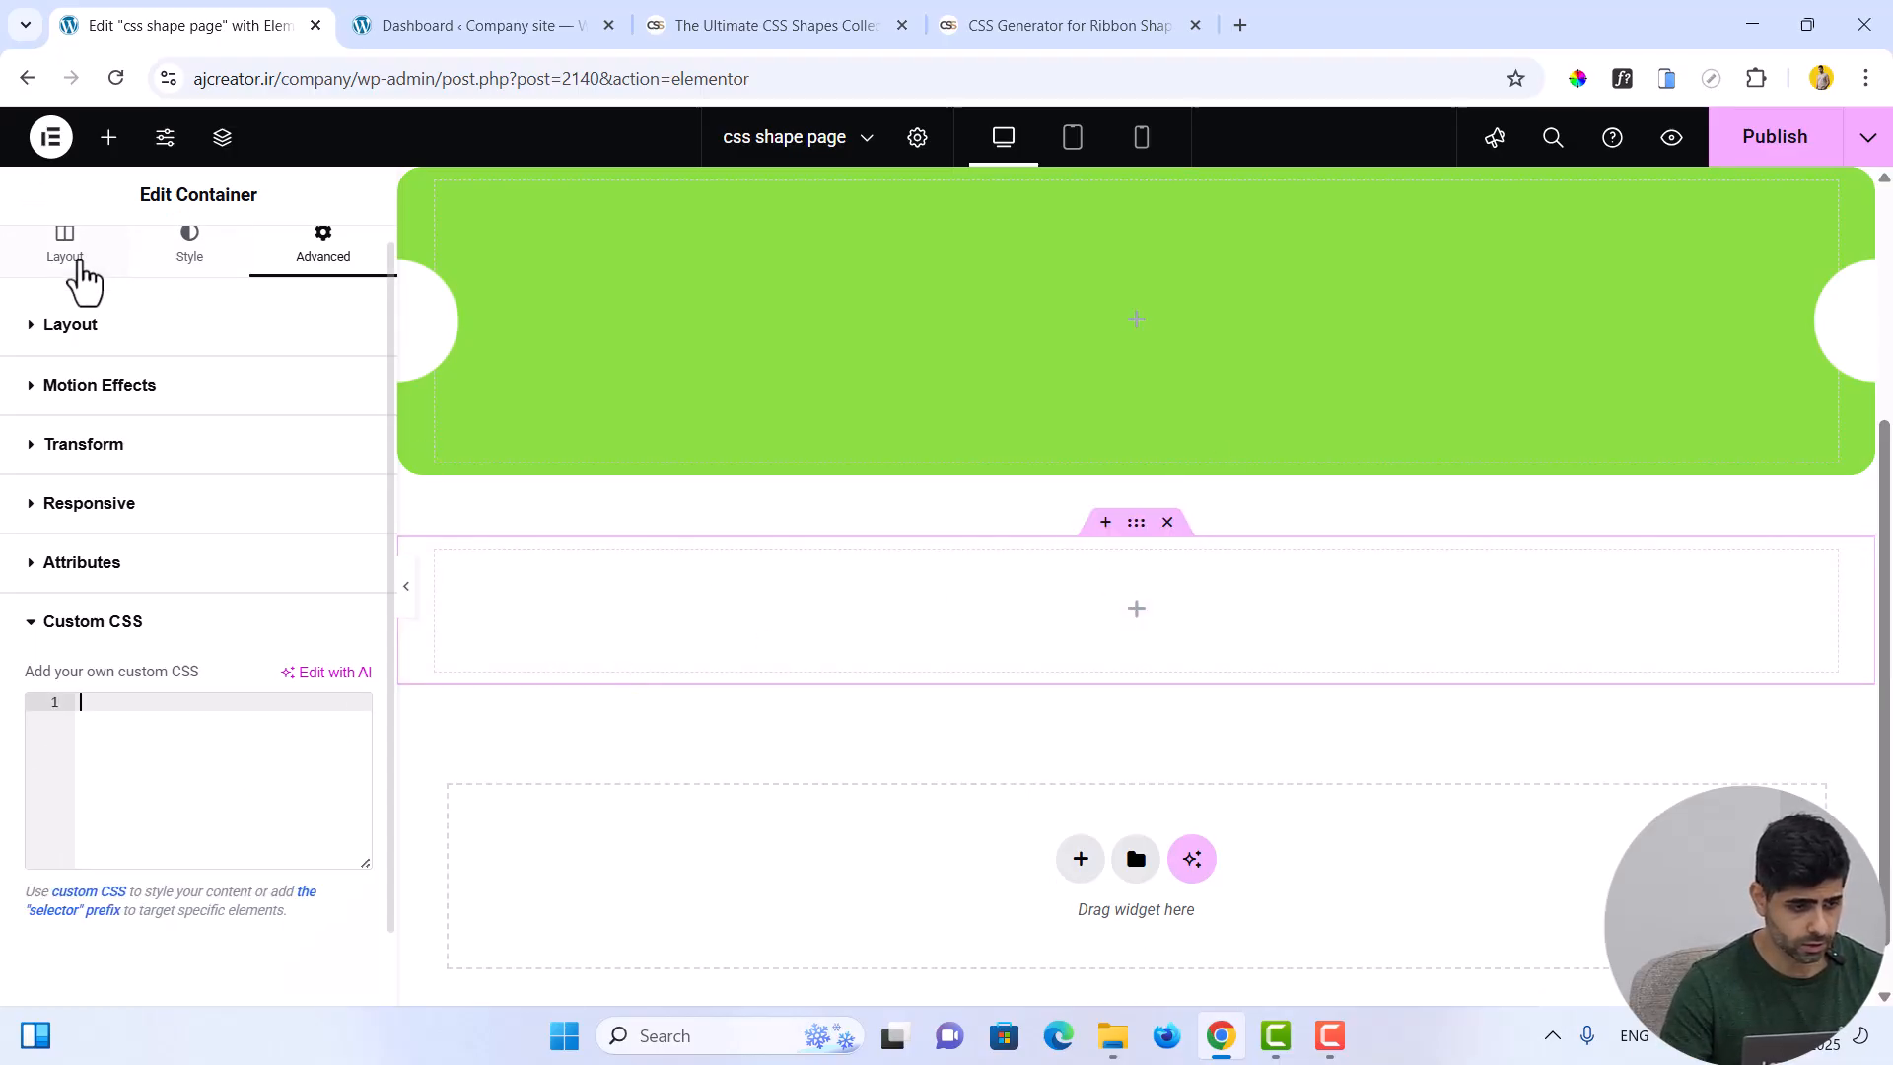
Insert a nested container inside the empty container below the green one and open the nested container's advanced settings
left_click(67, 251)
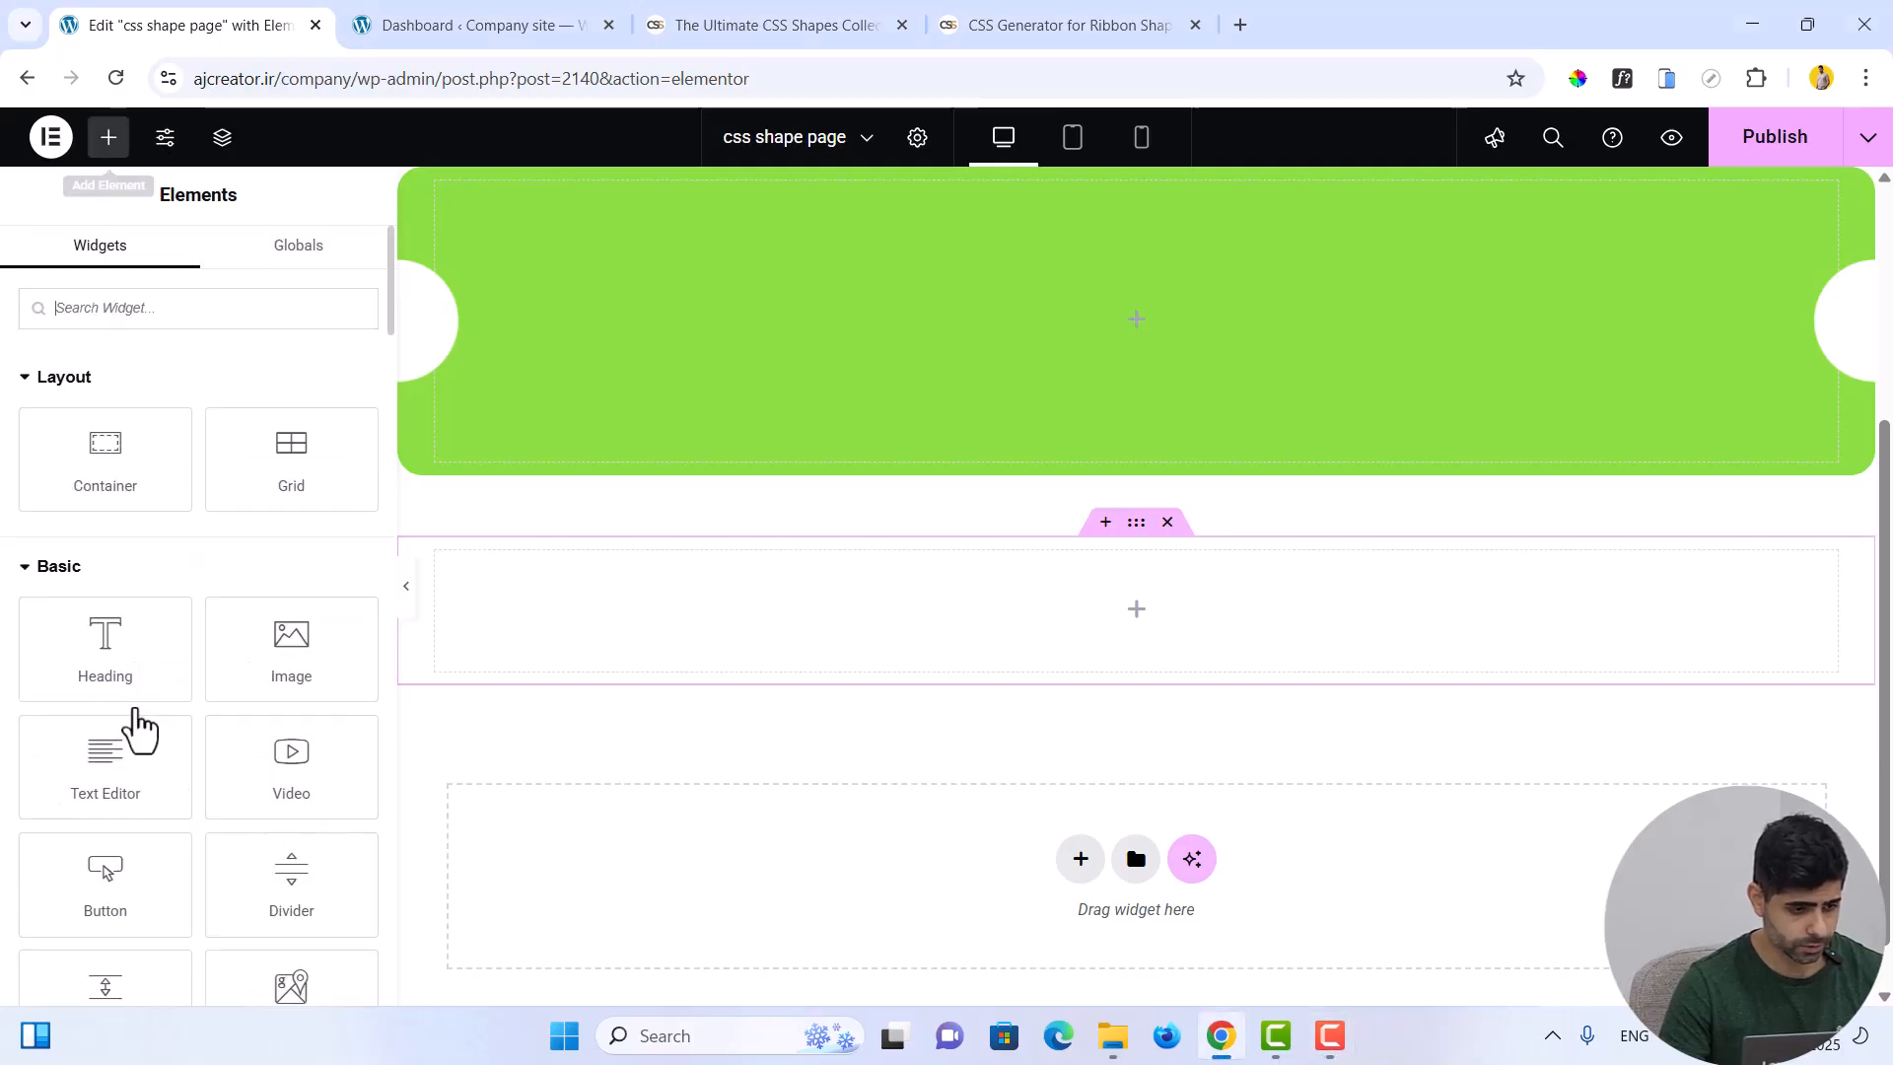
left_click_drag(118, 477, 1085, 680)
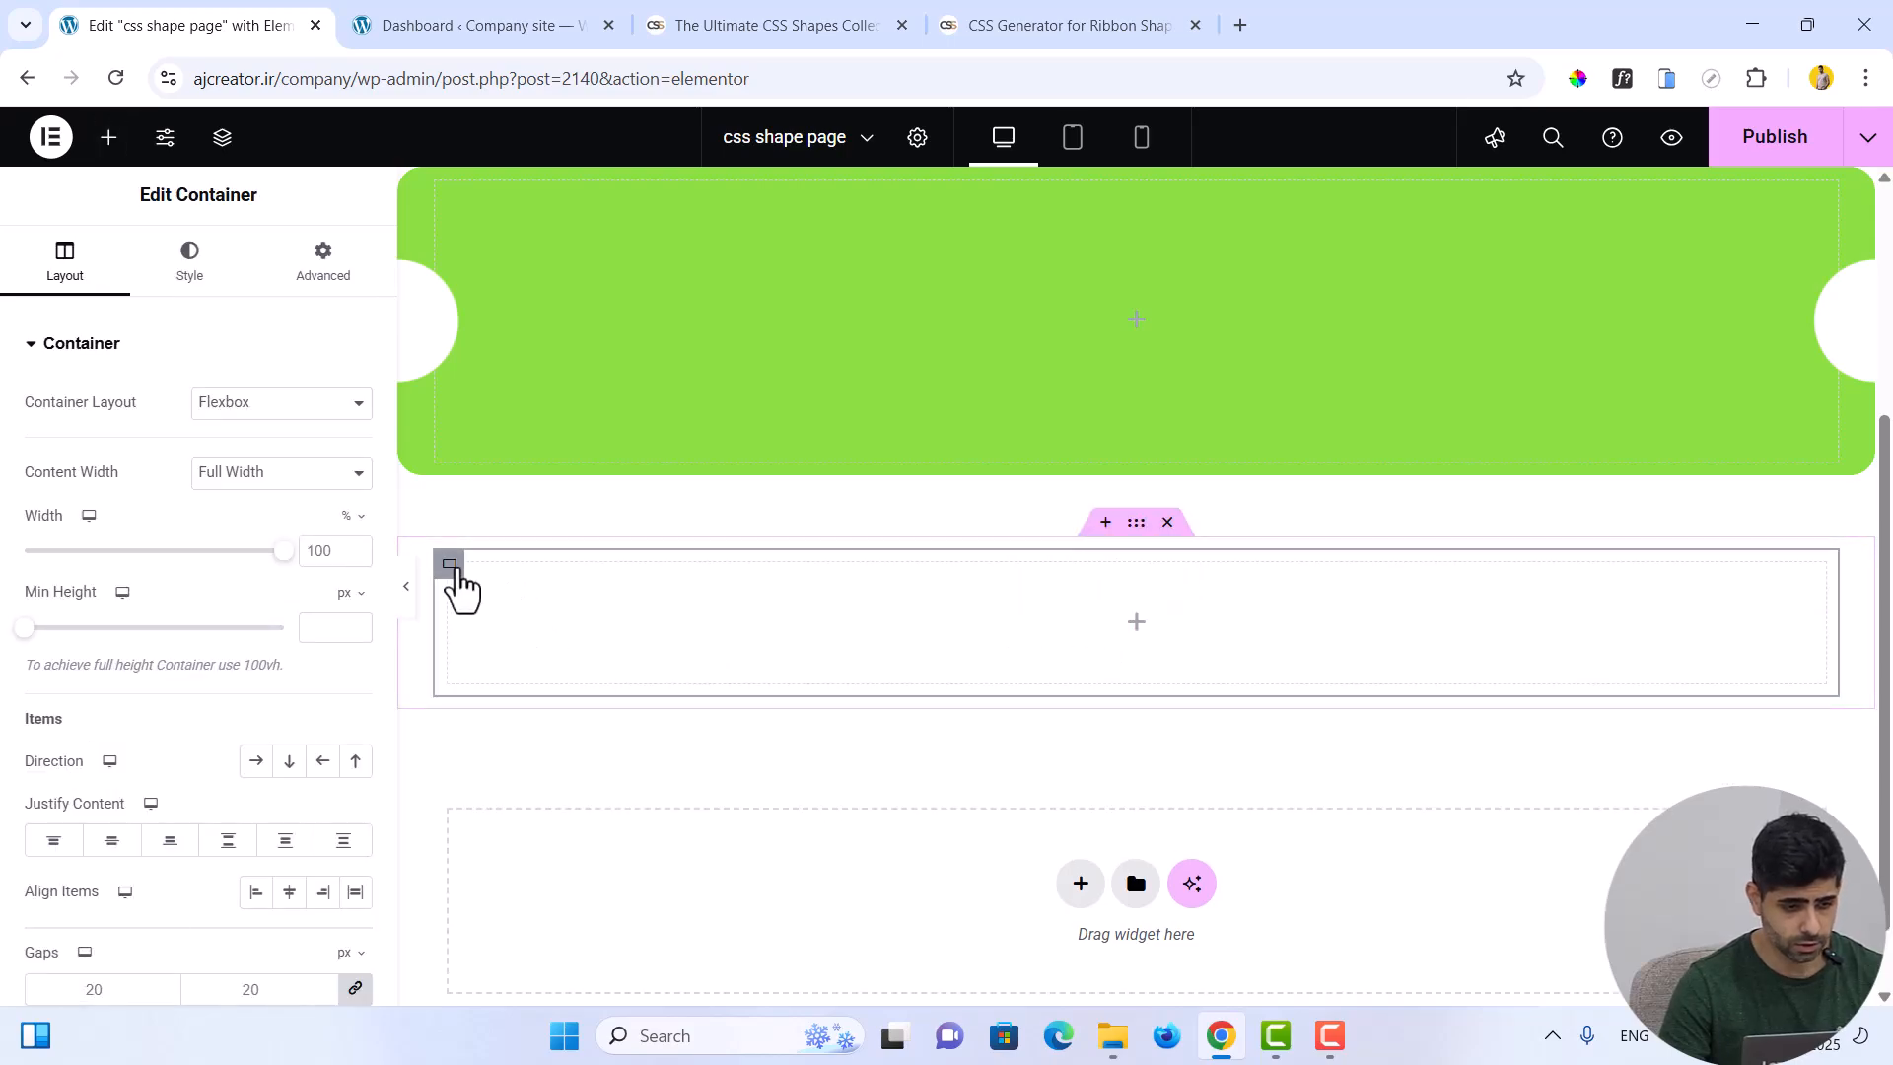
left_click(318, 276)
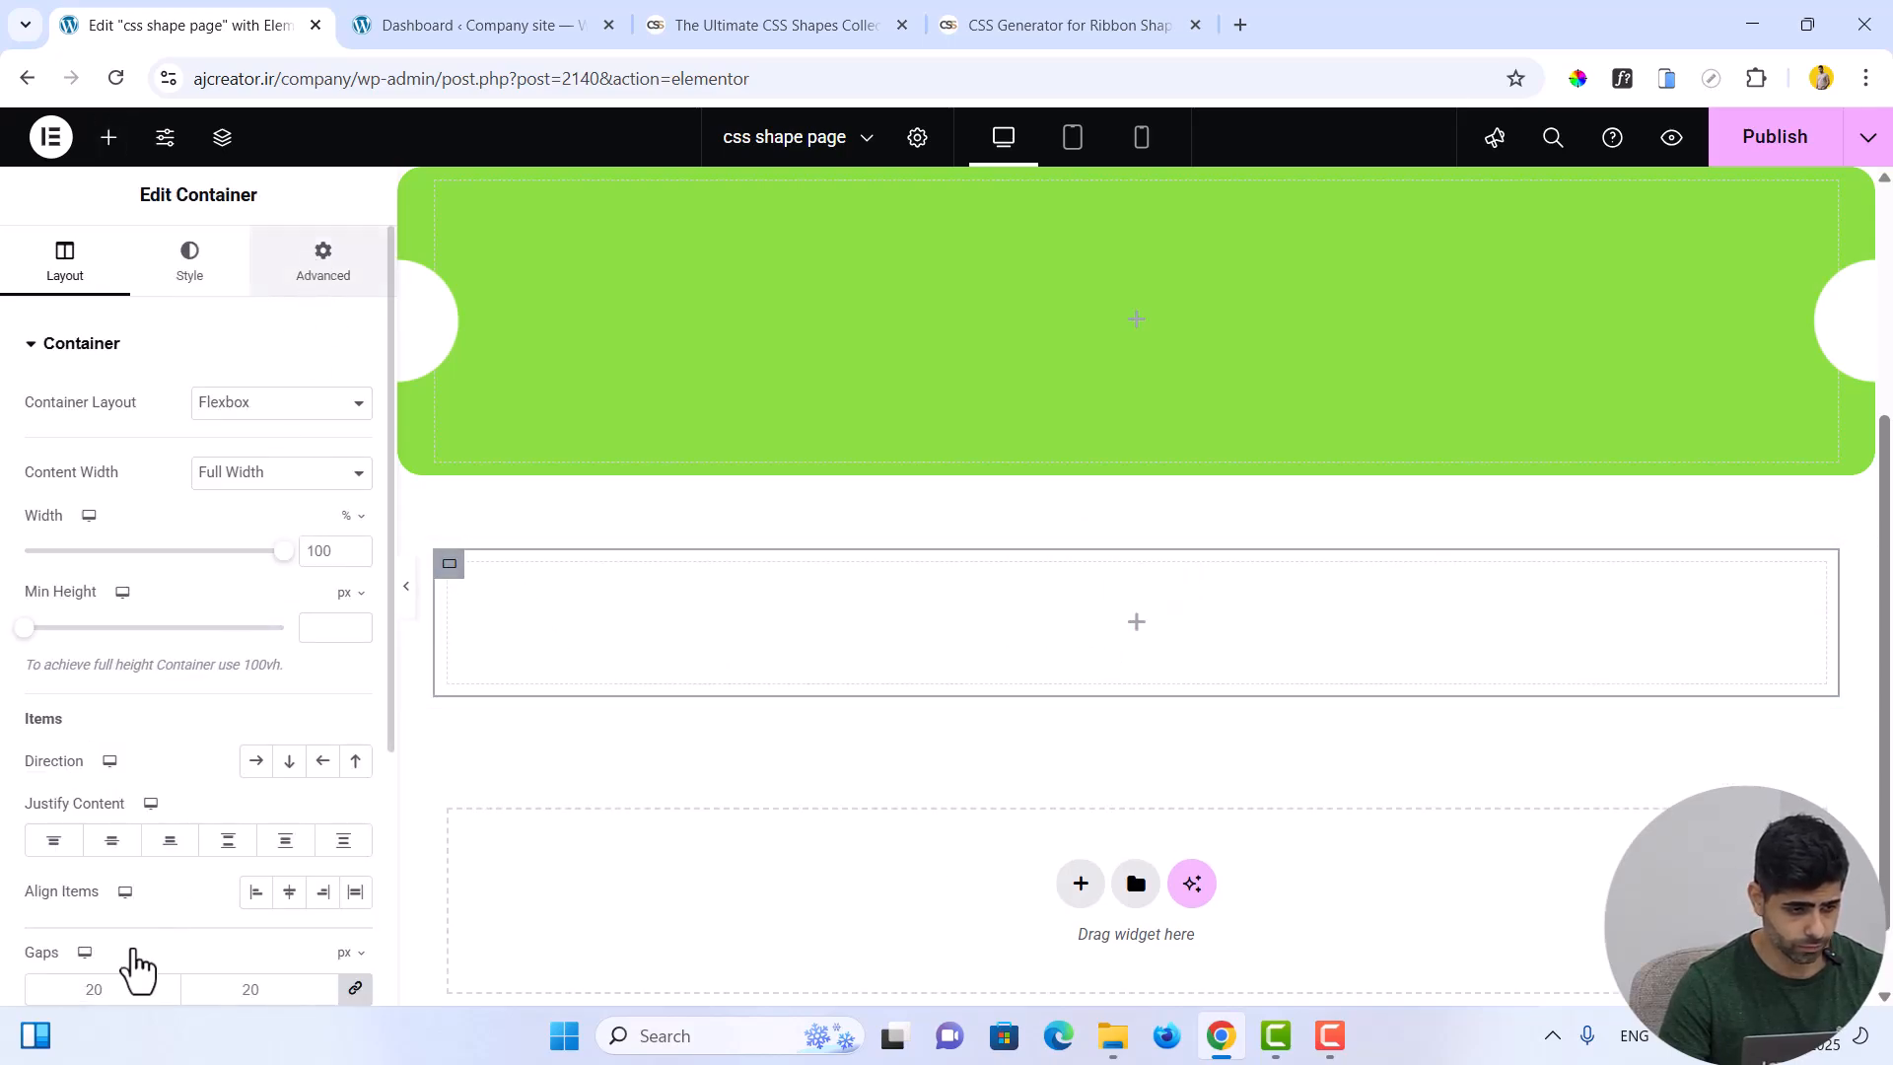
Remove the ribbon class from the outer container's CSS classes
left_click(51, 277)
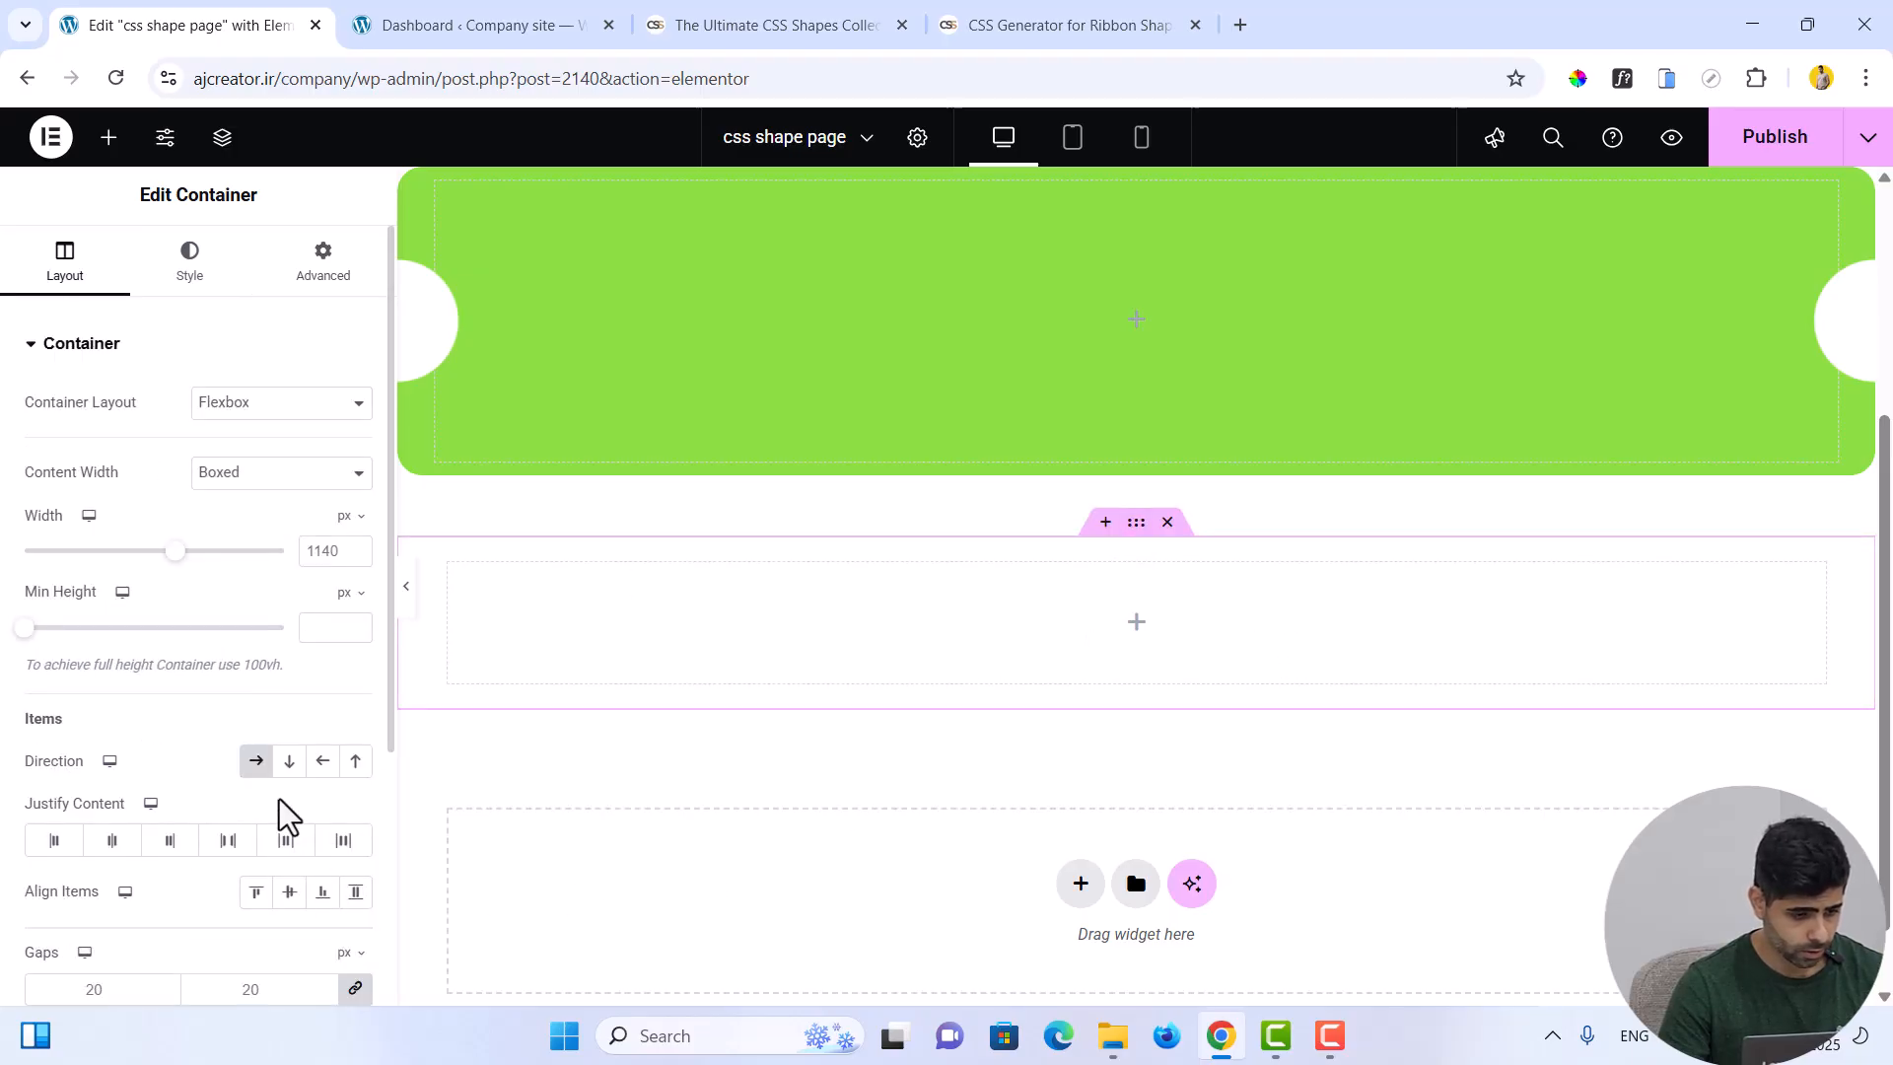
scroll(204, 832, "down", 4)
scroll(182, 779, "up", 4)
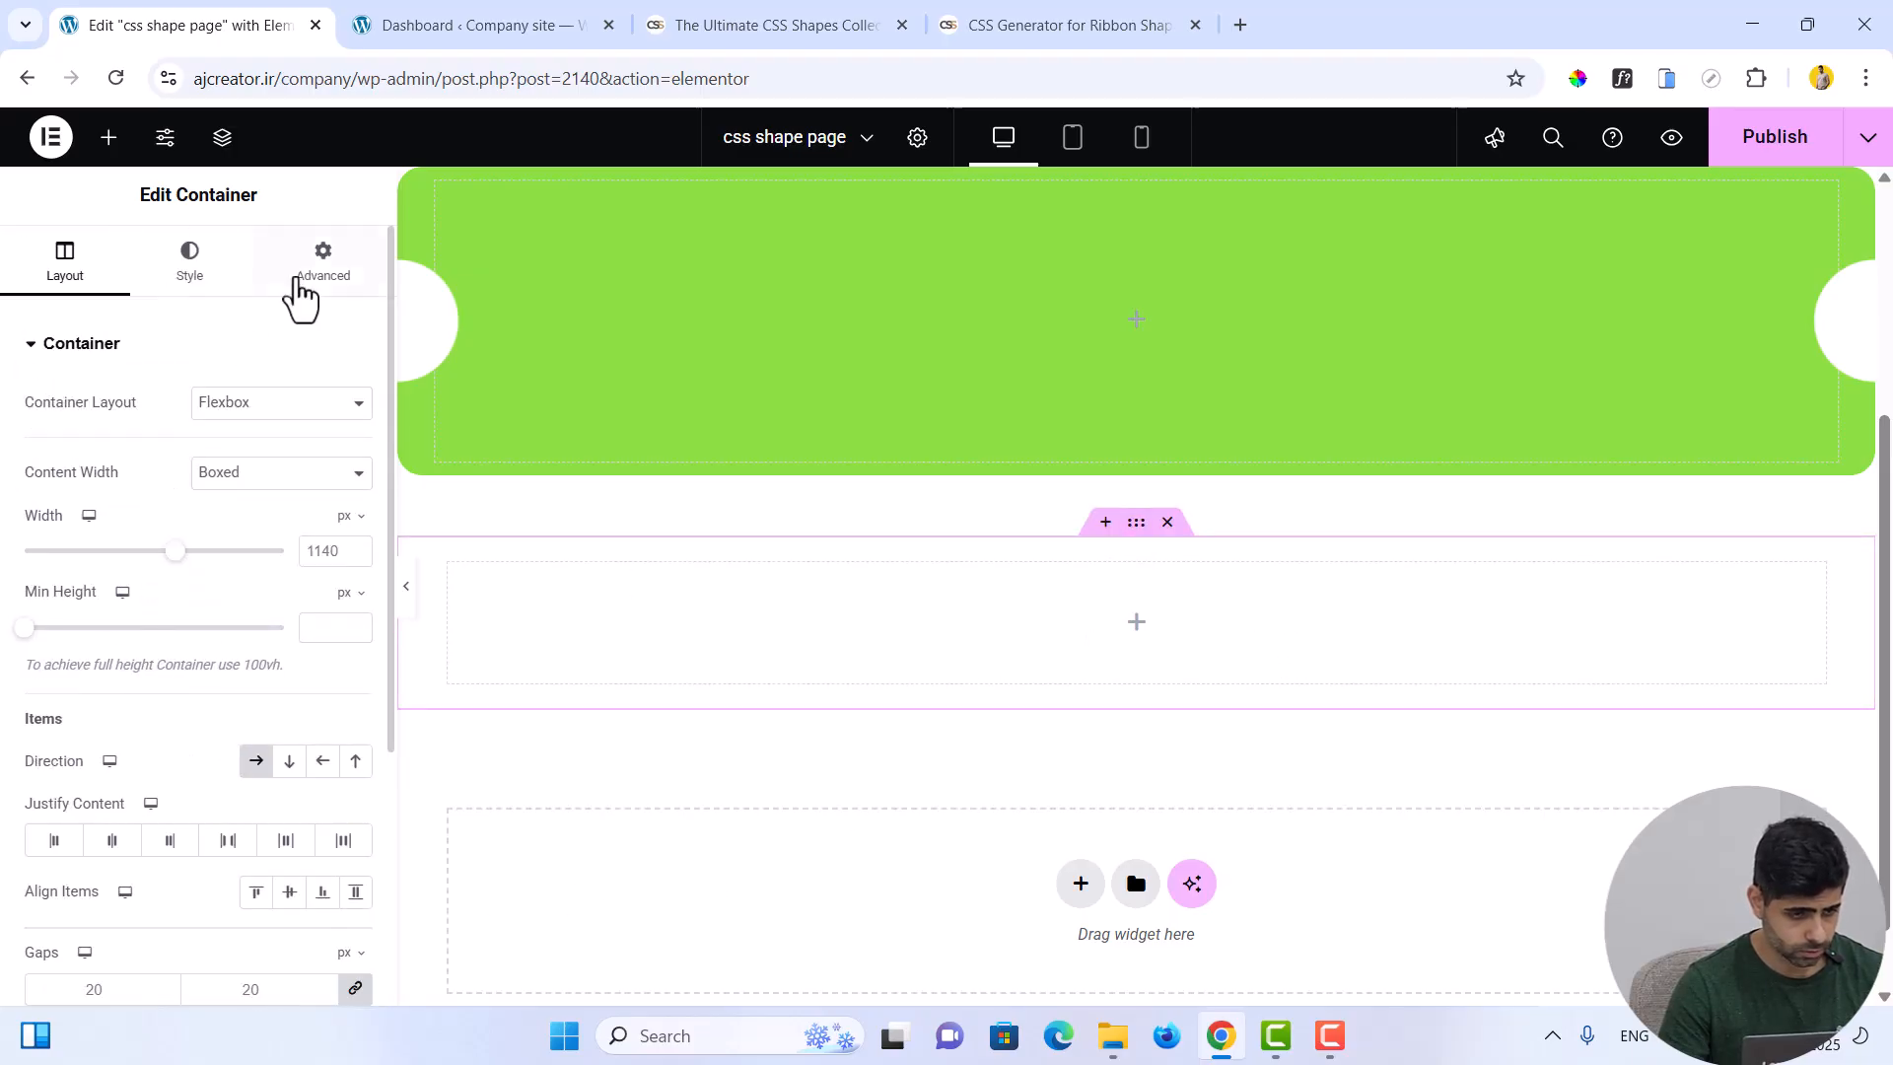
left_click(295, 281)
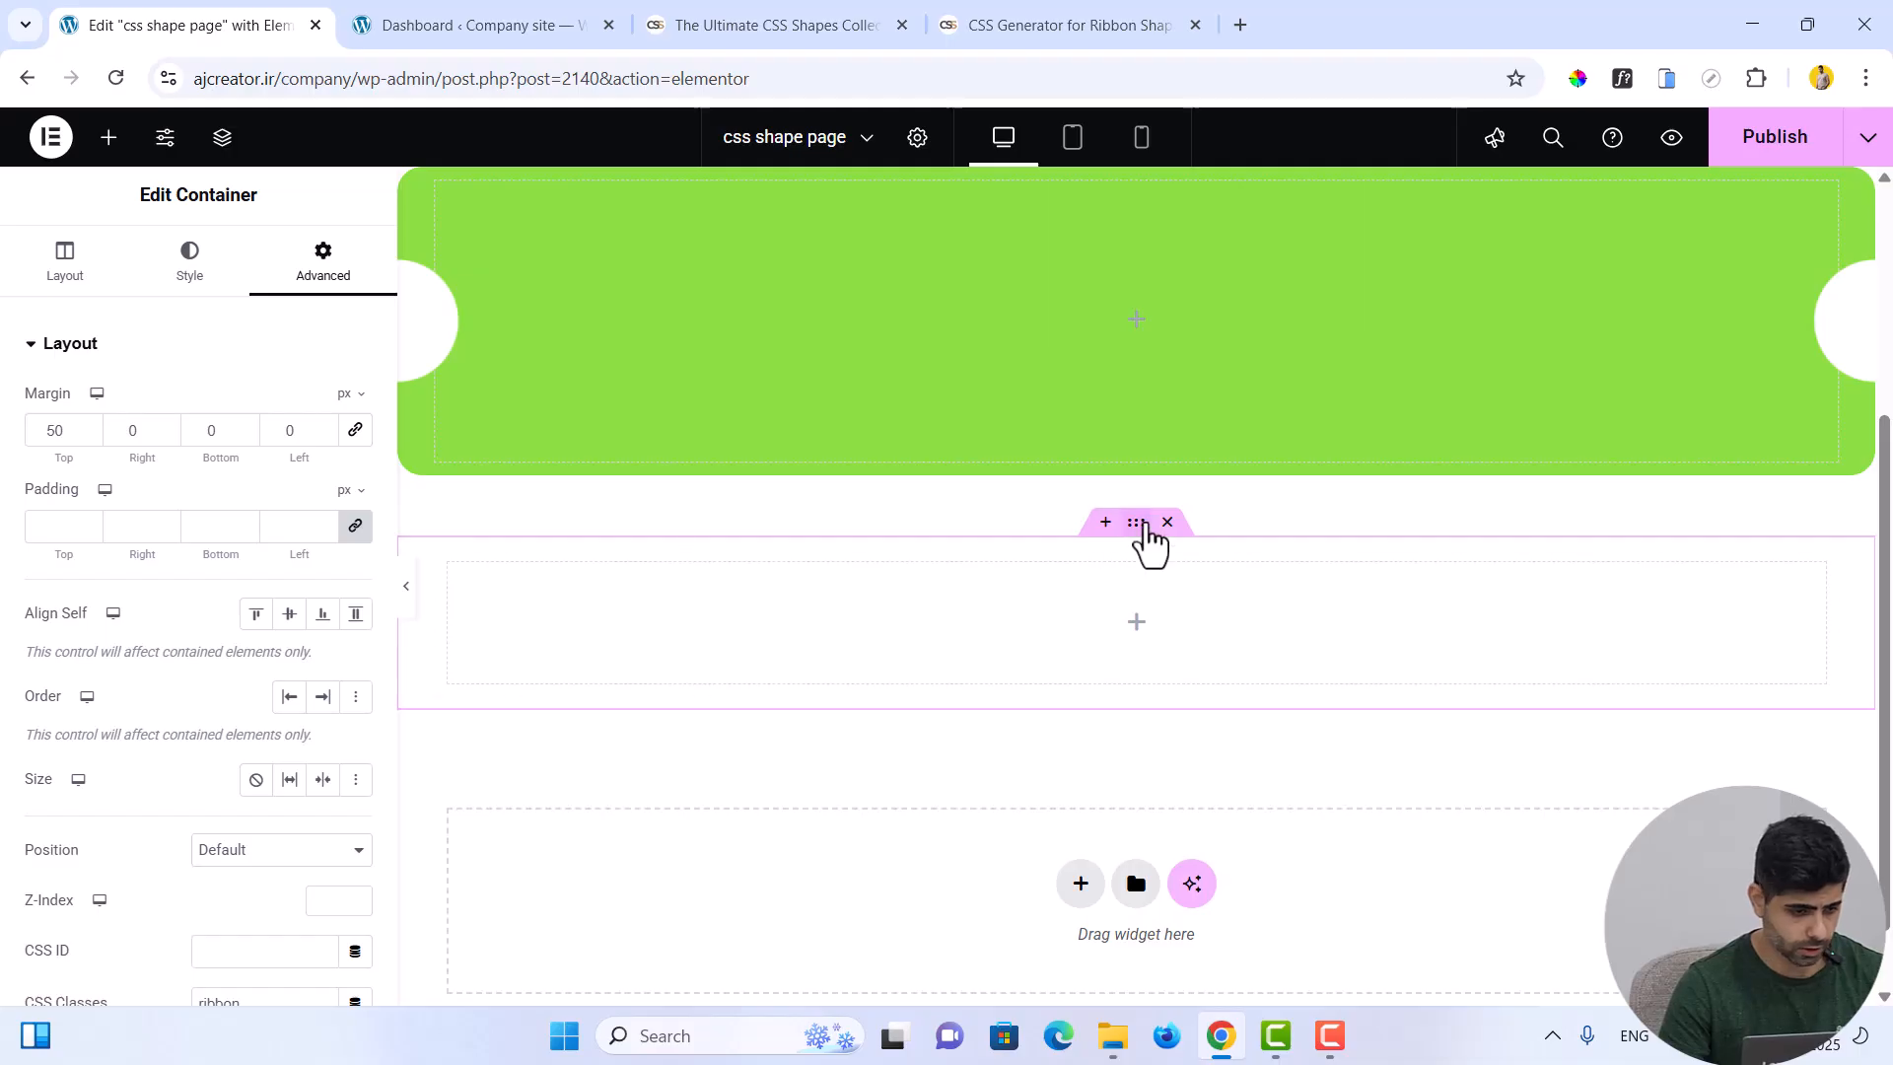
scroll(233, 866, "down", 3)
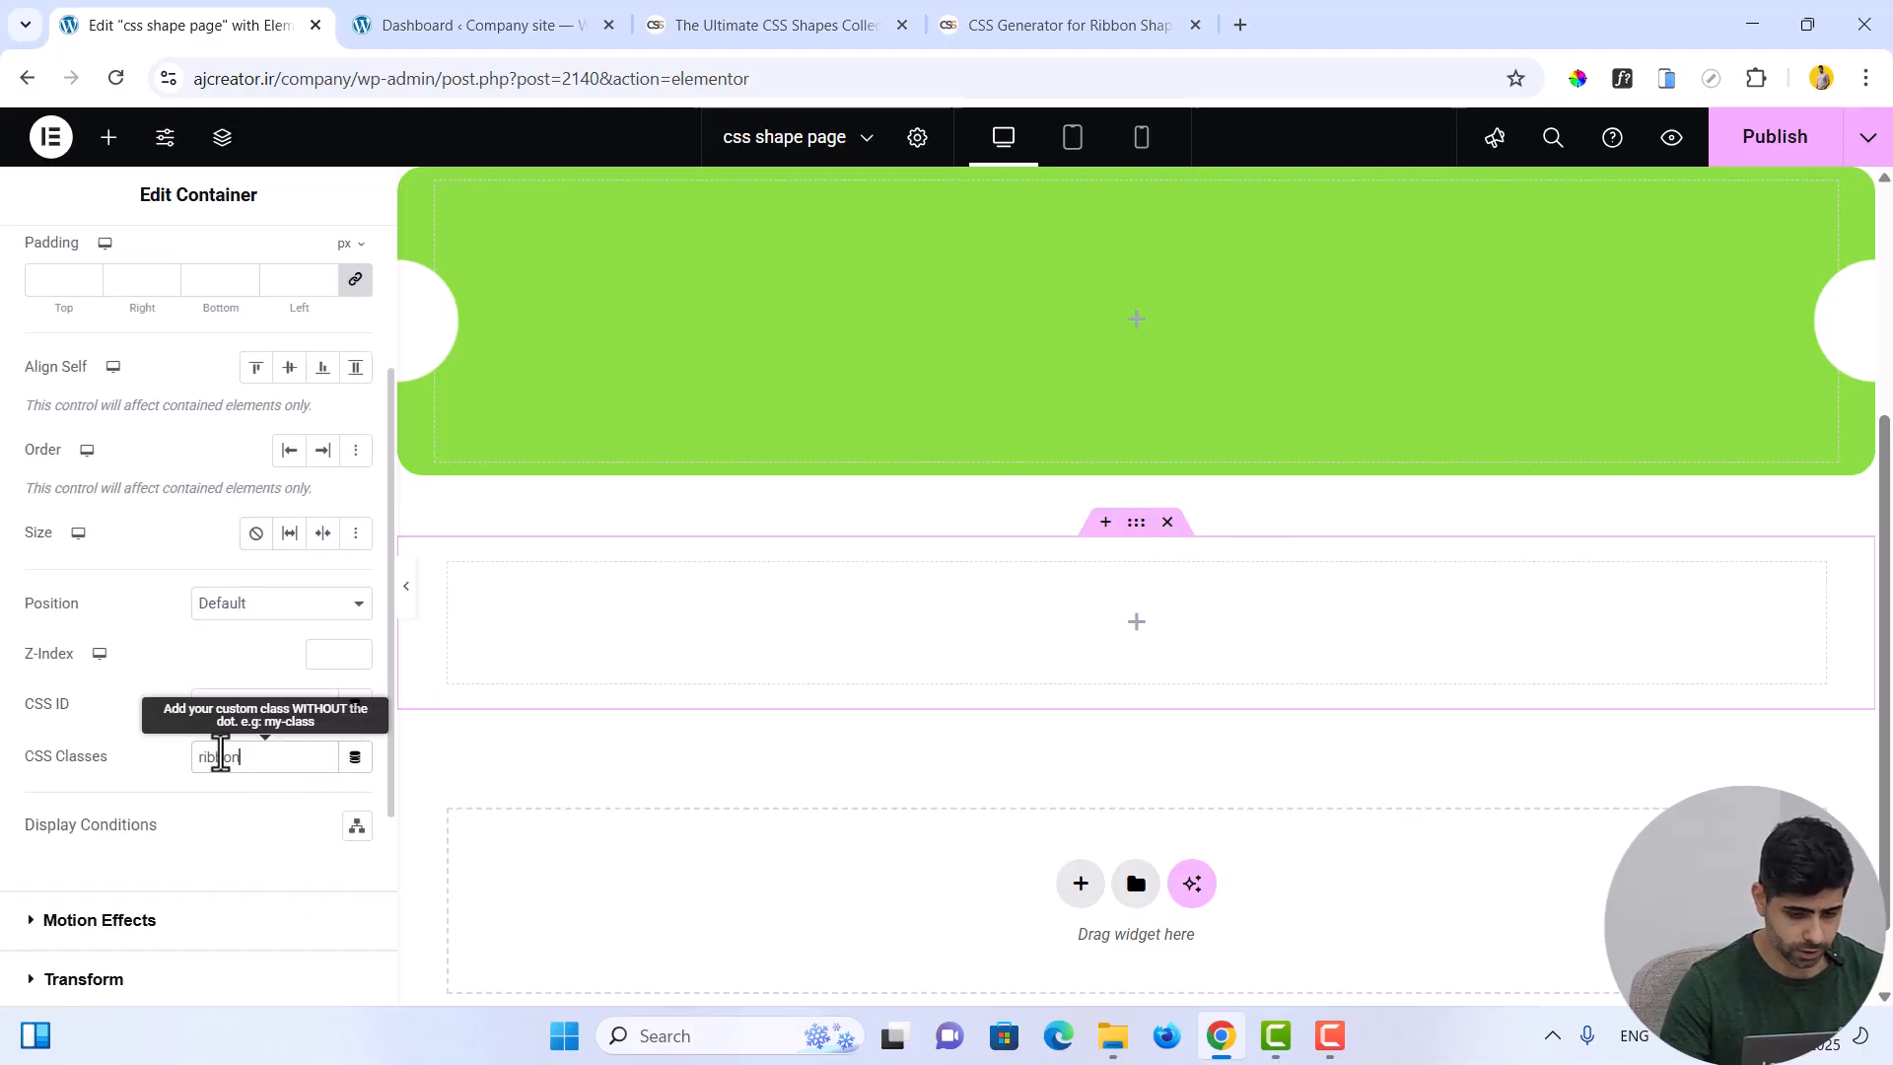
double_click(221, 756)
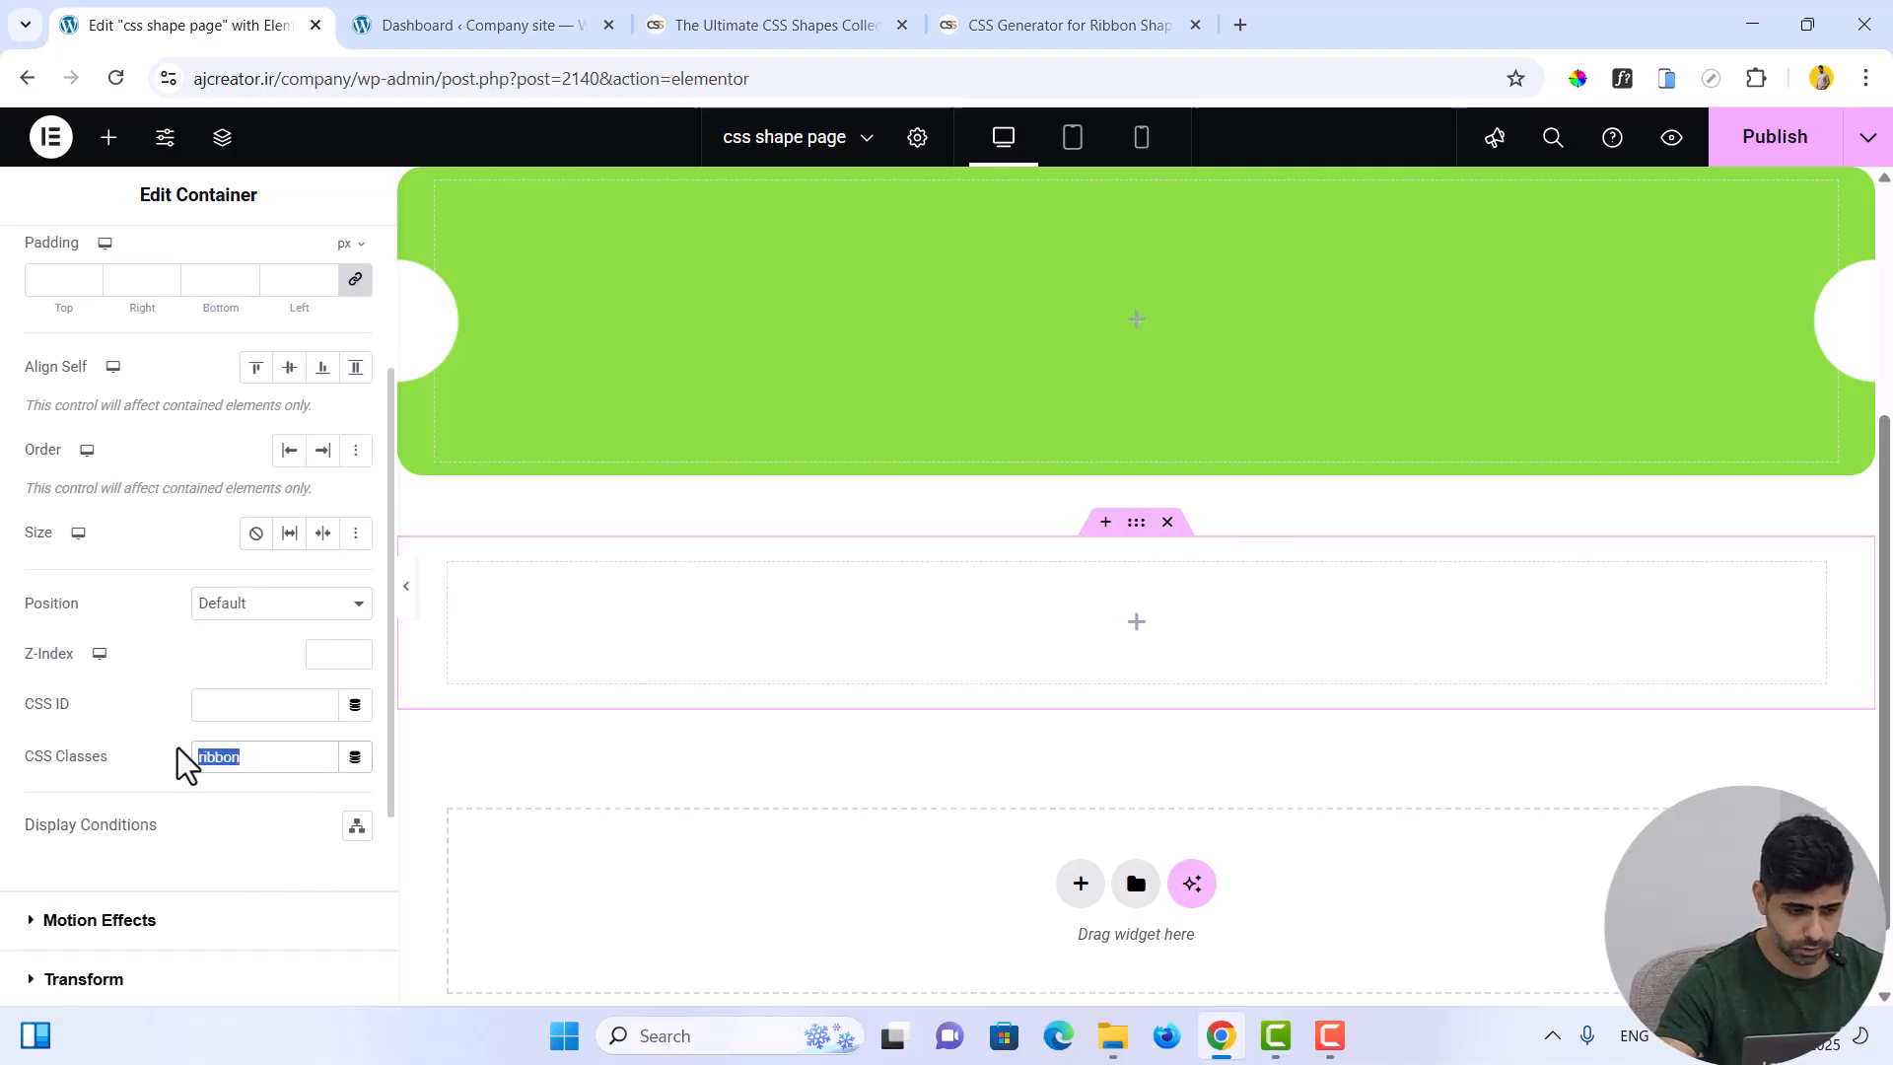
left_click(226, 826)
left_click(447, 572)
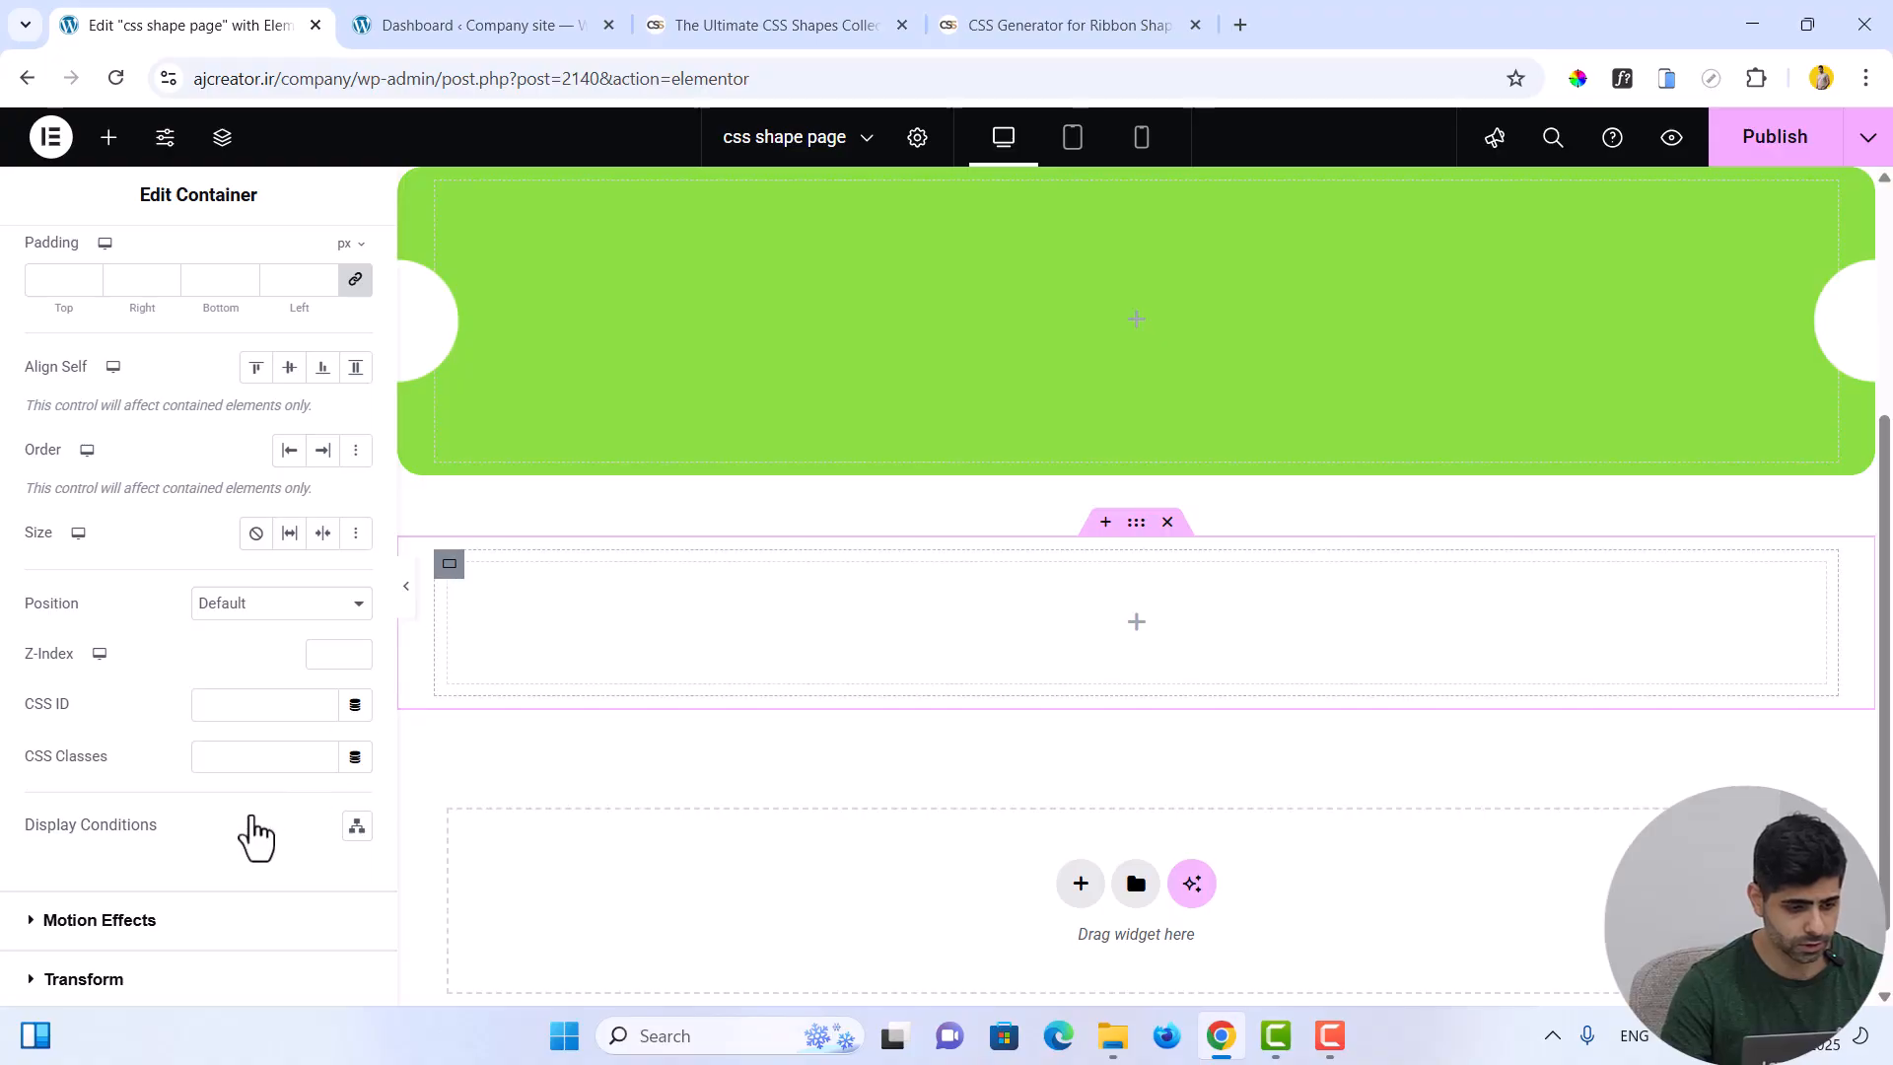
scroll(254, 834, "down", 4)
scroll(255, 742, "up", 5)
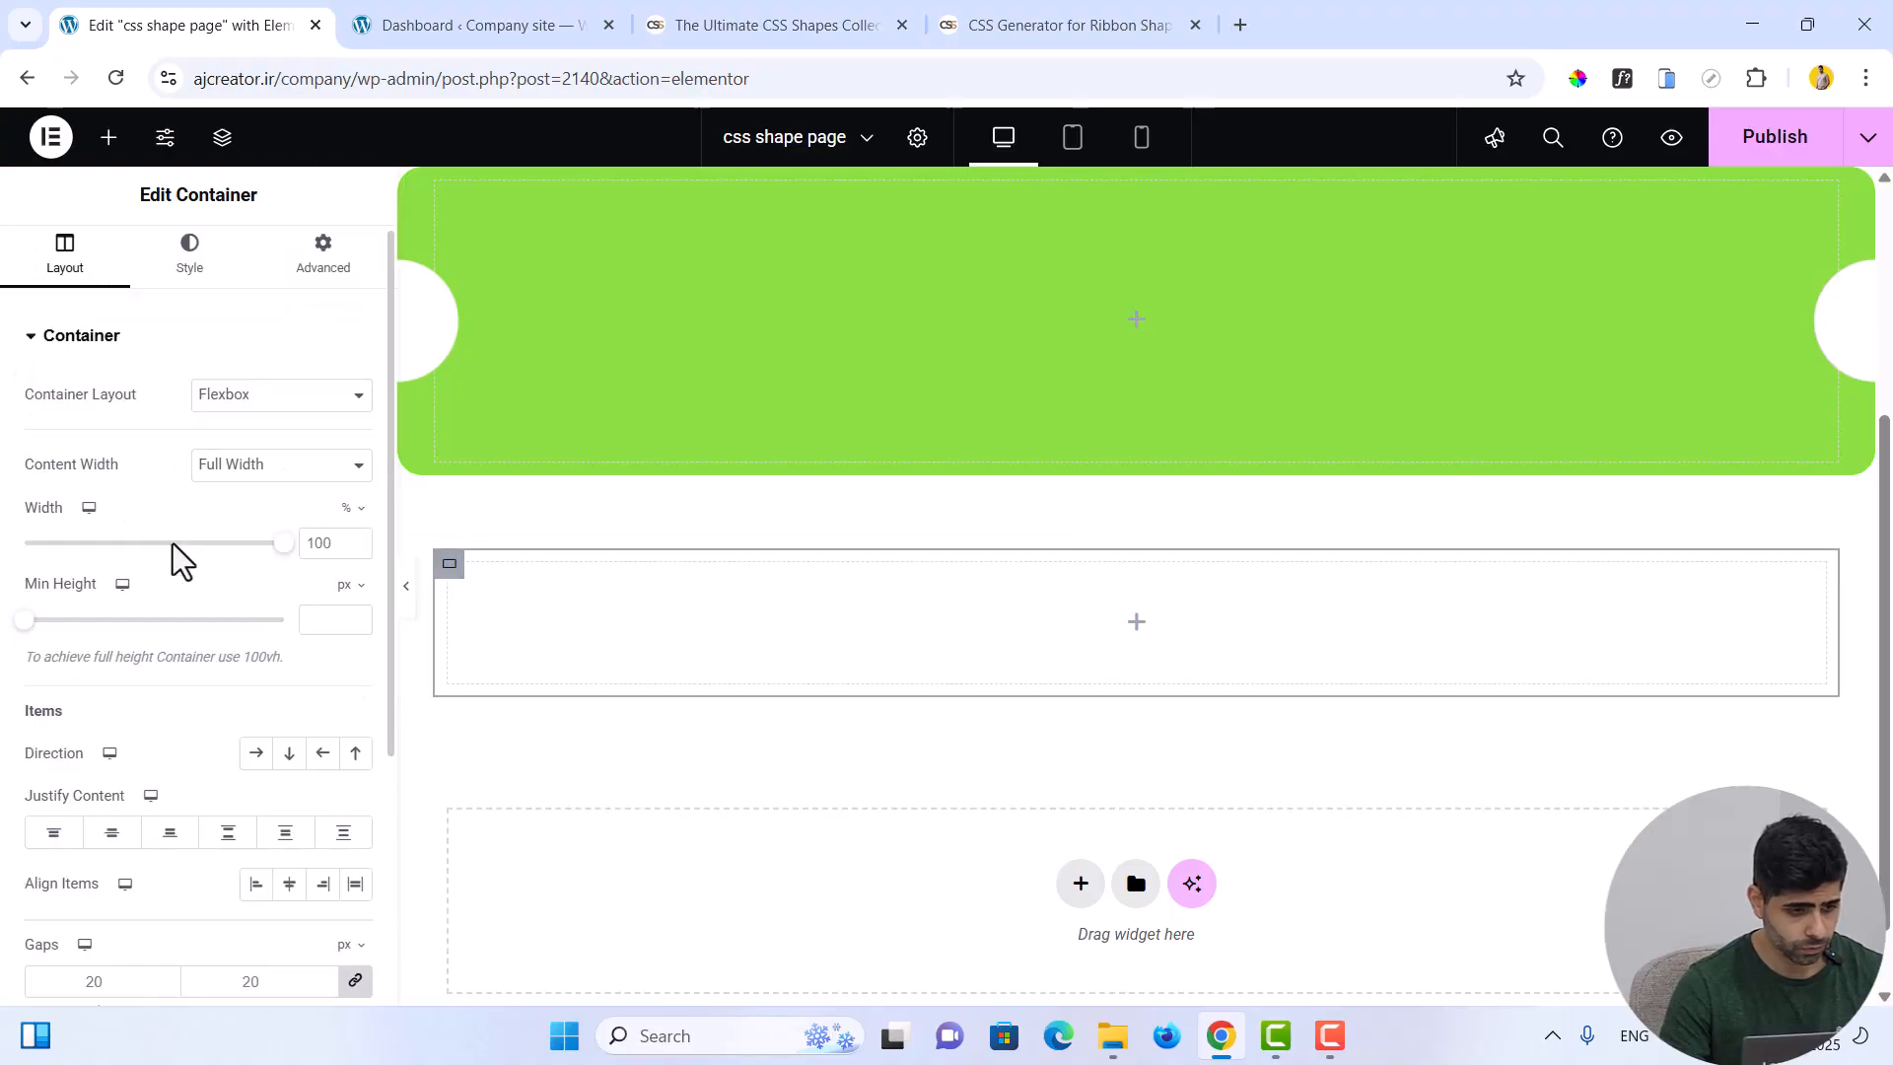
left_click(345, 276)
scroll(219, 840, "down", 6)
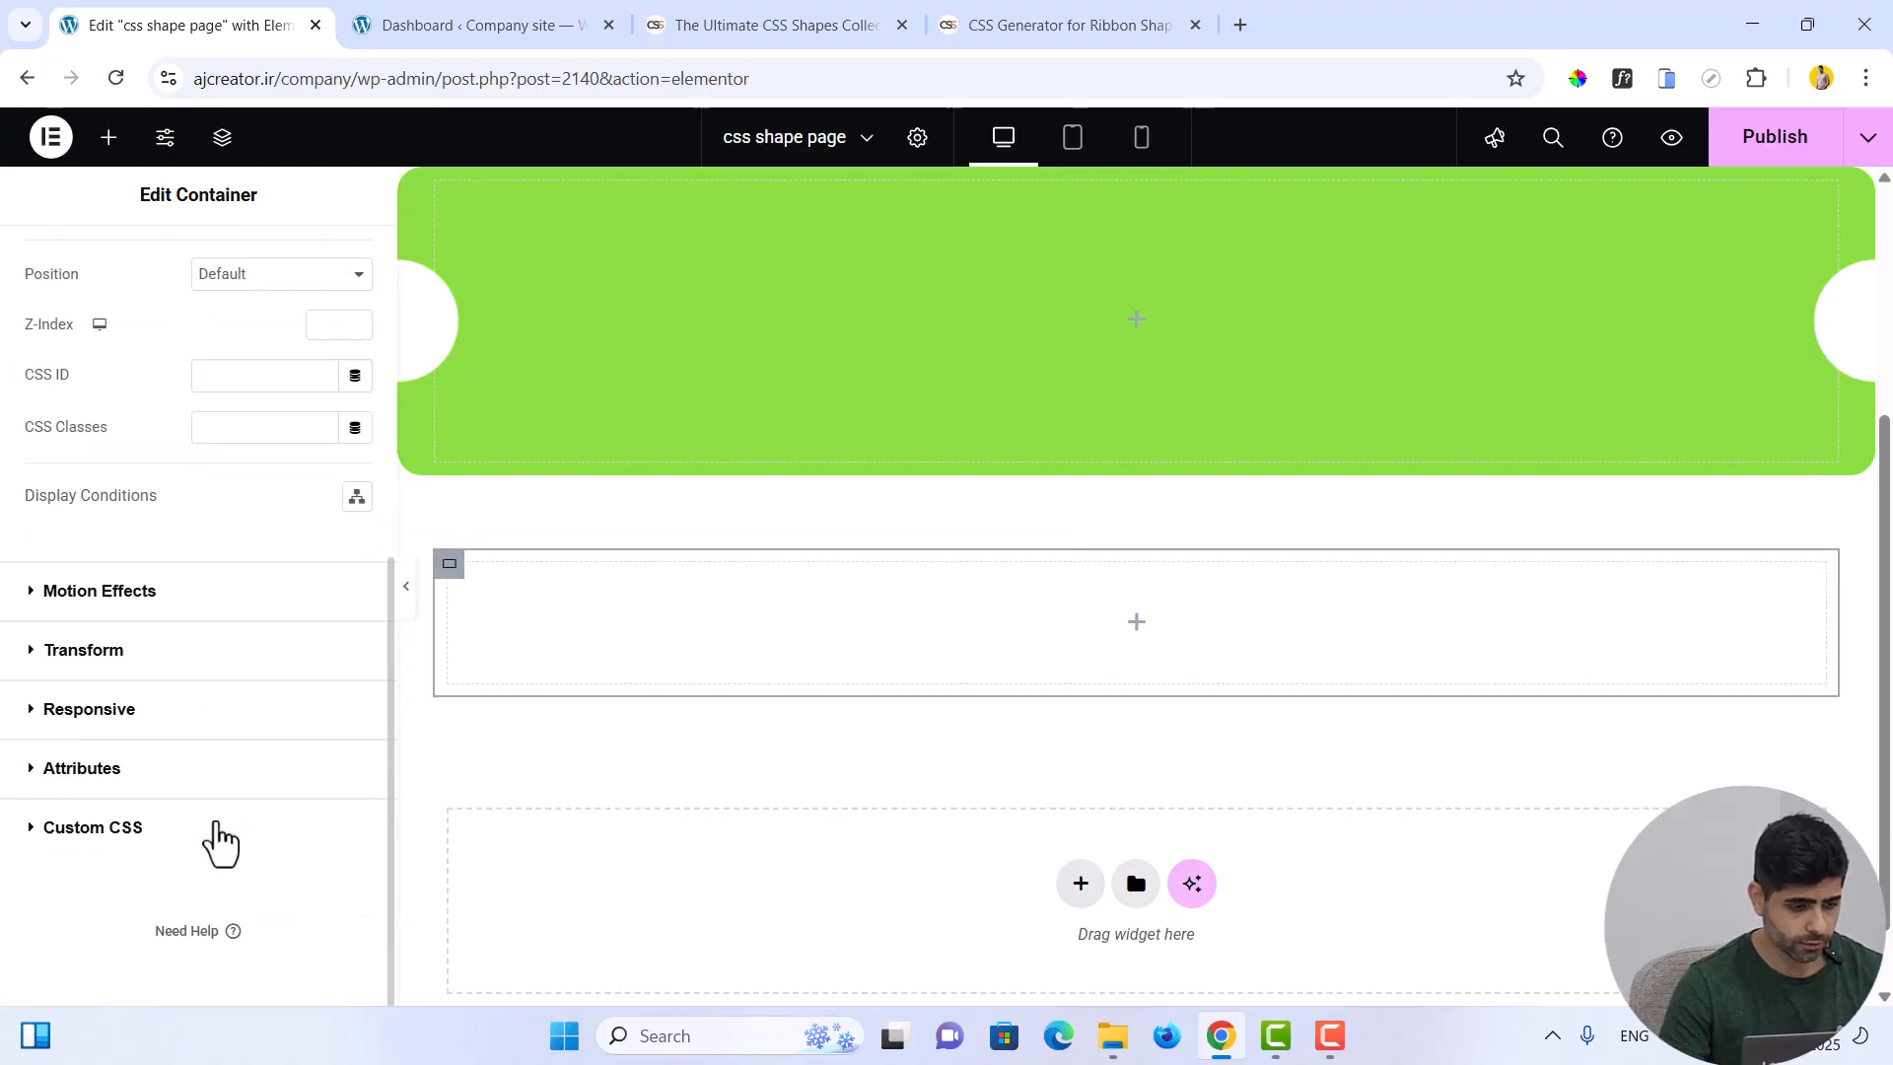
left_click(182, 843)
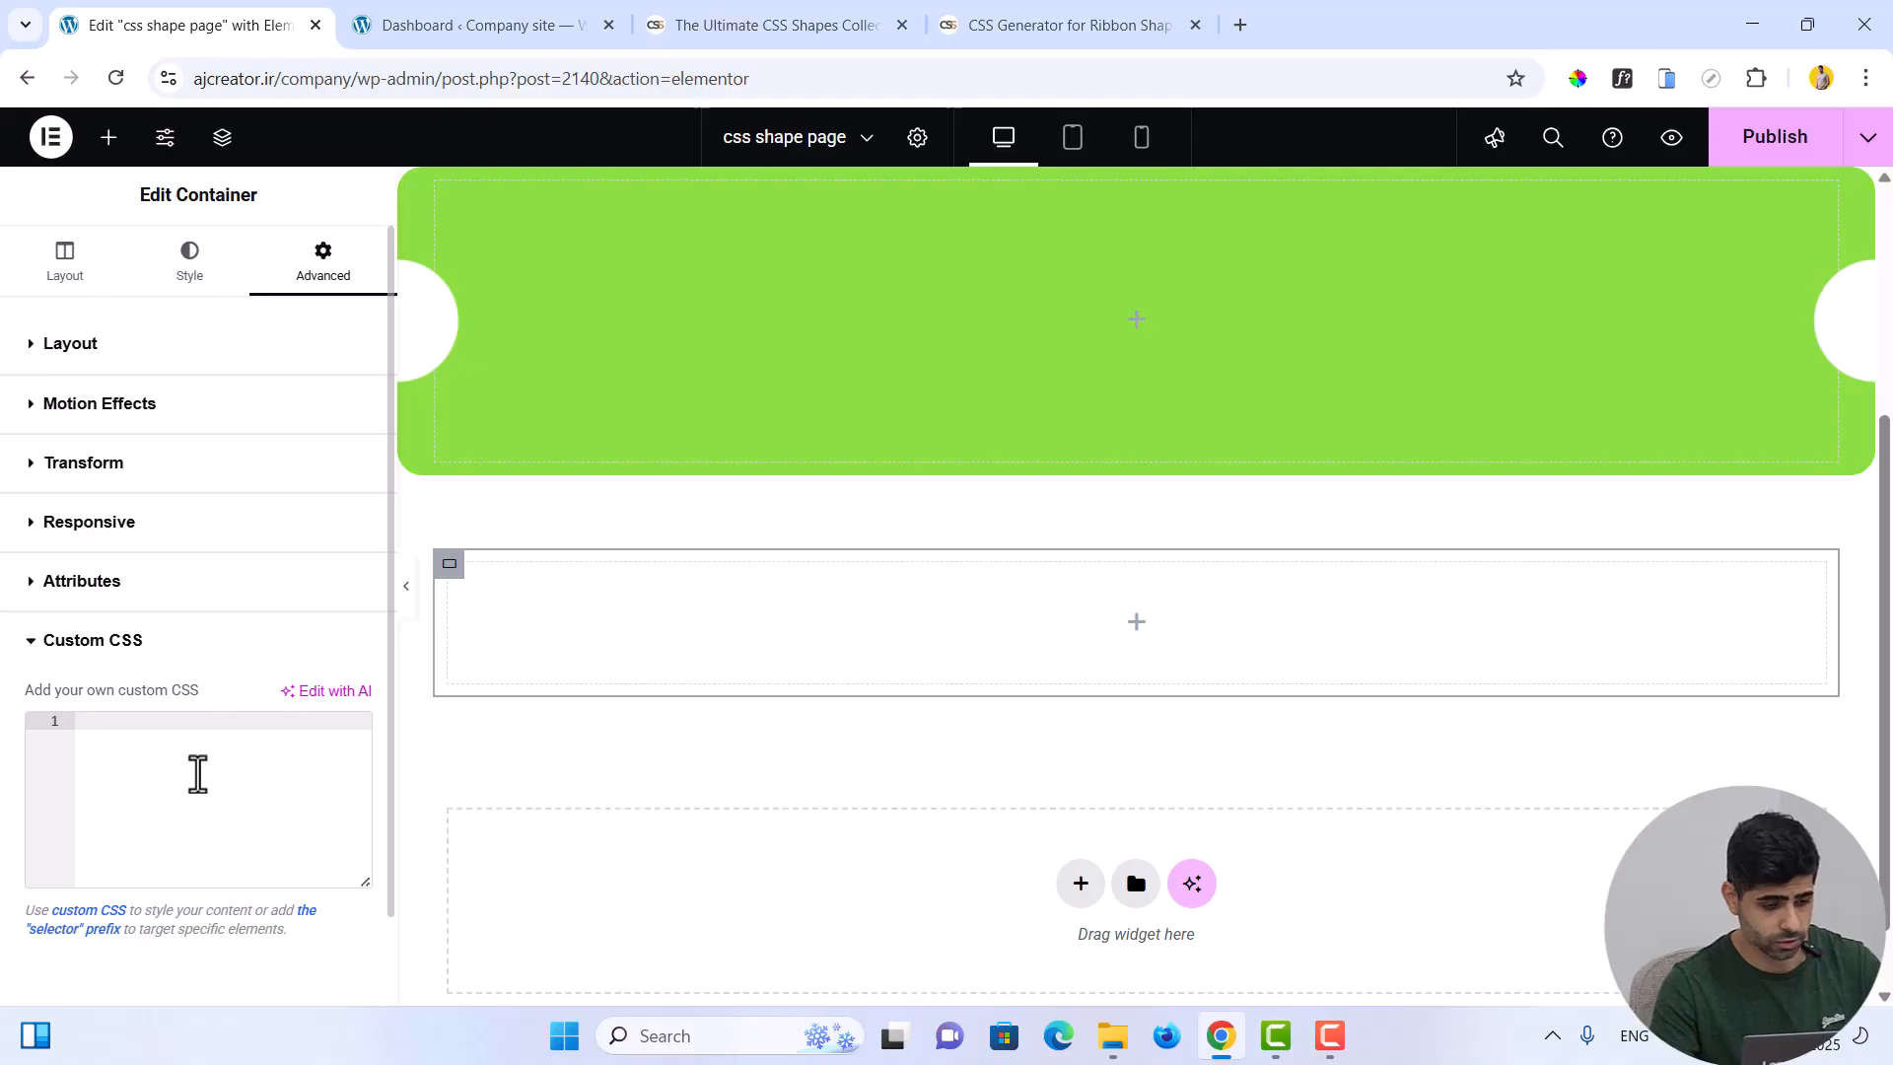
type("ribbon")
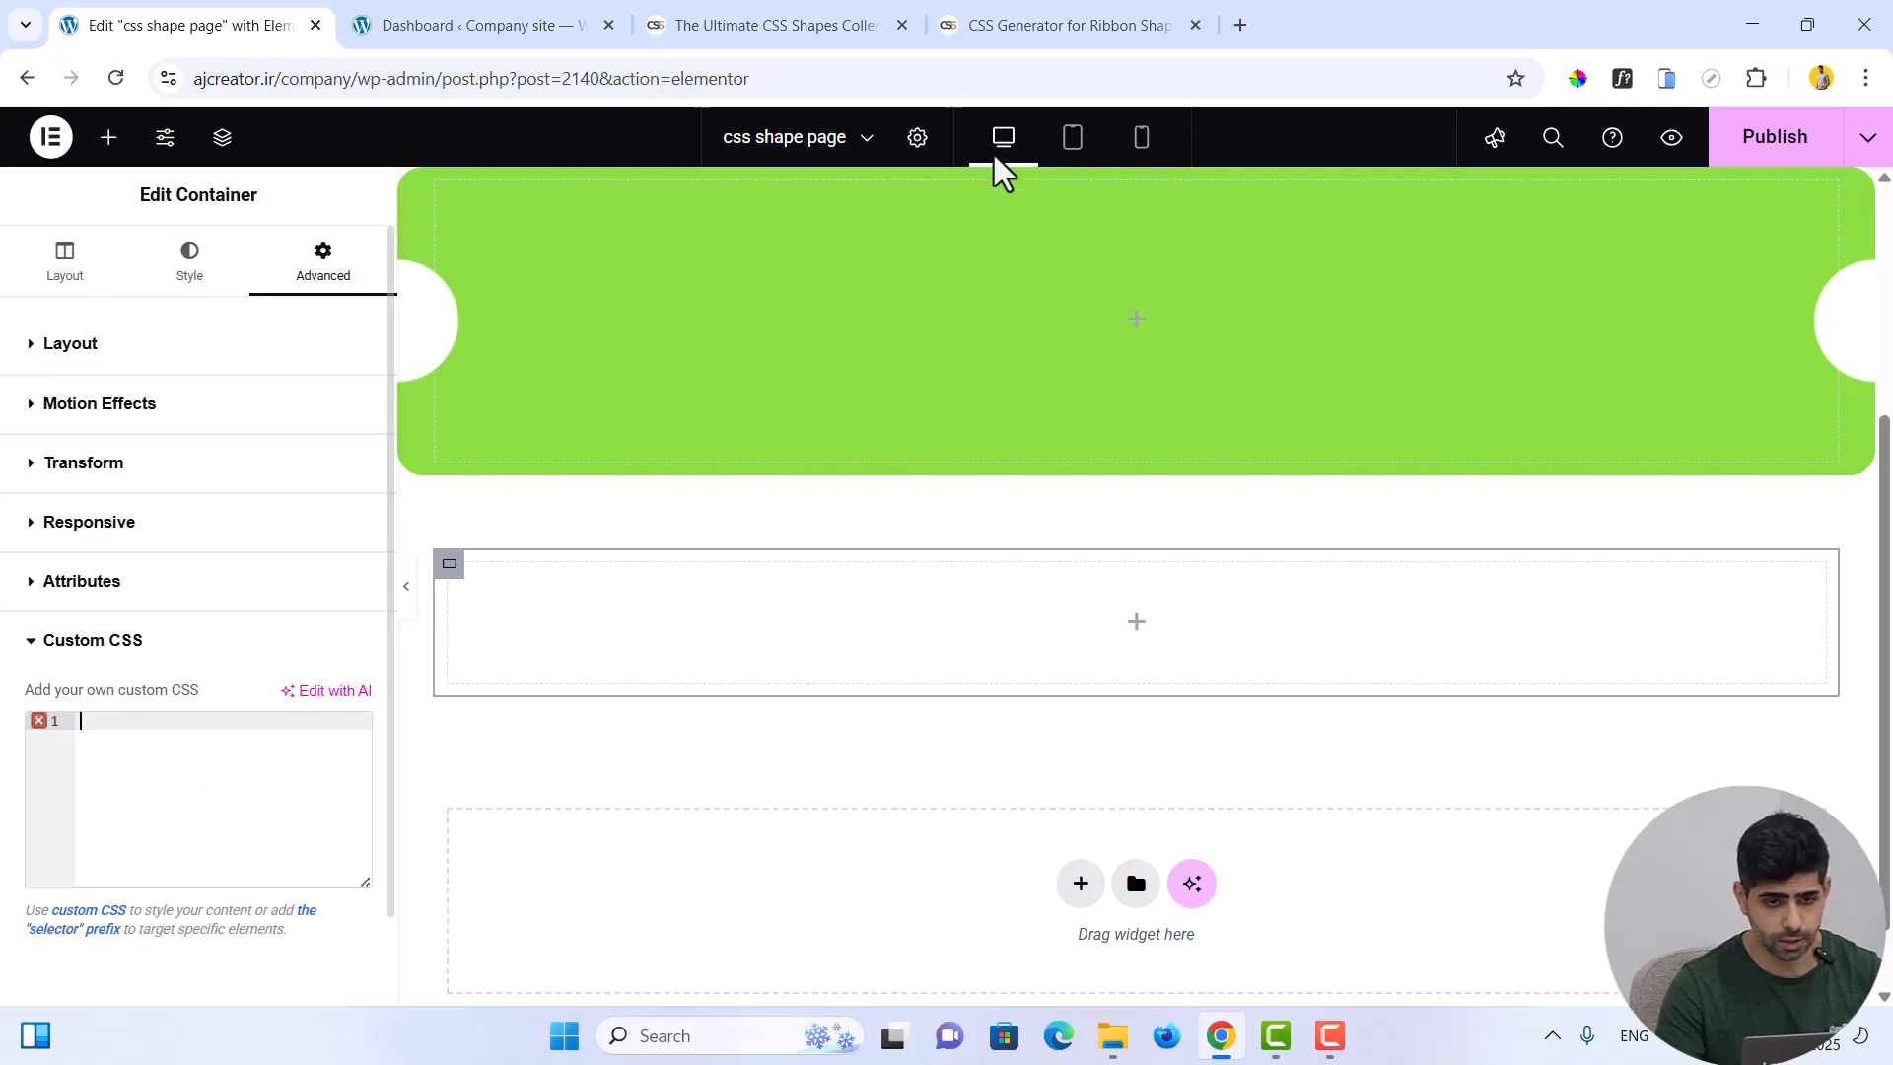
Switch to the CSS Generators ribbon shapes page and copy the CSS of ribbon #1
left_click(1035, 27)
scroll(680, 404, "up", 2)
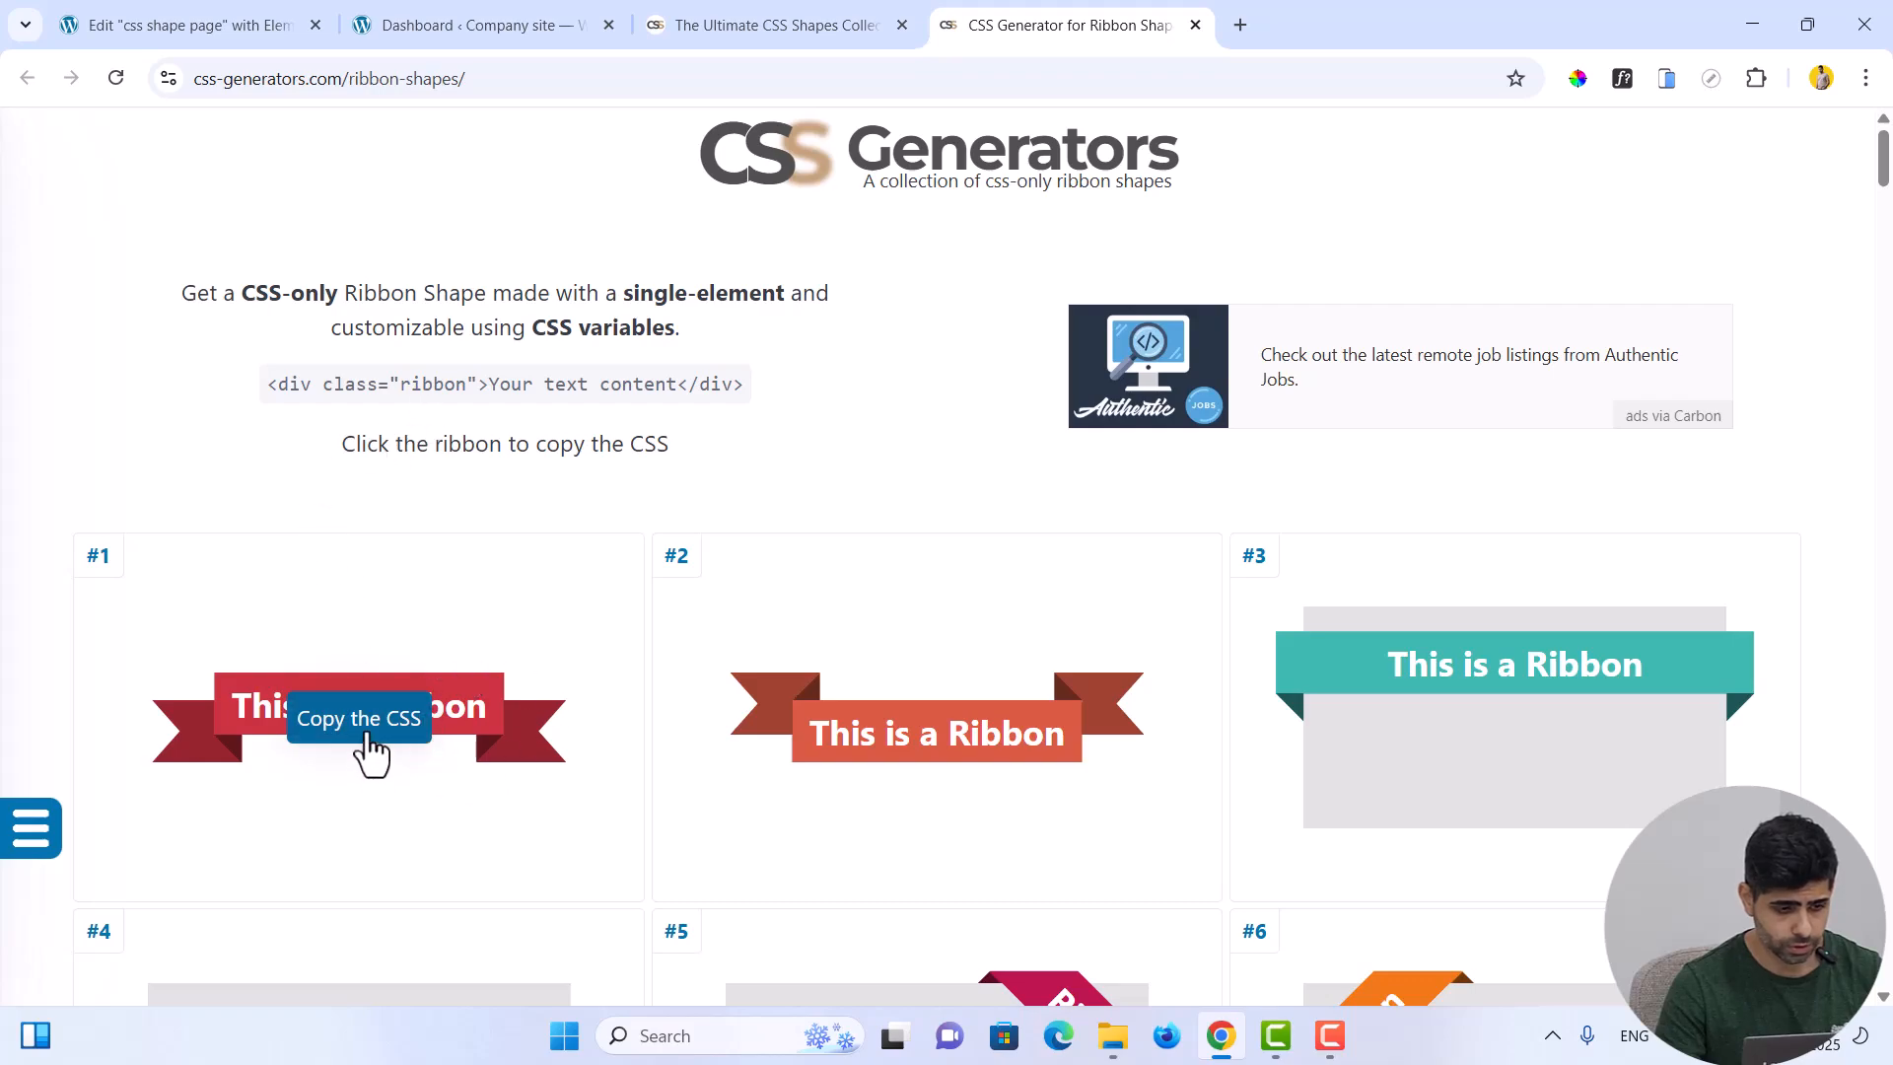
left_click(368, 740)
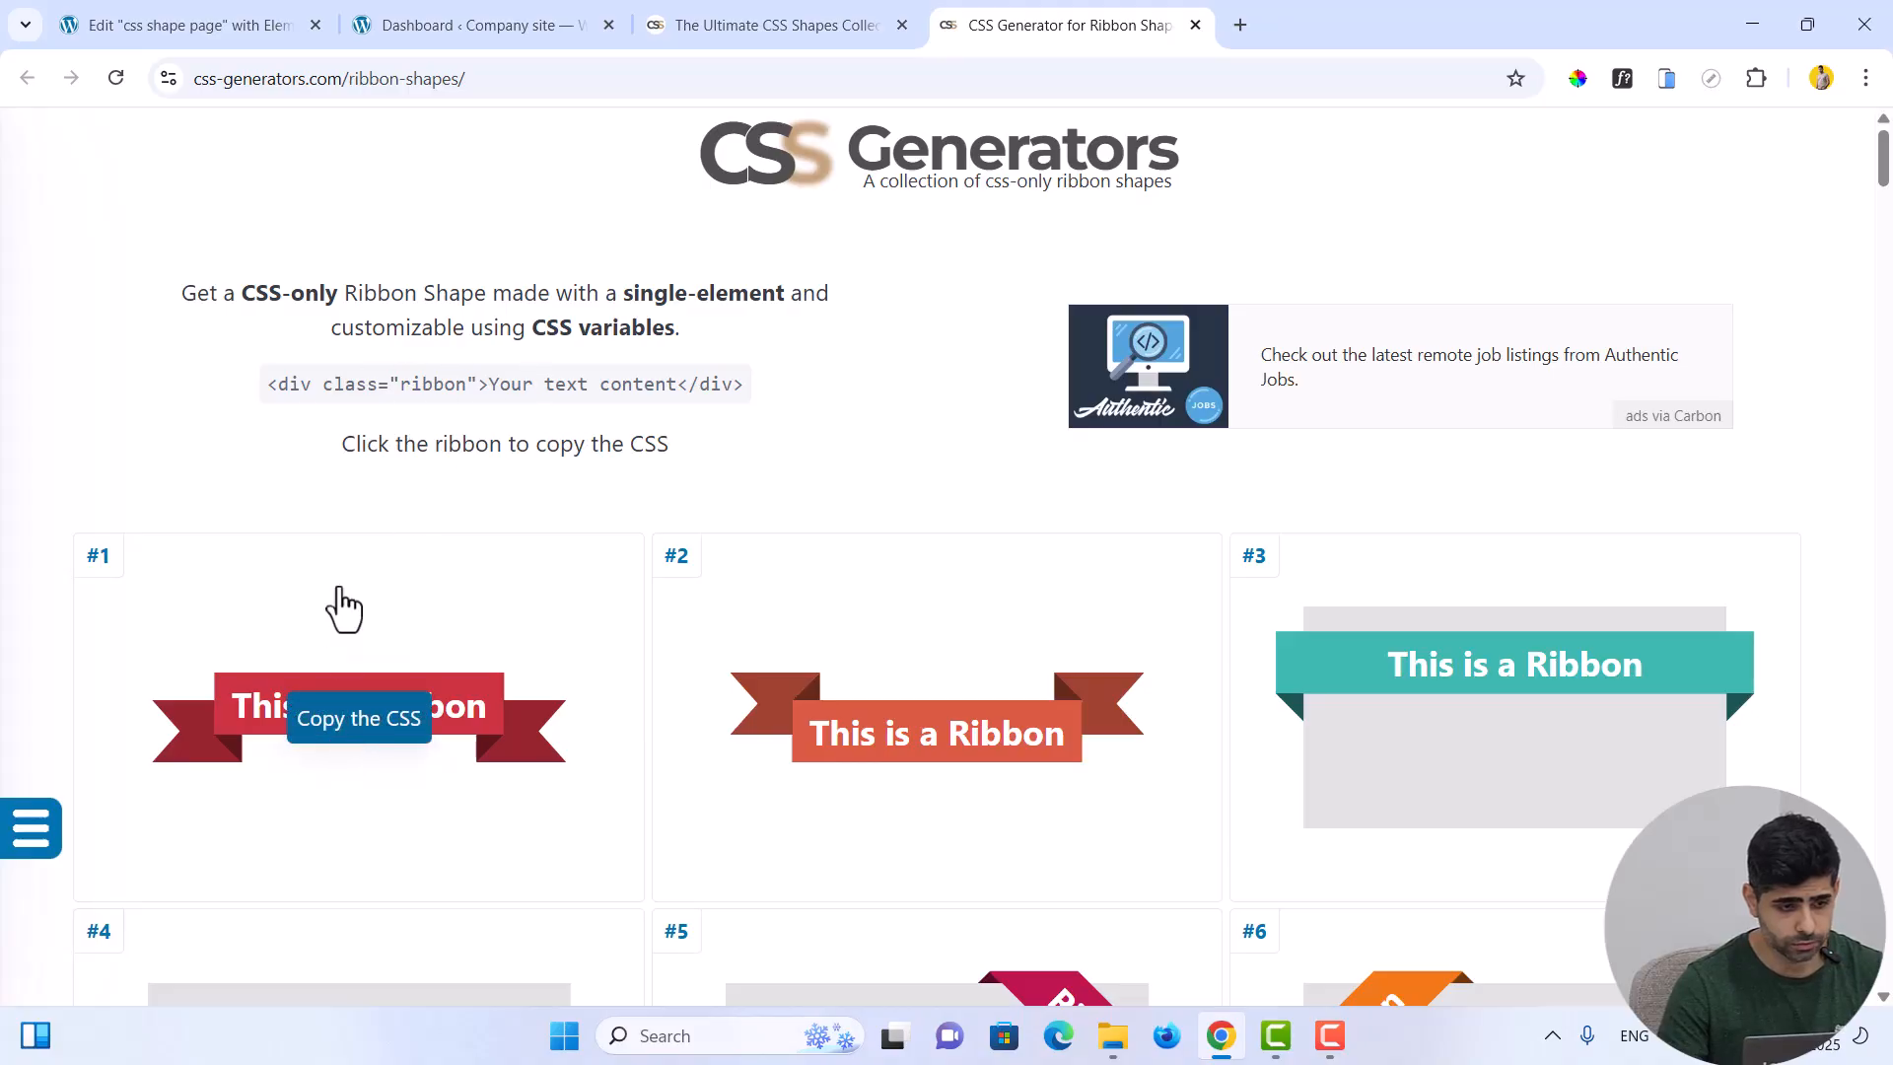
Return to the Elementor page and add a Heading widget inside the nested container below the green one
left_click(117, 16)
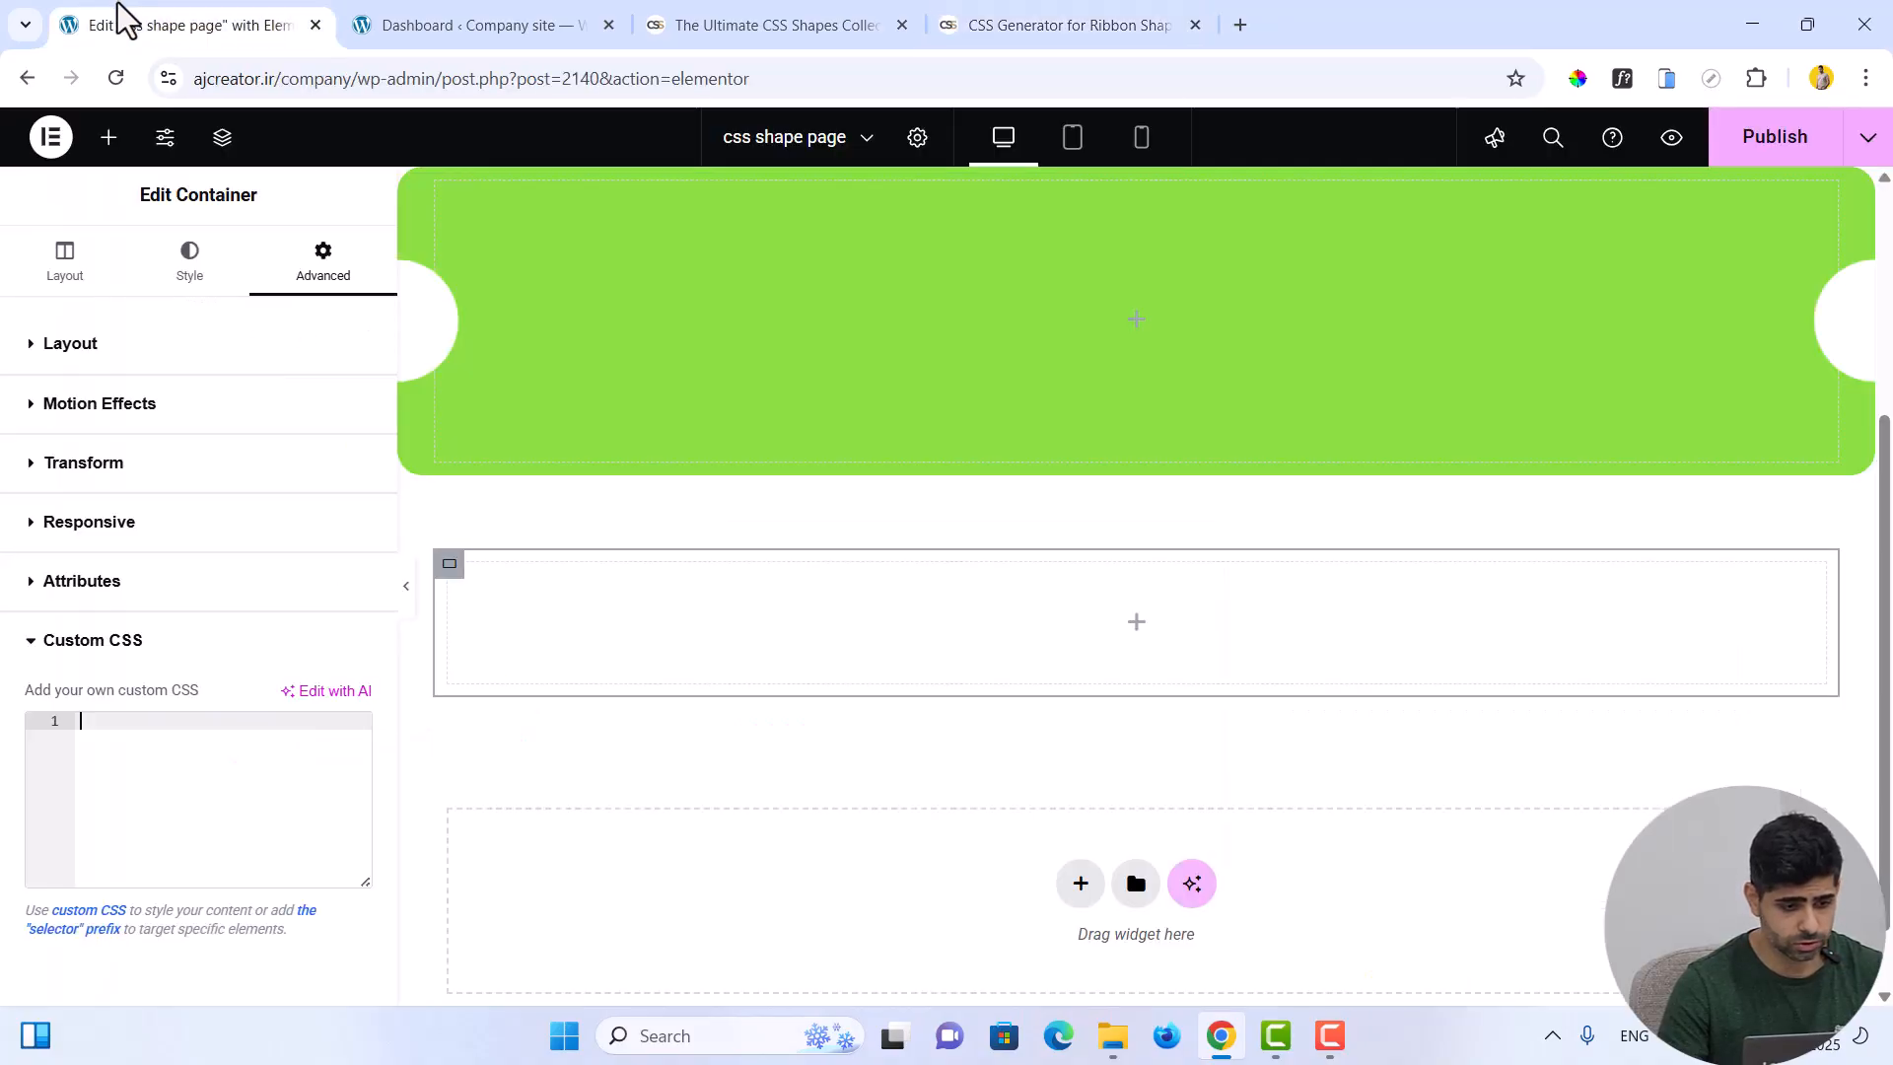
left_click(65, 258)
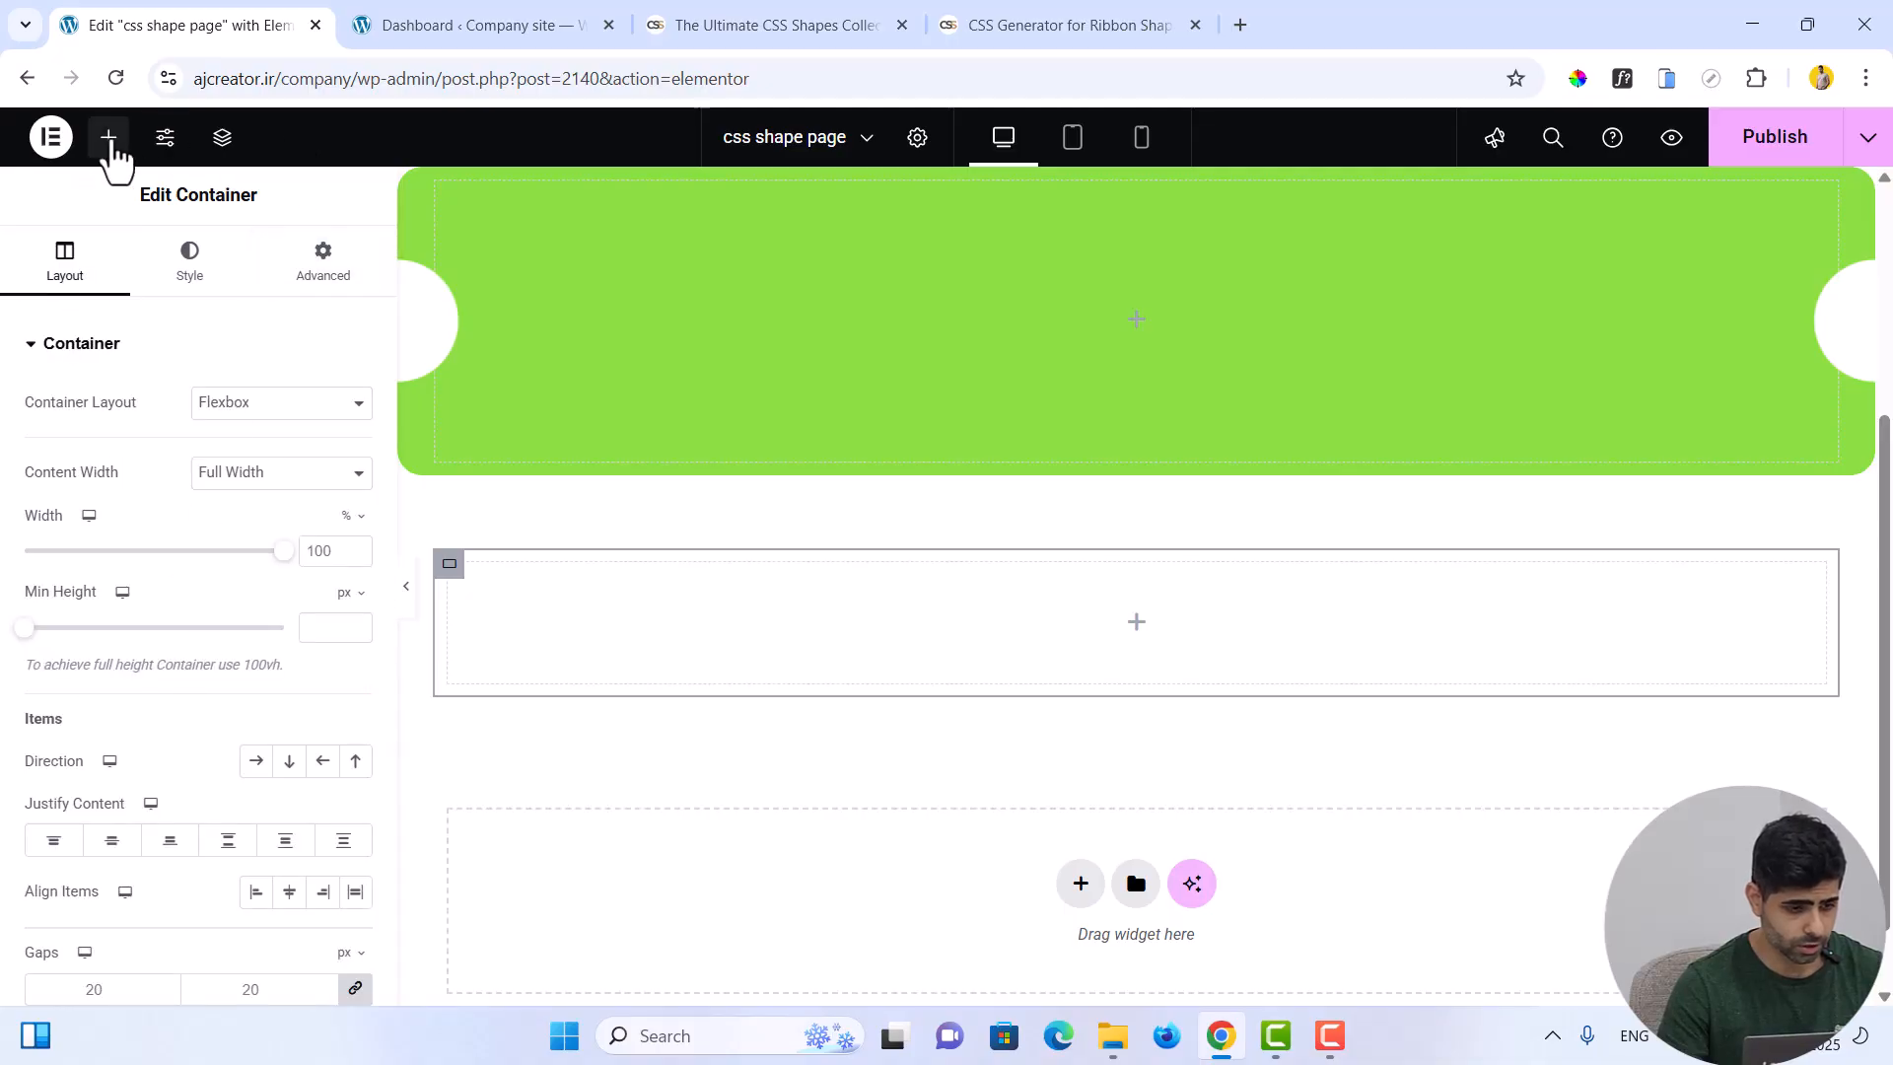
left_click(108, 137)
left_click_drag(116, 674, 1003, 685)
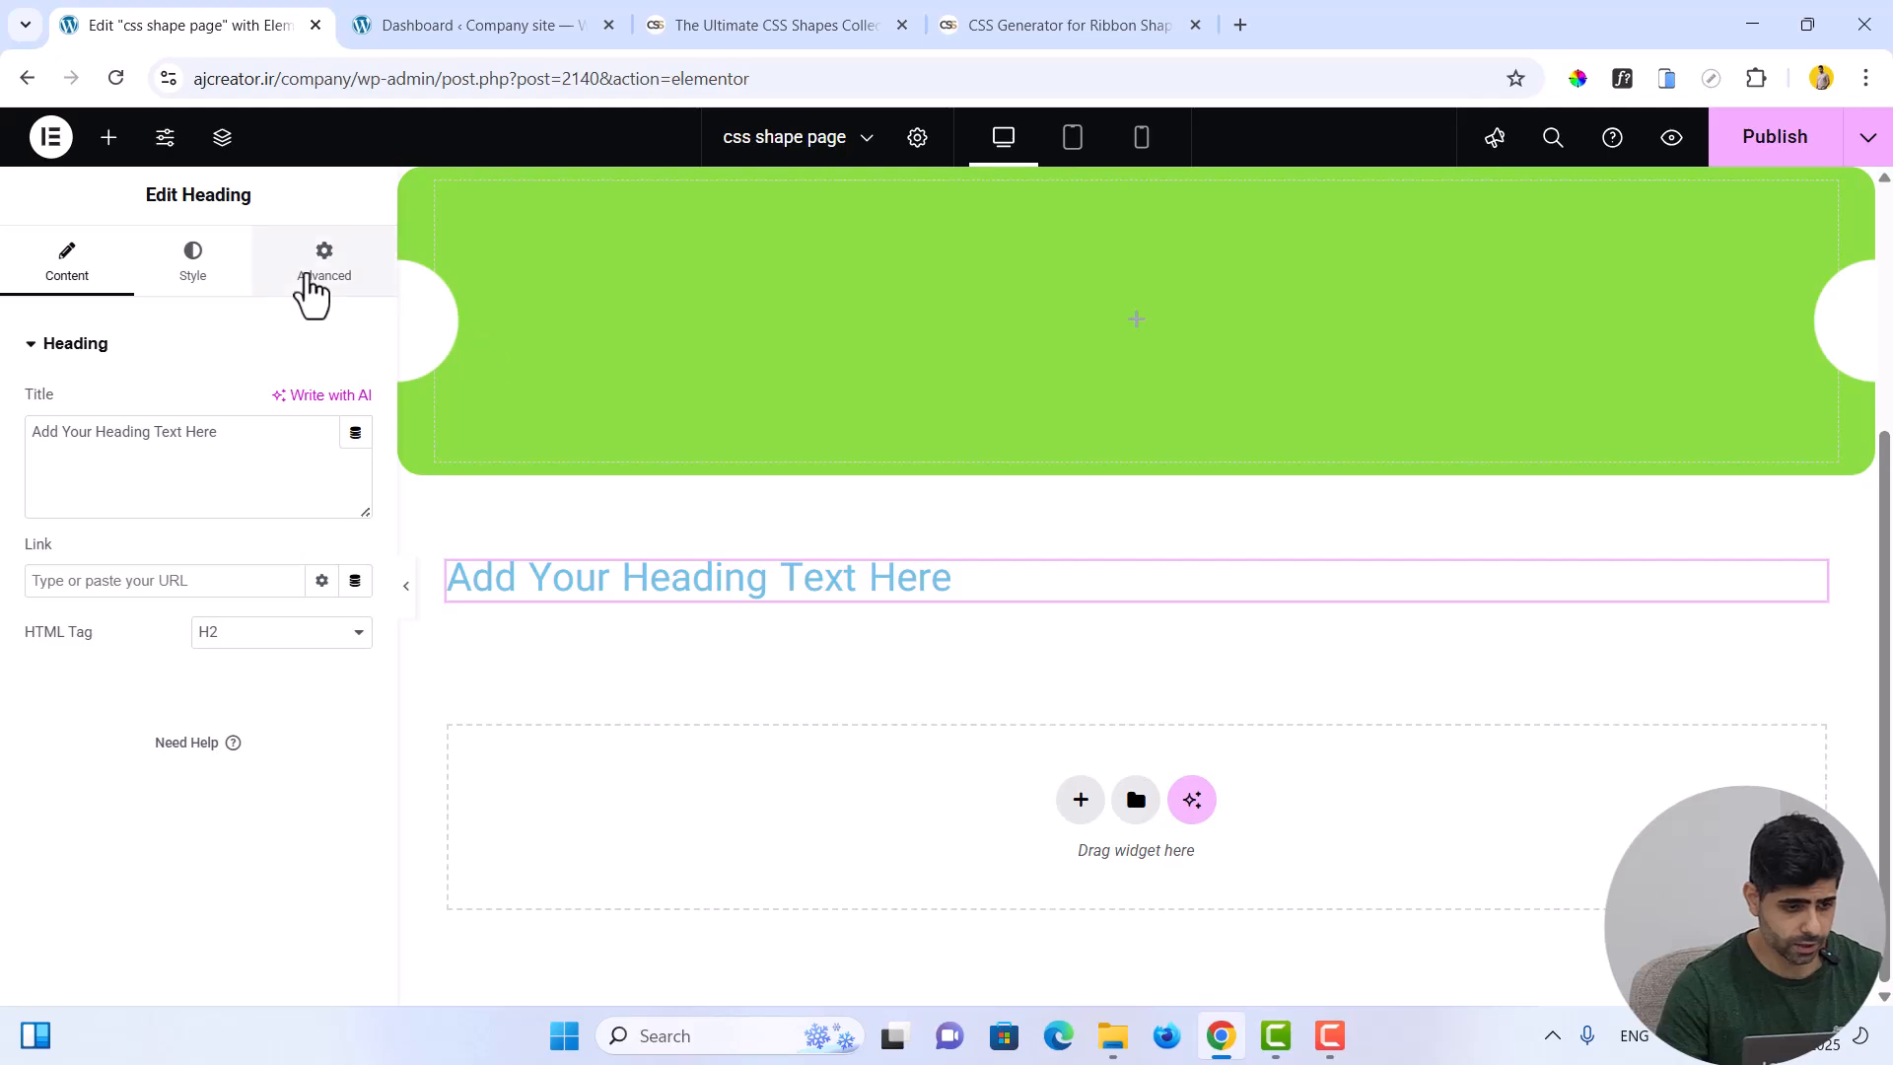
Paste the copied ribbon #1 code into the heading's custom CSS
left_click(314, 268)
scroll(221, 582, "down", 1)
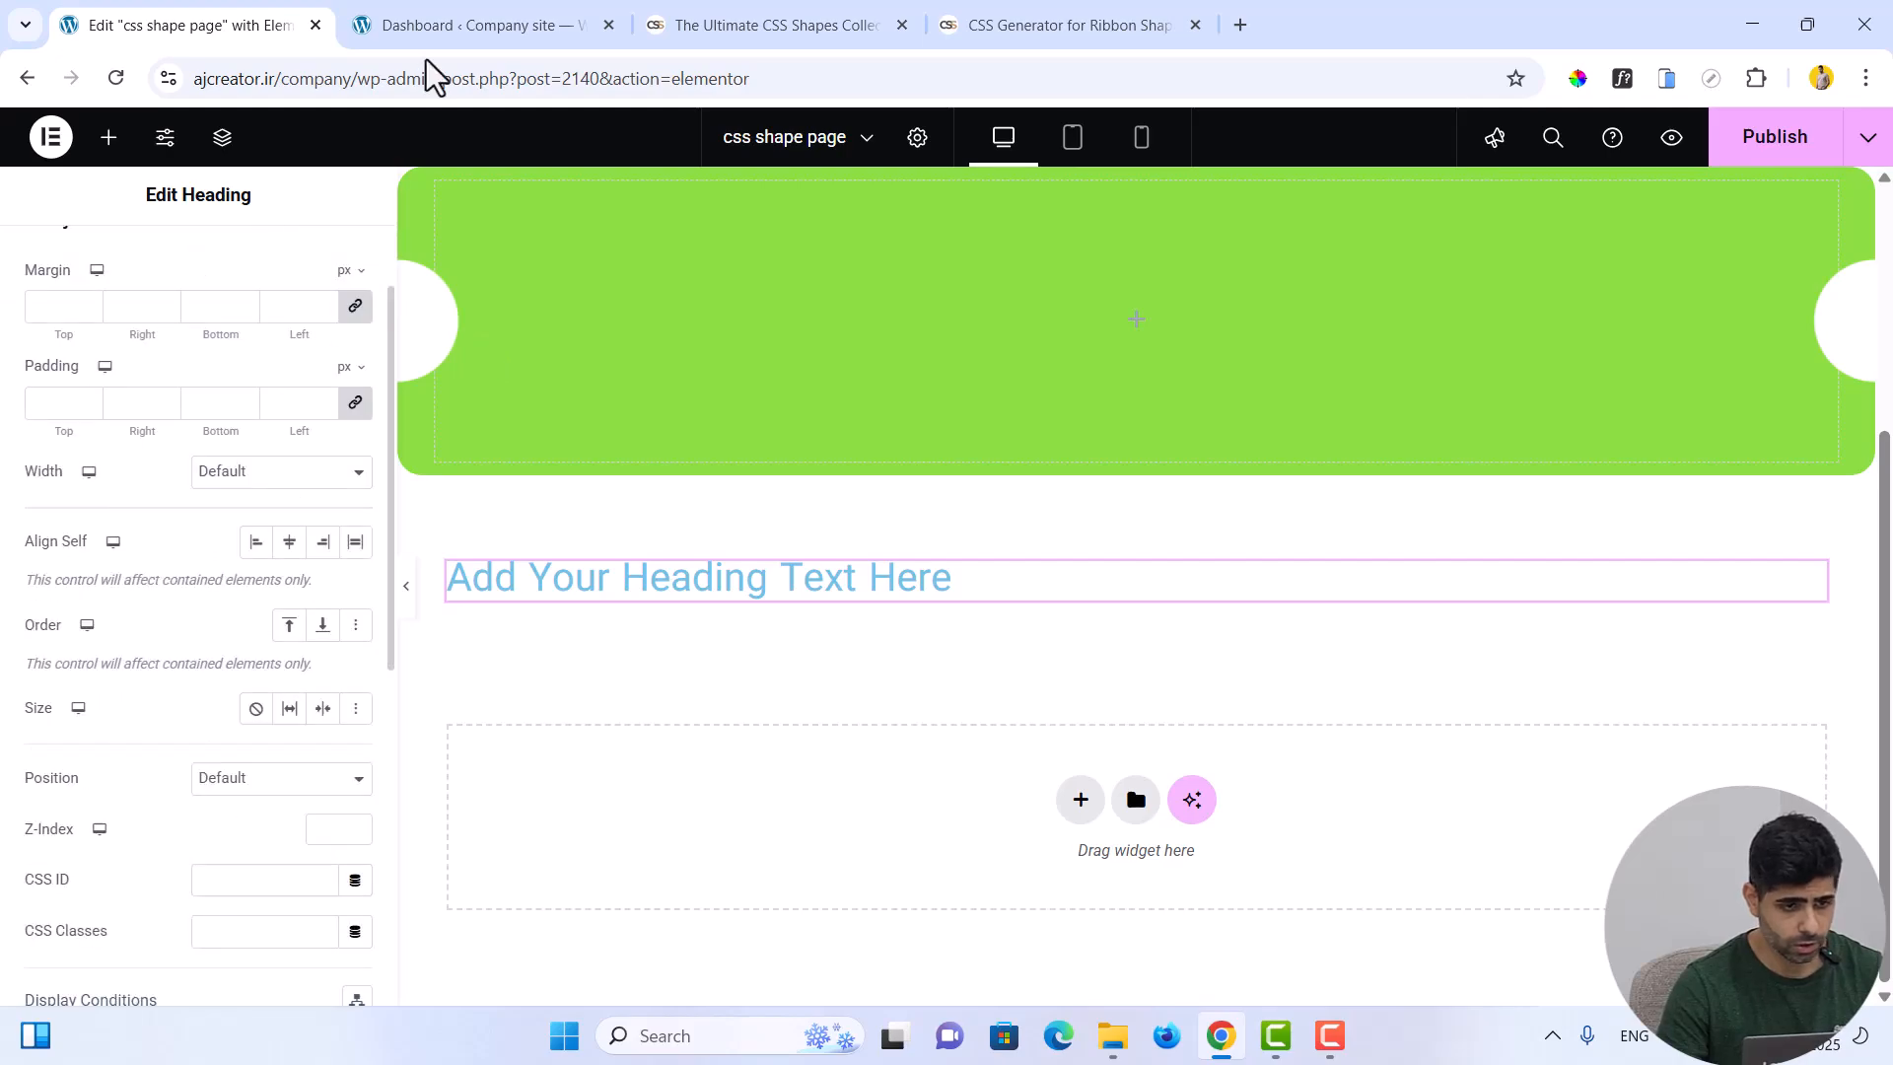
left_click(465, 24)
left_click(1001, 24)
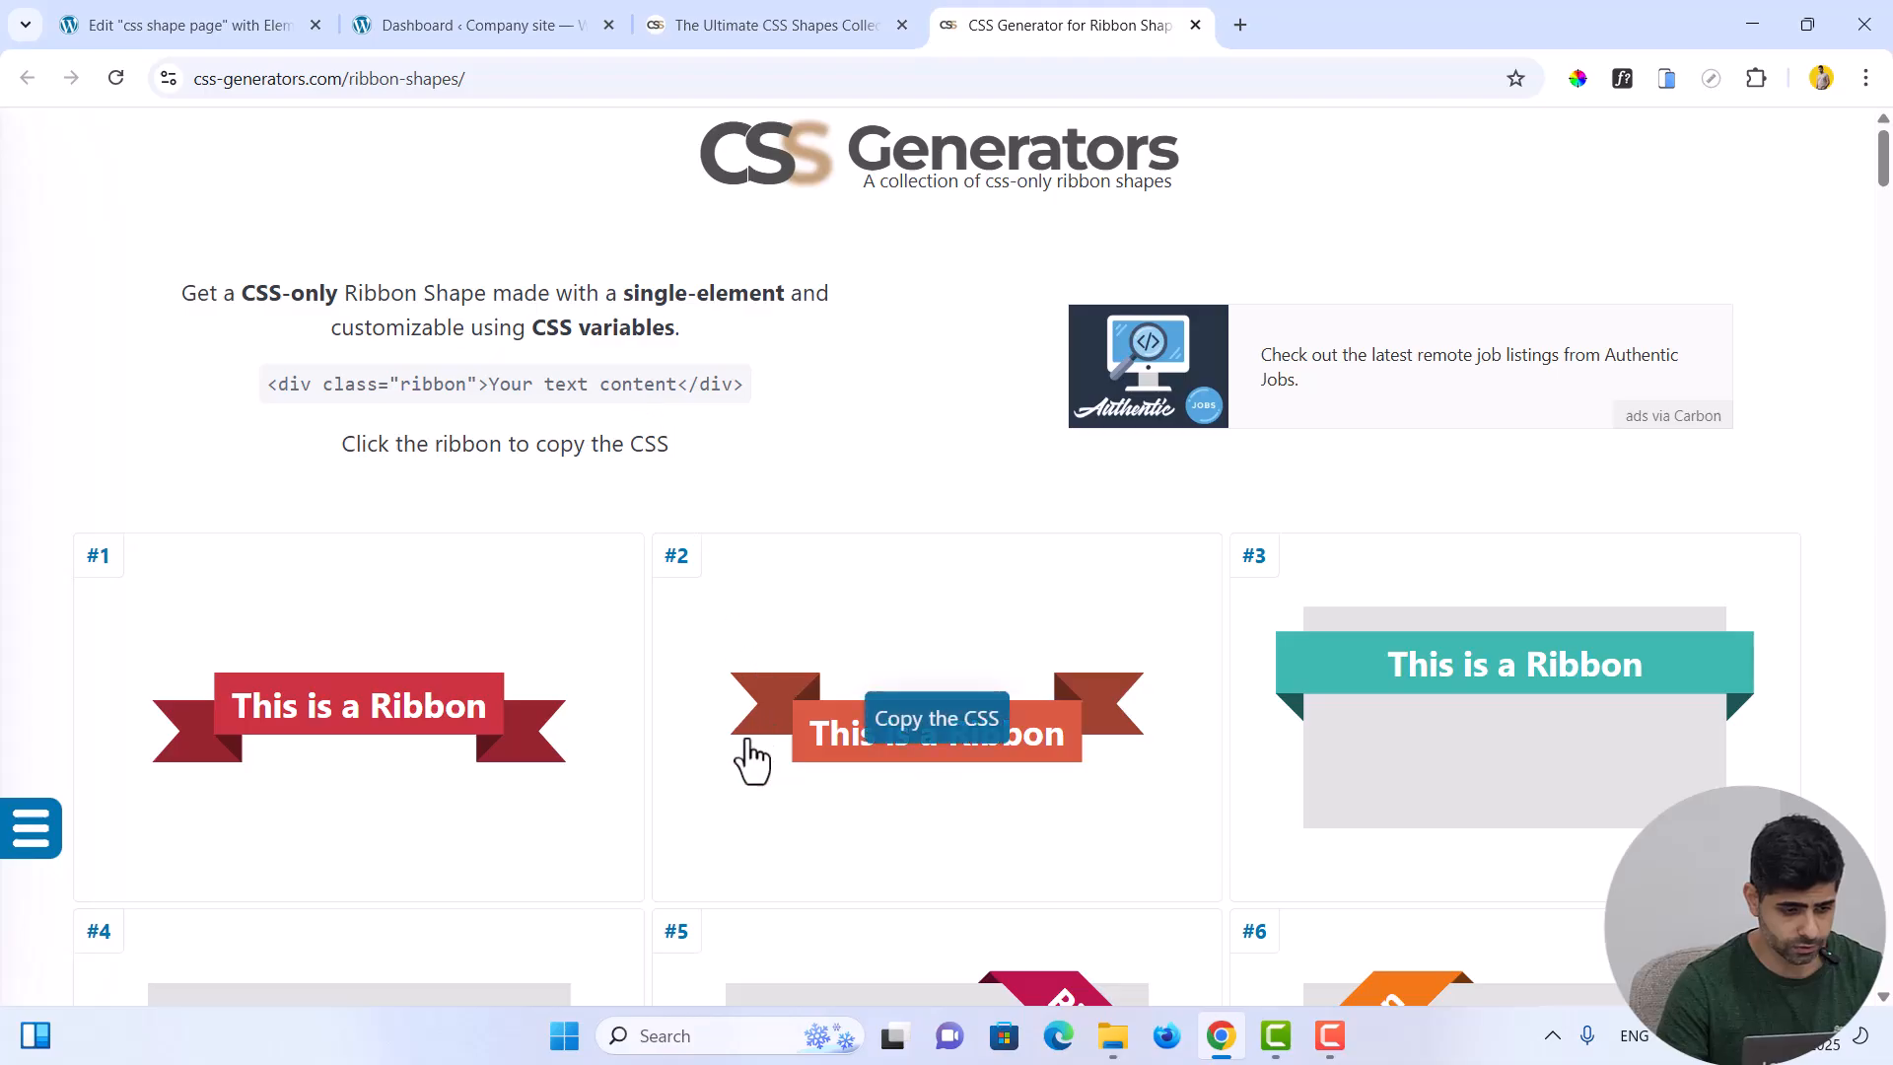
left_click(163, 18)
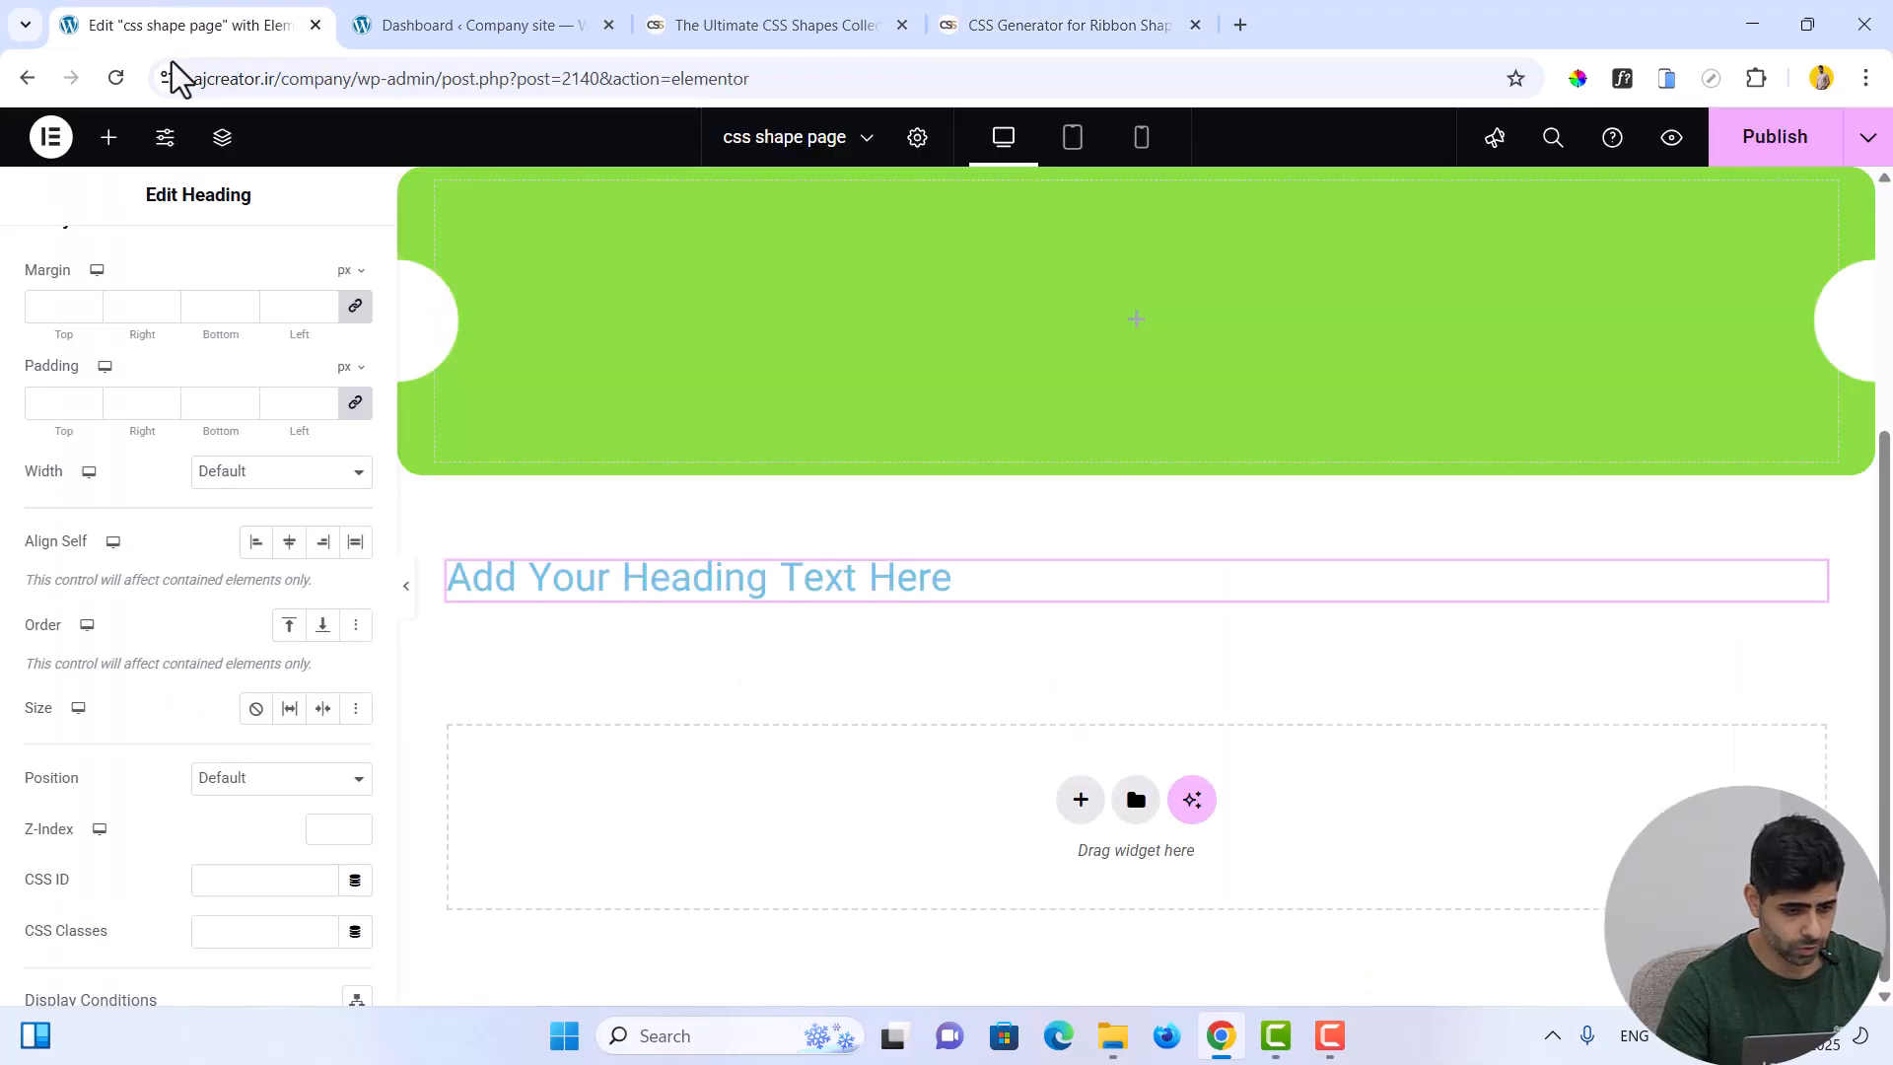
scroll(197, 690, "down", 3)
left_click(115, 905)
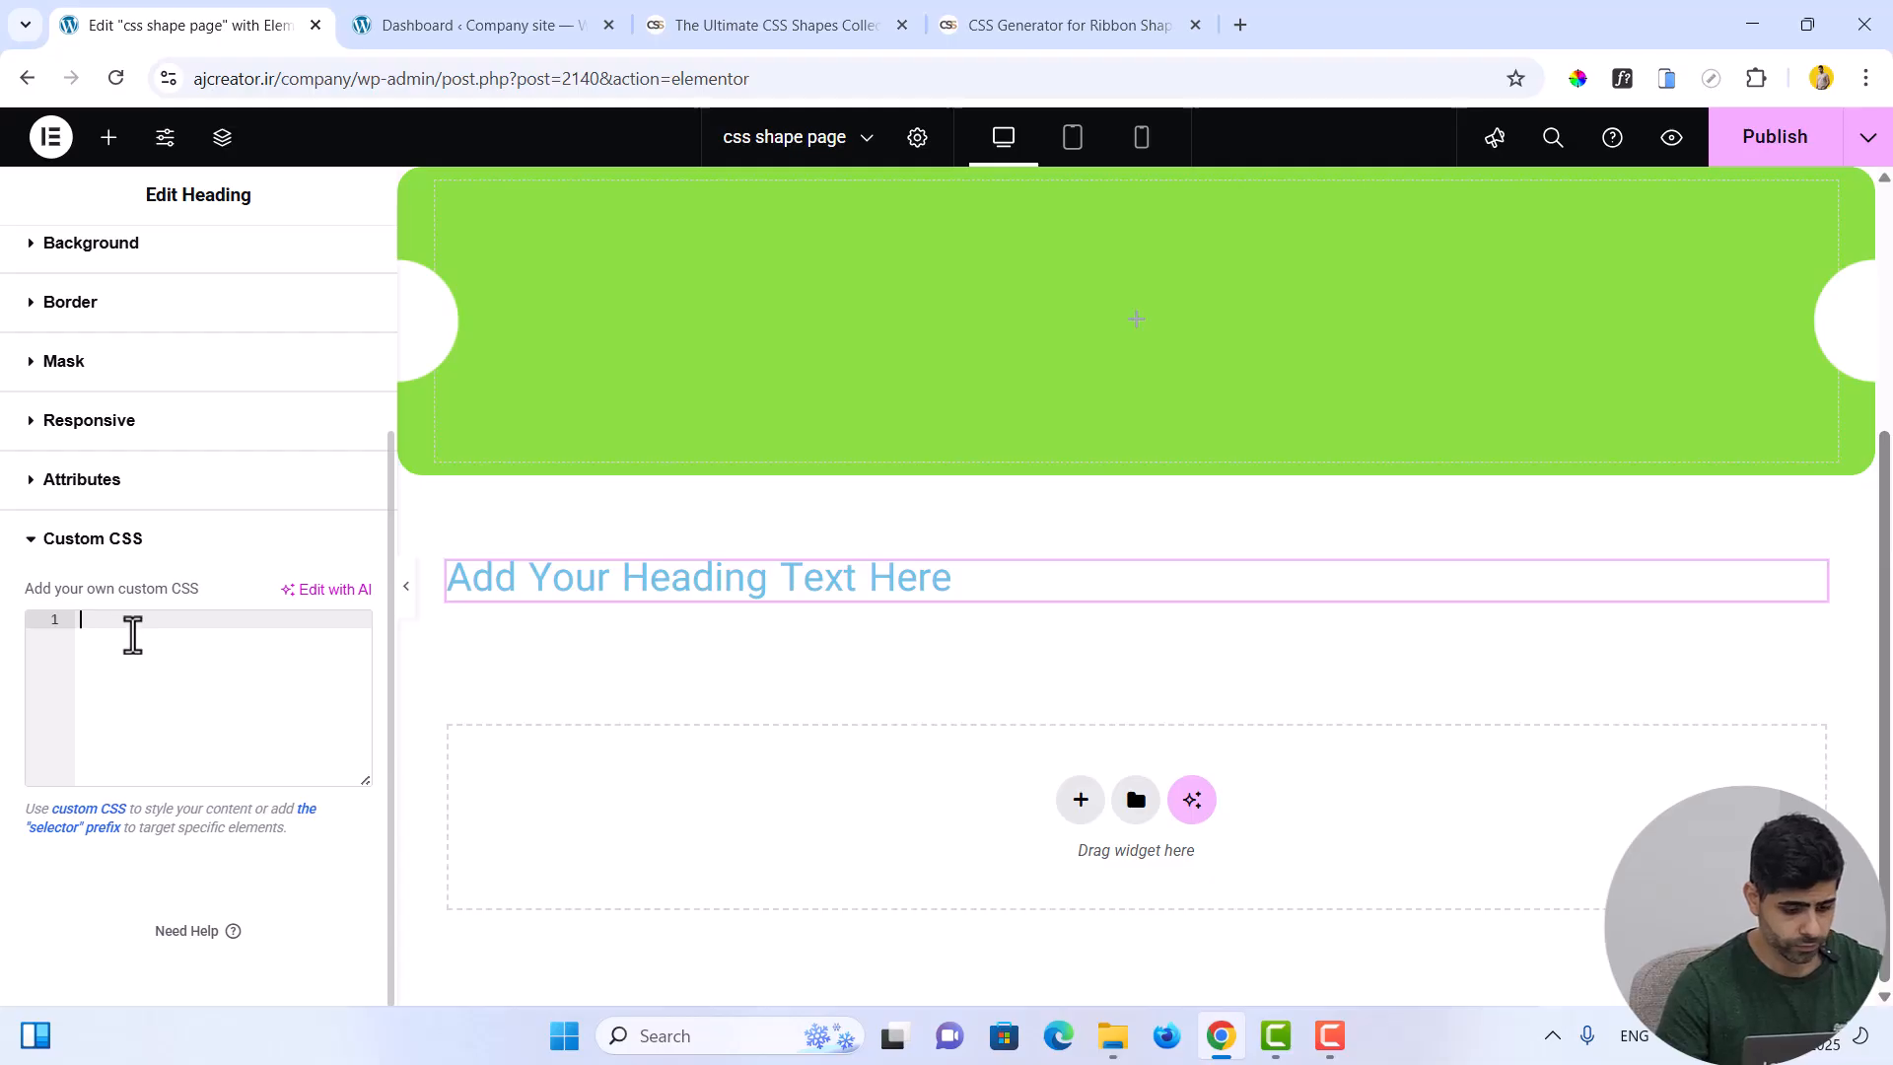
key("ctrl+v")
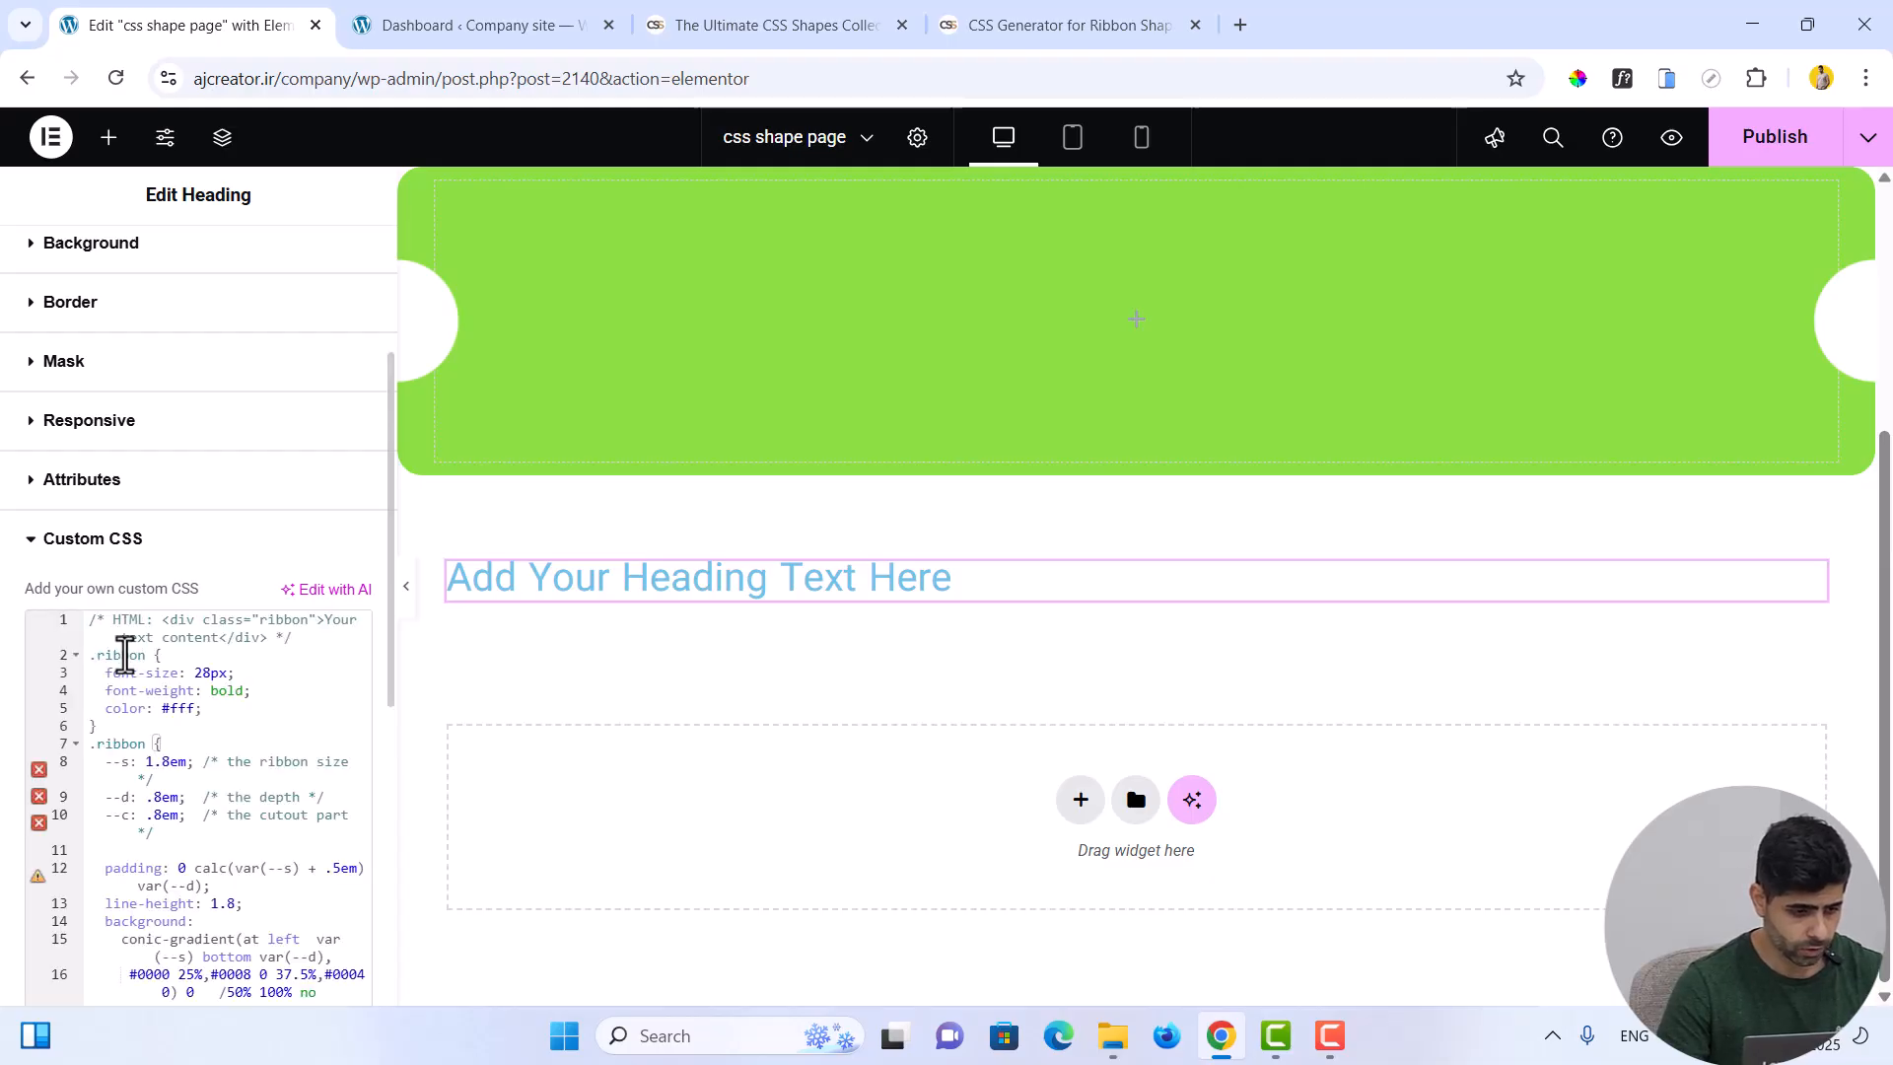
Copy the class name ribbon from the pasted code and assign it to the heading's CSS classes
left_click(141, 657)
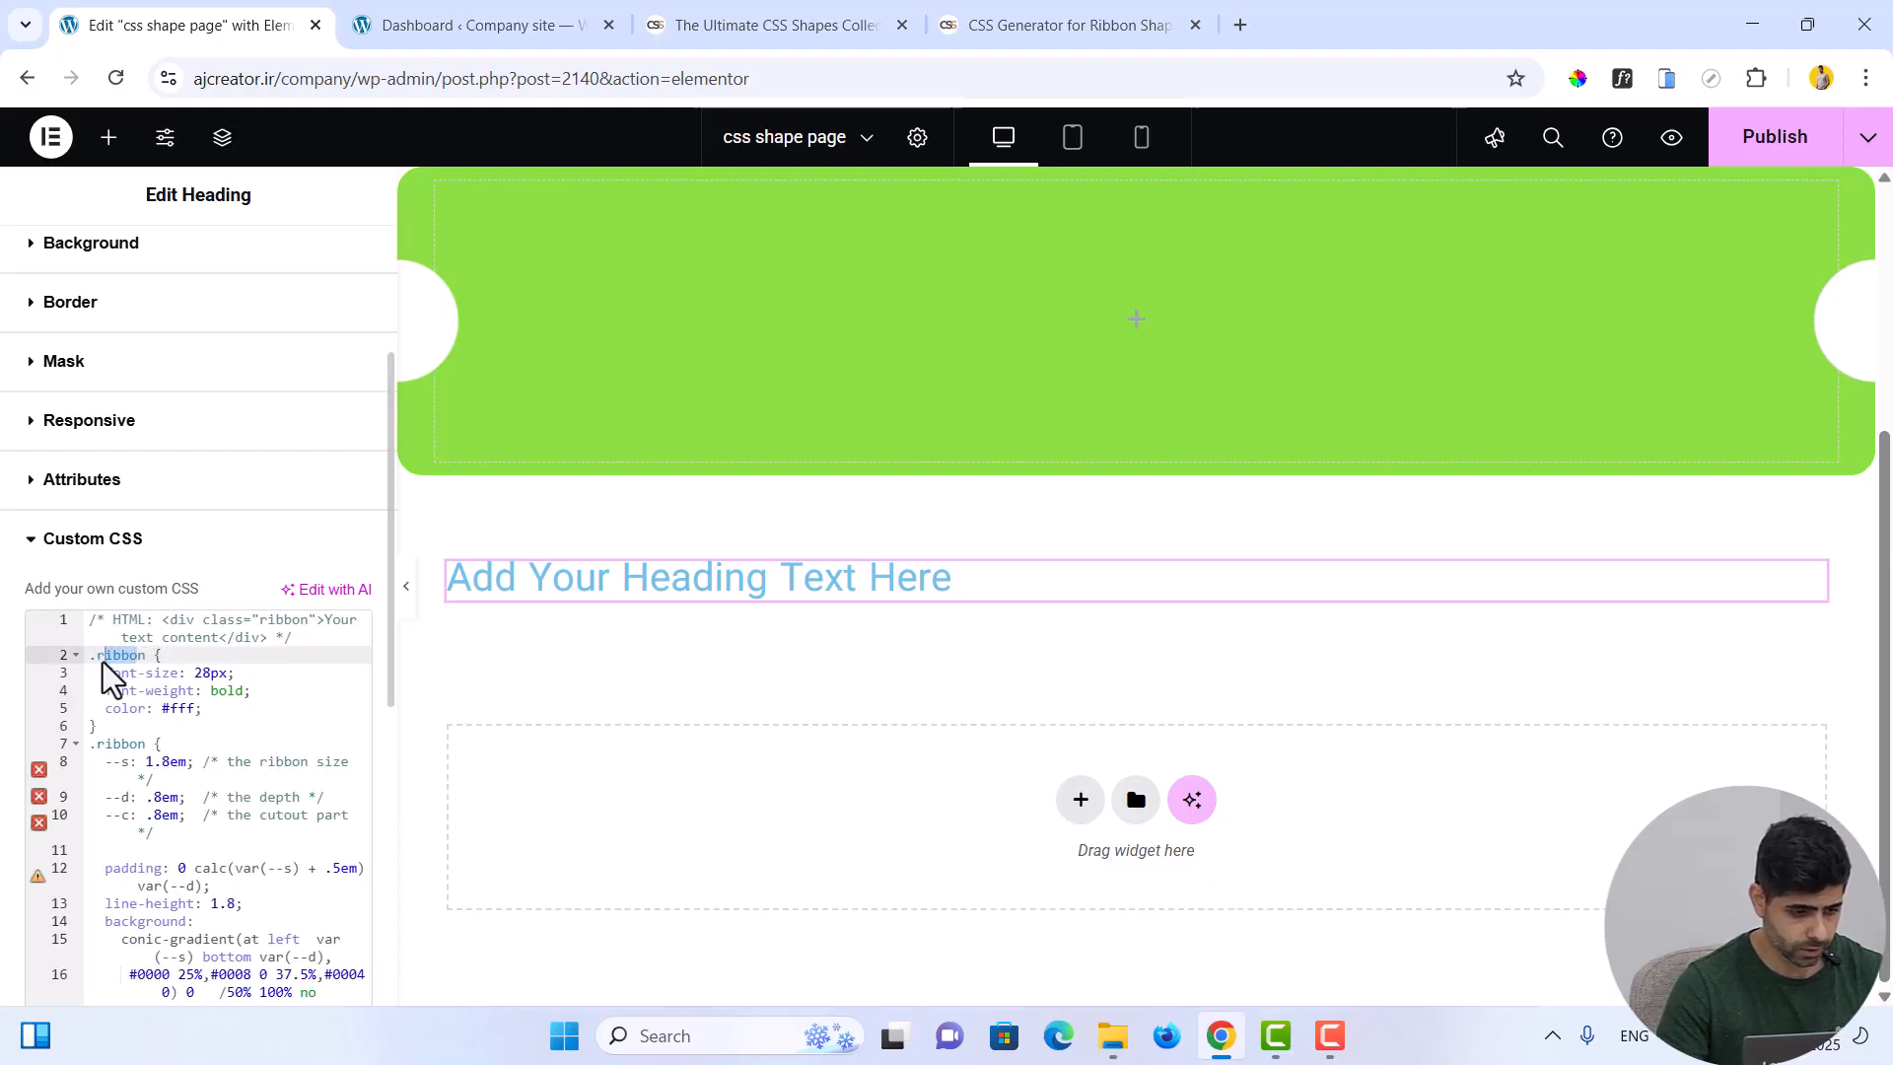
left_click_drag(98, 643, 146, 657)
key("ctrl+c")
left_click(101, 663)
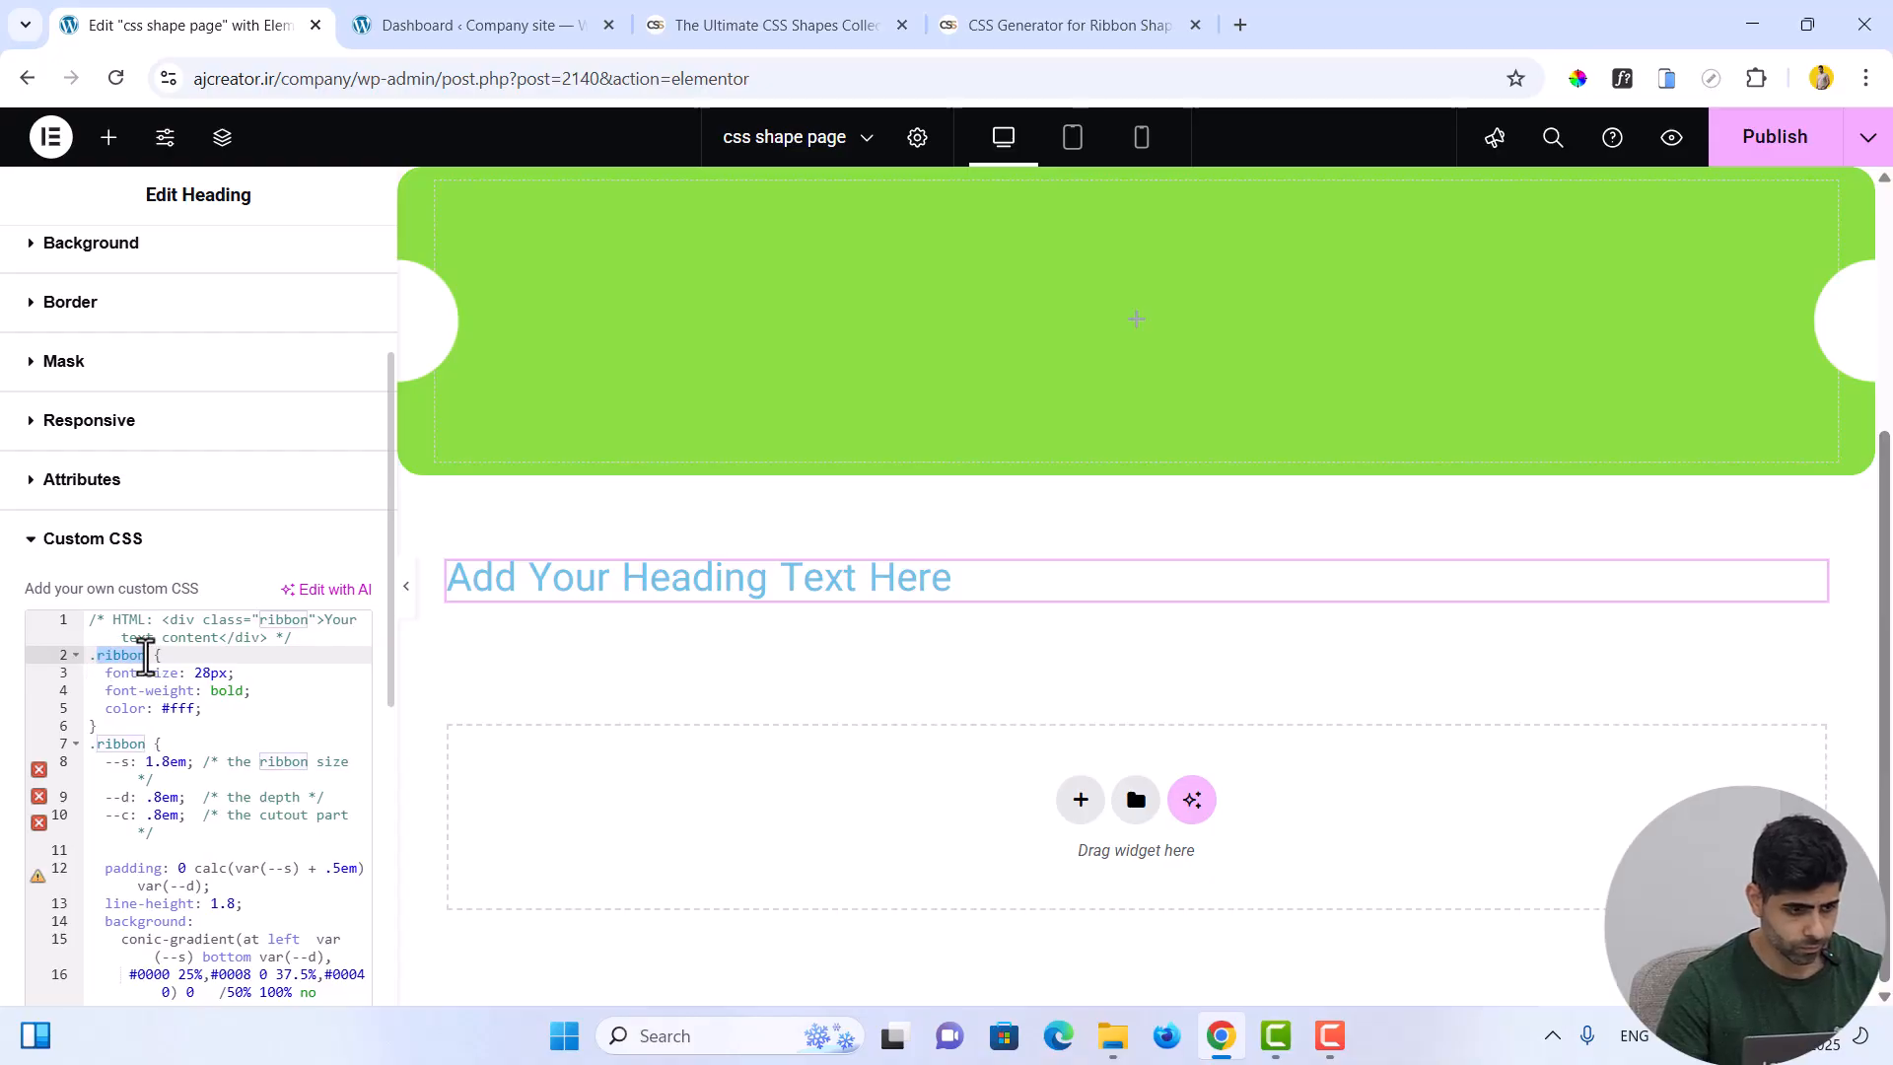
scroll(183, 405, "up", 3)
left_click(159, 353)
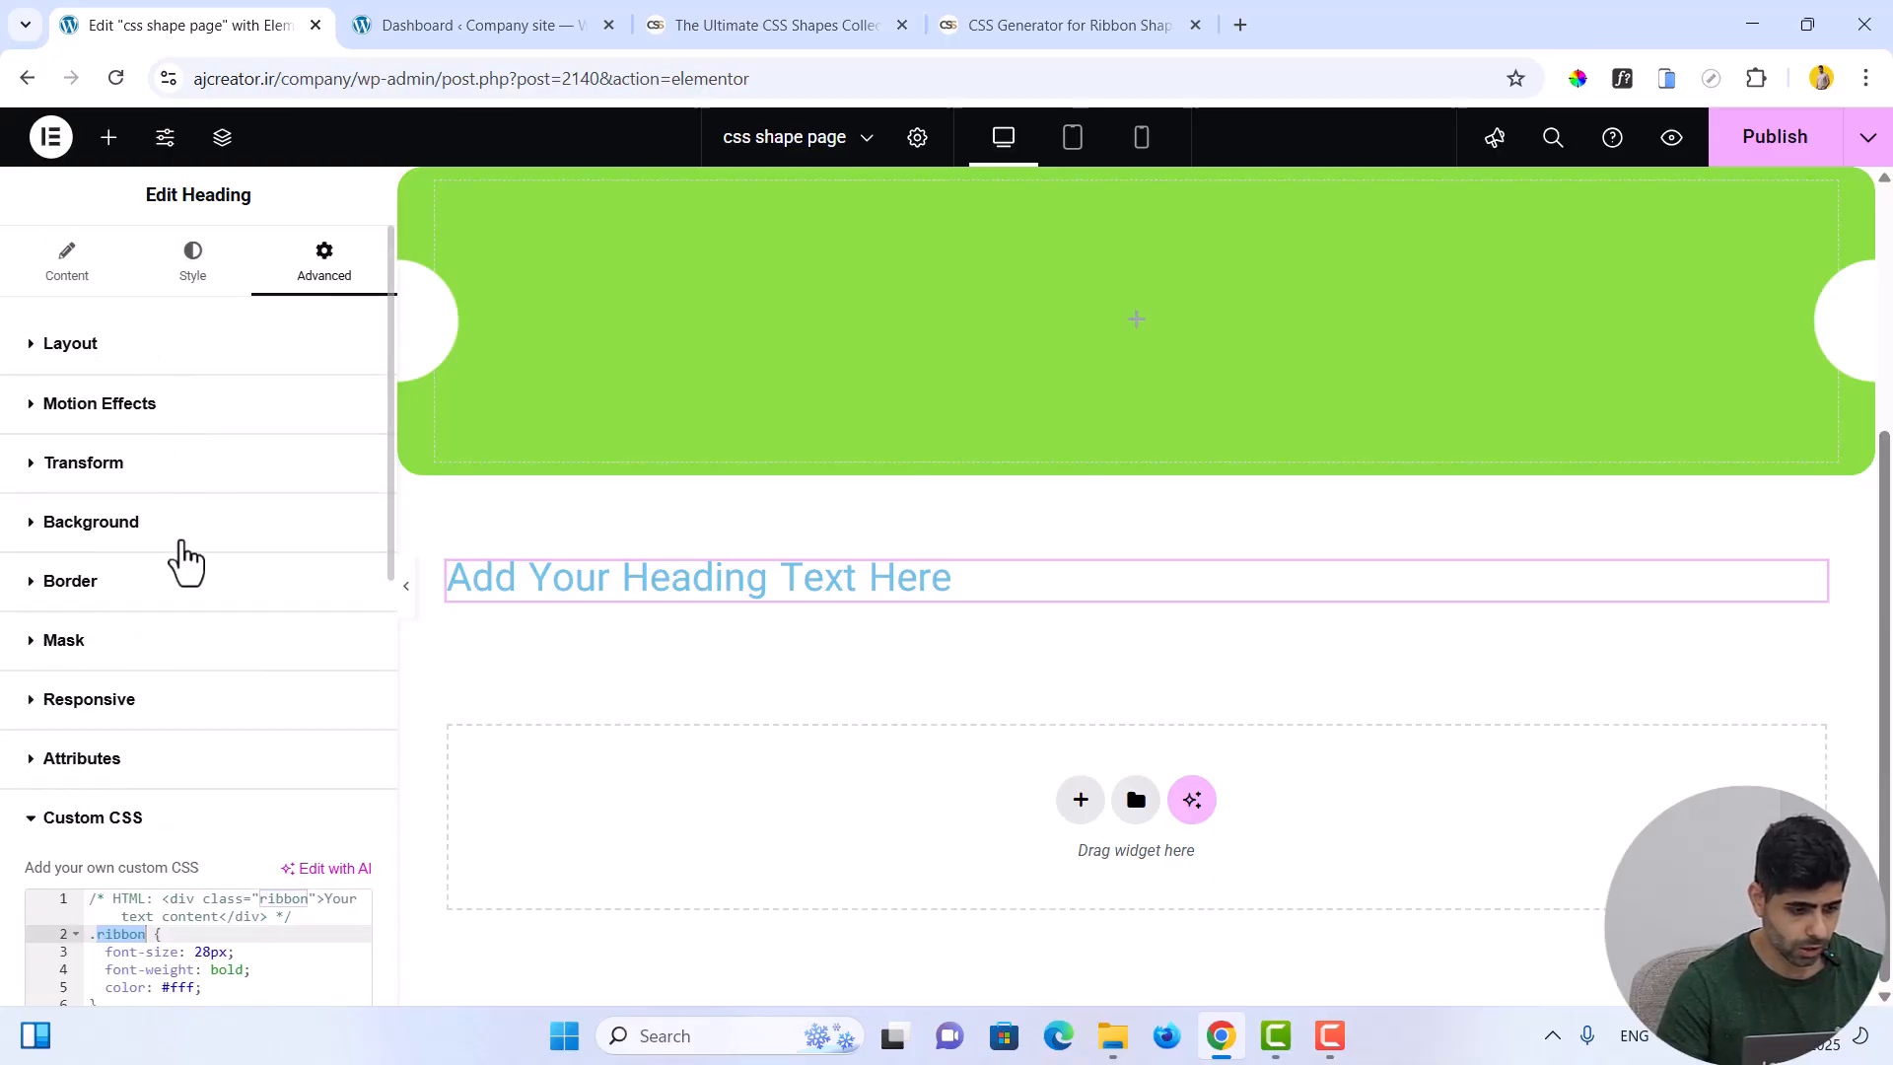
scroll(183, 670, "down", 5)
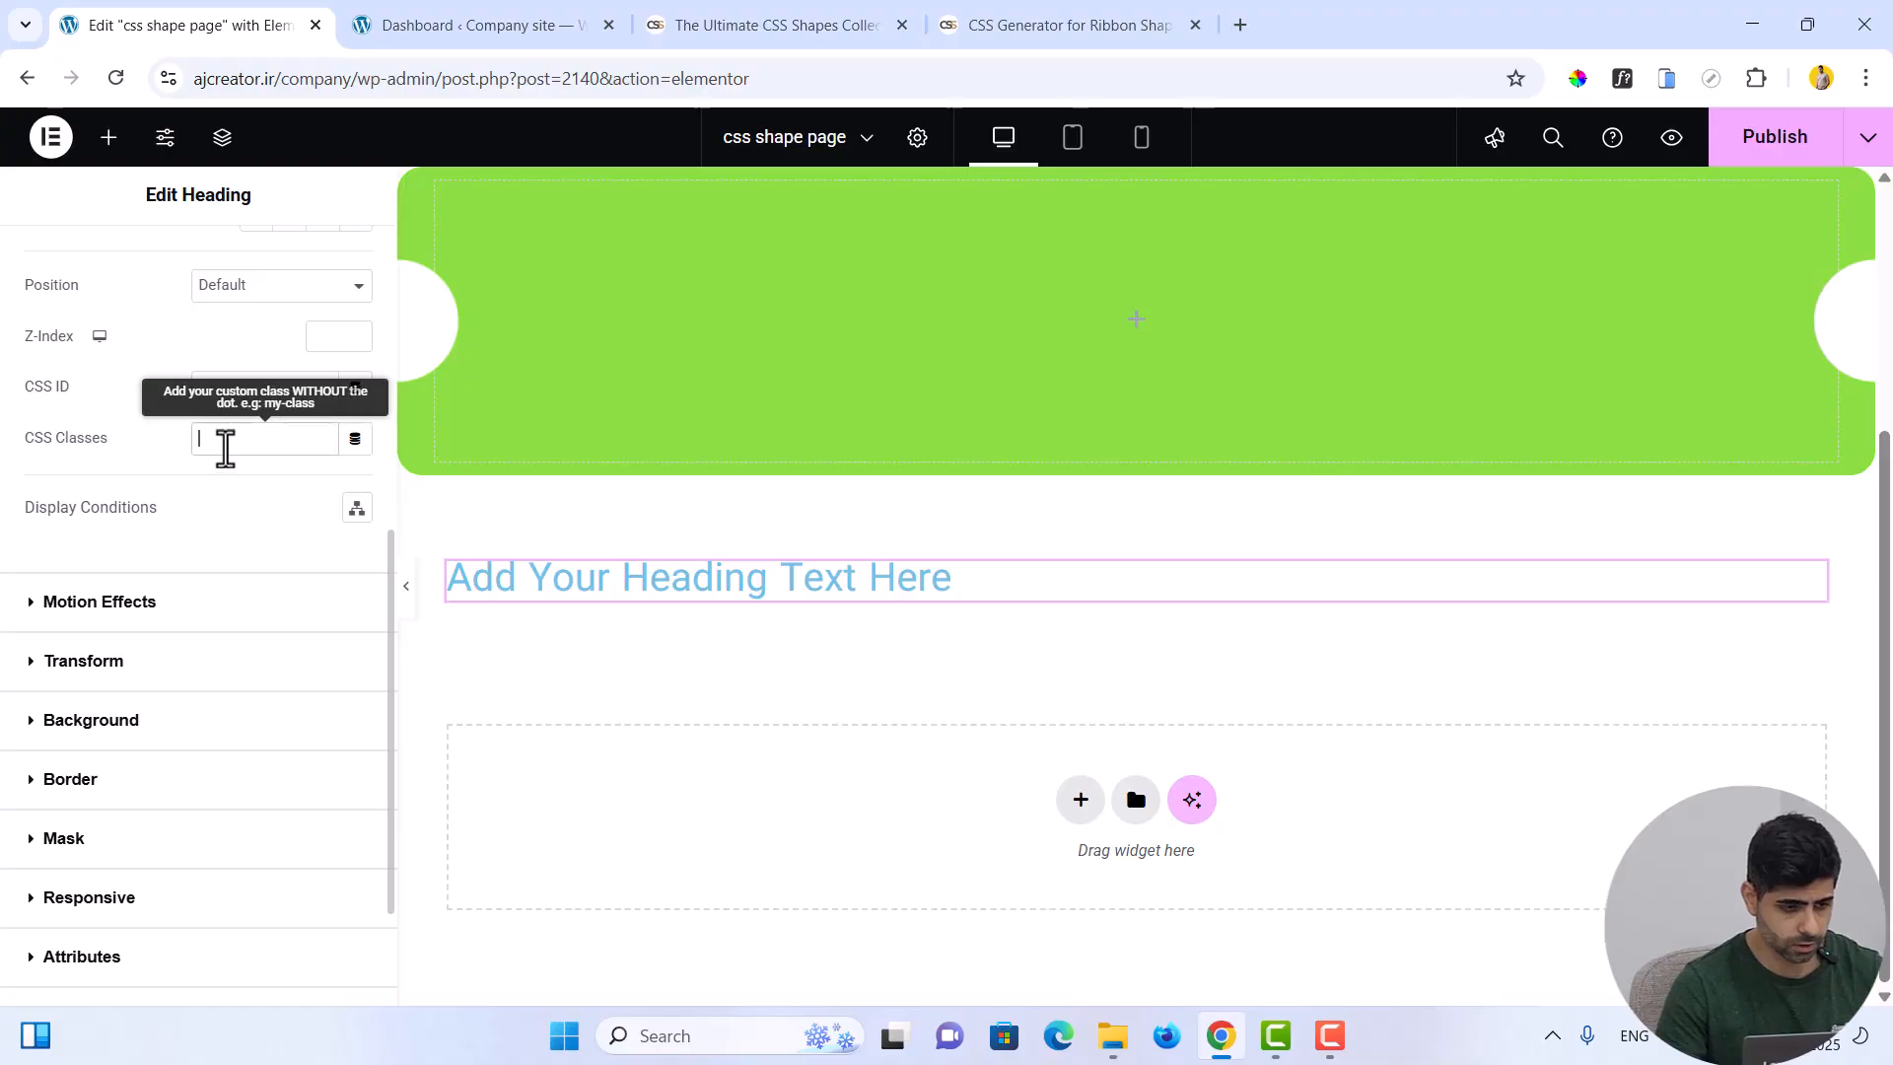
key("ctrl+v")
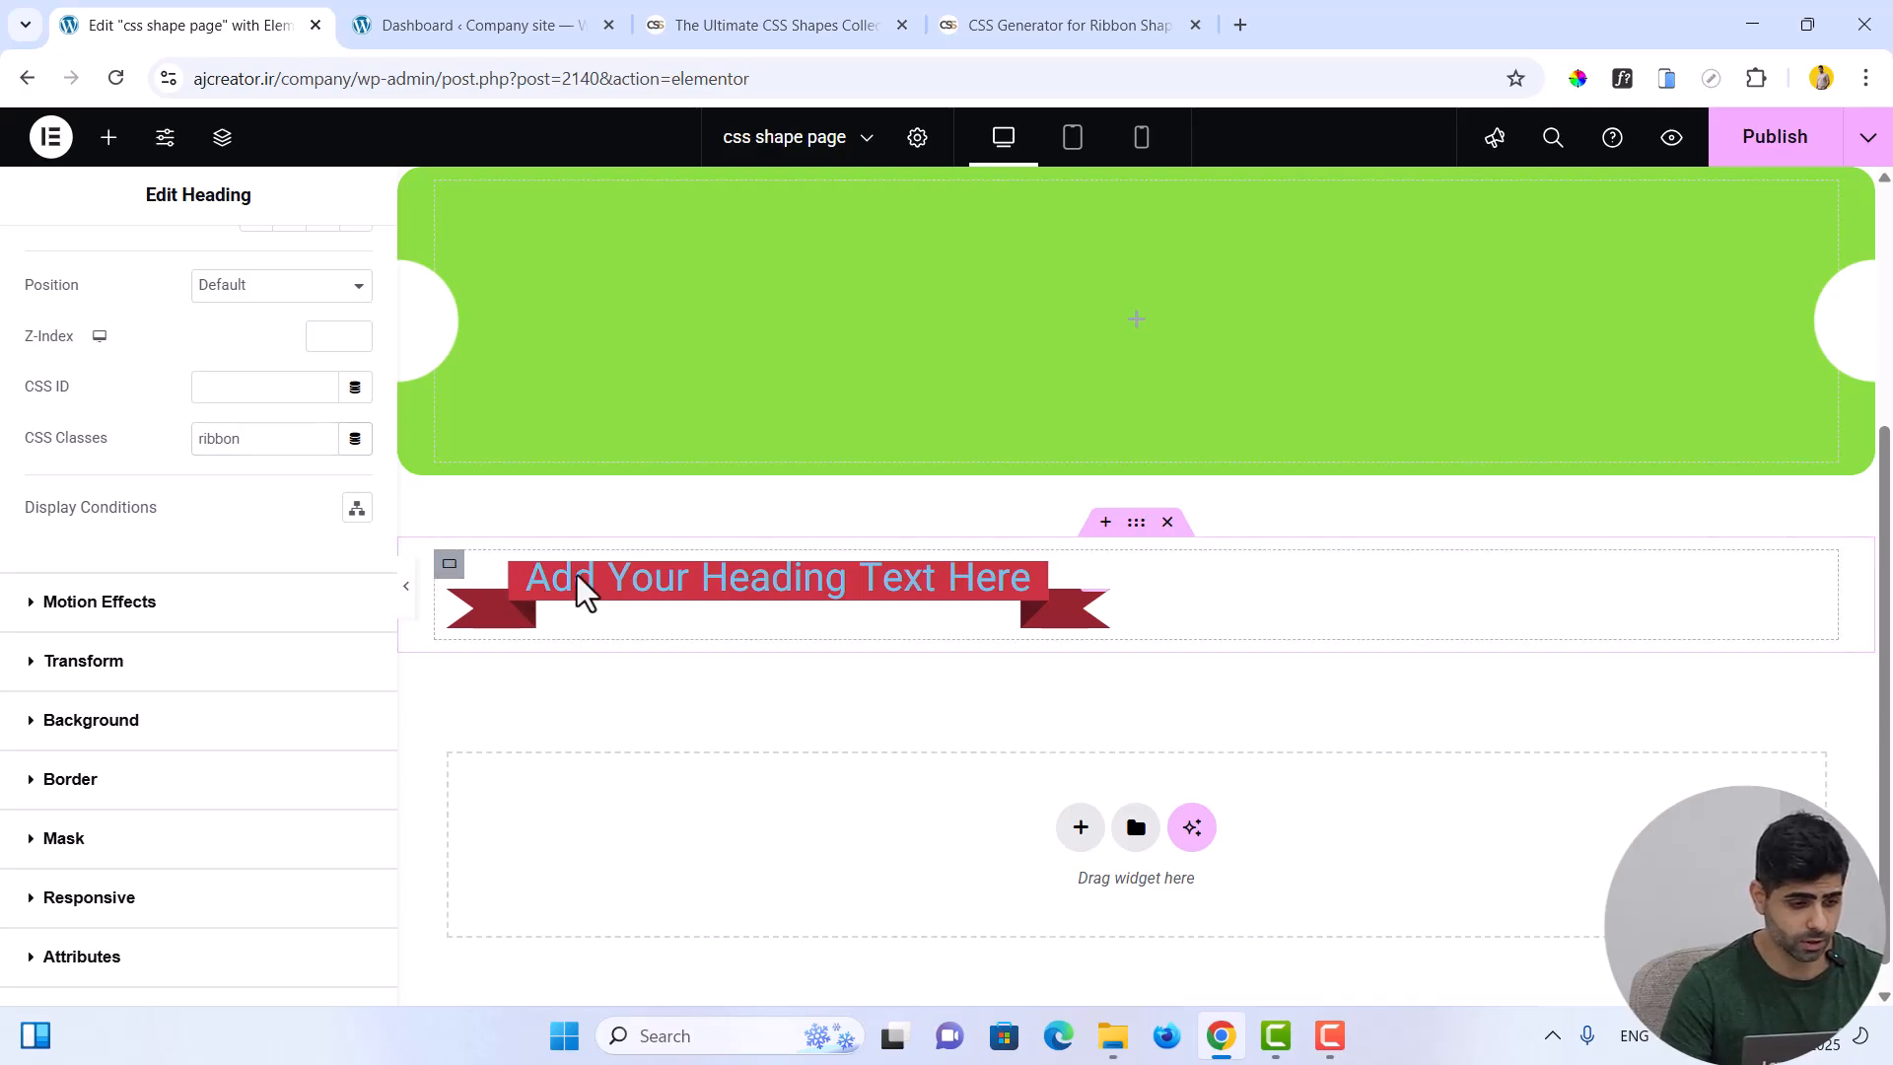
Change the heading's title to "This is for testing"
scroll(148, 434, "up", 5)
left_click(64, 264)
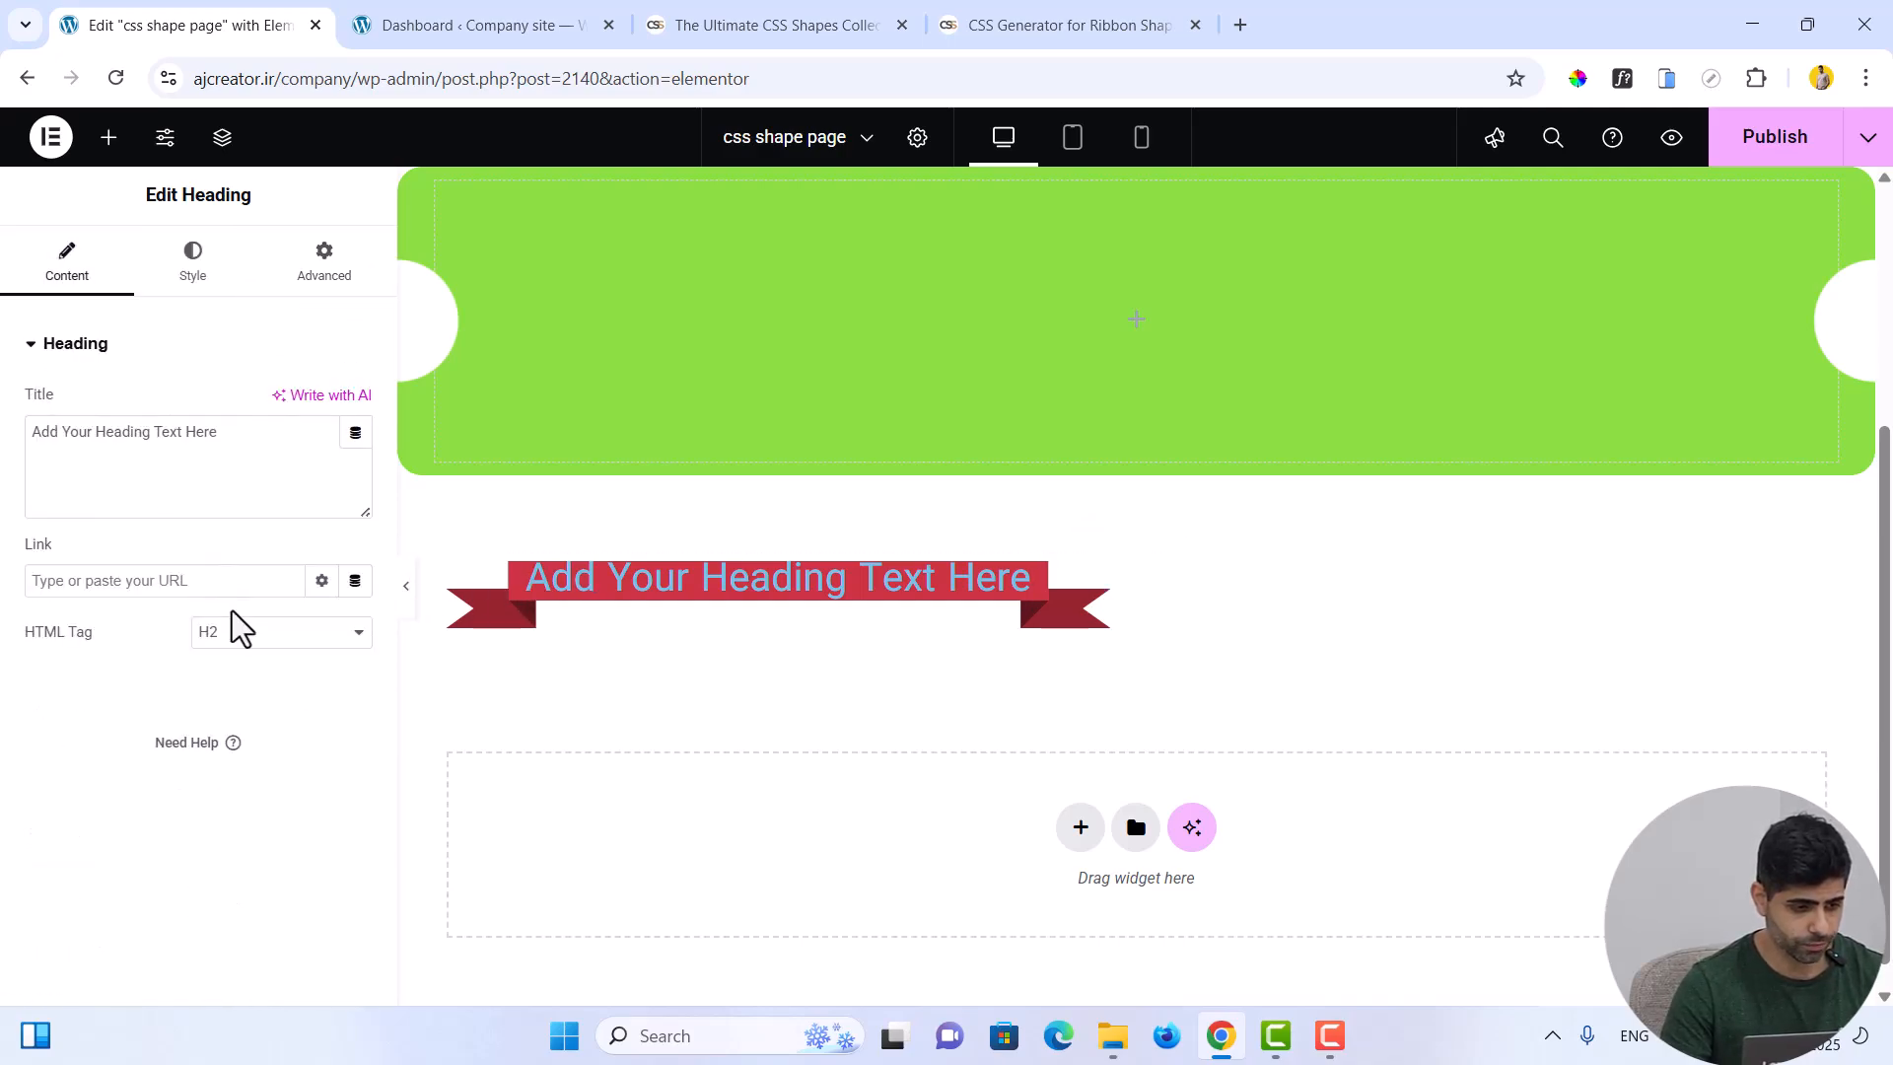
left_click_drag(281, 426, 20, 456)
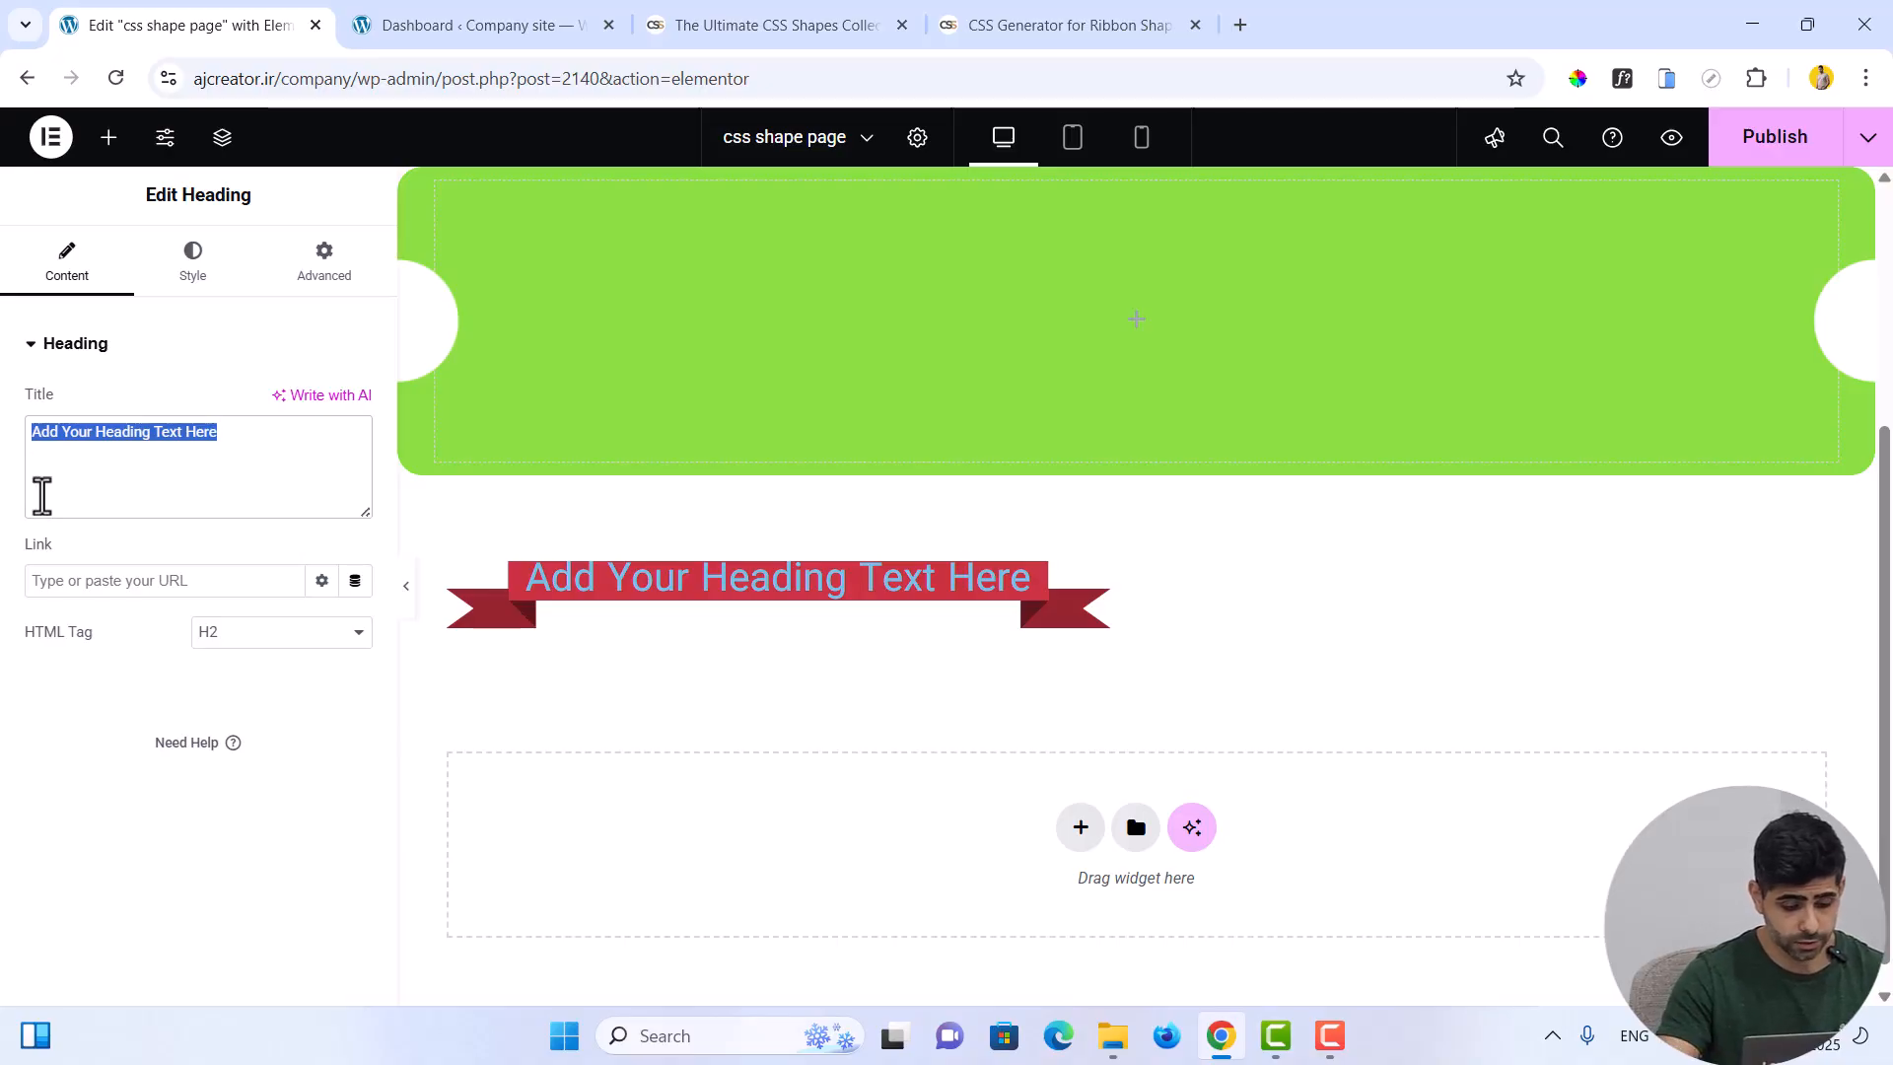
type("This ")
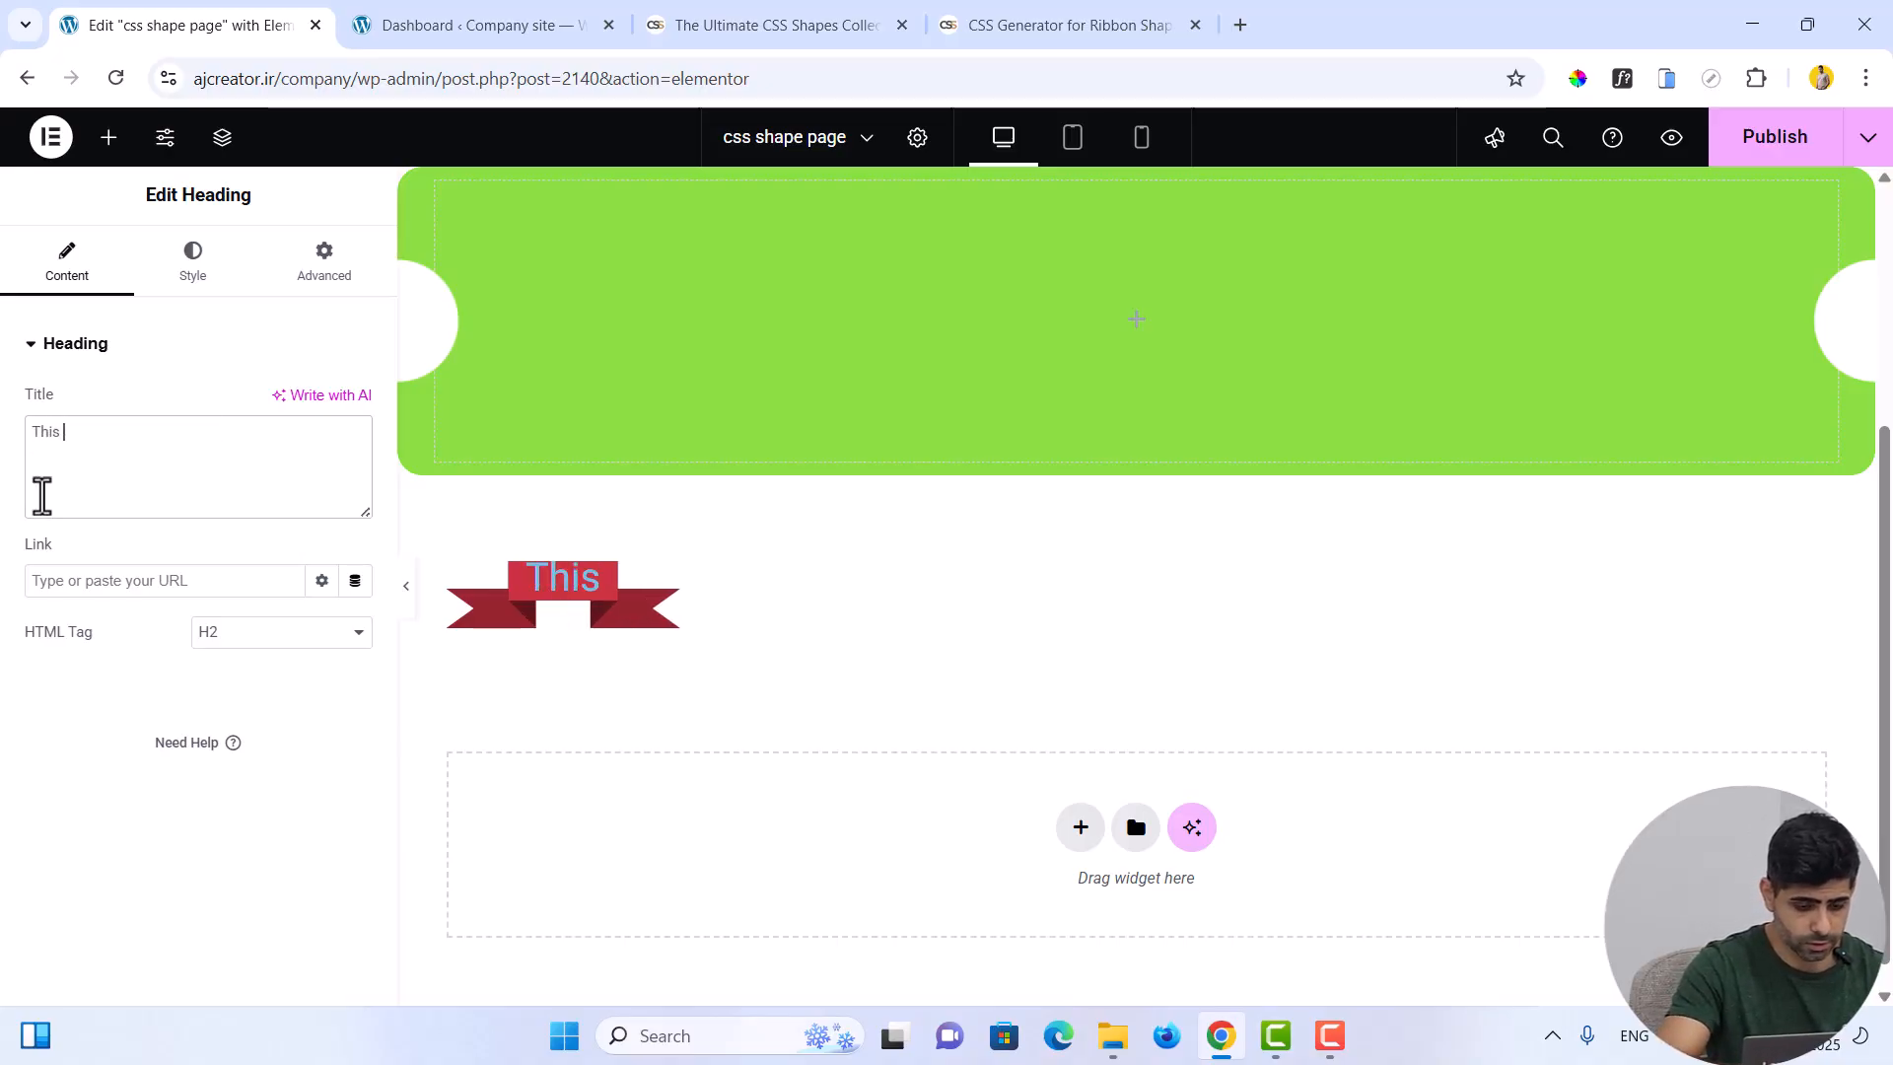
type("is for")
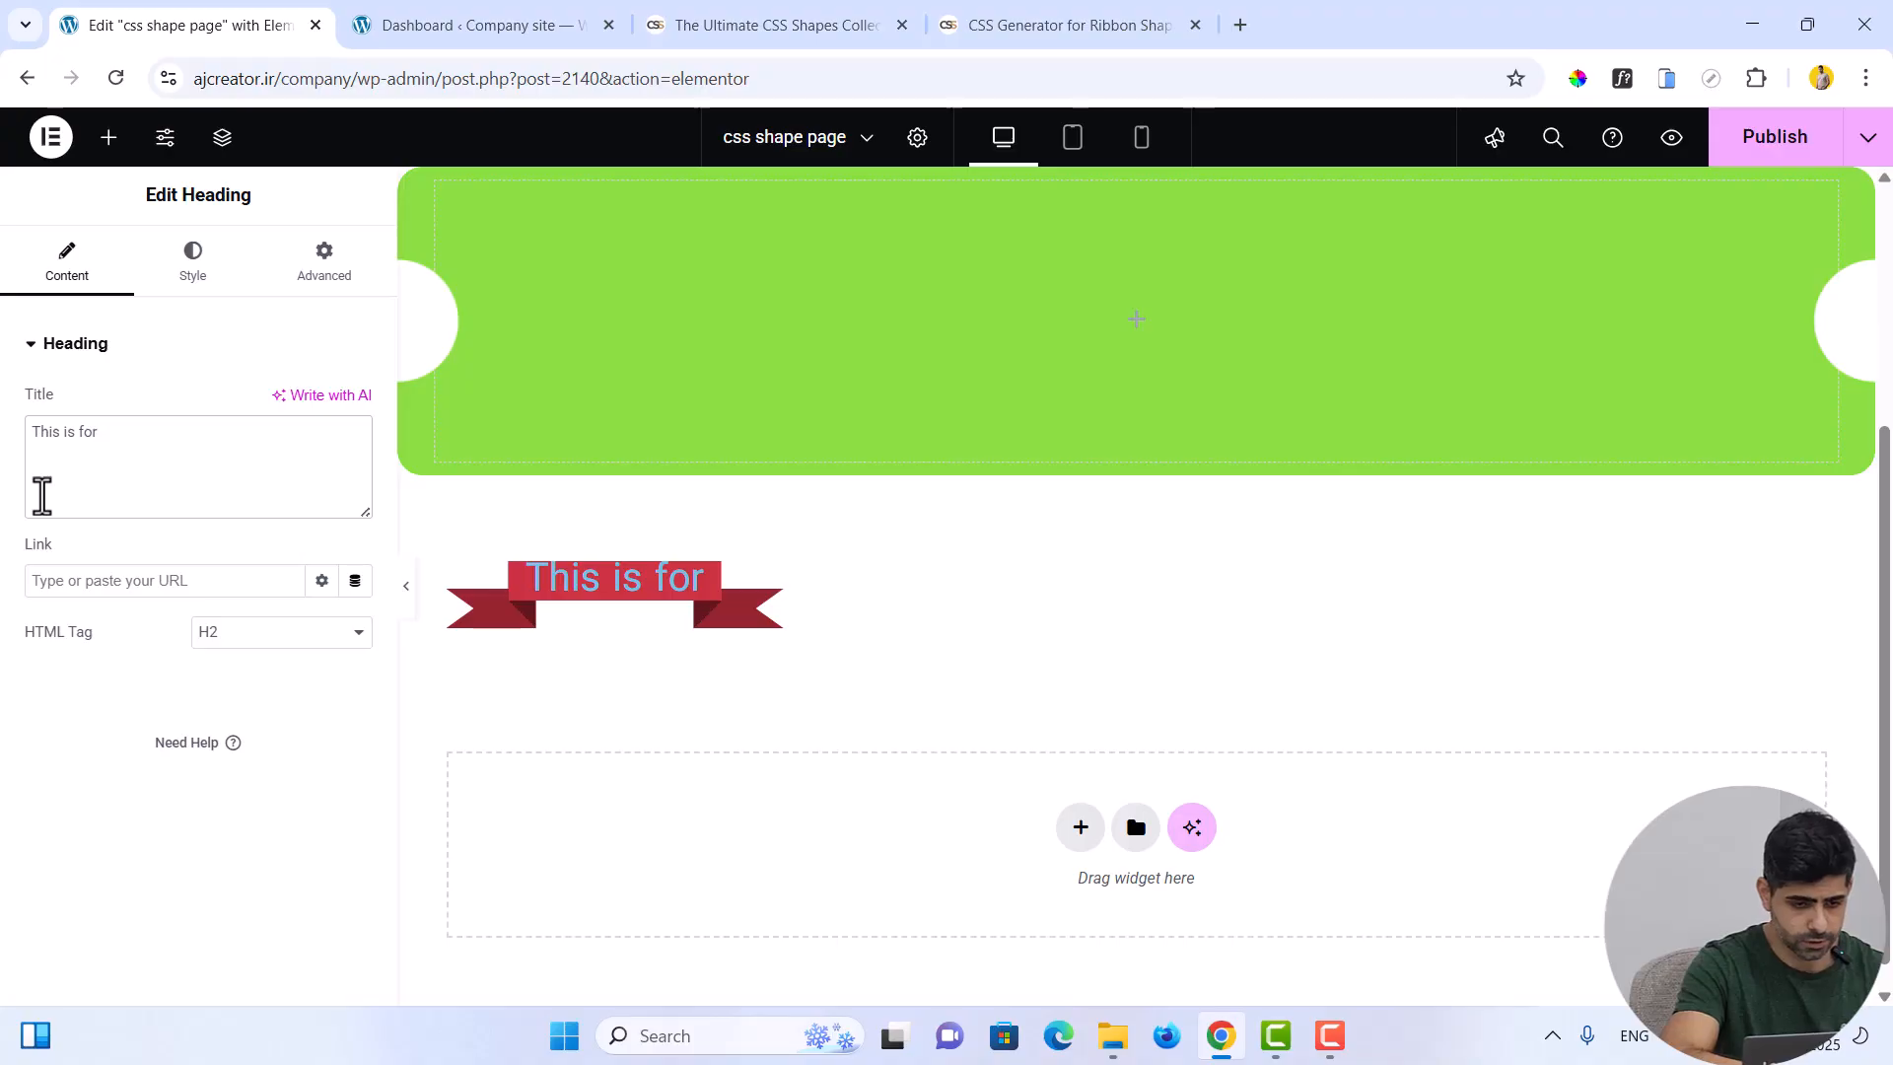
type(" testing")
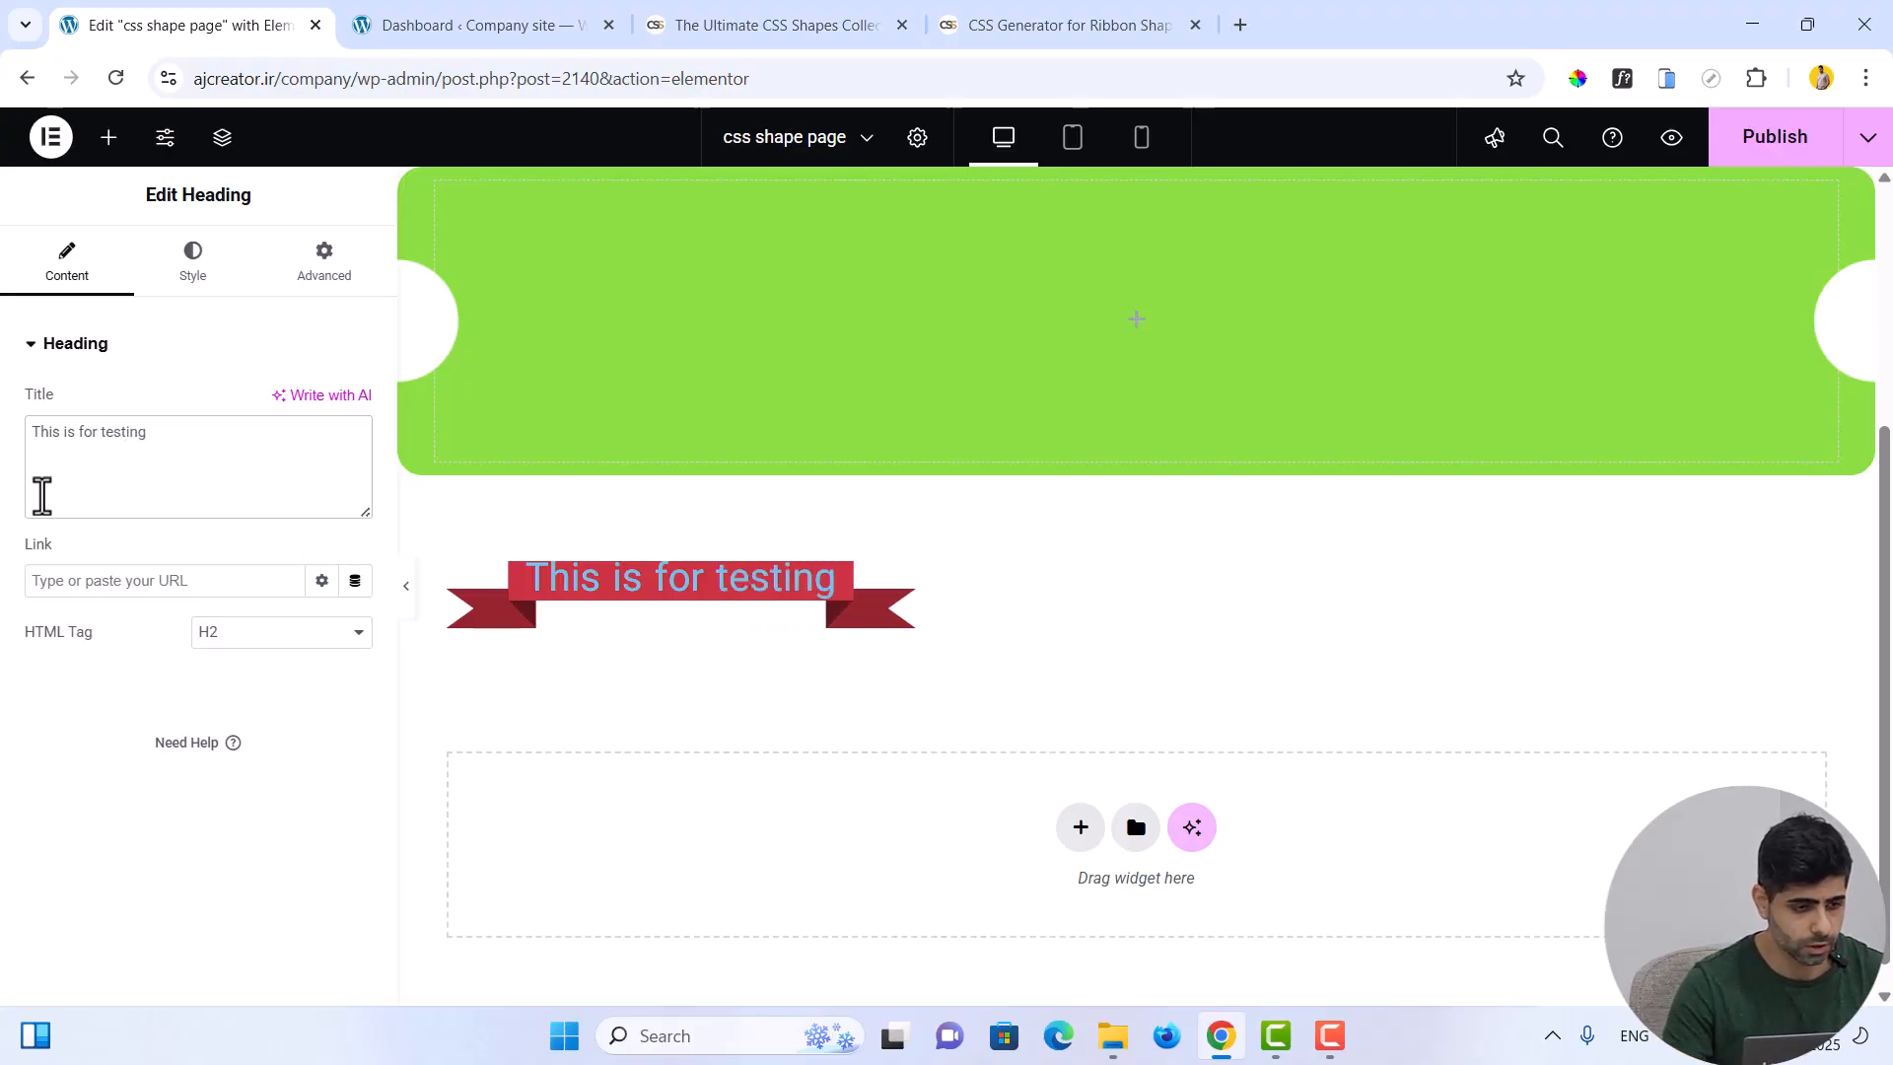
Unlink the heading's padding values and set the top and bottom padding to 20 px
left_click(298, 284)
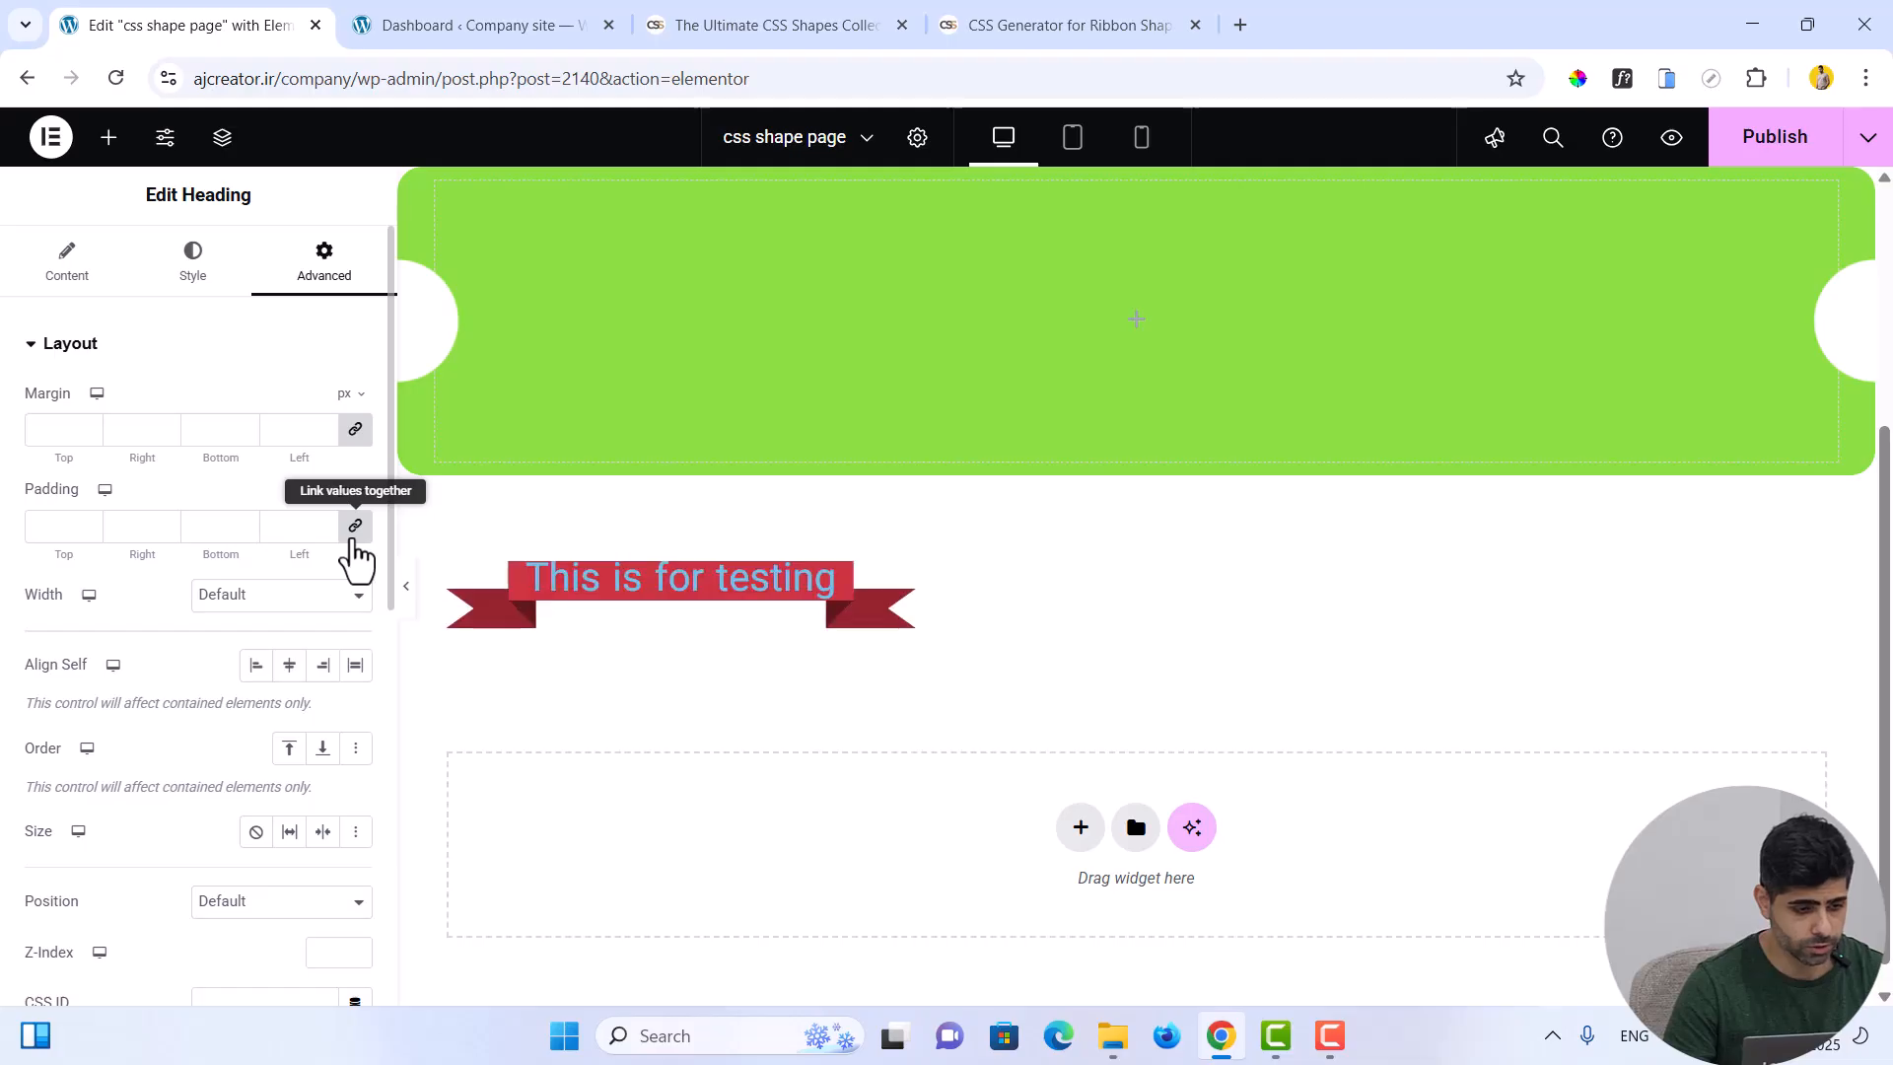
left_click(352, 535)
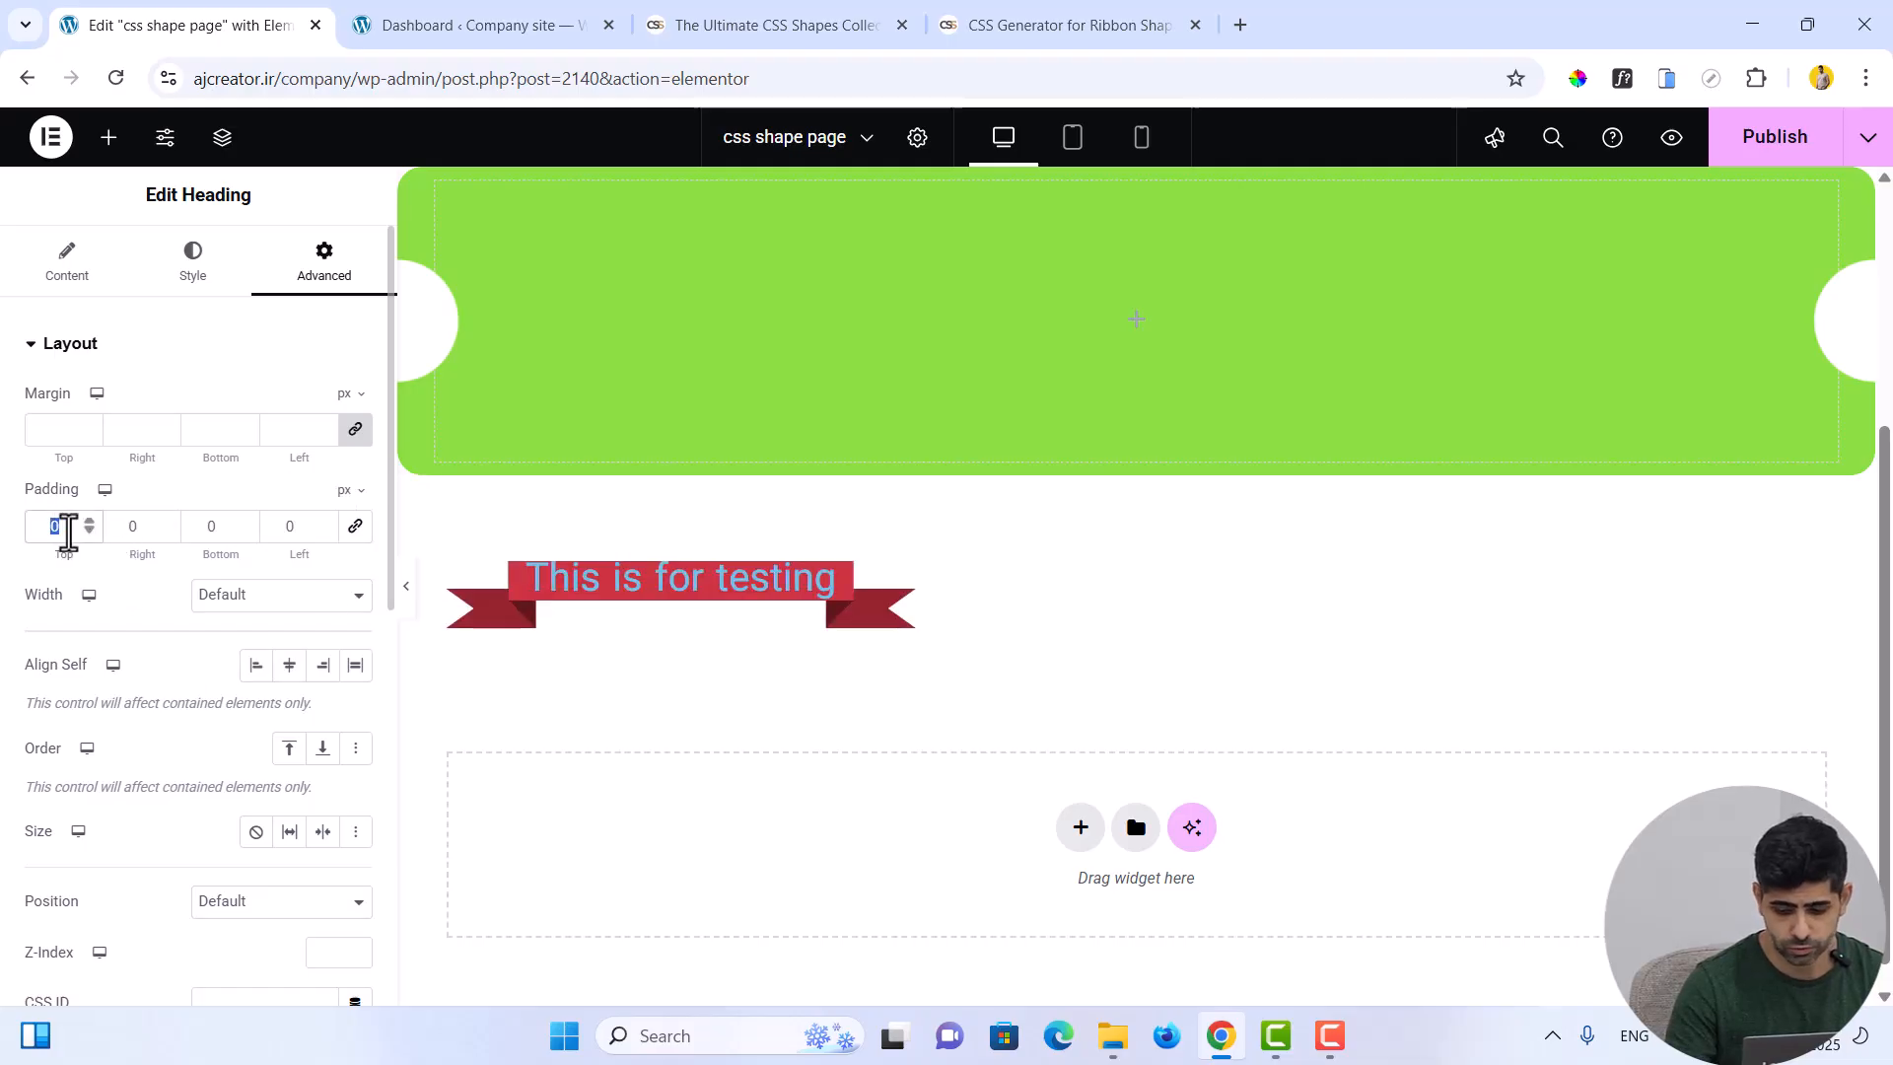
type("20")
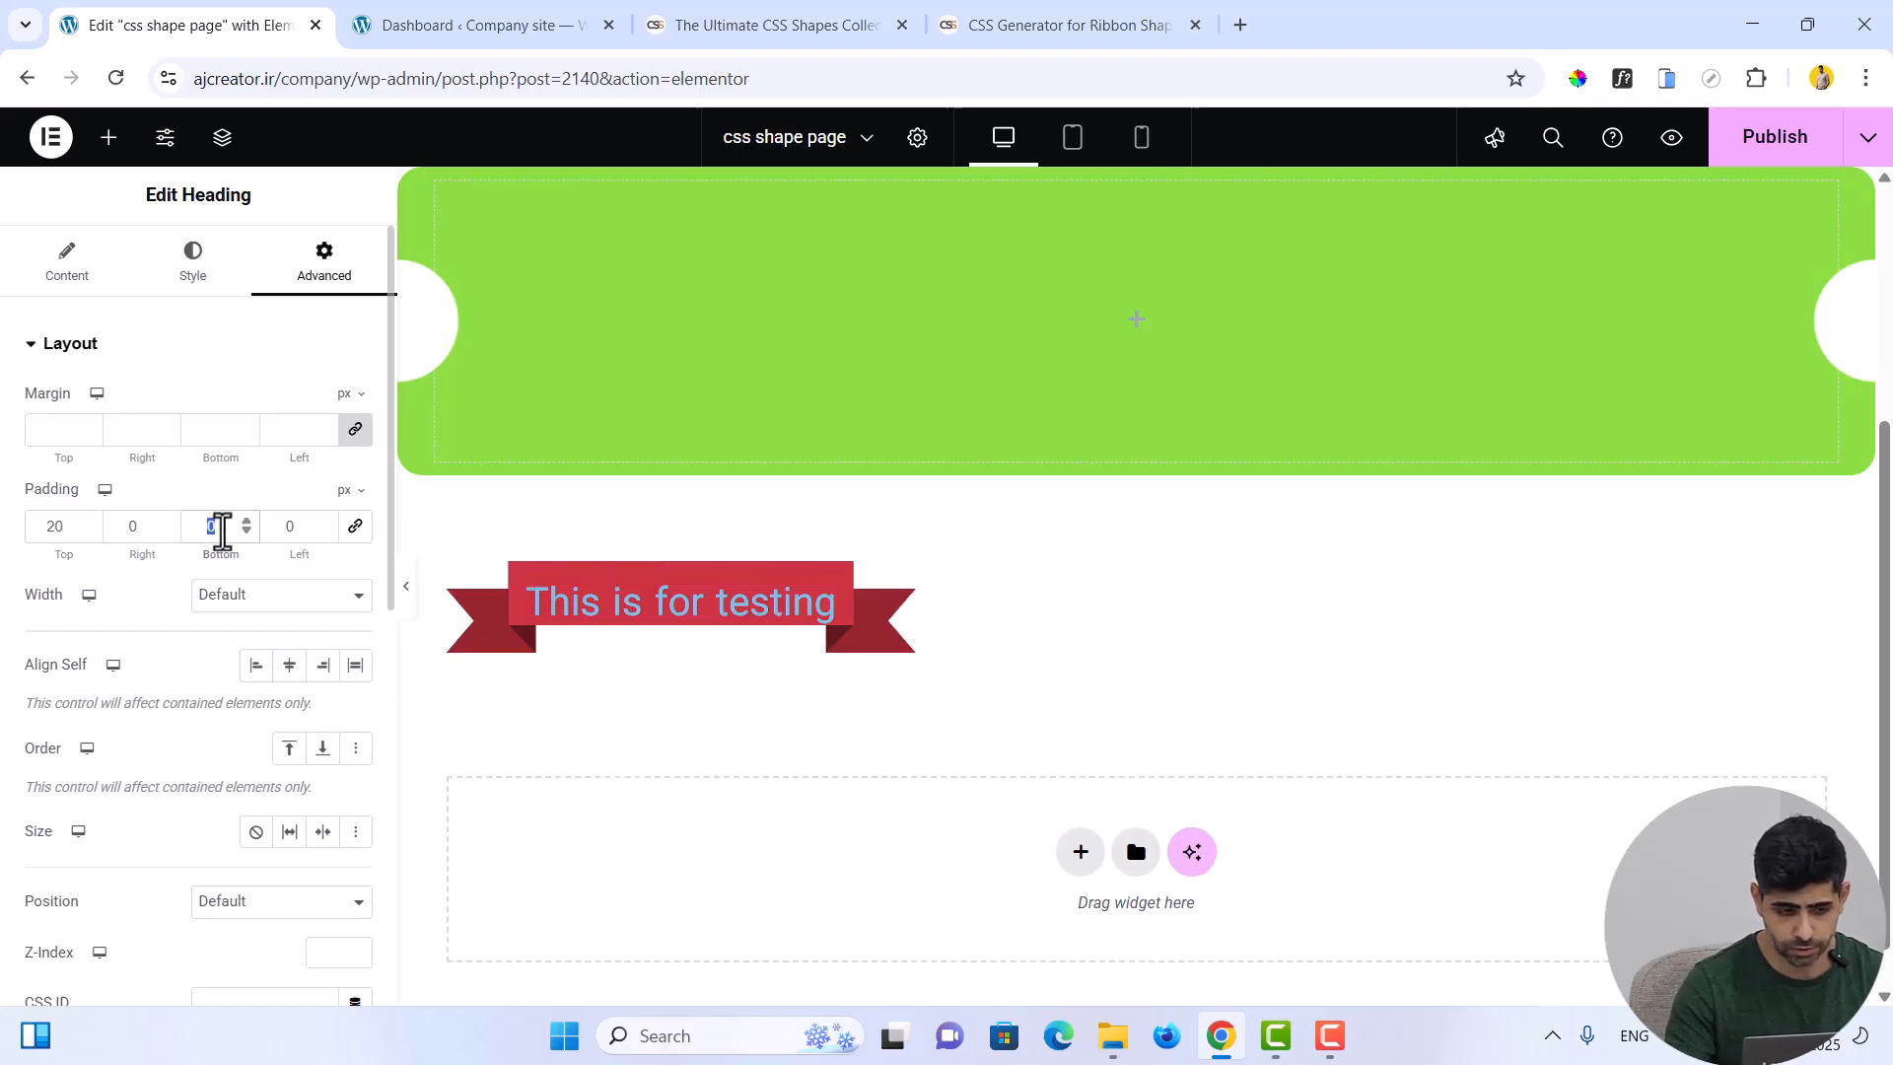
type("20")
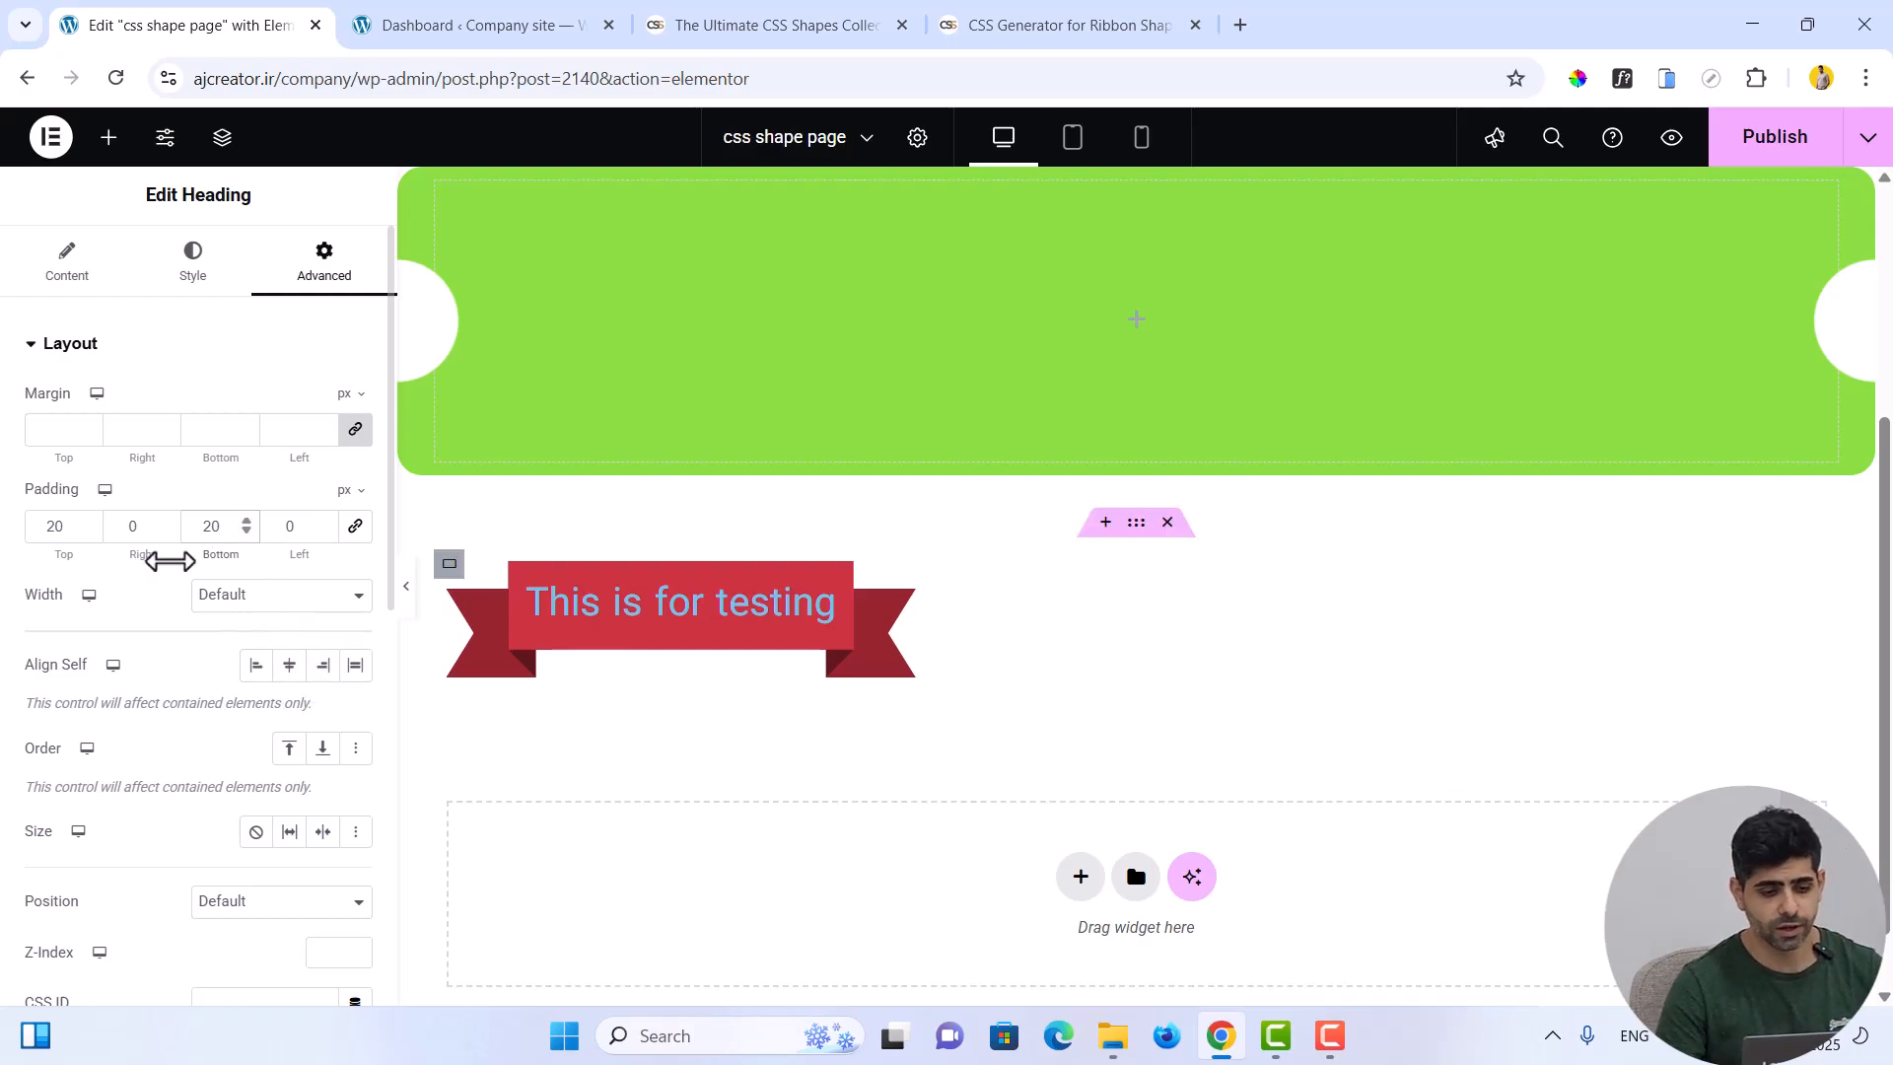
Center the ribbon heading in the nested container by setting both justify content and align items to Center
left_click(448, 565)
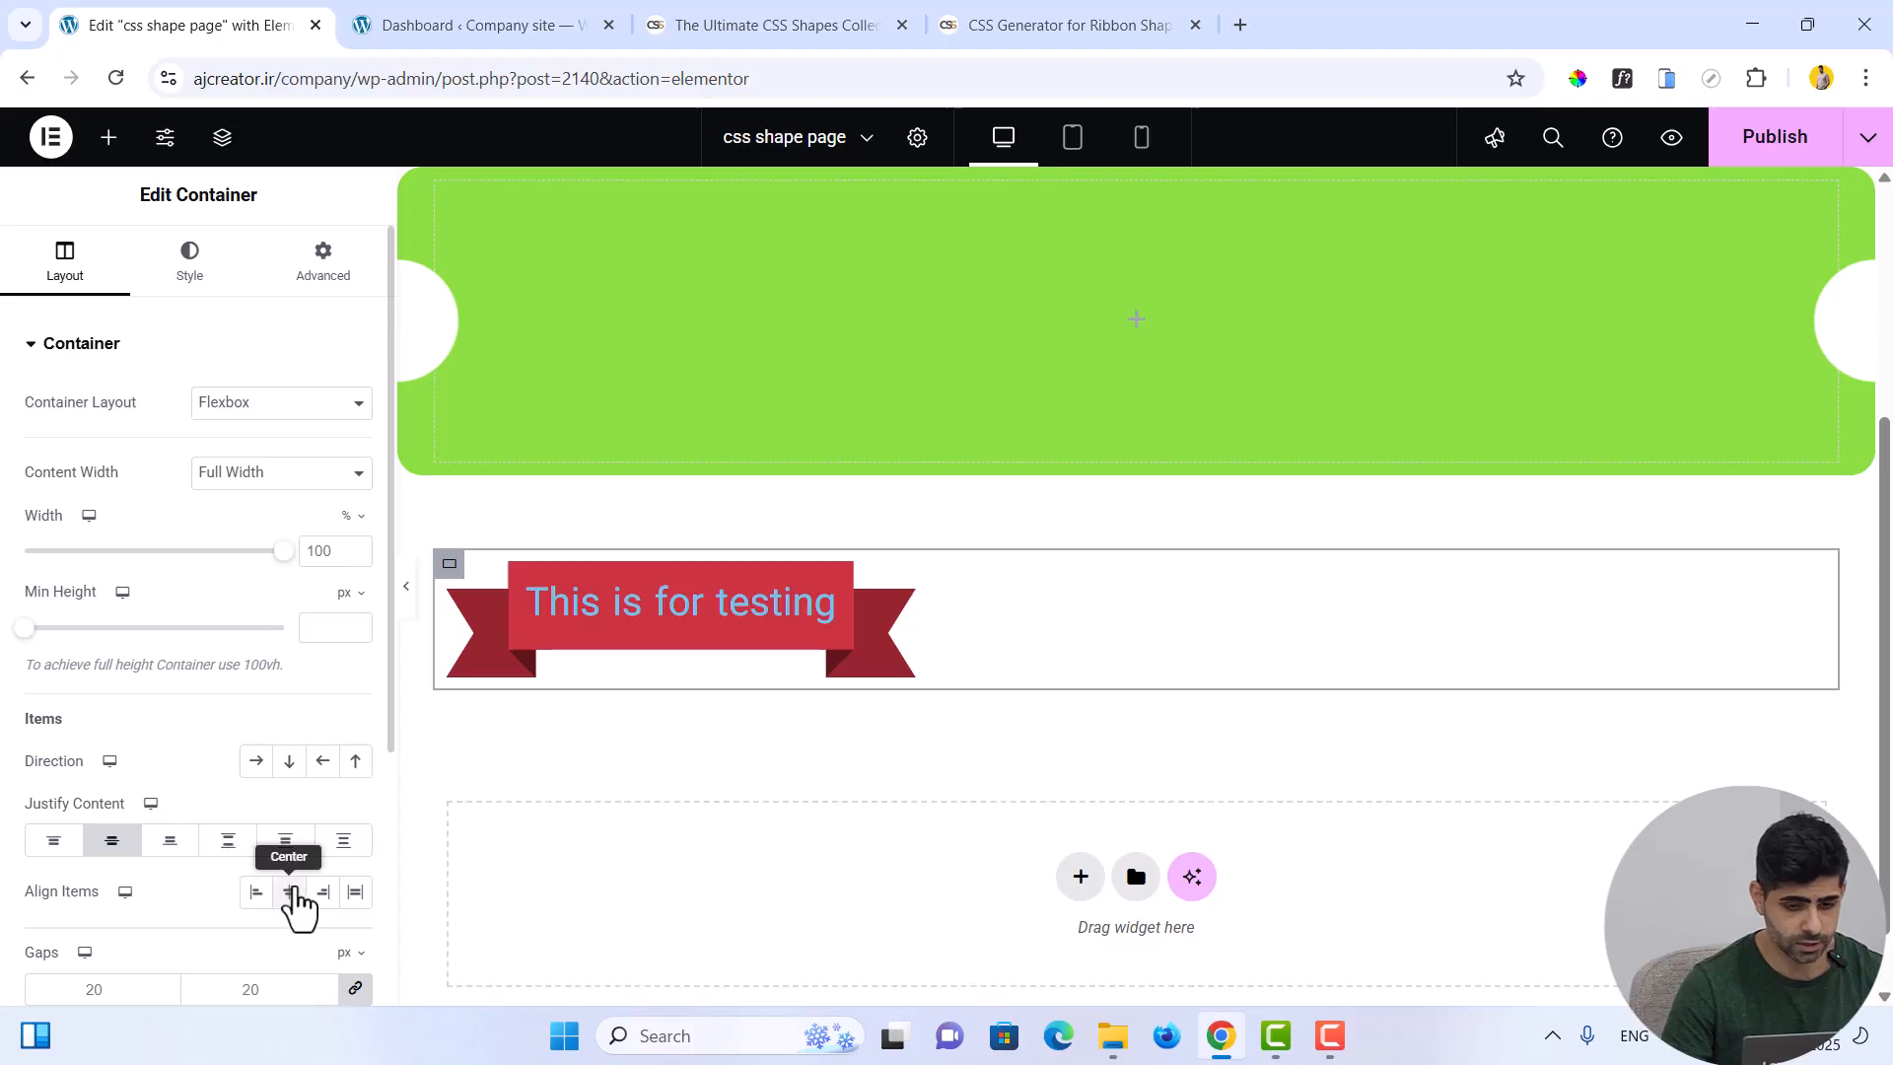
left_click(290, 893)
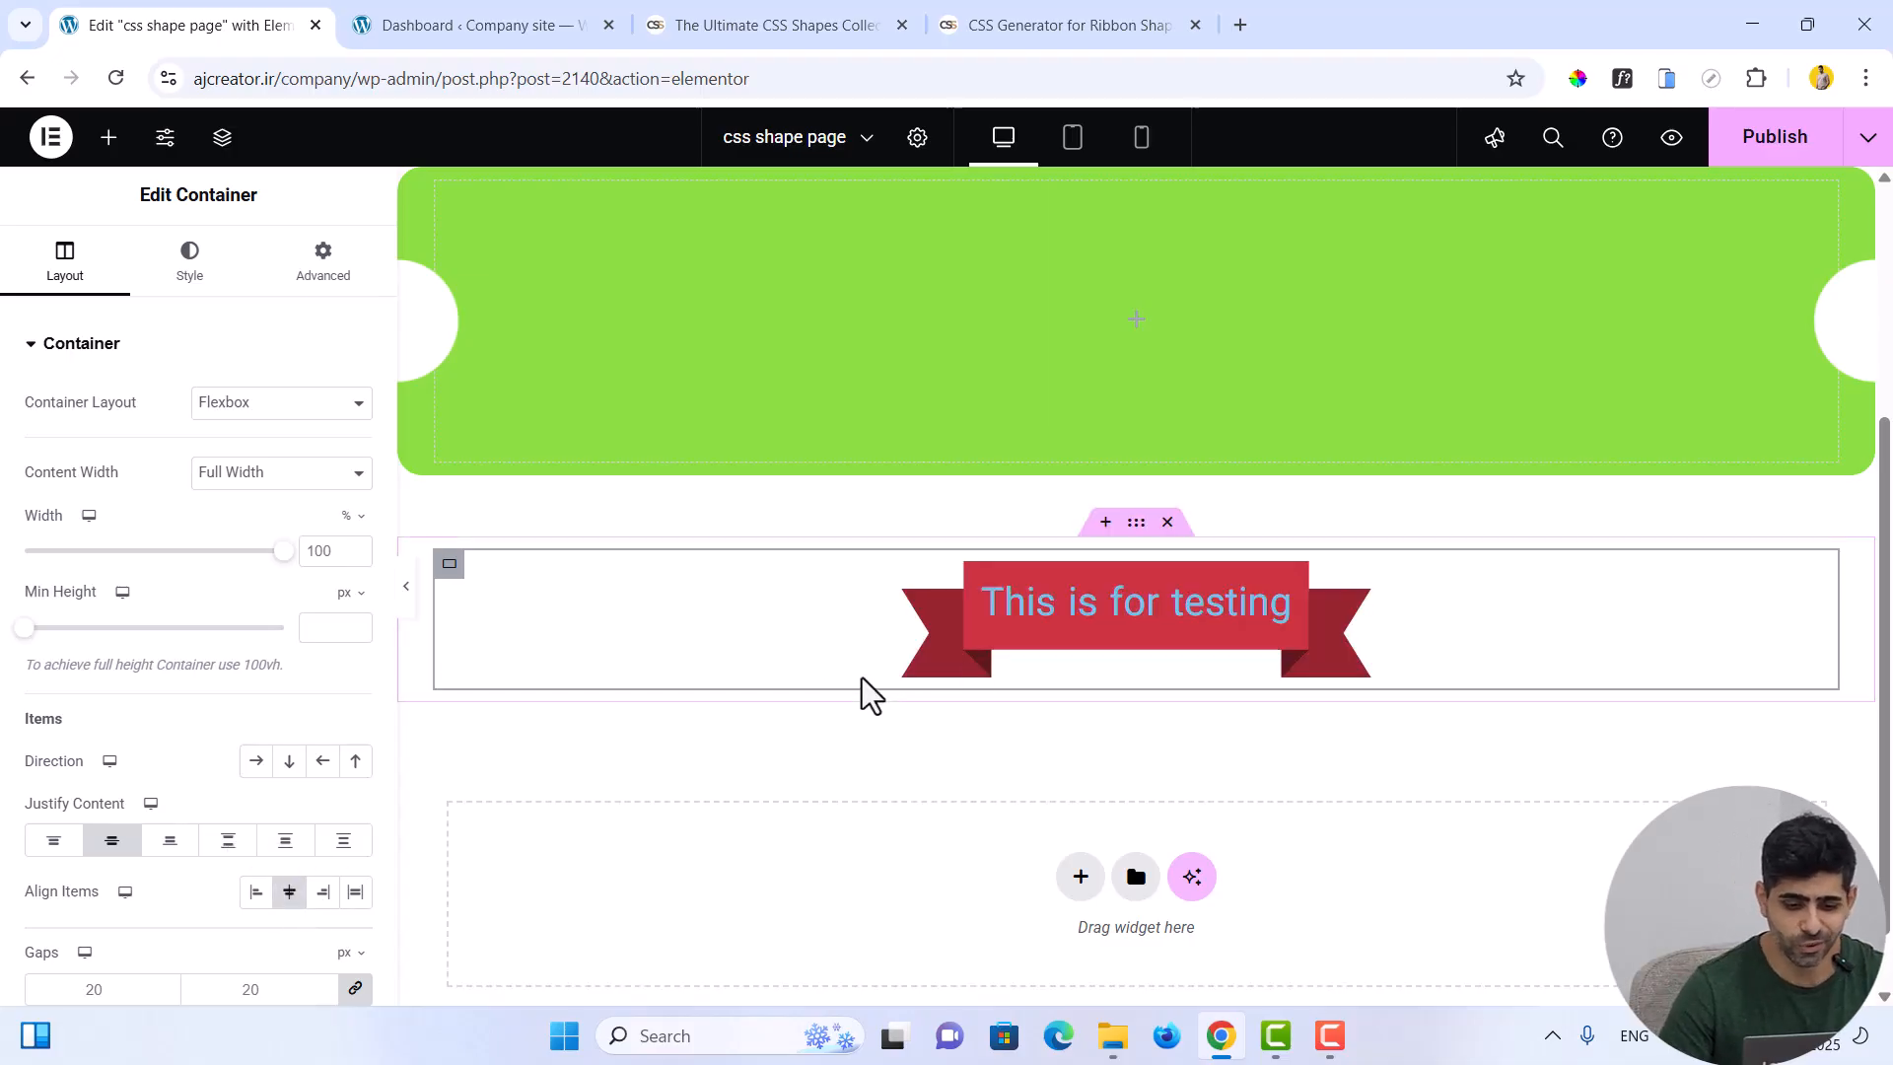